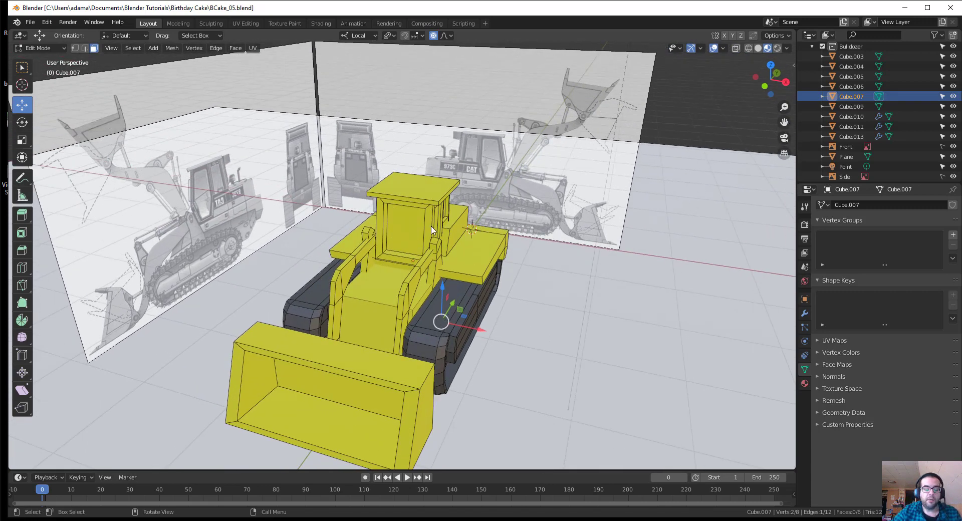
Step: Switch from Edit Mode to Object Mode and select the bulldozer's cab roof
click(432, 193)
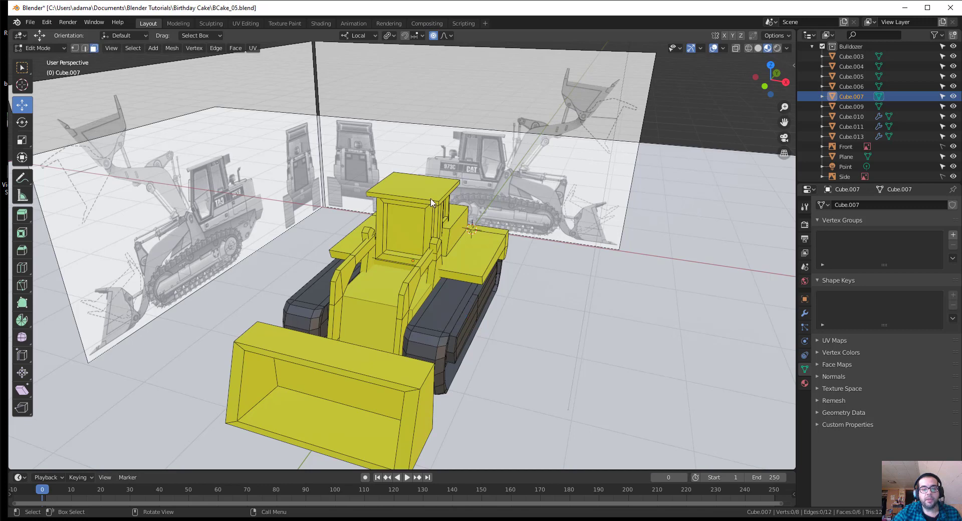
key(ctrl+Tab)
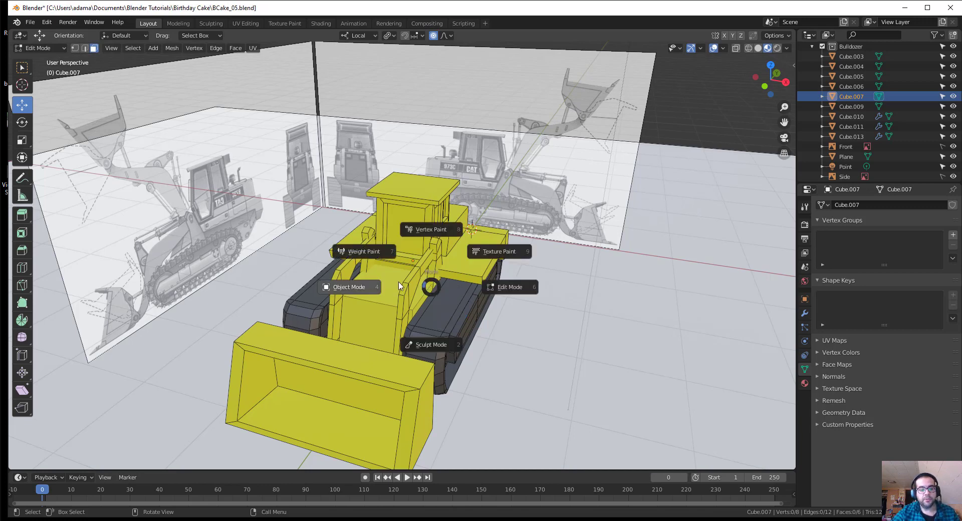
click(348, 288)
click(413, 185)
middle_drag(448, 251, 338, 346)
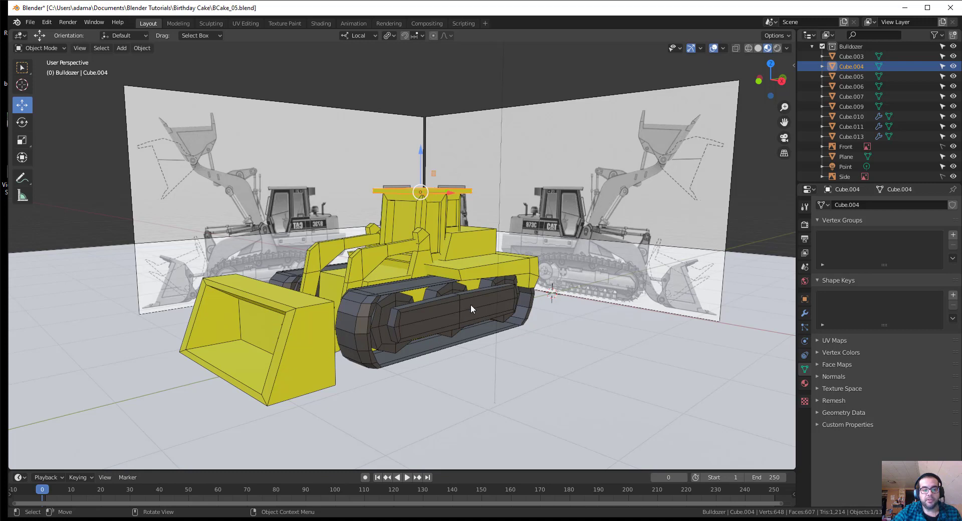
middle_drag(477, 384, 453, 339)
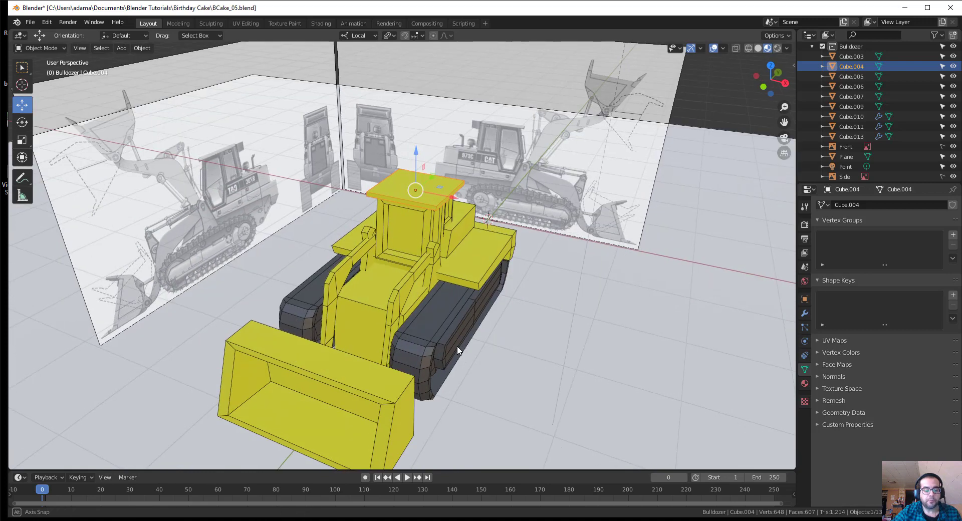
Step: Split the 3D viewport vertically and turn the new narrower area into a UV Editor
right_click(86, 469)
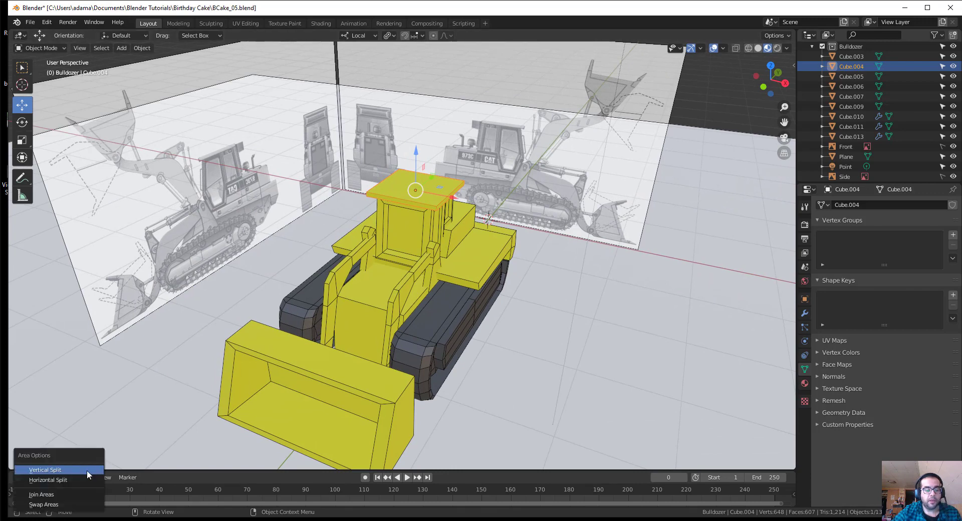
click(87, 471)
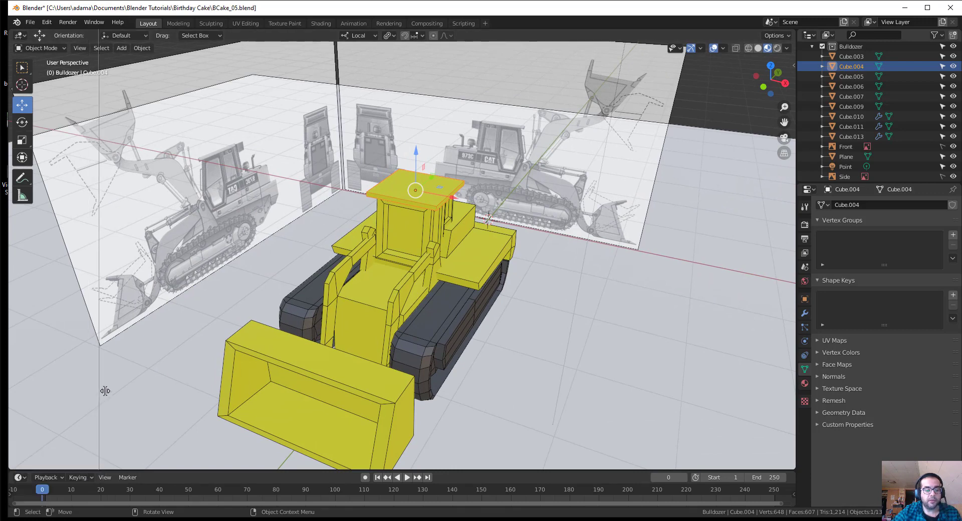
click(290, 361)
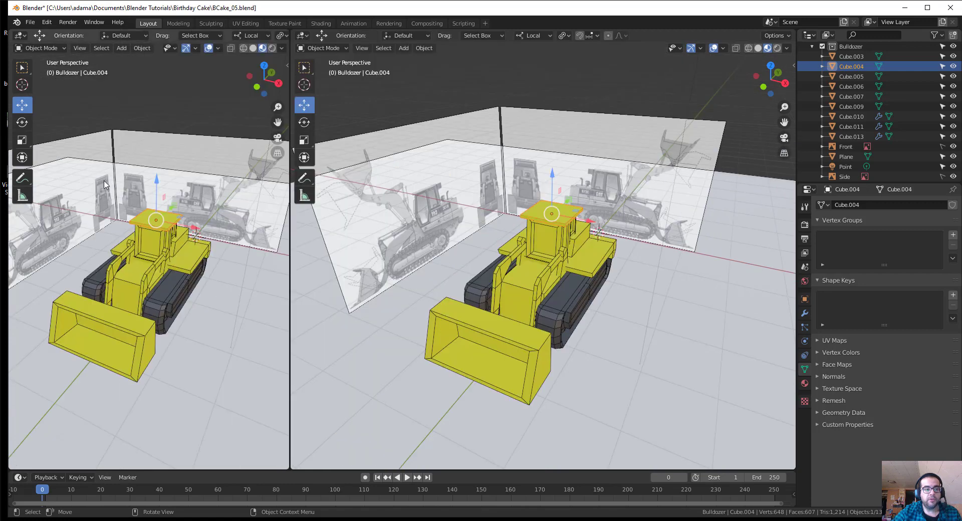
click(21, 36)
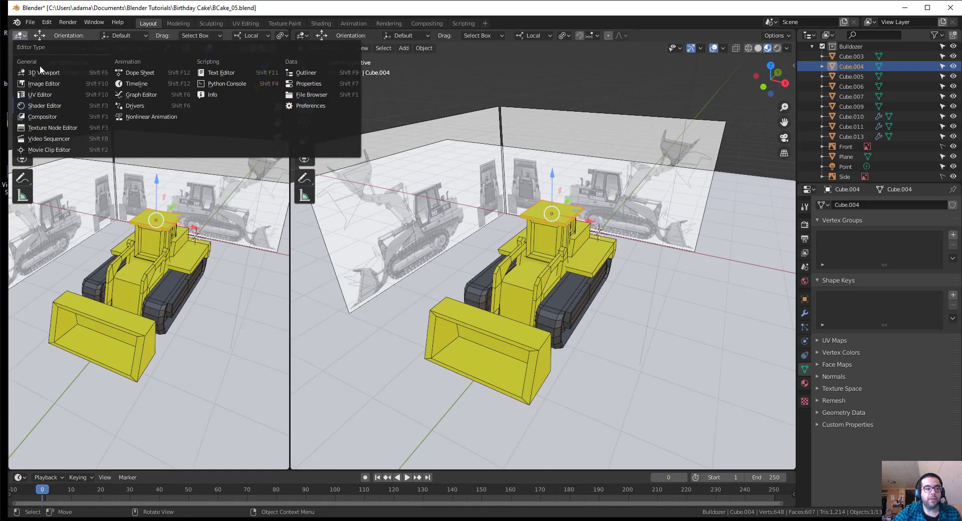
click(53, 91)
scroll(95, 160, up, 3)
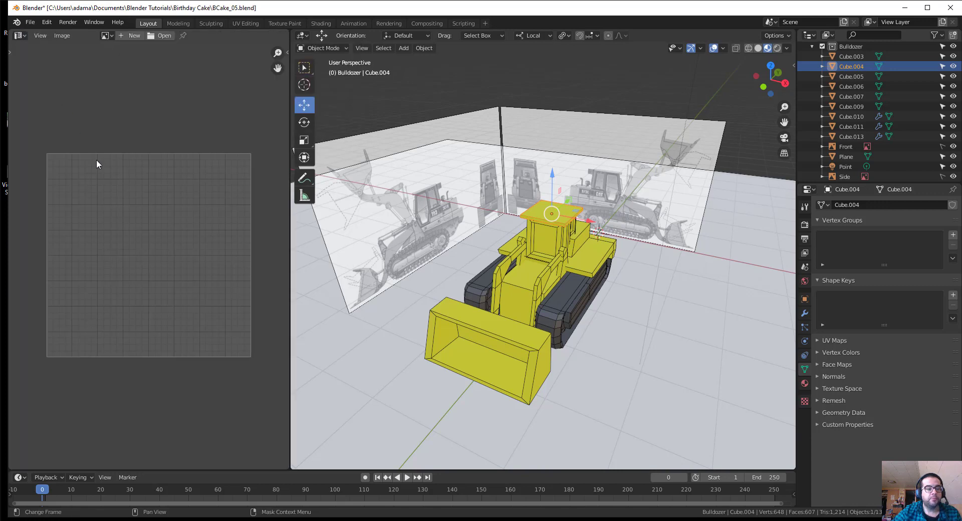
scroll(118, 146, down, 1)
Step: Enter Edit Mode on the cab roof and select all its geometry with UV sync selection turned on
middle_drag(526, 227, 561, 200)
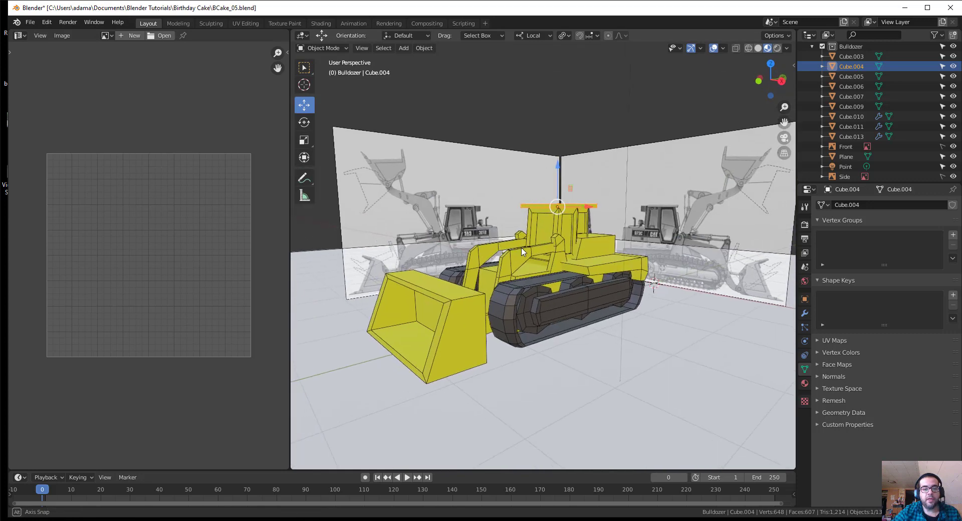
click(593, 155)
click(578, 209)
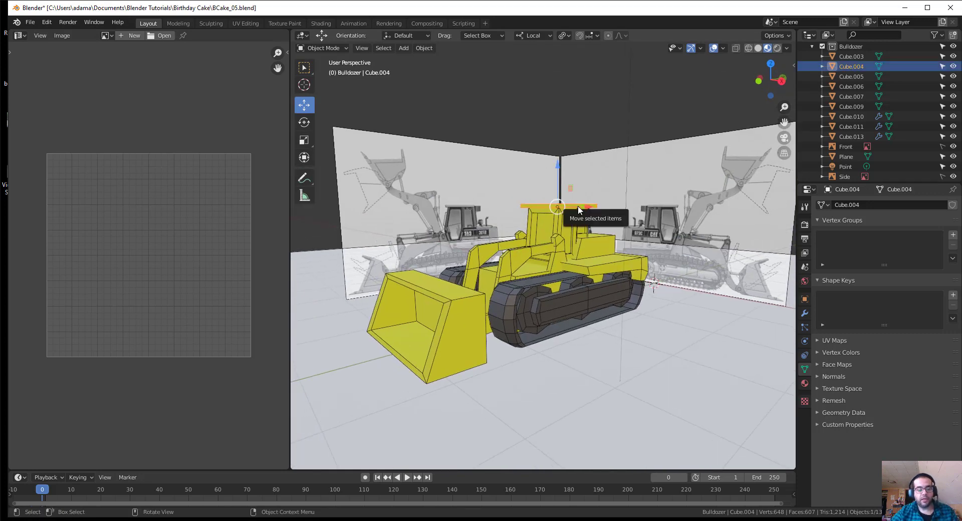
key(ctrl+Tab)
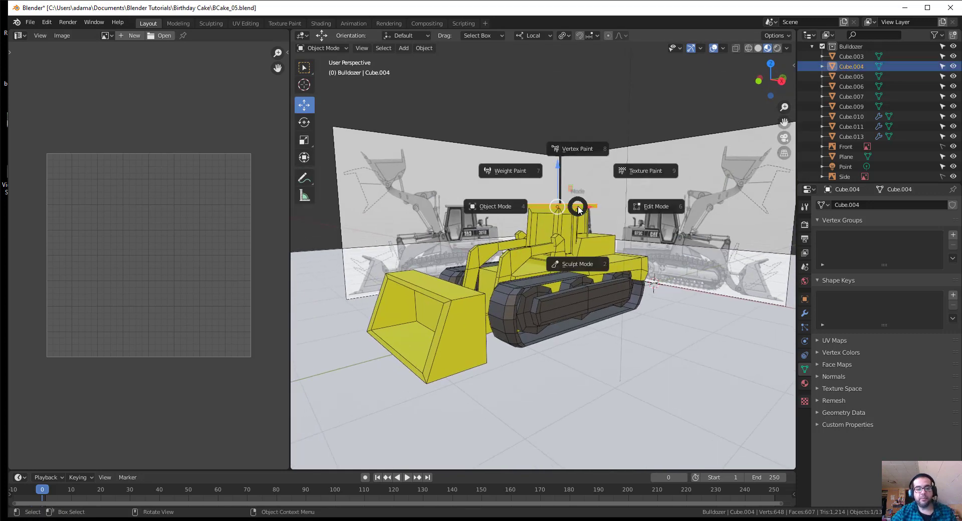
click(671, 216)
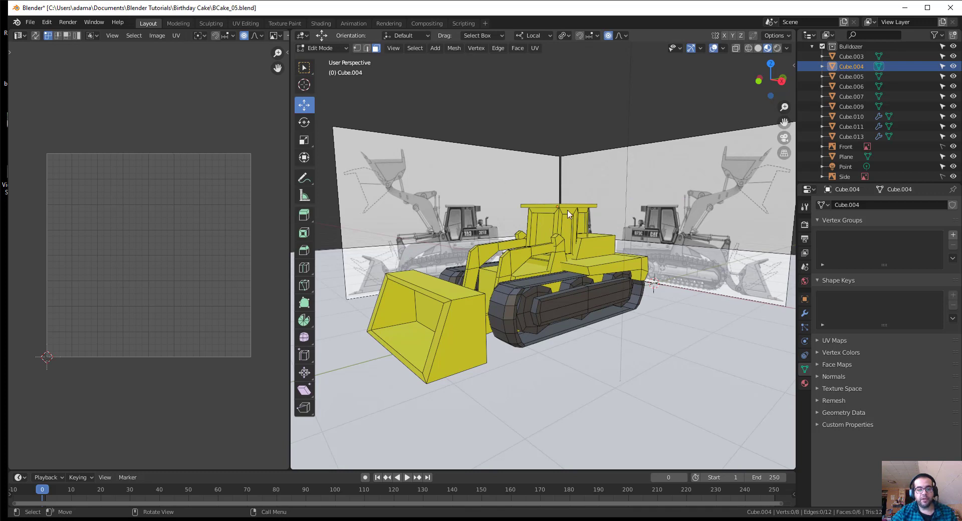
key(a)
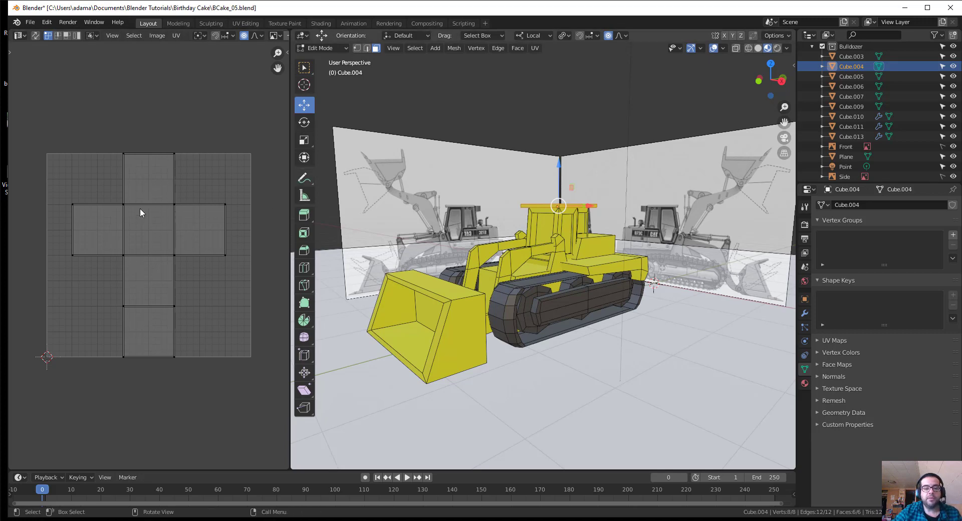
middle_drag(469, 204, 473, 216)
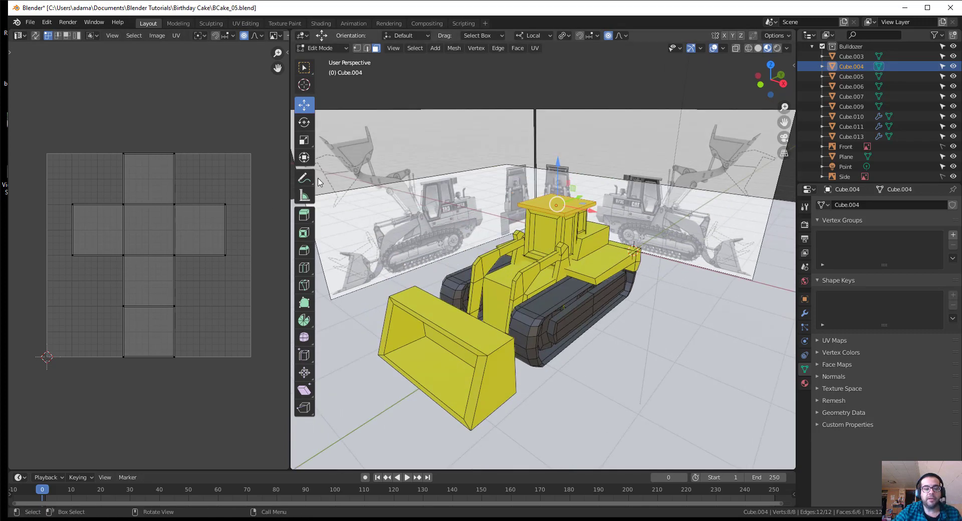
click(34, 36)
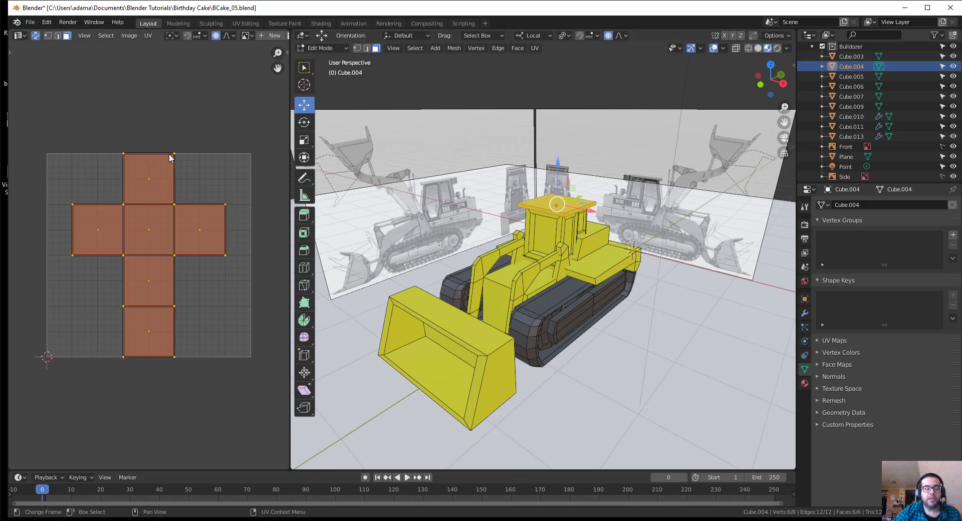
Step: Add a single centred loop cut running front to back through the cab roof, with no edge slide
scroll(476, 184, up, 3)
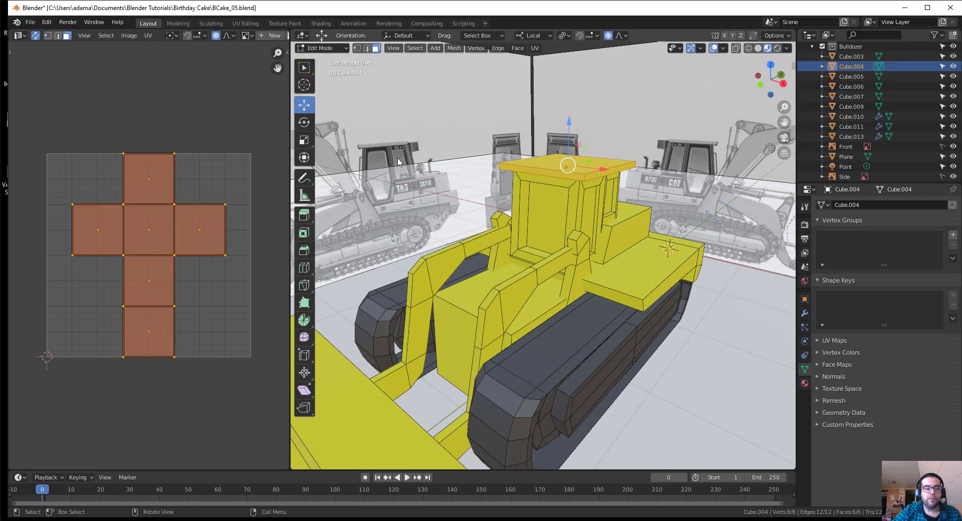
middle_drag(391, 210, 517, 202)
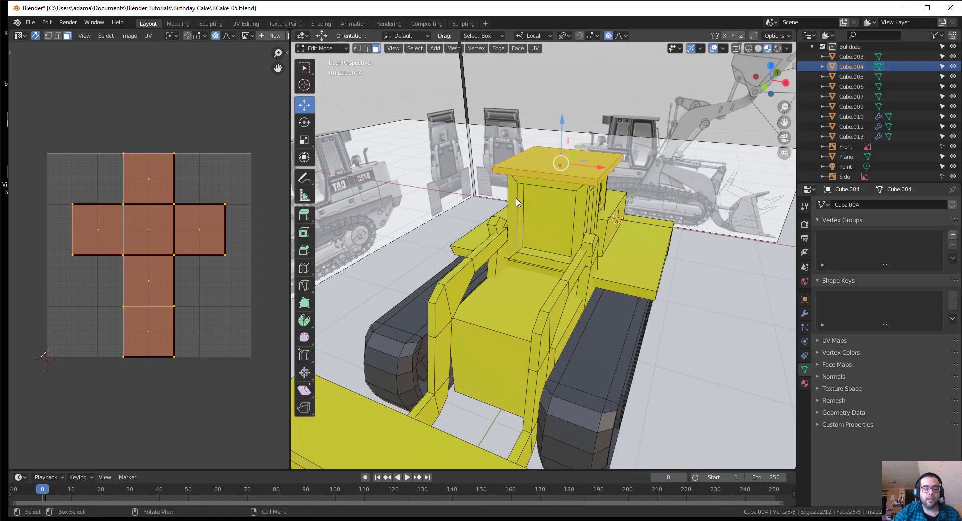
scroll(516, 199, up, 1)
shift+middle_drag(642, 219, 669, 266)
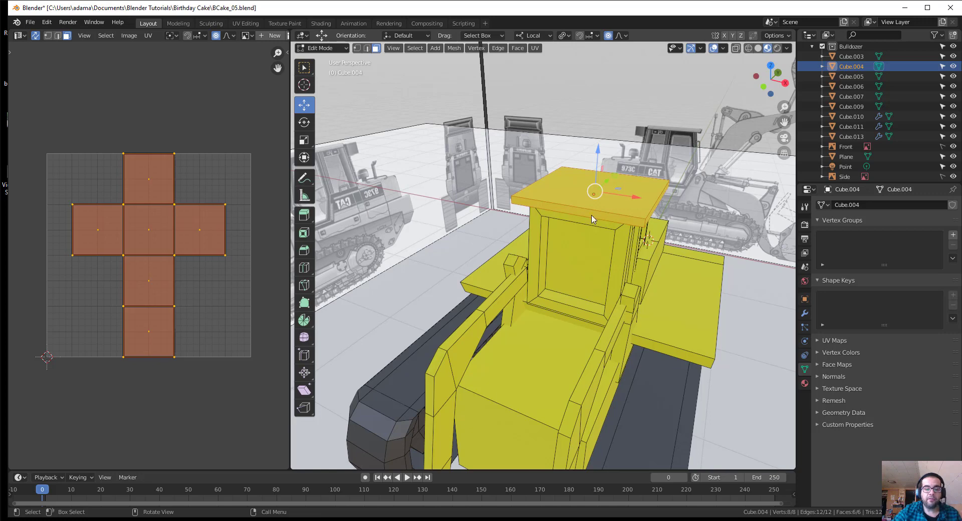
key(ctrl+r)
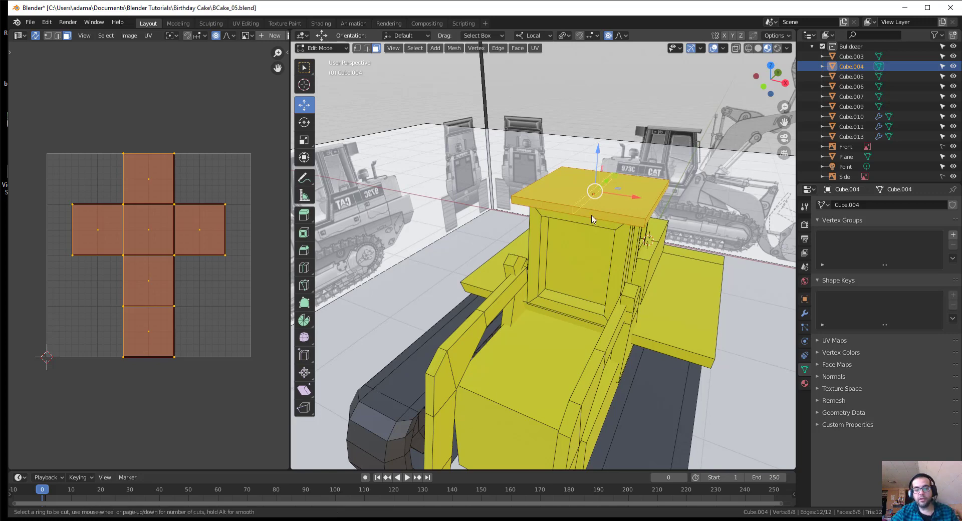
click(592, 219)
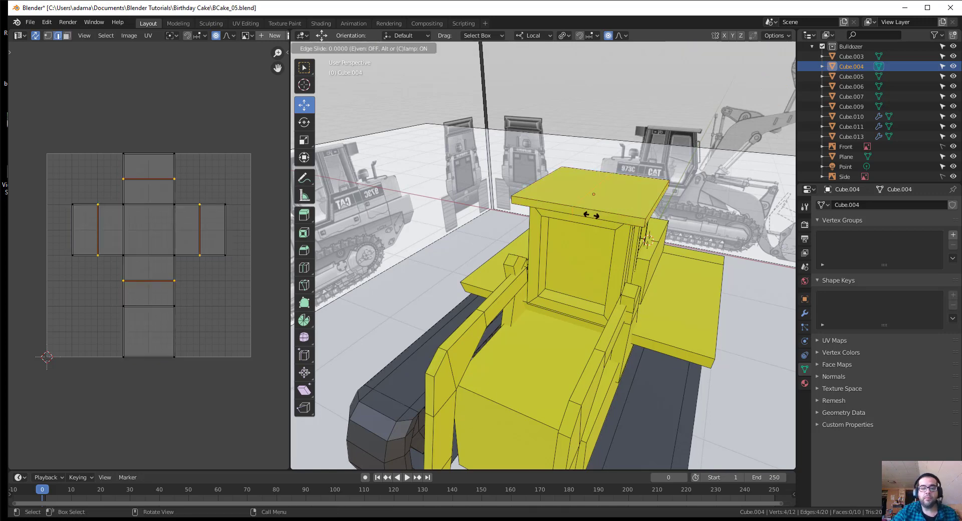
click(592, 216)
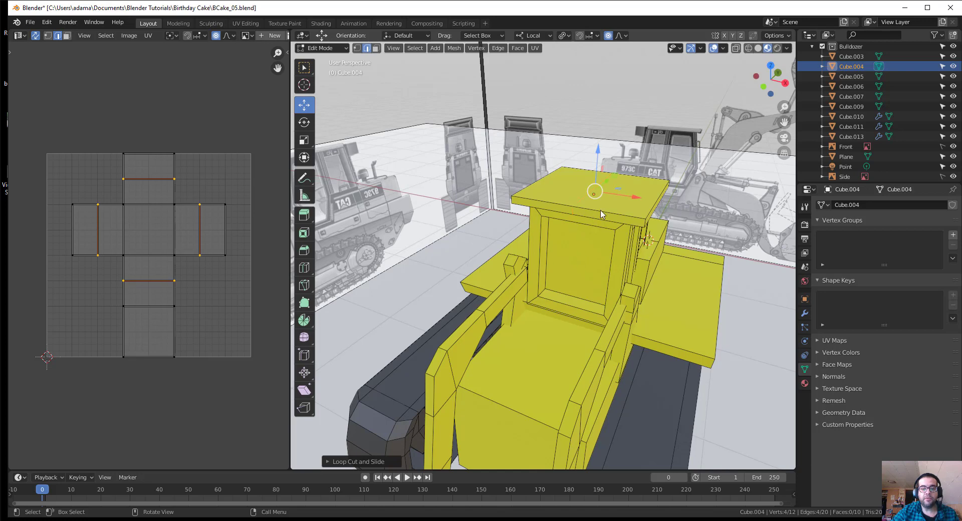
Step: Delete all faces on the negative X half of the cab roof, using X-ray to include the hidden ones
middle_drag(551, 256, 612, 180)
middle_drag(620, 231, 616, 238)
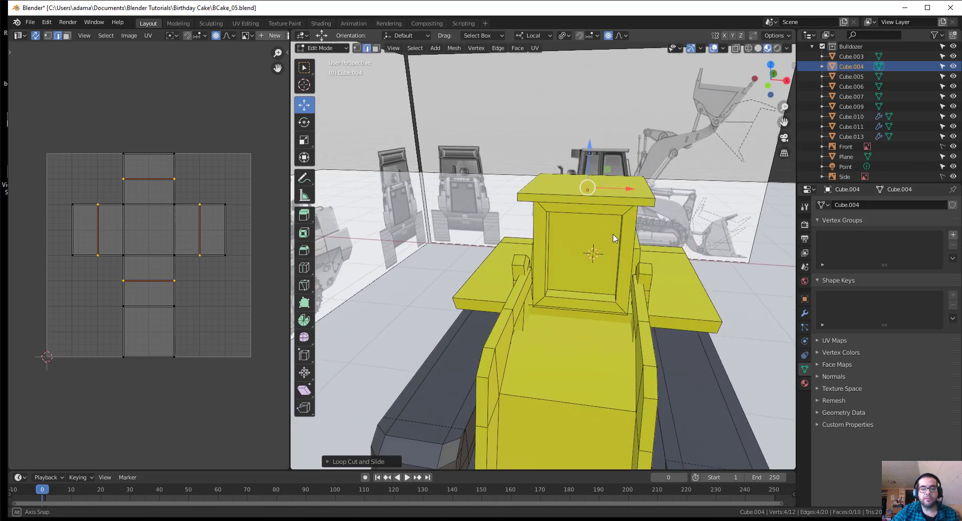
key(3)
drag(524, 123, 548, 303)
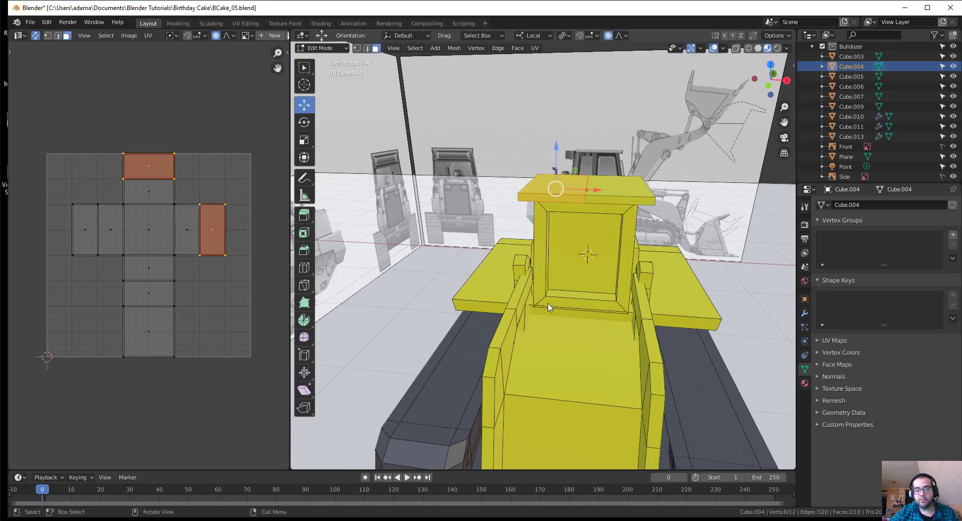
key(x)
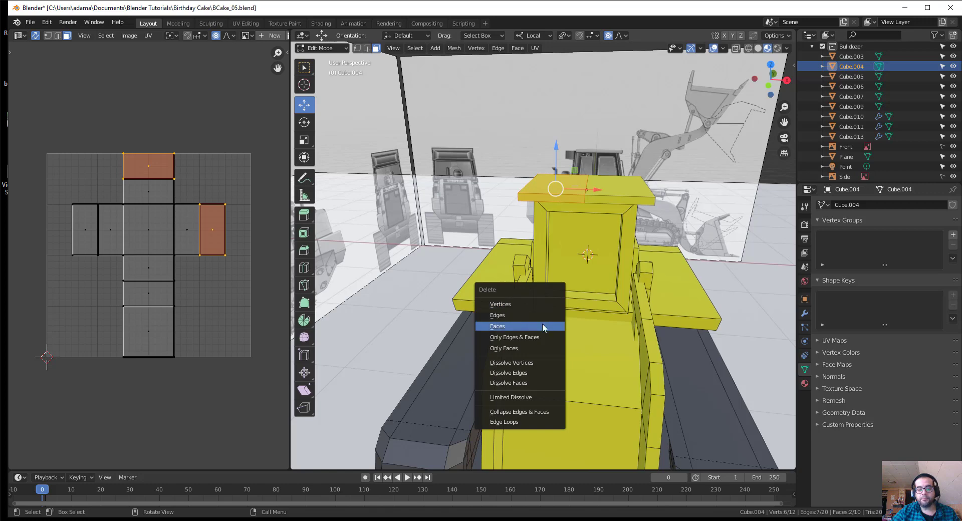
click(542, 324)
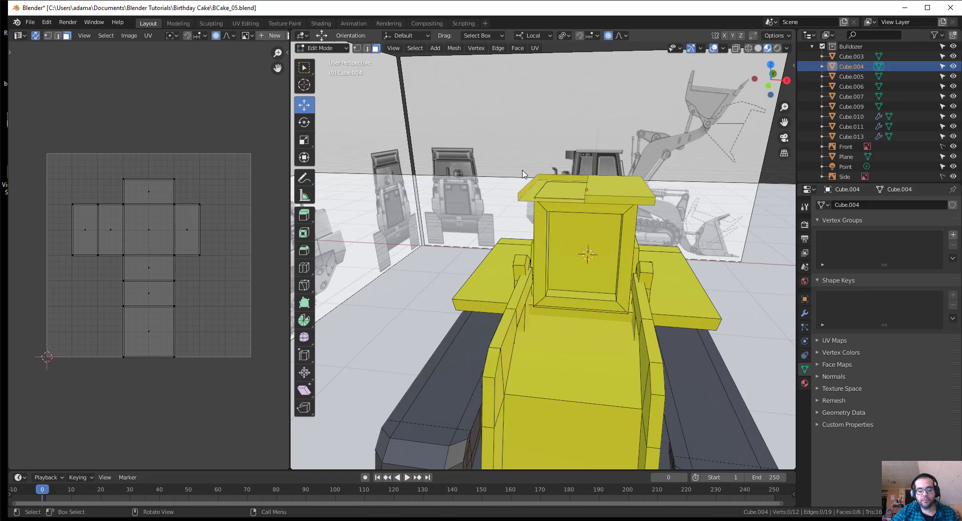
key(alt+z)
drag(514, 136, 570, 256)
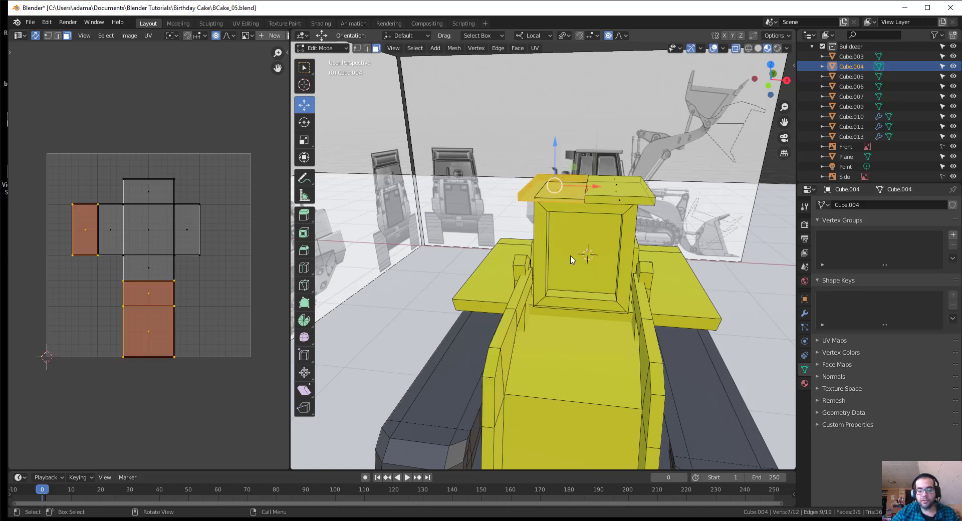
key(x)
click(571, 255)
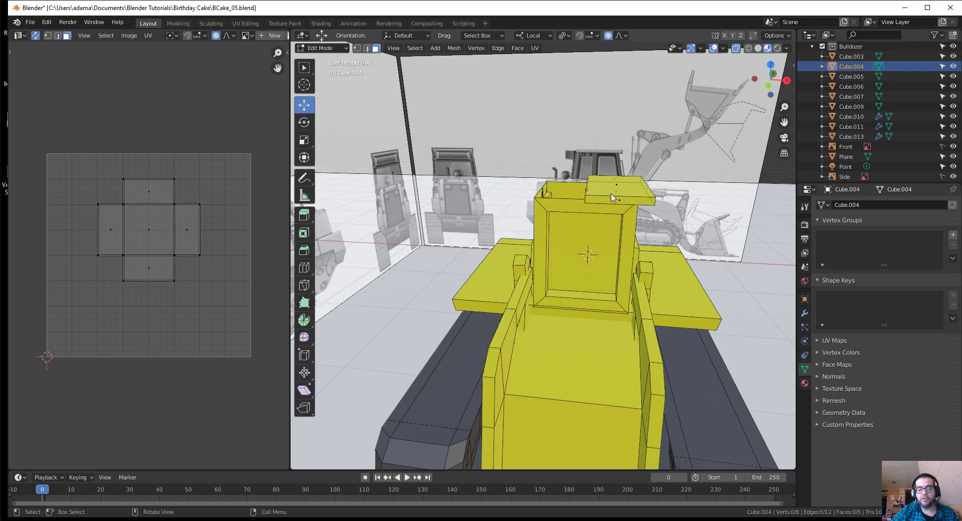
Step: Select all faces of the remaining cab roof half and return to Object Mode
middle_drag(611, 197, 558, 213)
key(alt+z)
key(alt+z)
drag(547, 121, 716, 245)
middle_drag(715, 244, 479, 280)
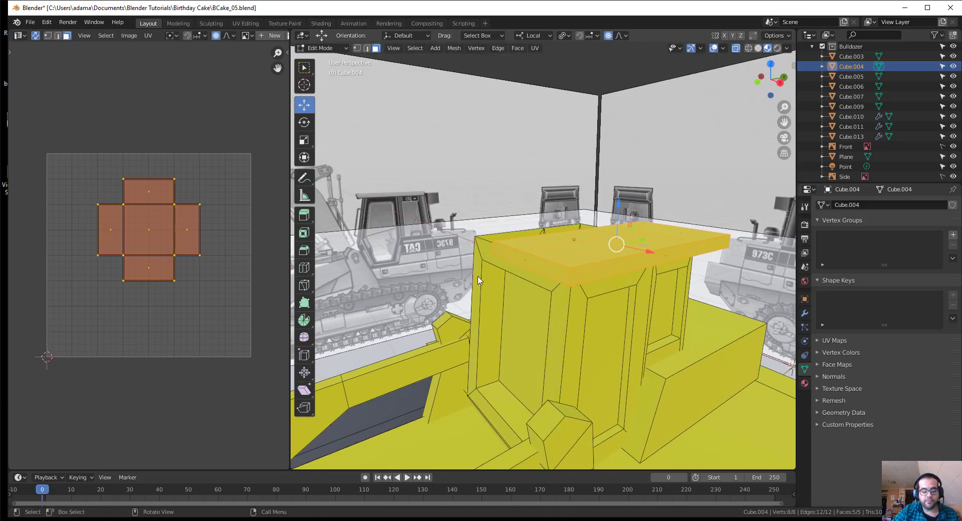
key(ctrl+Tab)
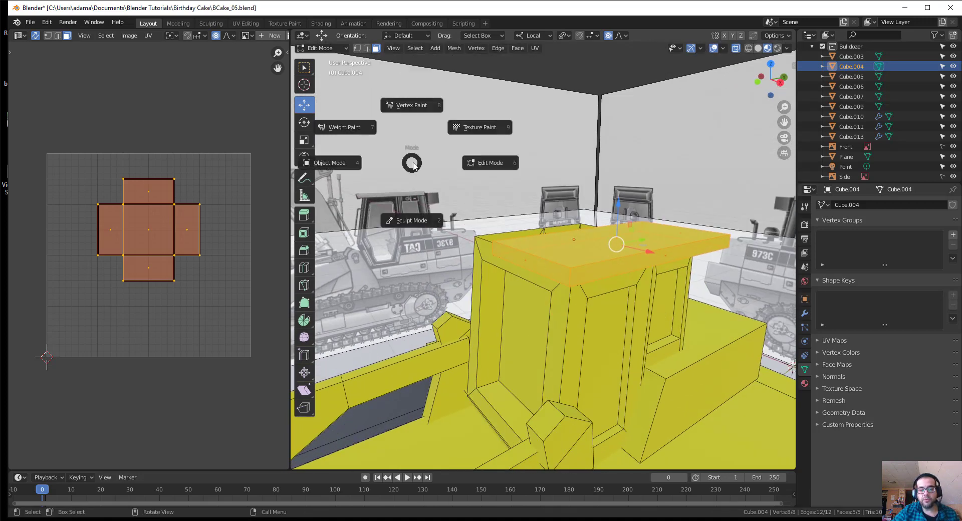
click(335, 164)
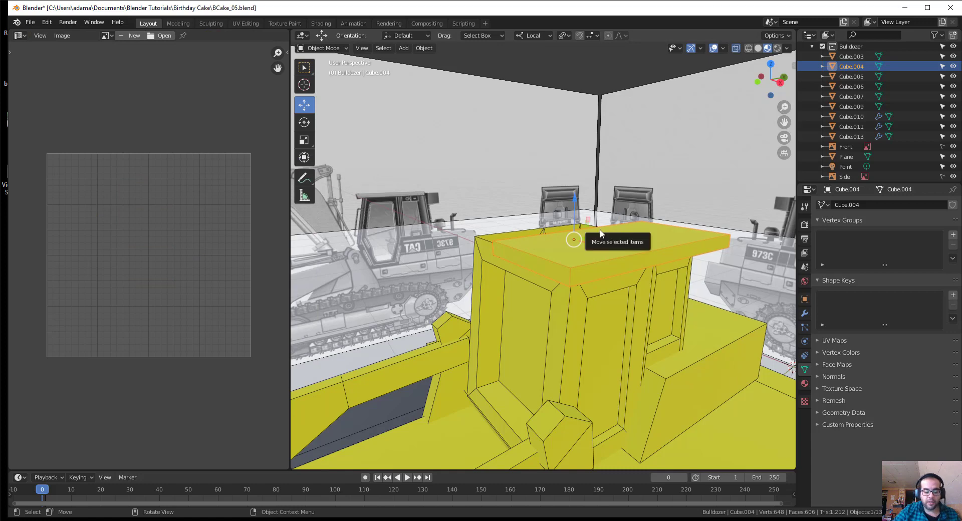
Step: Isolate the cab roof half by inverting the object selection and hiding all other bulldozer parts, the plane and the point light
key(i)
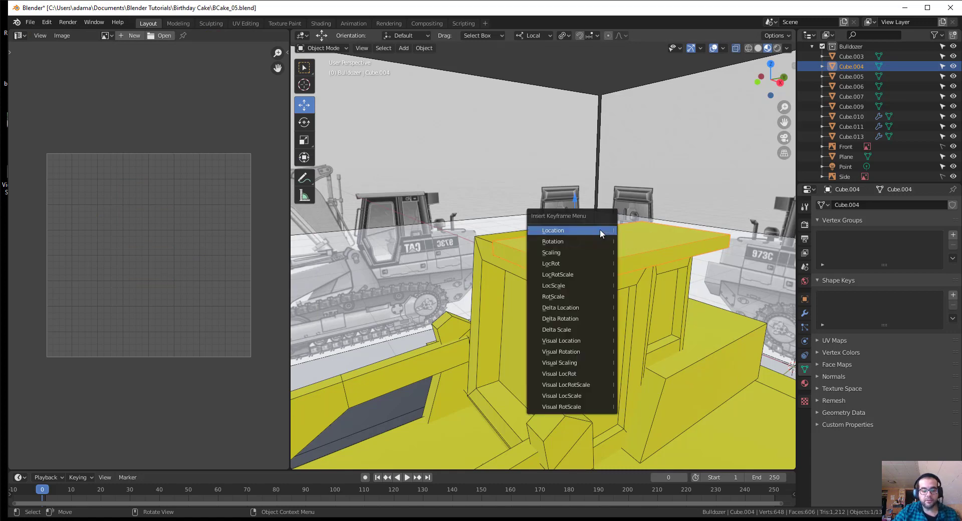
key(Escape)
key(ctrl+i)
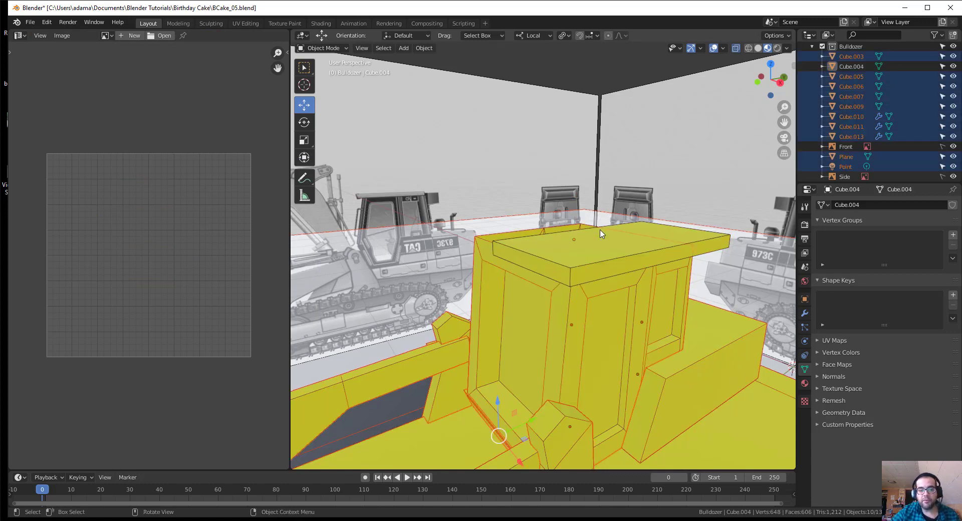
scroll(564, 245, down, 5)
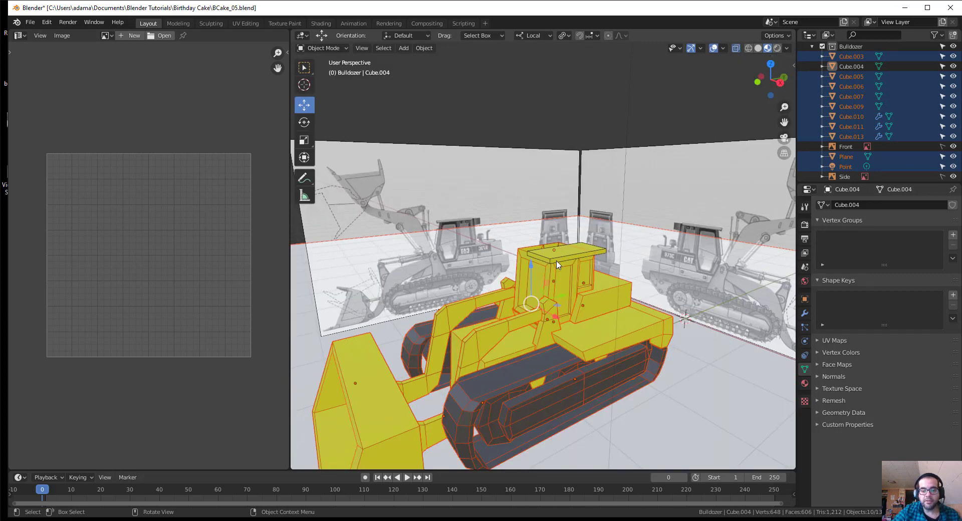
key(h)
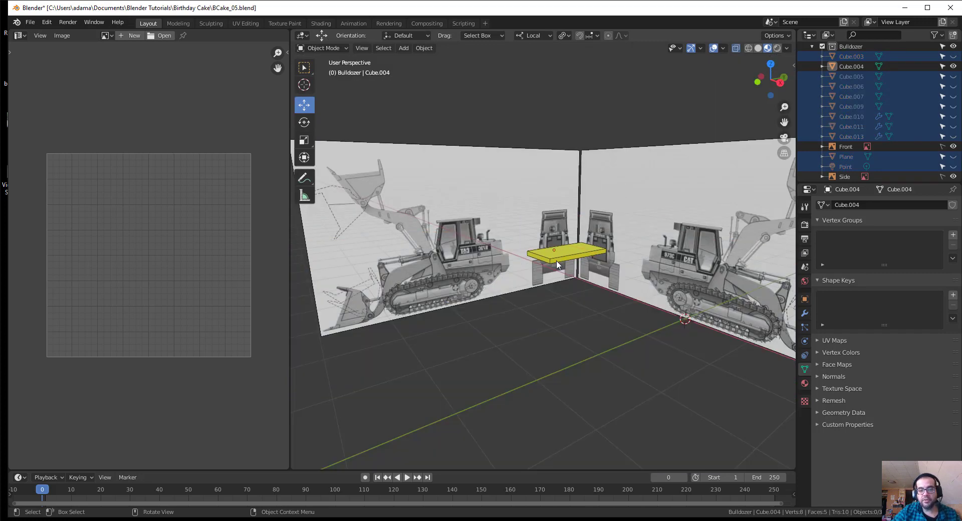
Step: Select the isolated cab roof half and enter Edit Mode so its UV layout is available in the UV Editor
click(558, 264)
middle_drag(558, 264, 525, 333)
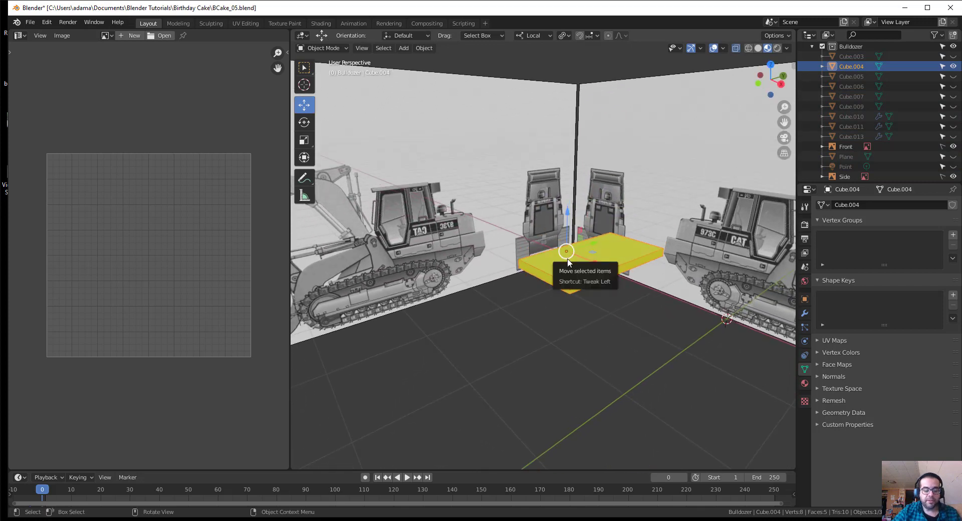
key(ctrl+Tab)
click(639, 259)
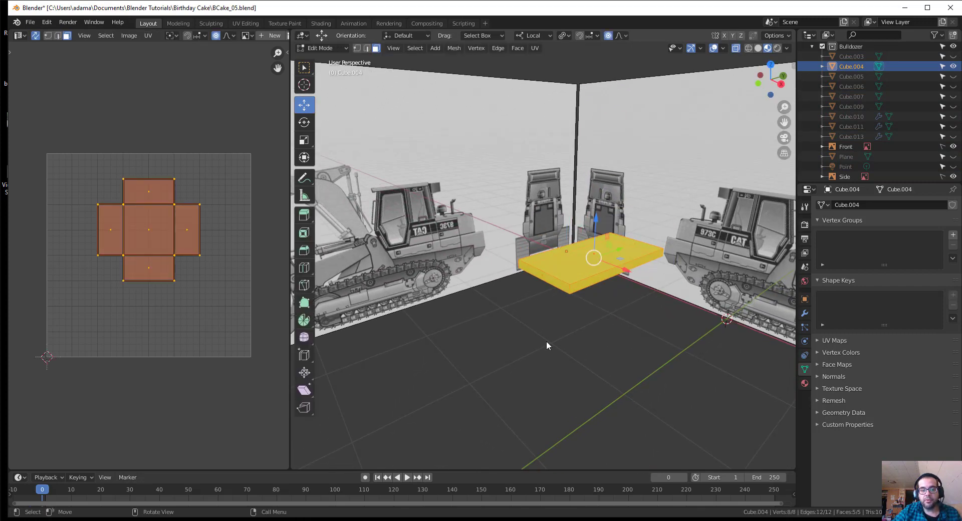
middle_drag(484, 314, 506, 306)
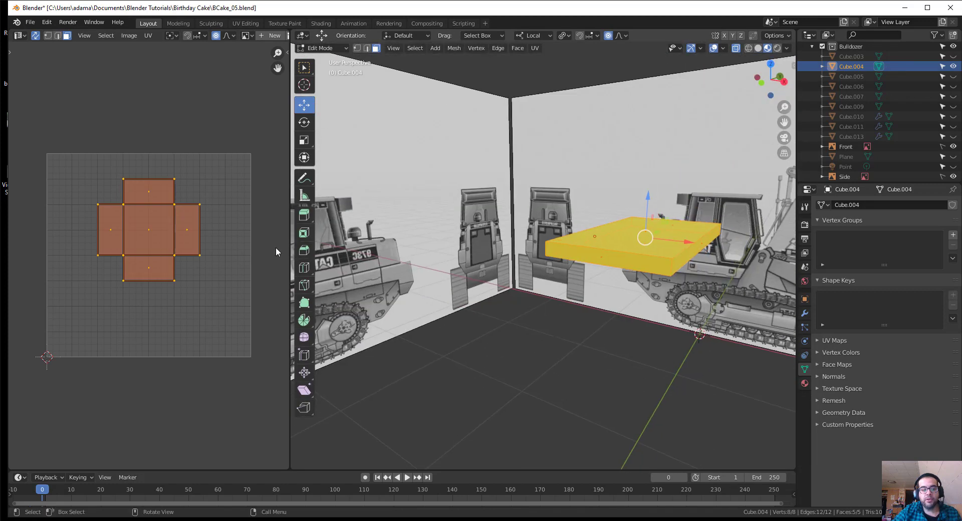
Step: Move the roof's whole cross-shaped UV island into the upper-left corner of the UV square
click(128, 186)
drag(54, 174, 216, 339)
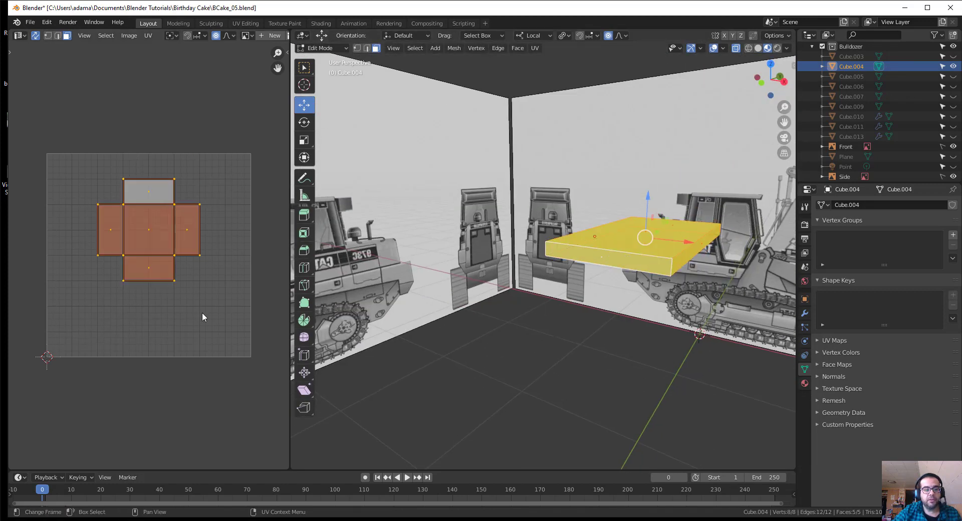
key(g)
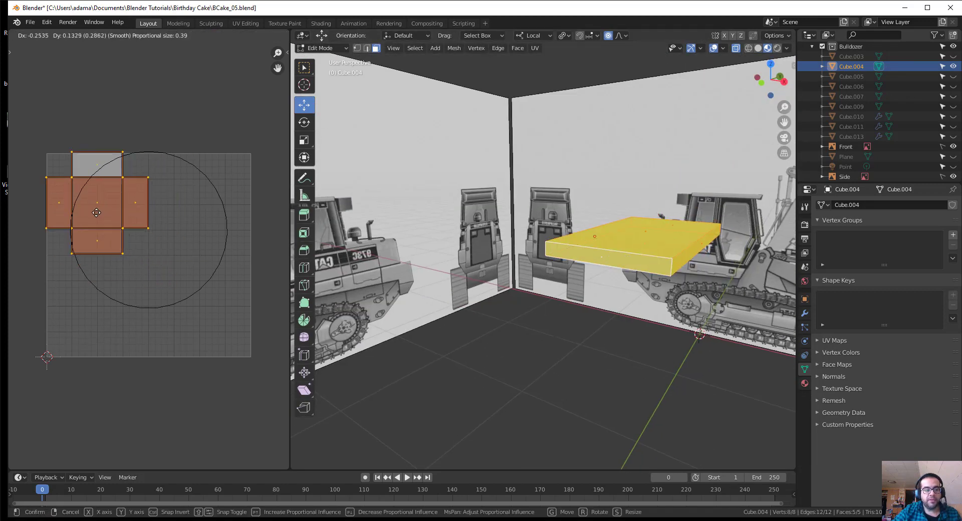
click(98, 215)
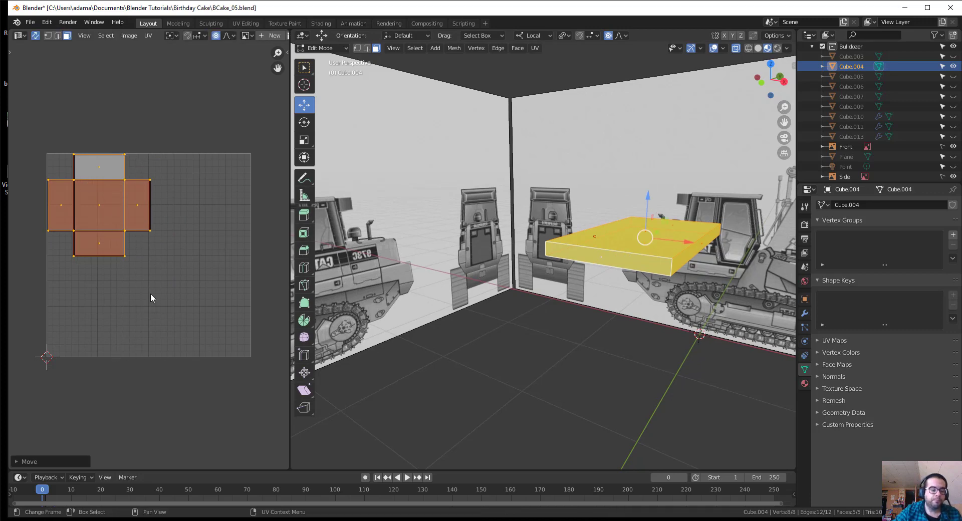
middle_drag(455, 245, 464, 250)
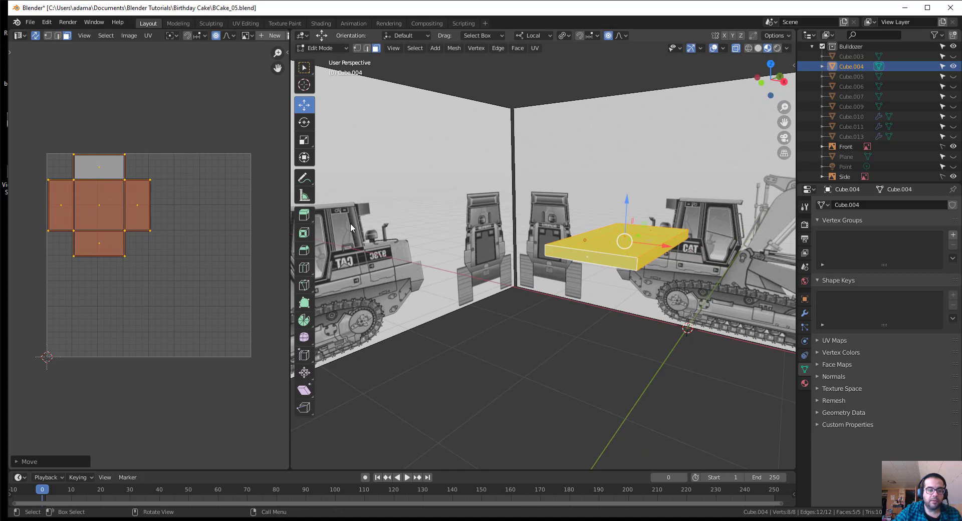
middle_drag(350, 227, 352, 315)
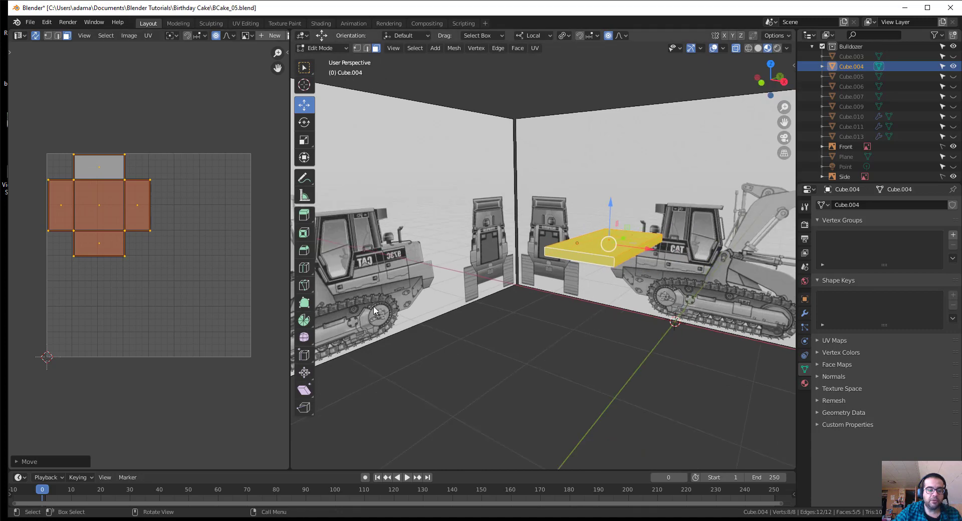
middle_drag(421, 296, 480, 330)
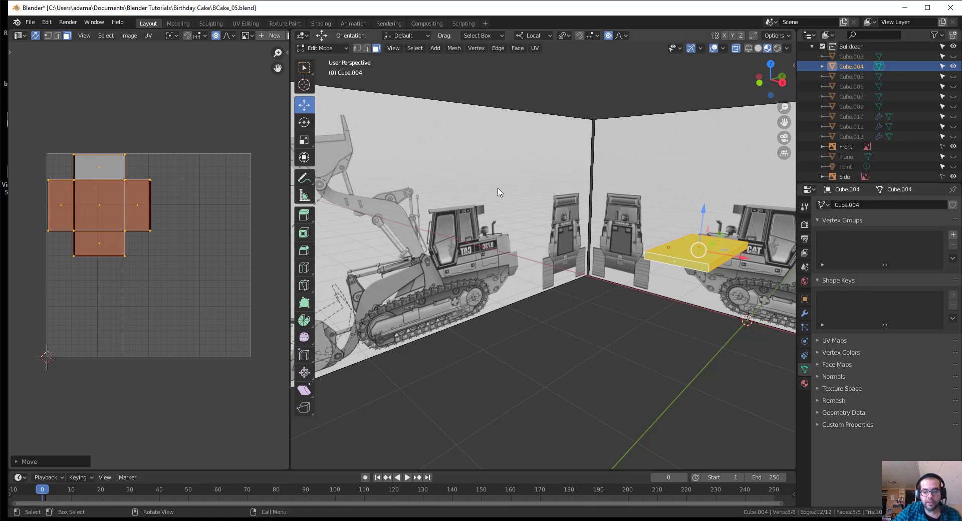
middle_drag(541, 205, 564, 350)
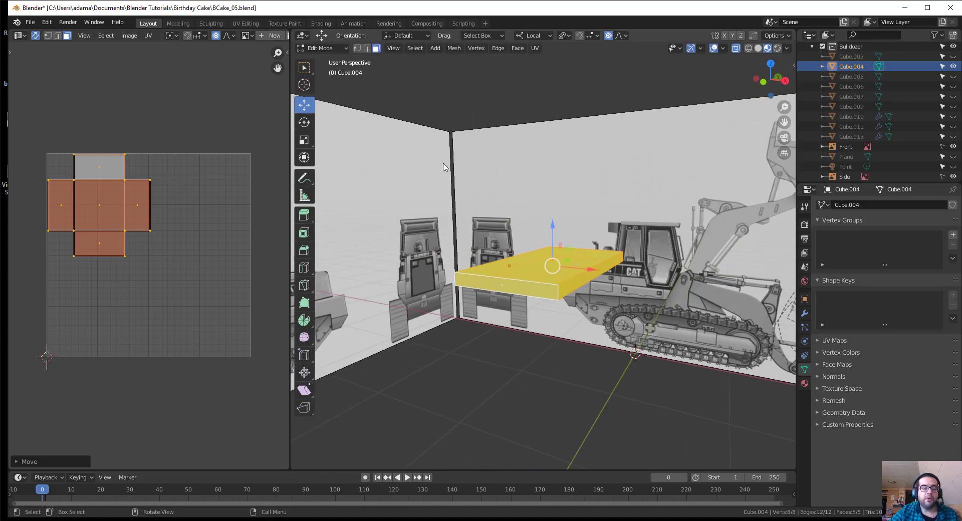
middle_drag(542, 306, 483, 402)
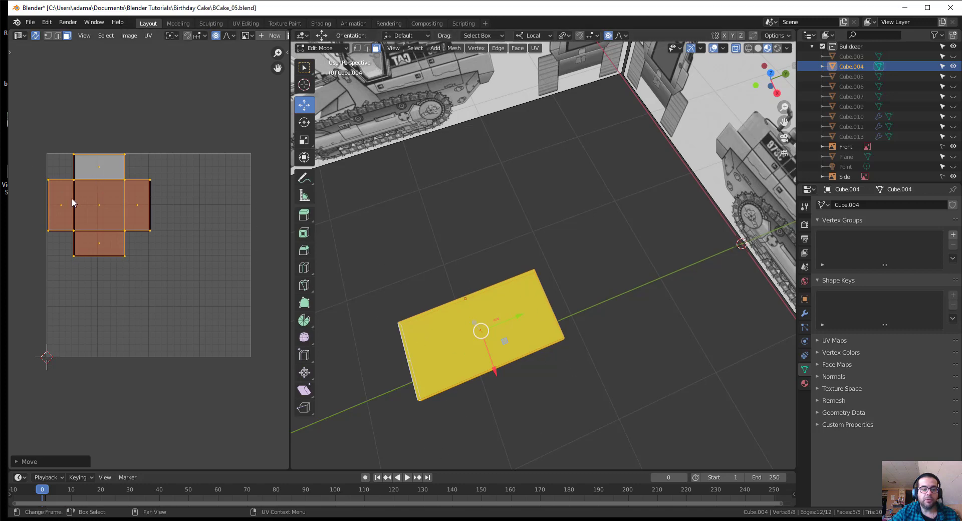
middle_drag(390, 337, 431, 301)
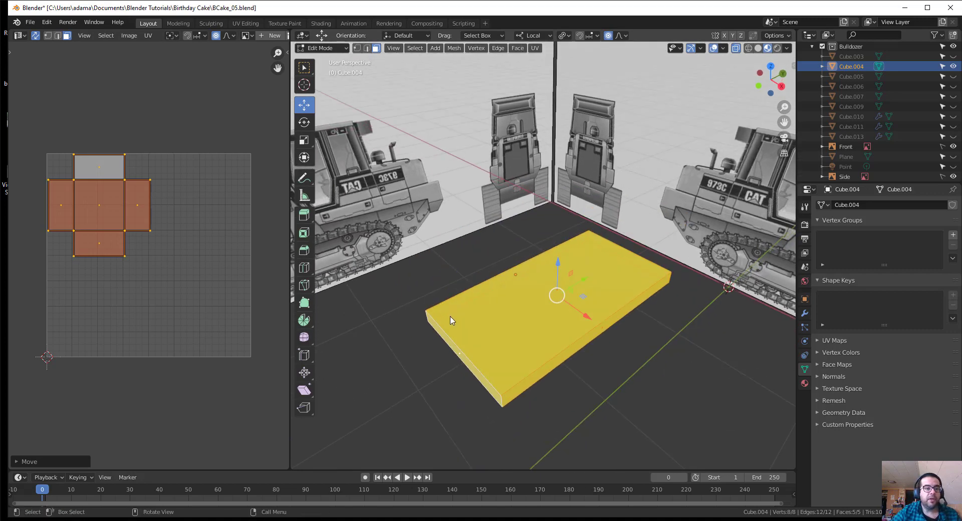
Step: Switch to the Texture Paint workspace and create a blank 1024 × 1024 px image named Tractor with alpha enabled
click(281, 22)
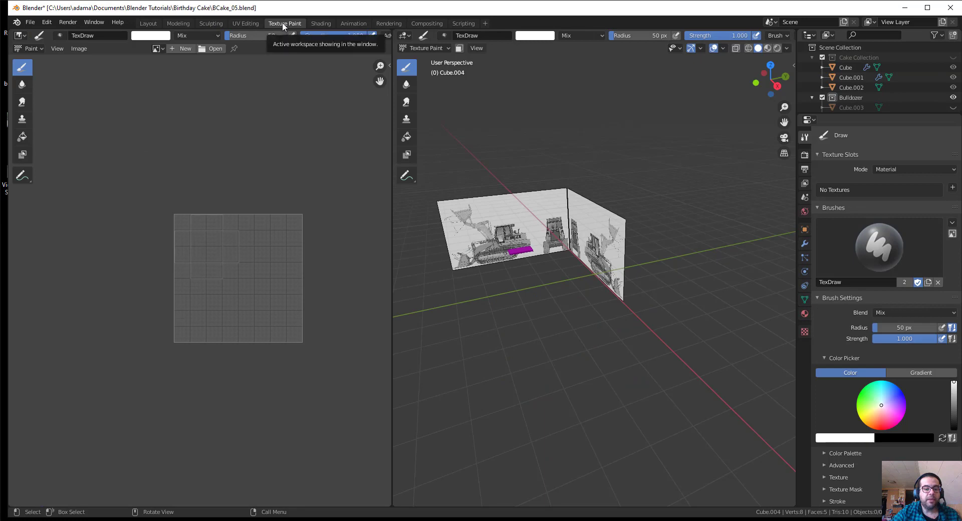
middle_drag(494, 288, 572, 338)
scroll(570, 282, up, 3)
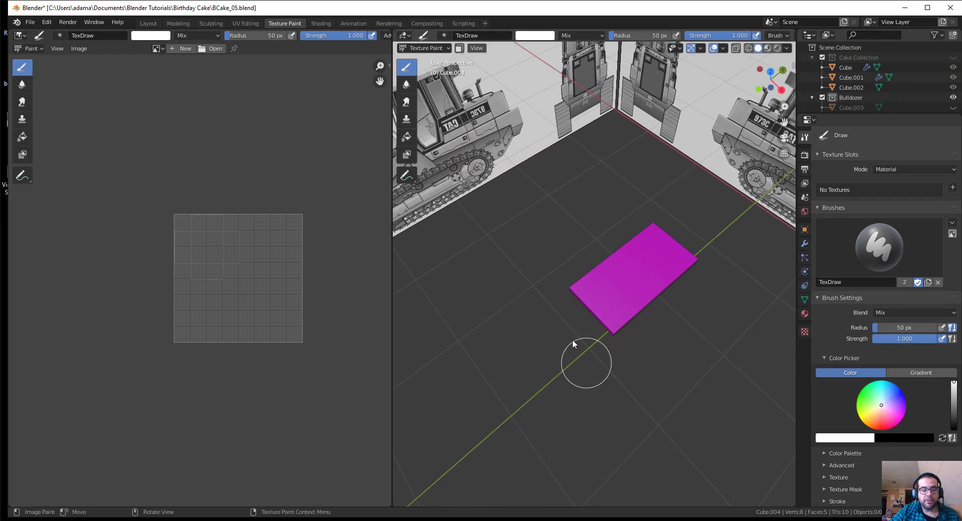
click(179, 48)
click(216, 65)
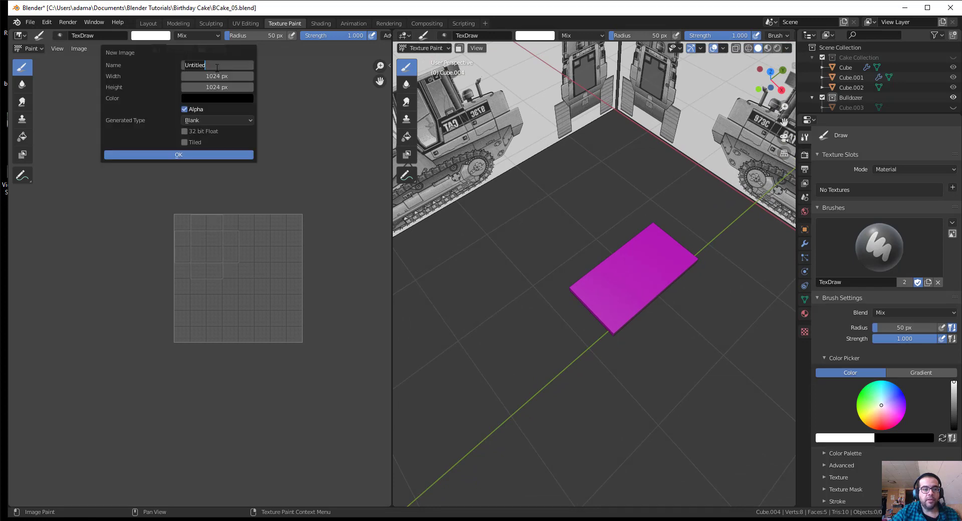
text(Tractor)
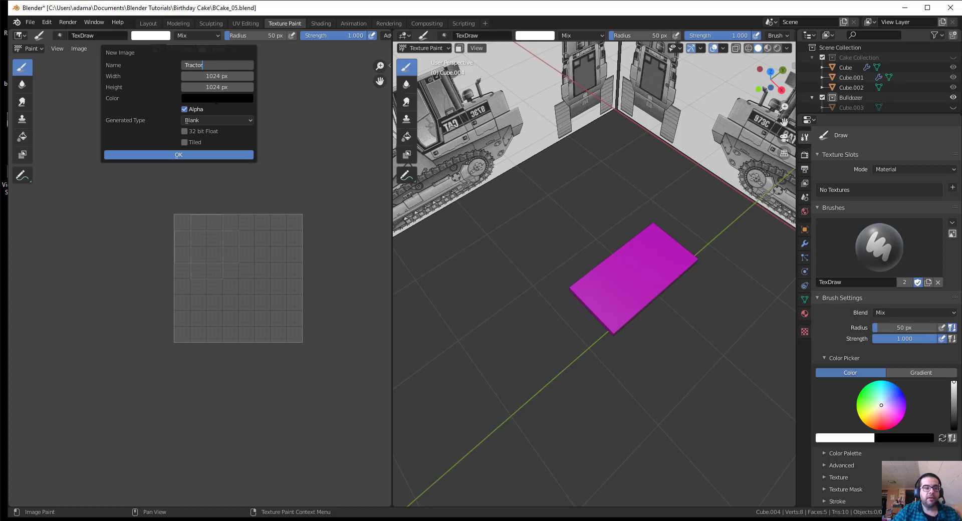
click(221, 78)
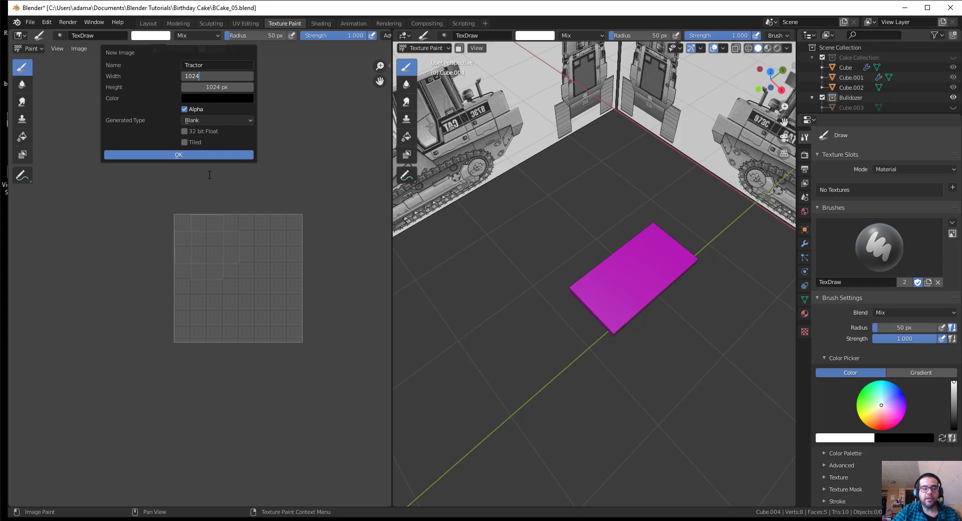
click(205, 155)
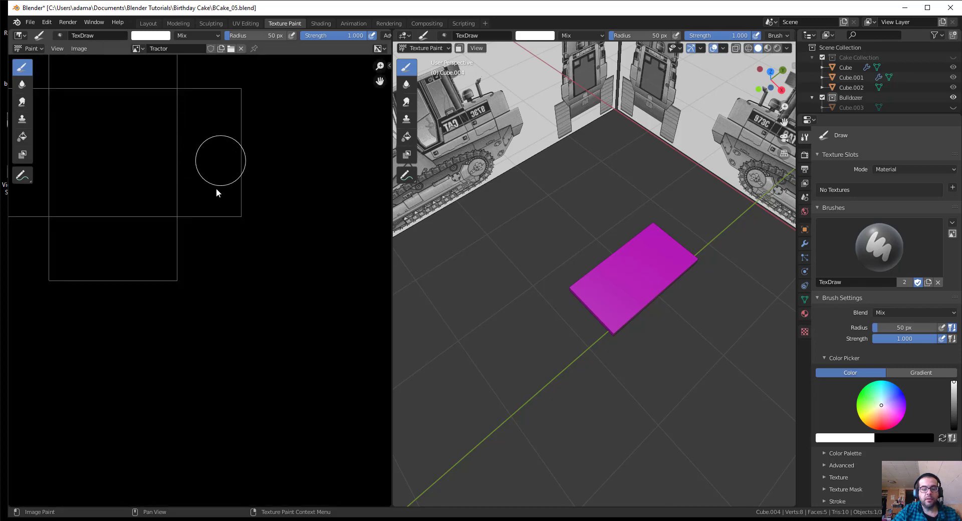
Step: Rename the cab roof's Yellow material to Tractor
middle_drag(639, 327, 581, 212)
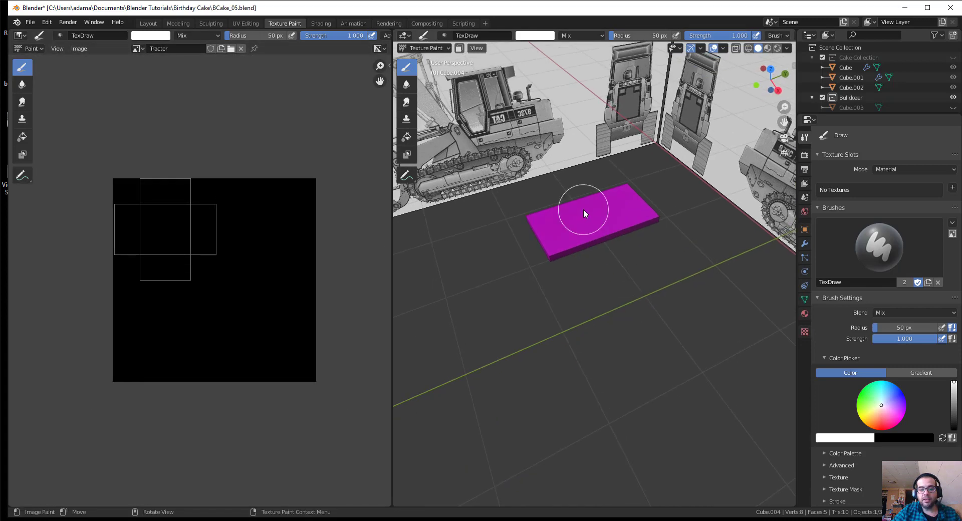
click(805, 313)
scroll(877, 77, down, 5)
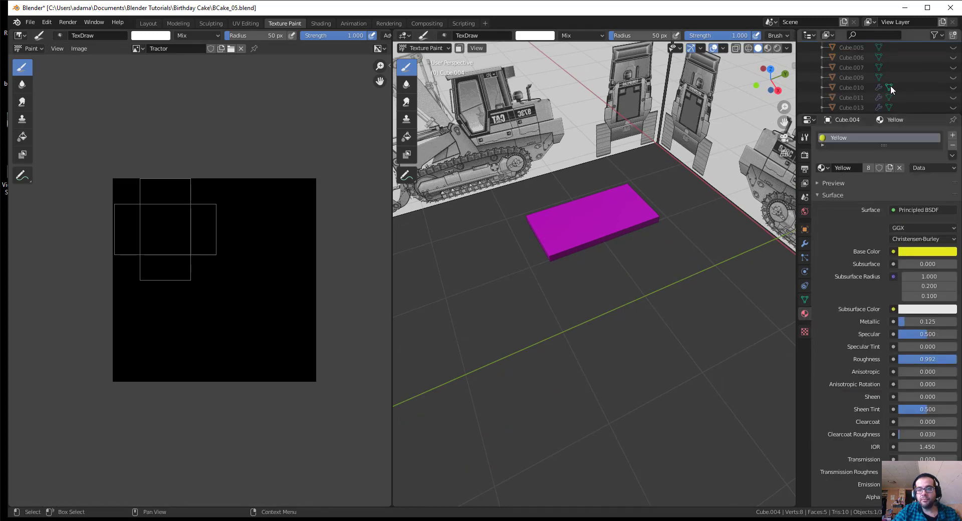
scroll(872, 104, down, 1)
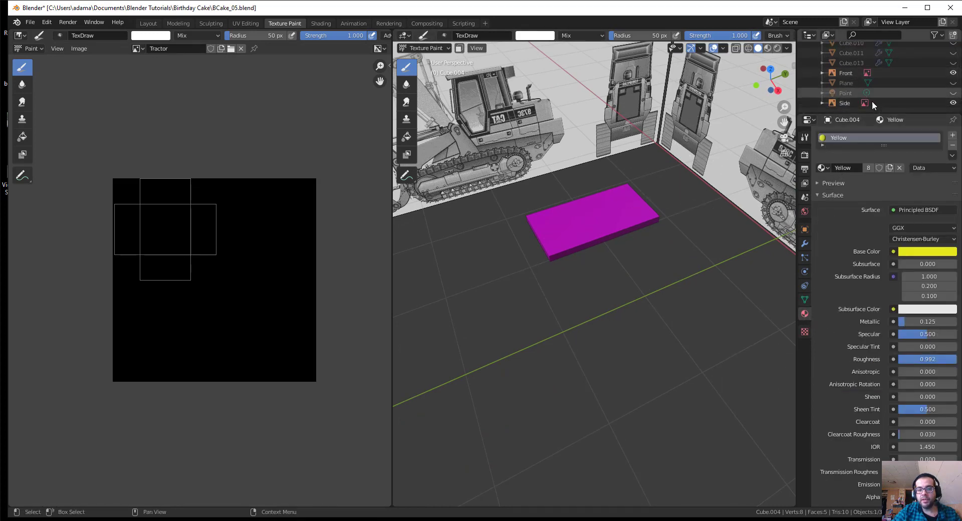
scroll(624, 250, up, 5)
scroll(624, 250, down, 3)
shift+middle_drag(624, 251, 620, 287)
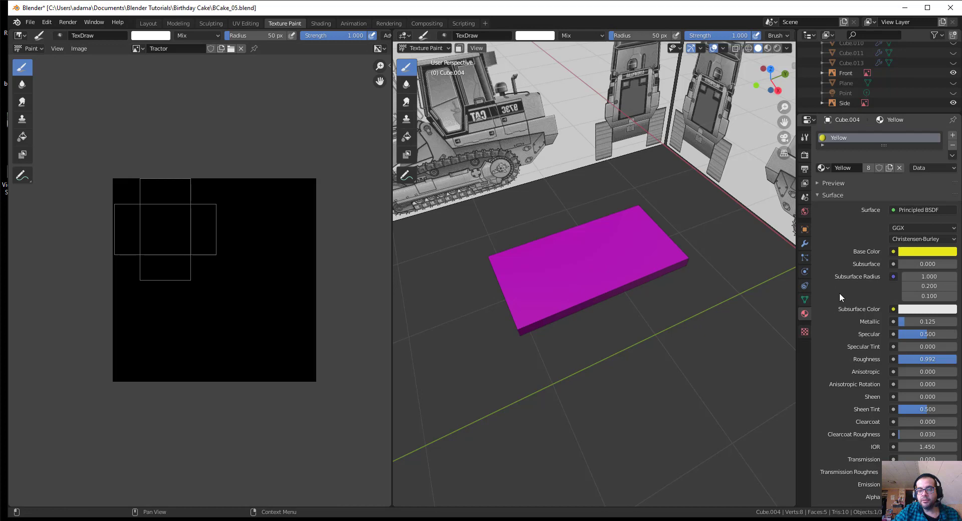
click(823, 168)
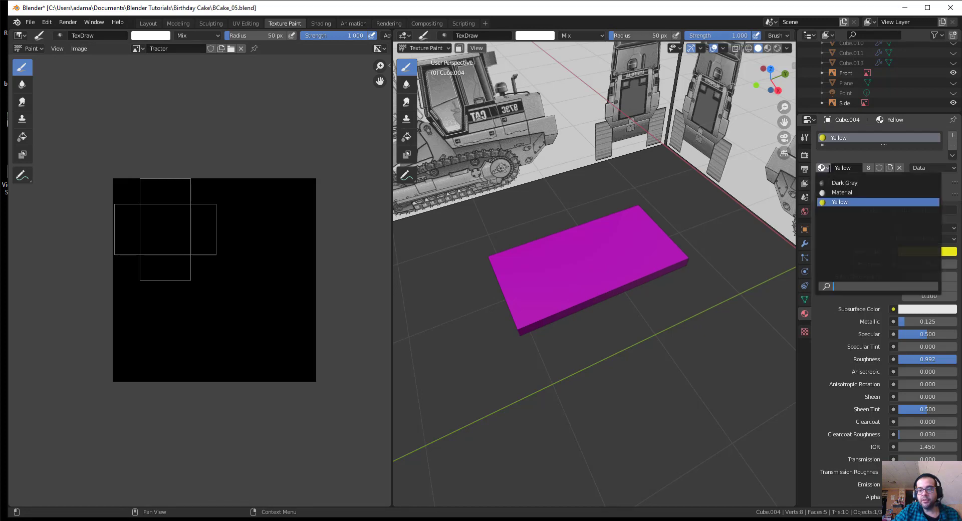
click(850, 202)
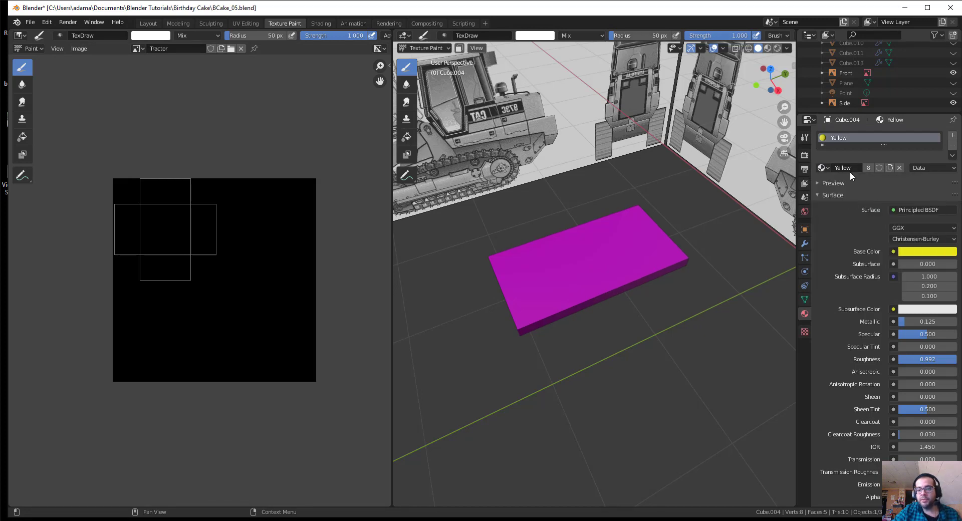
click(851, 168)
text(Tract)
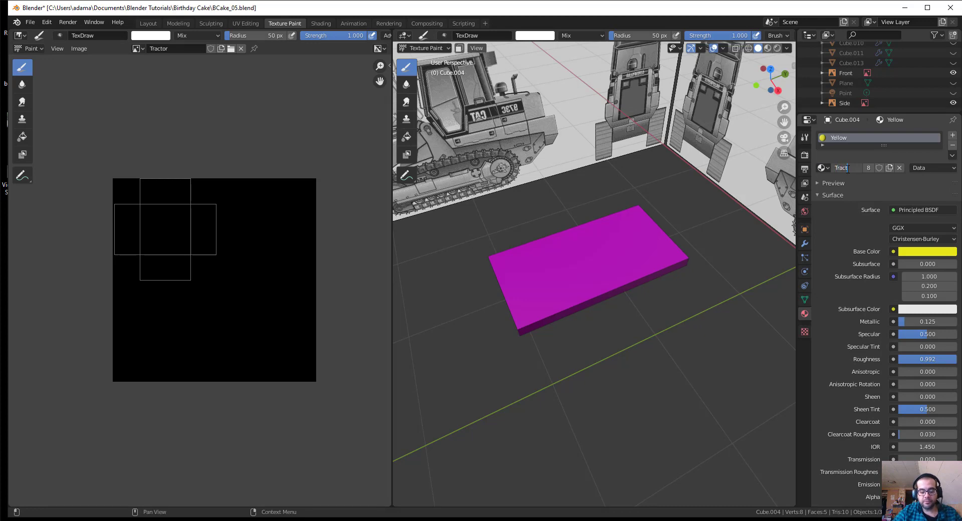
text(or)
key(Return)
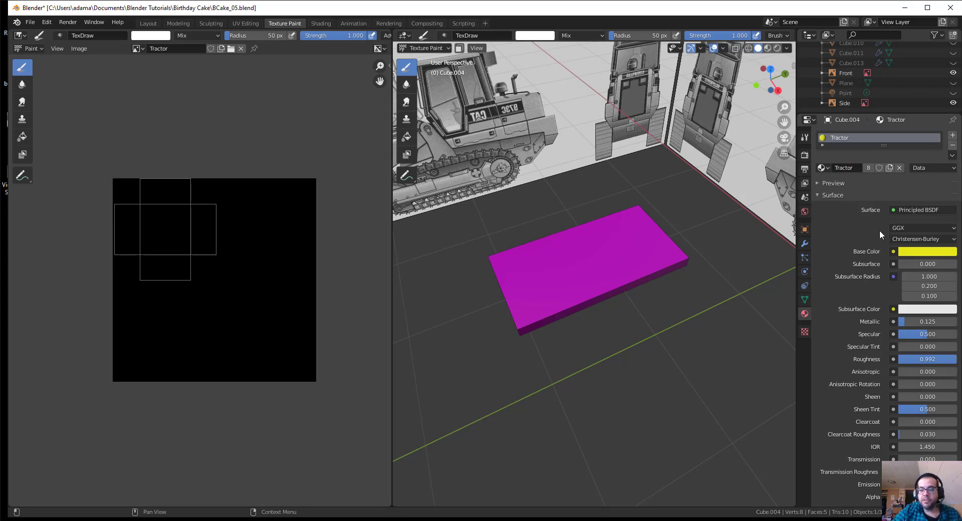
Step: Widen the material settings area and assign an Image Texture using the Tractor image to the material's Base Color
click(895, 253)
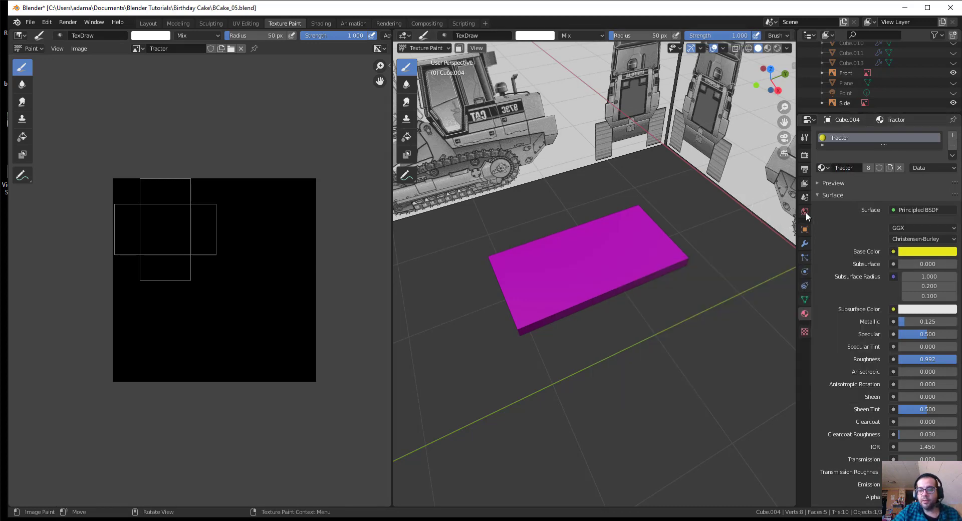
drag(810, 212, 735, 215)
click(863, 252)
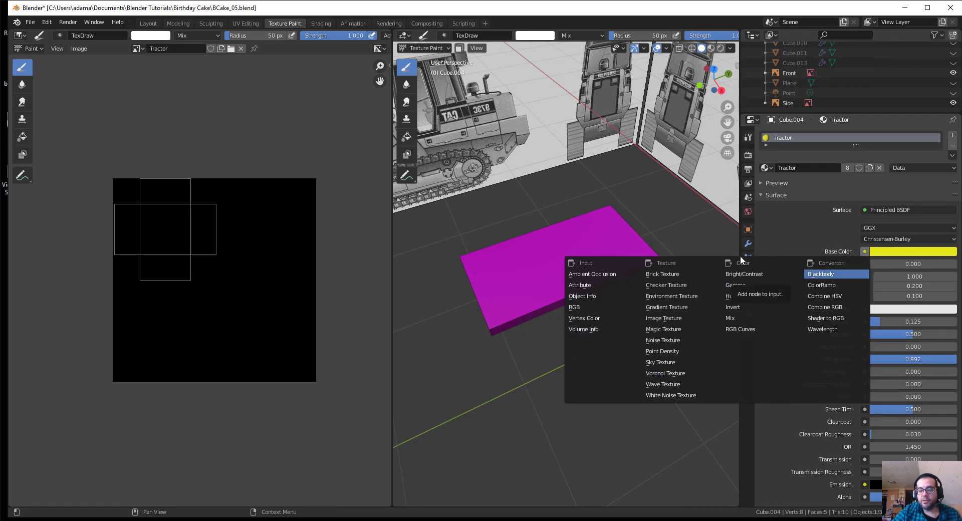
click(673, 321)
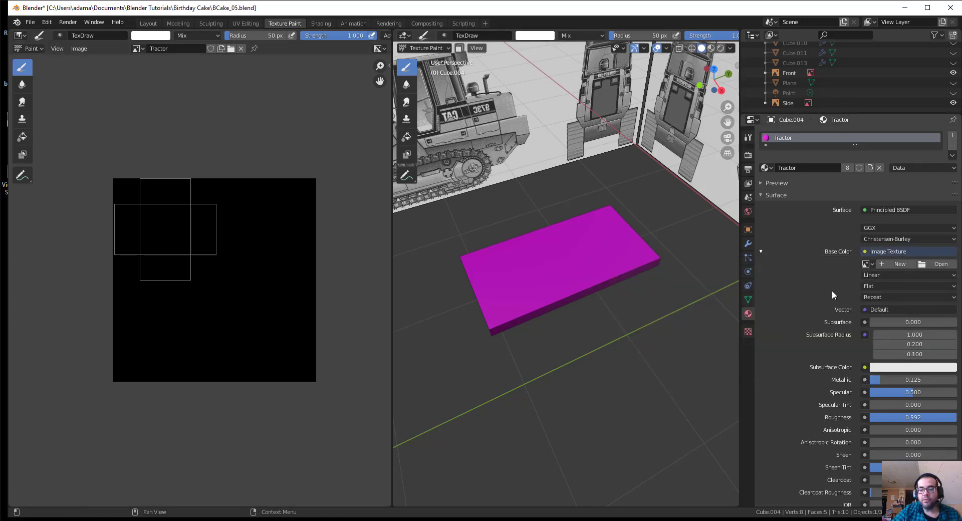
click(871, 265)
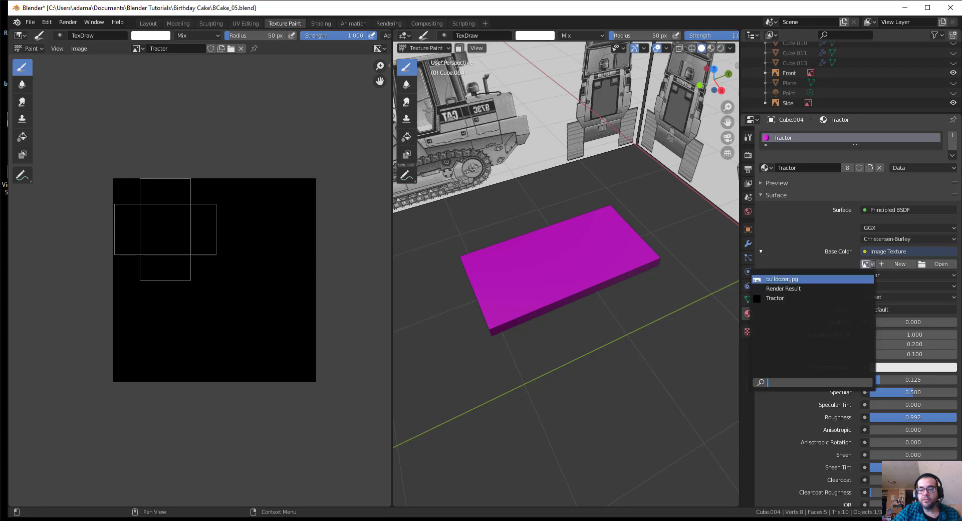
click(797, 298)
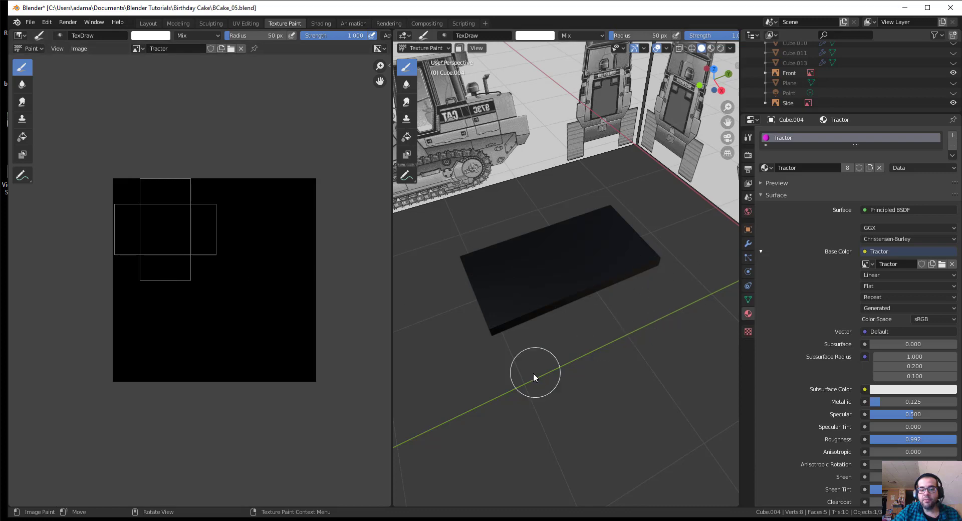
middle_drag(533, 373, 578, 199)
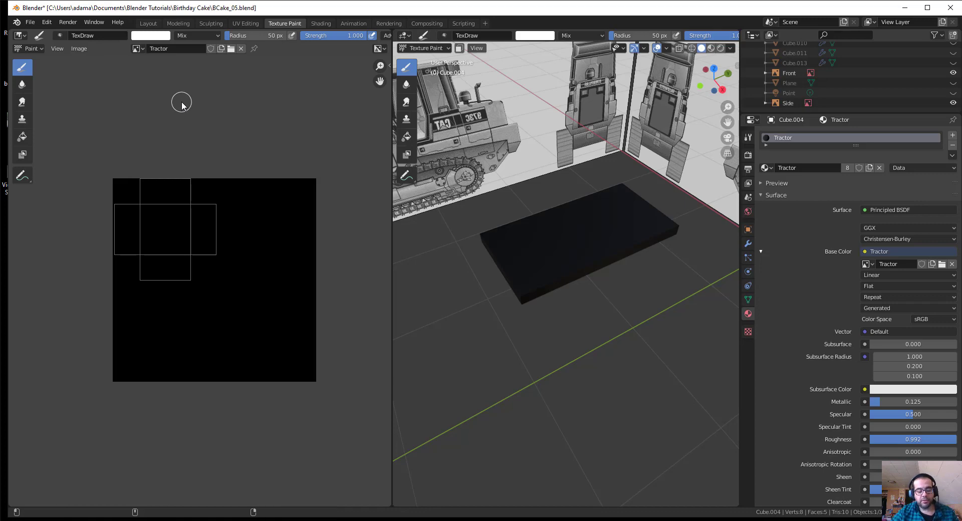
Step: Start saving the Tractor image to disk and create and open a folder named Textures inside Birthday Cake
key(shift+alt+s)
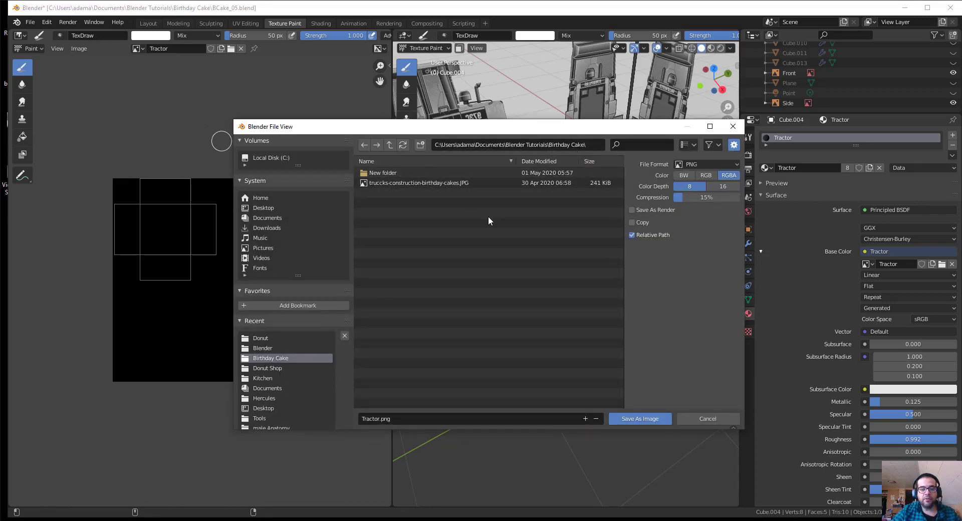
click(421, 145)
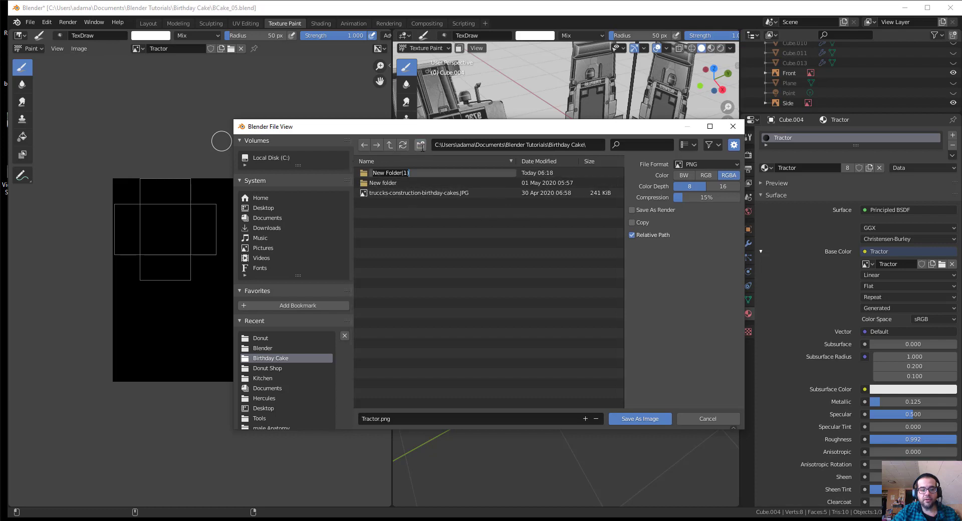
text(Textu)
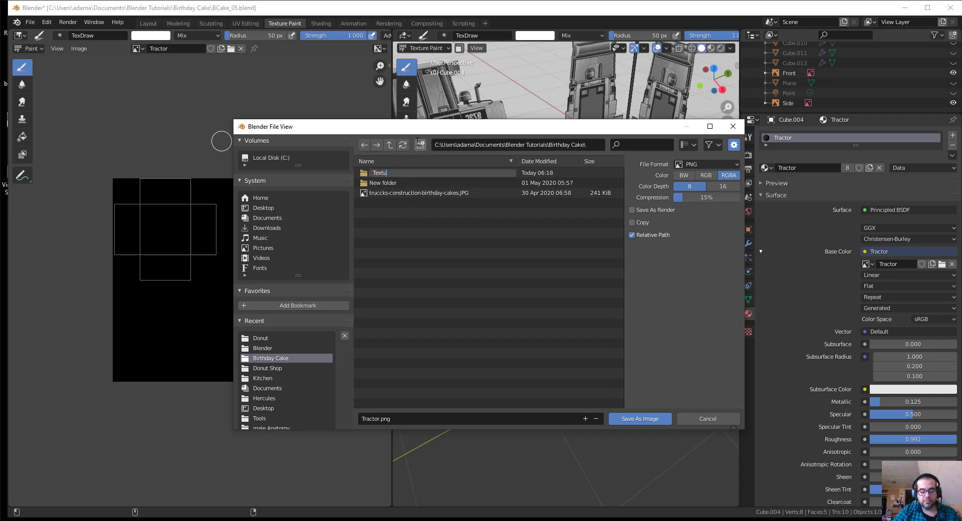
text(res)
key(Return)
click(395, 181)
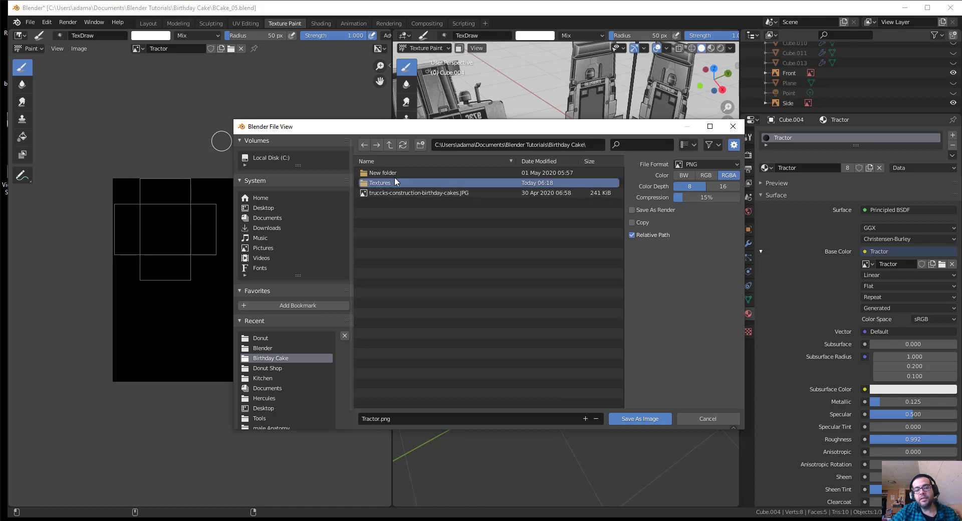
double_click(395, 182)
Step: Save the image in the Textures folder as Bulldozer.png
click(449, 414)
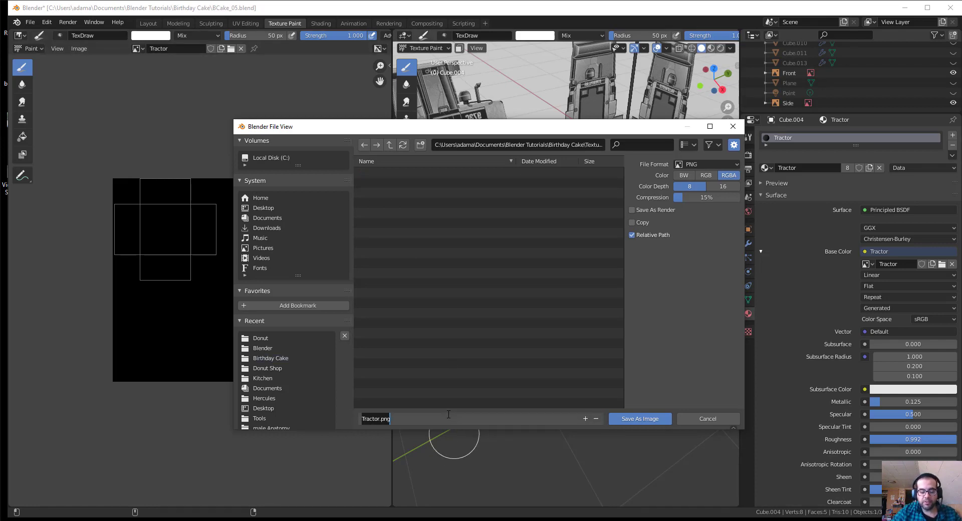
text(Bulldozer)
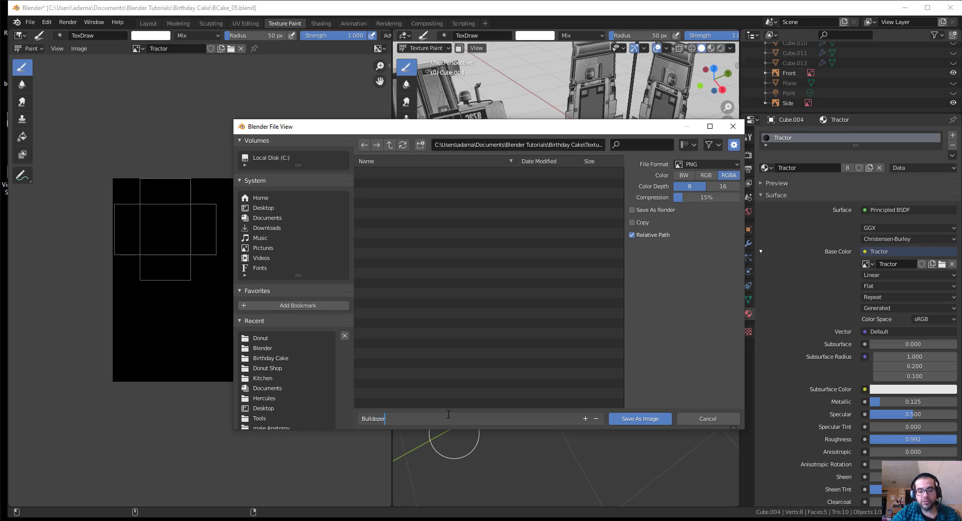
key(Return)
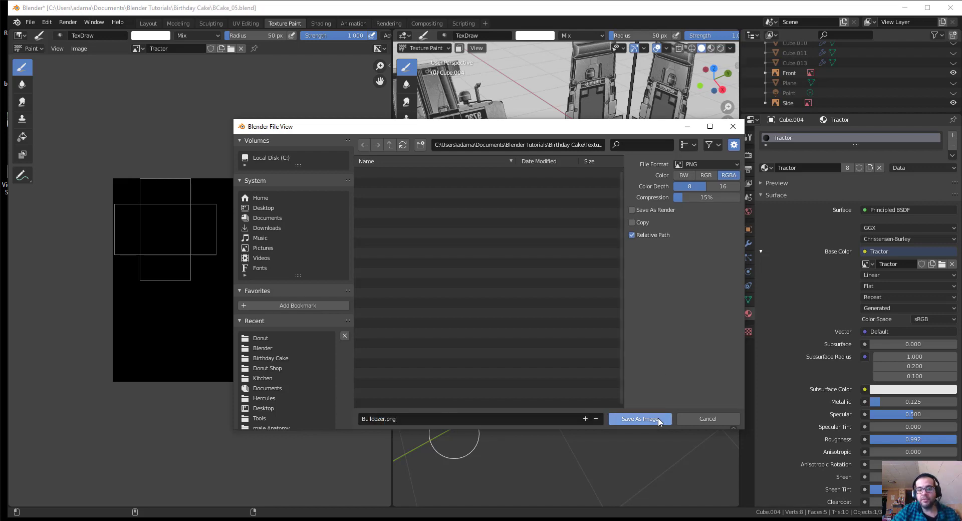
click(656, 423)
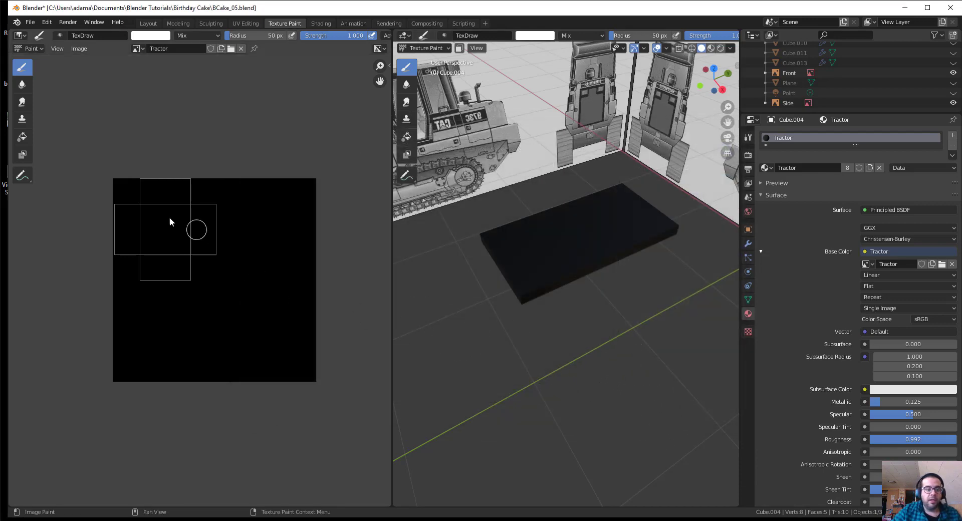
Step: Paint a white test stroke across the UV island's central face and adjoining side face, and check it on the roof
mouse_move(165, 229)
mouse_down()
mouse_move(181, 218)
mouse_move(204, 230)
mouse_up()
middle_drag(540, 352, 533, 237)
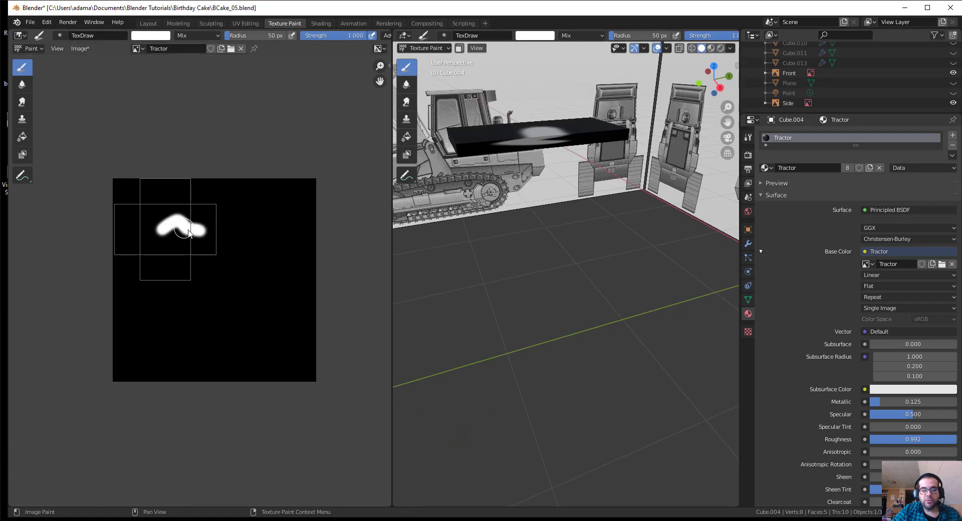
scroll(512, 206, up, 2)
mouse_move(524, 230)
middle_down()
mouse_move(533, 285)
mouse_move(510, 353)
middle_up()
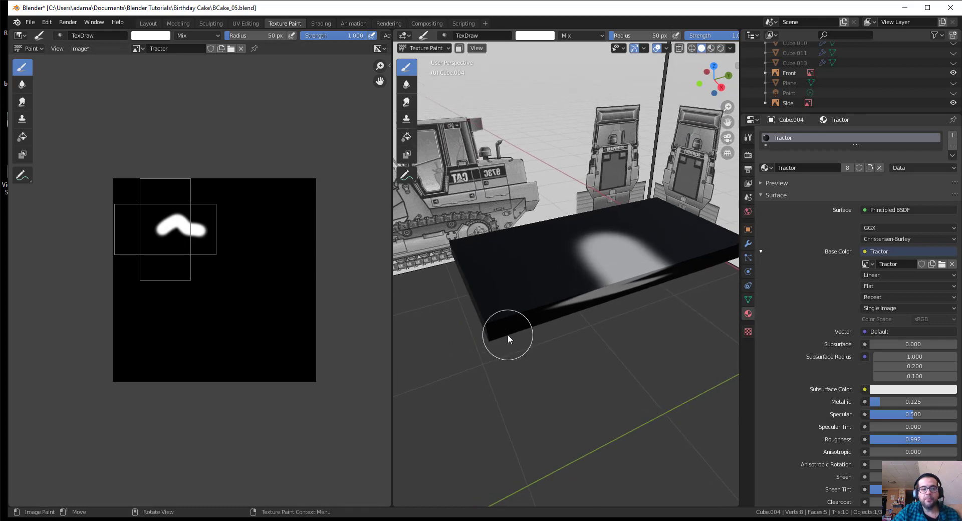
Step: Switch to the UV Editing workspace to work on the cab roof's UV layout
click(251, 23)
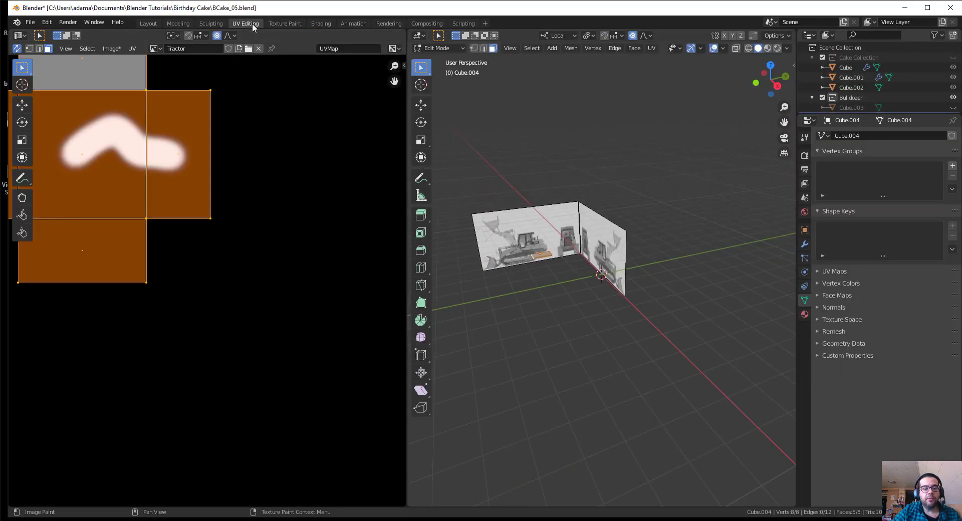
scroll(220, 228, up, 1)
middle_drag(211, 236, 256, 289)
scroll(576, 315, up, 1)
middle_drag(528, 289, 578, 283)
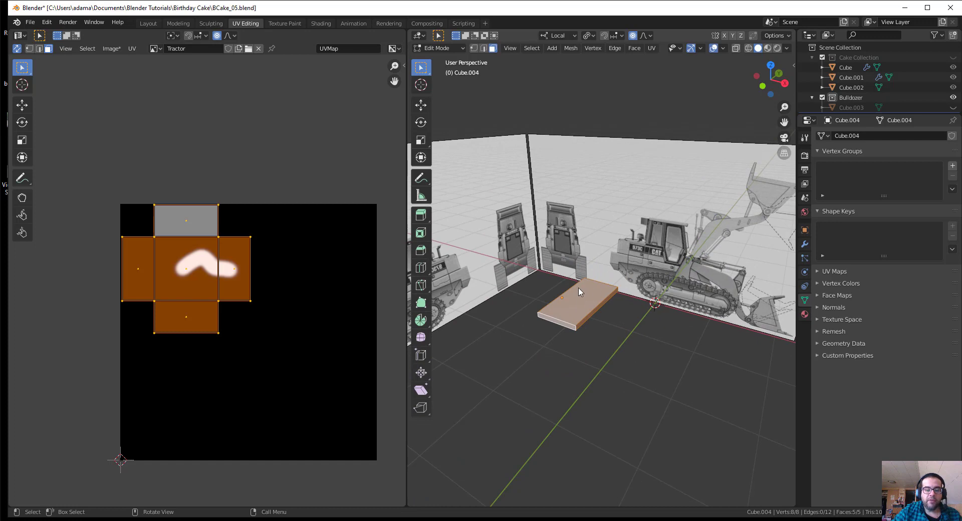
click(589, 339)
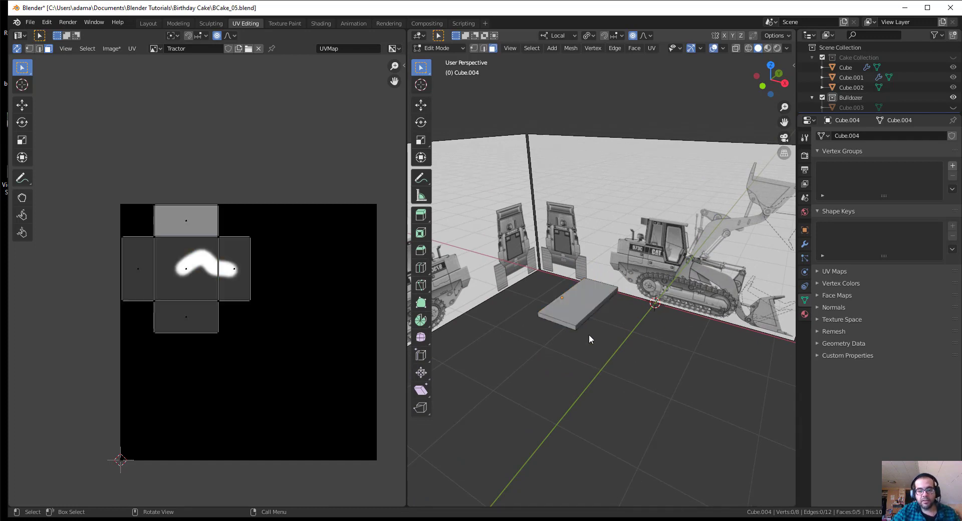
key(a)
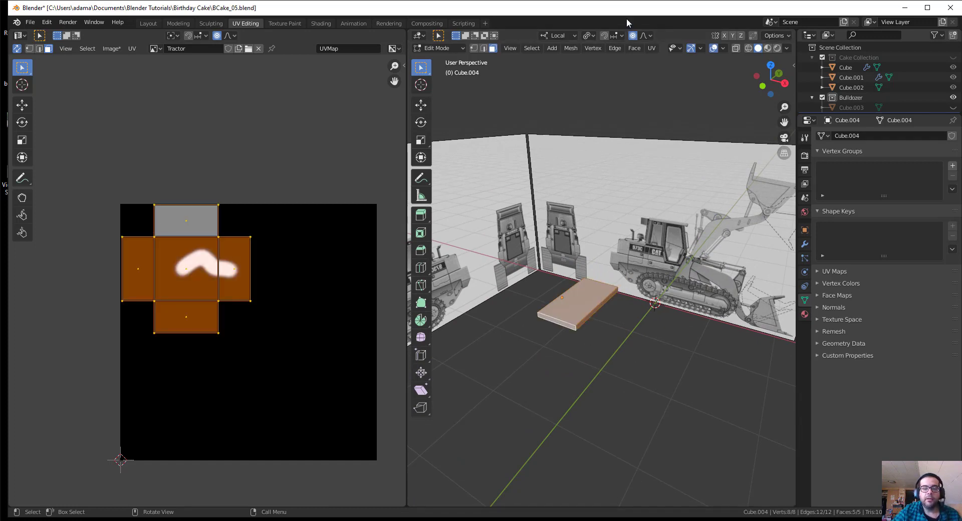
scroll(518, 234, up, 2)
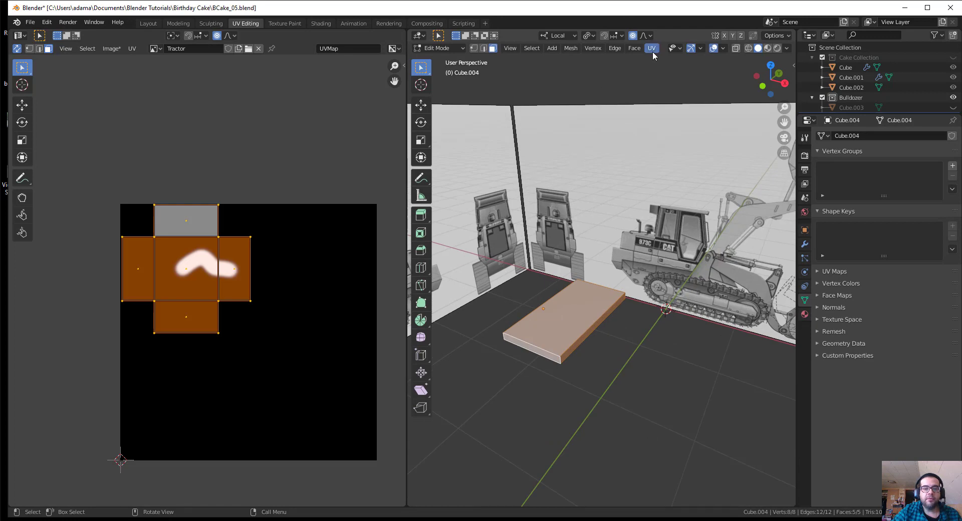
right_click(558, 327)
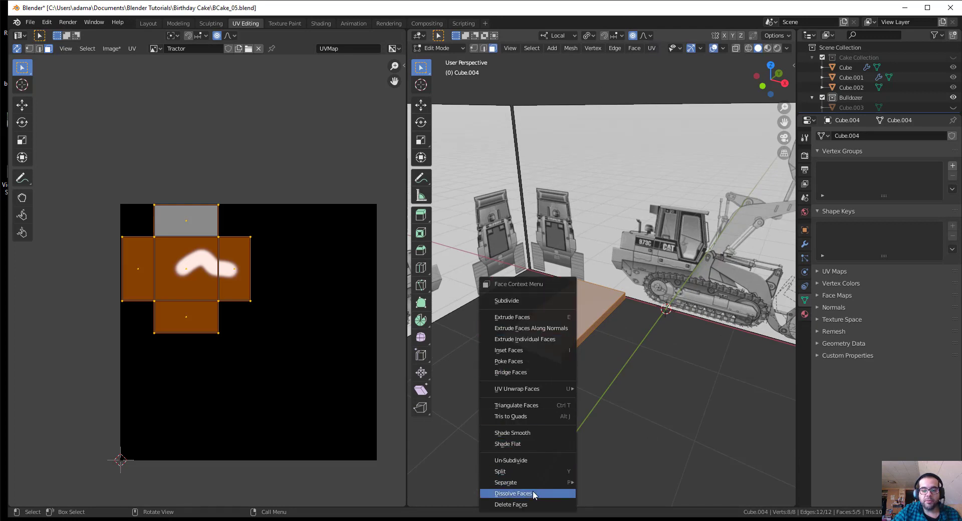
mouse_move(545, 389)
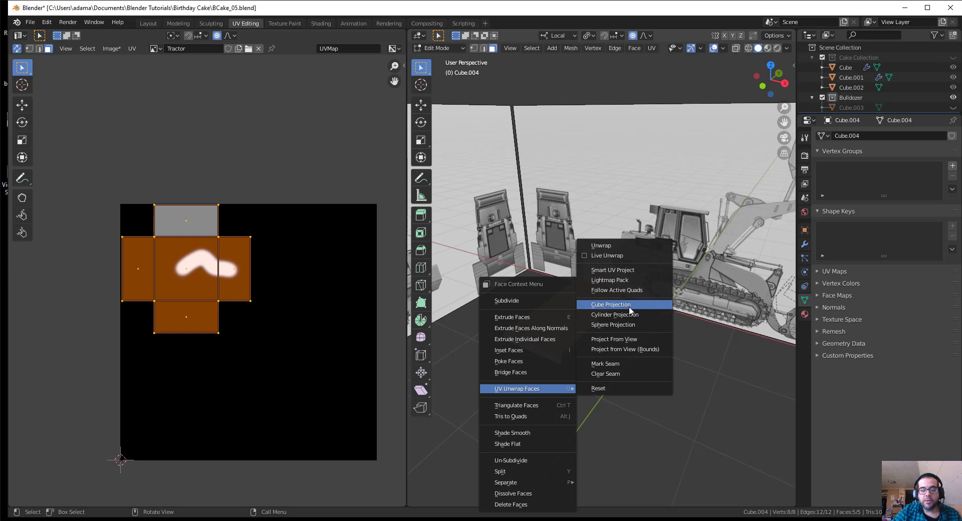
click(606, 366)
Step: In edge select mode, mark the long upper and lower edges of the roof slab's near end face as seams
key(2)
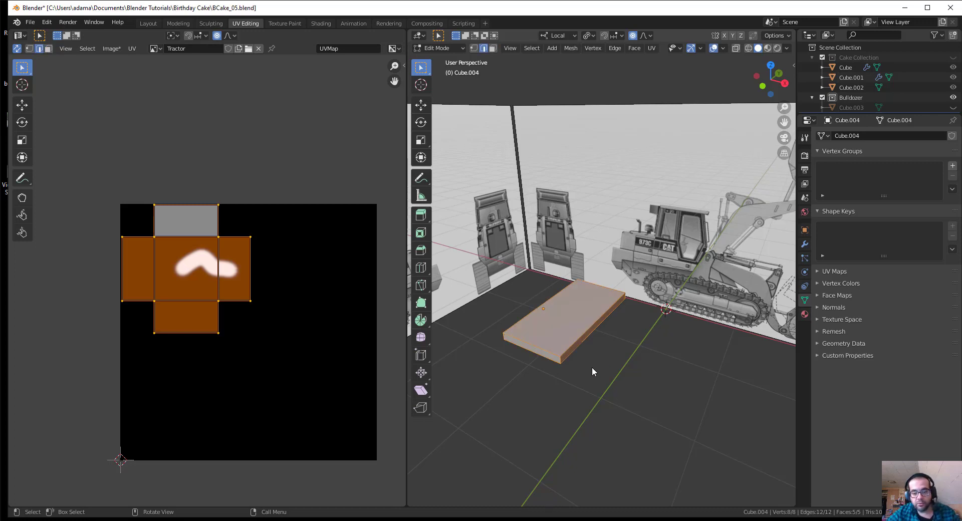
middle_drag(593, 368, 632, 385)
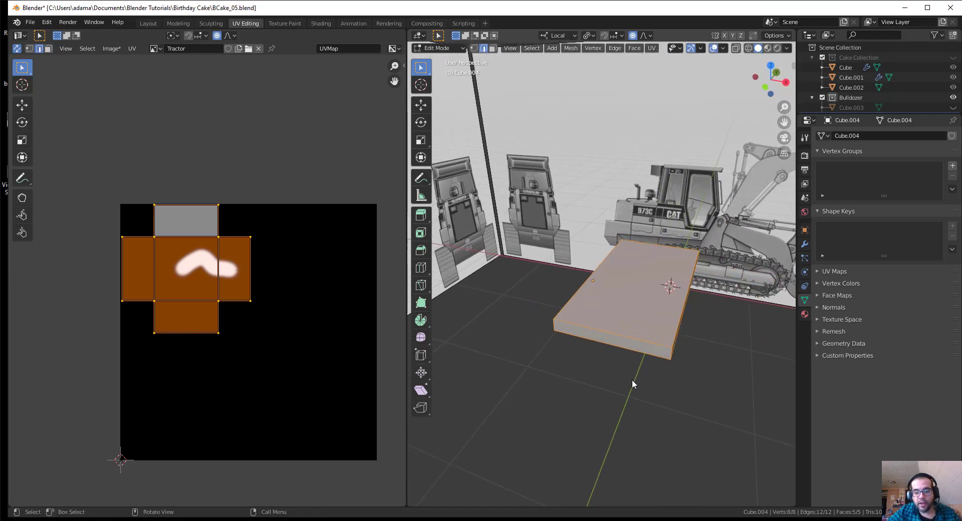
click(623, 335)
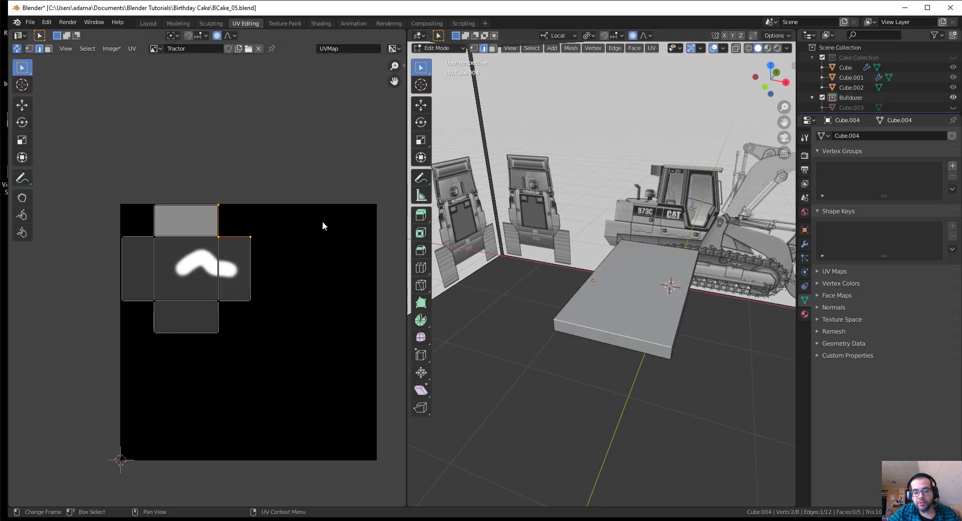
shift+click(650, 353)
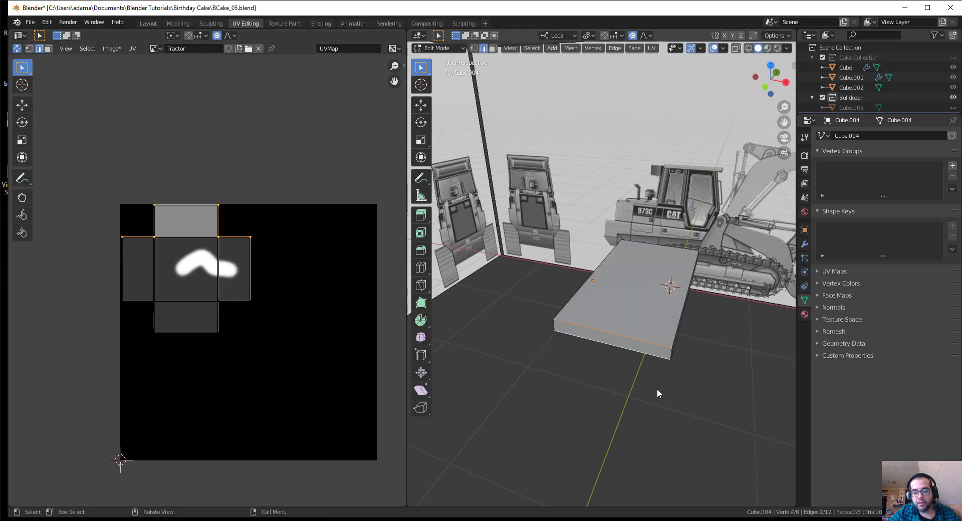
middle_drag(658, 389, 590, 257)
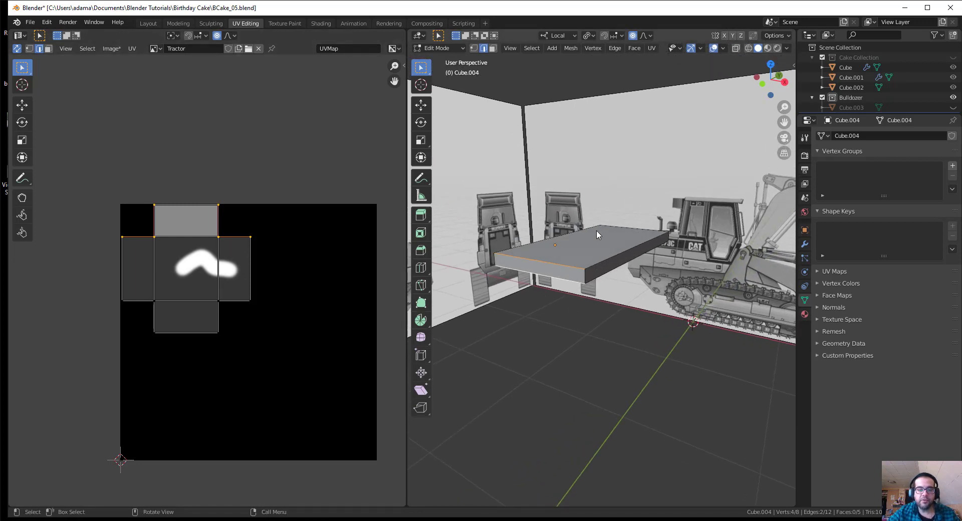
right_click(593, 254)
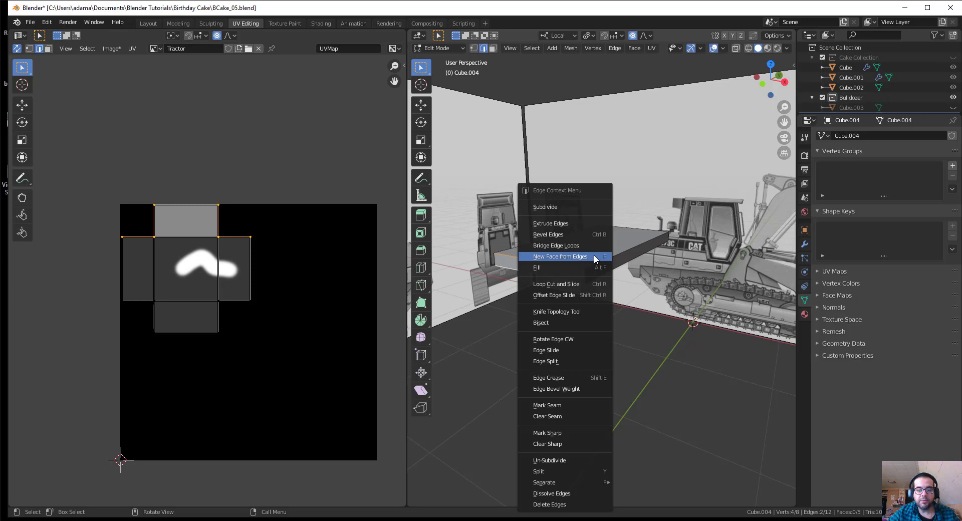
click(576, 397)
Step: Mark the matching upper and lower edges of the roof slab's opposite end face as seams
middle_drag(575, 396, 584, 205)
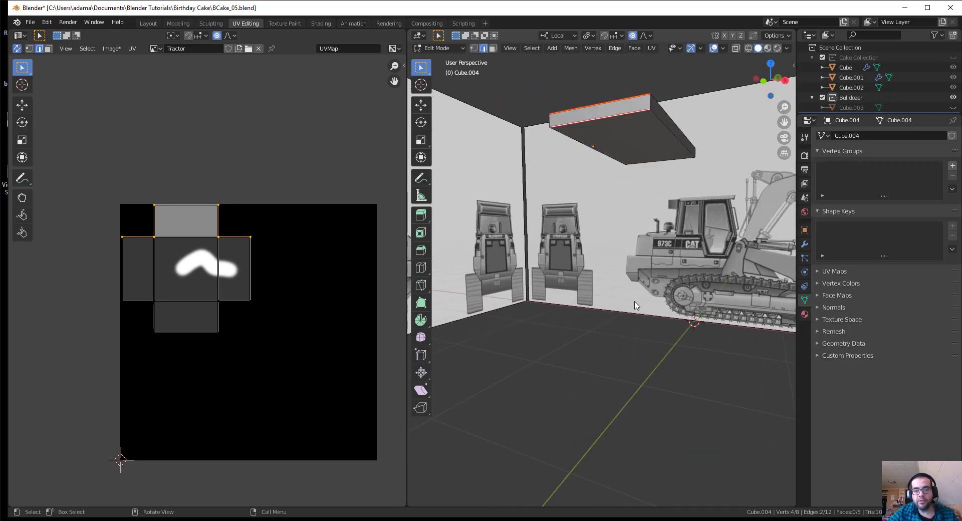
click(584, 206)
middle_drag(578, 132, 564, 322)
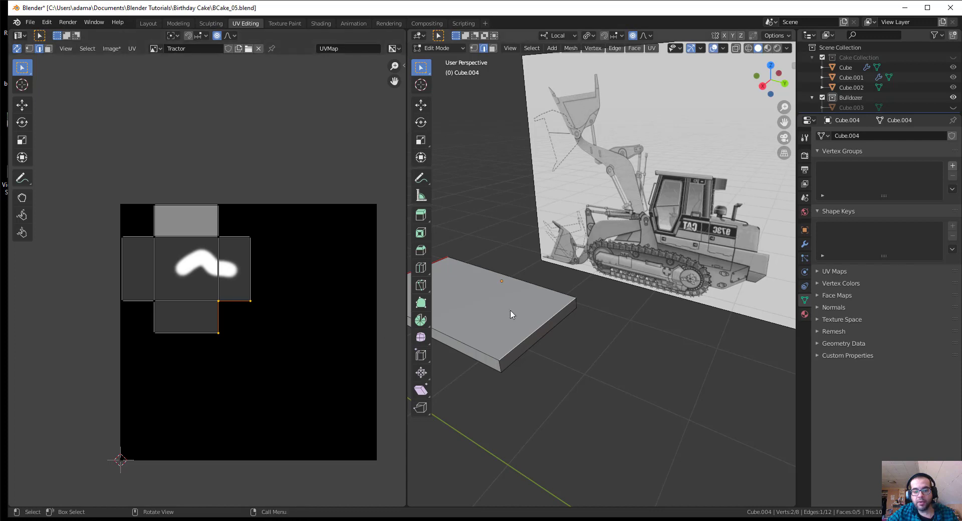
shift+click(534, 349)
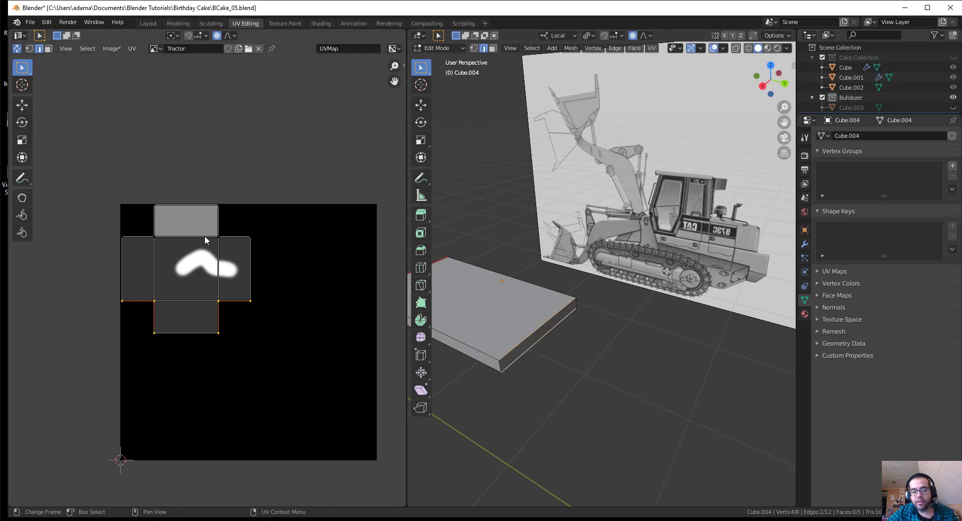
shift+middle_drag(541, 358, 650, 347)
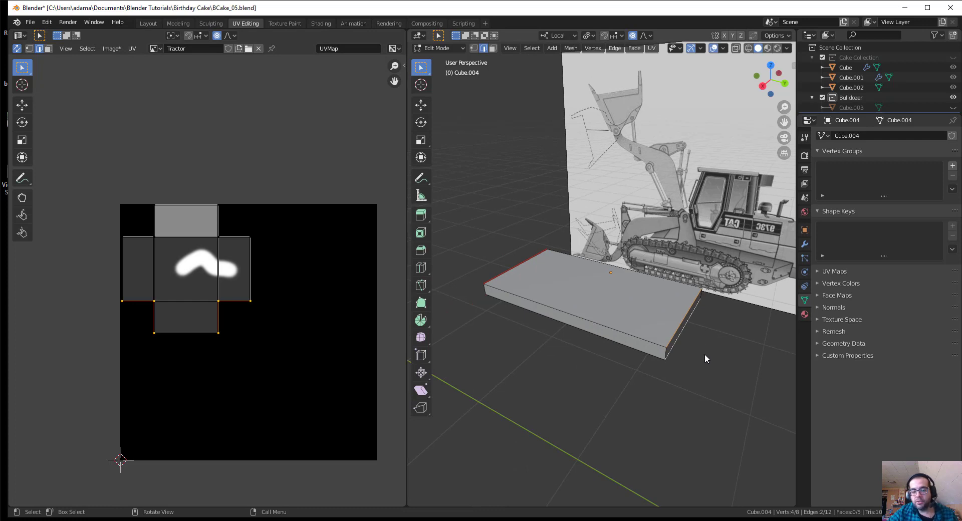
shift+click(680, 322)
shift+click(679, 338)
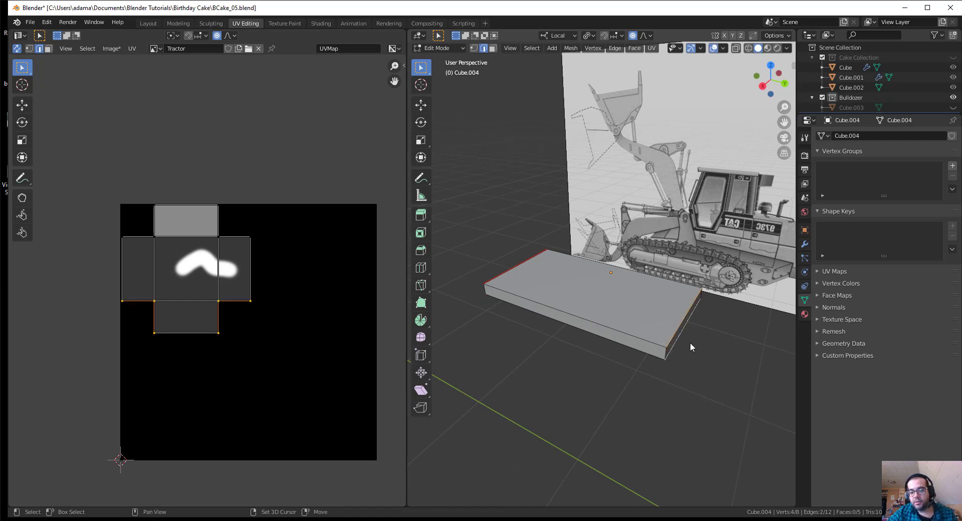
right_click(690, 343)
click(696, 347)
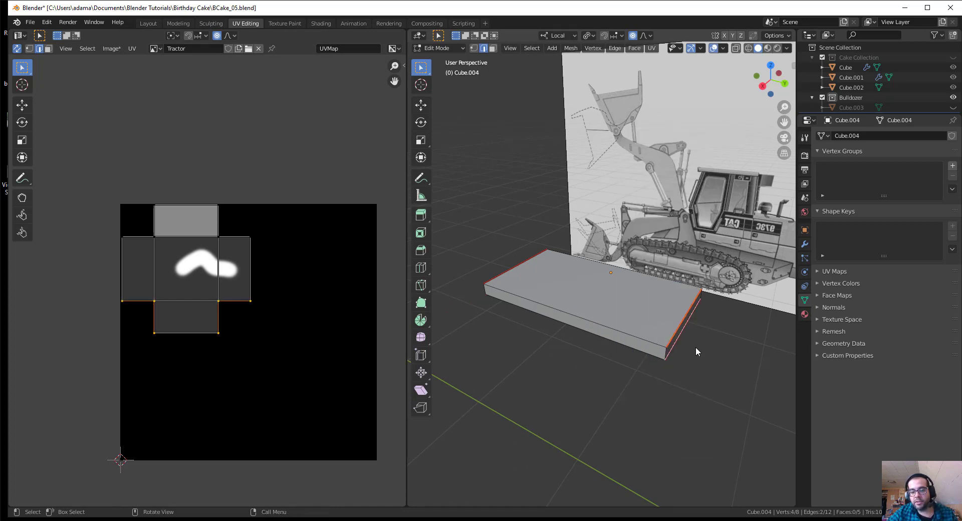
Step: Select all of the roof's UVs and unwrap them again using the marked seams
right_click(268, 258)
click(260, 257)
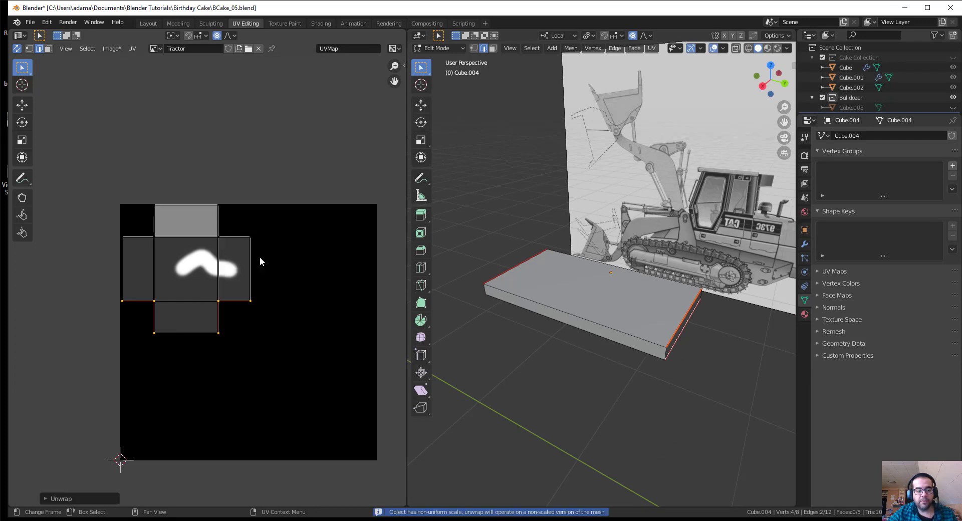
drag(96, 187, 349, 392)
right_click(224, 277)
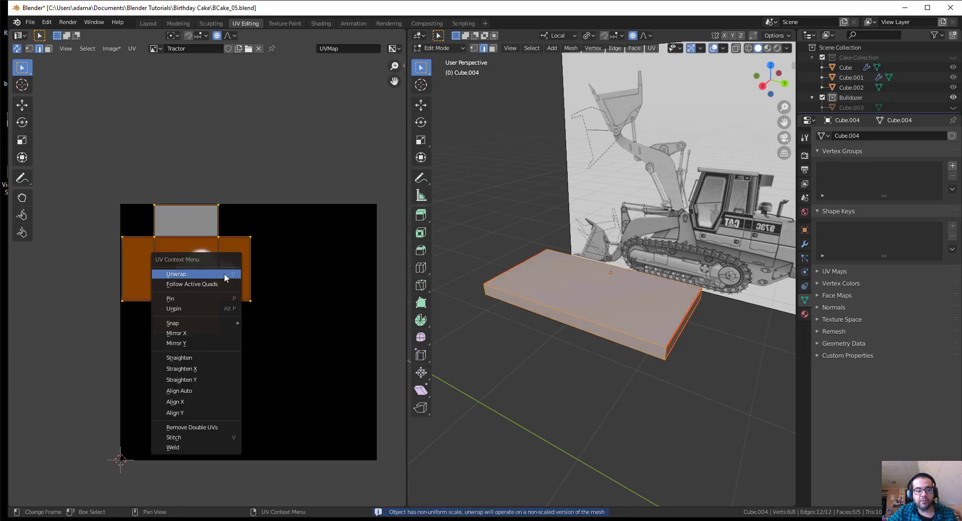
click(215, 277)
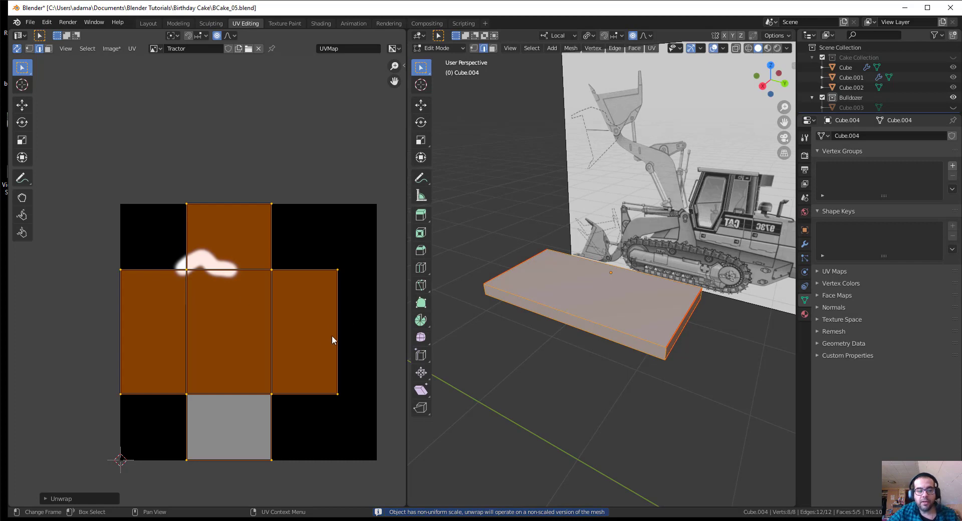
Step: Check the re-unwrapped roof in Material Preview shading and return to the Texture Paint workspace
click(555, 355)
mouse_move(555, 355)
middle_down()
mouse_move(588, 356)
mouse_move(613, 346)
mouse_move(619, 325)
mouse_move(625, 331)
middle_up()
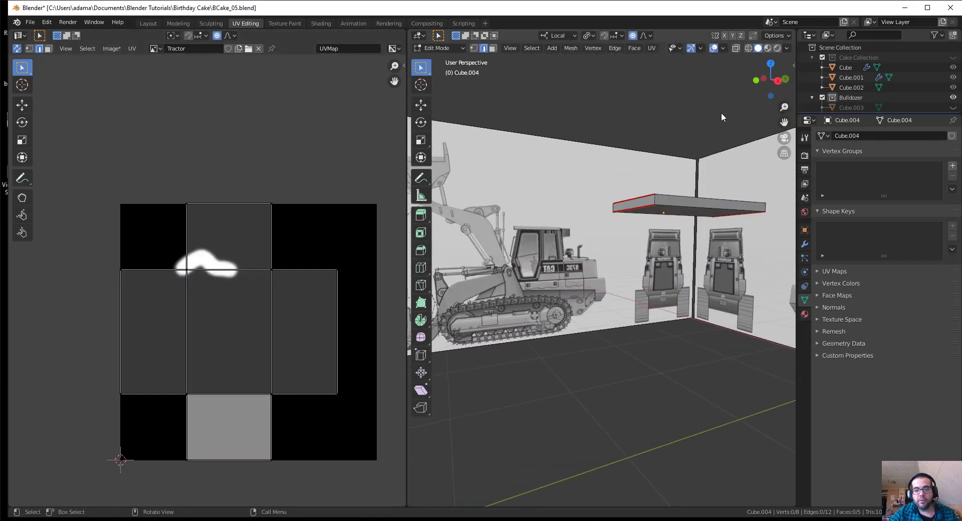
click(767, 48)
mouse_move(686, 235)
middle_down()
mouse_move(673, 268)
mouse_move(540, 96)
middle_up()
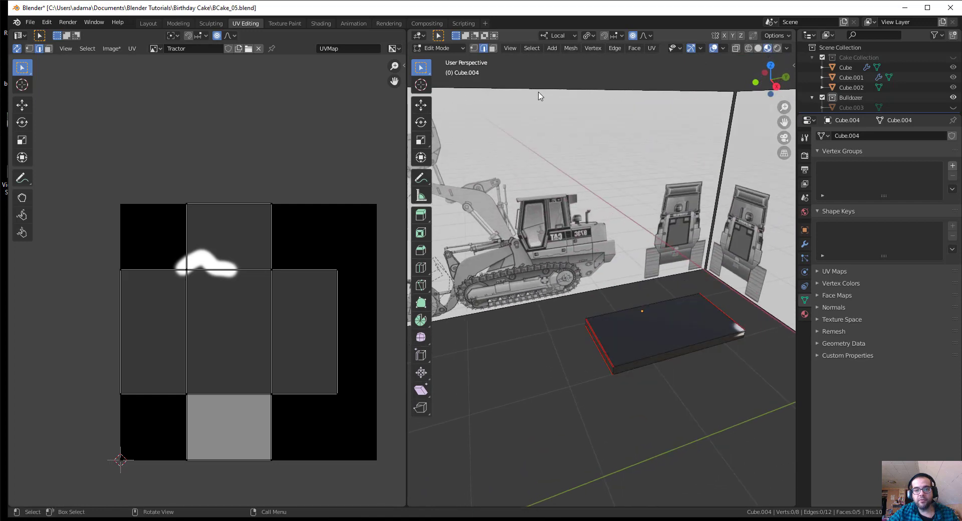
click(299, 21)
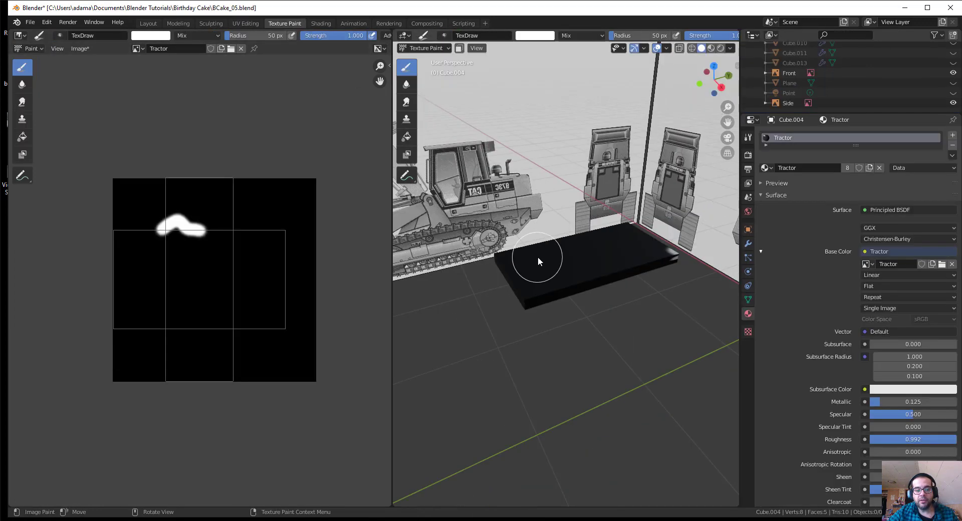
Step: Paint a white test stroke horizontally across the middle row of the roof's UV layout on the Tractor image and check it on the model
middle_drag(547, 333, 511, 315)
drag(145, 283, 256, 284)
middle_drag(501, 290, 539, 352)
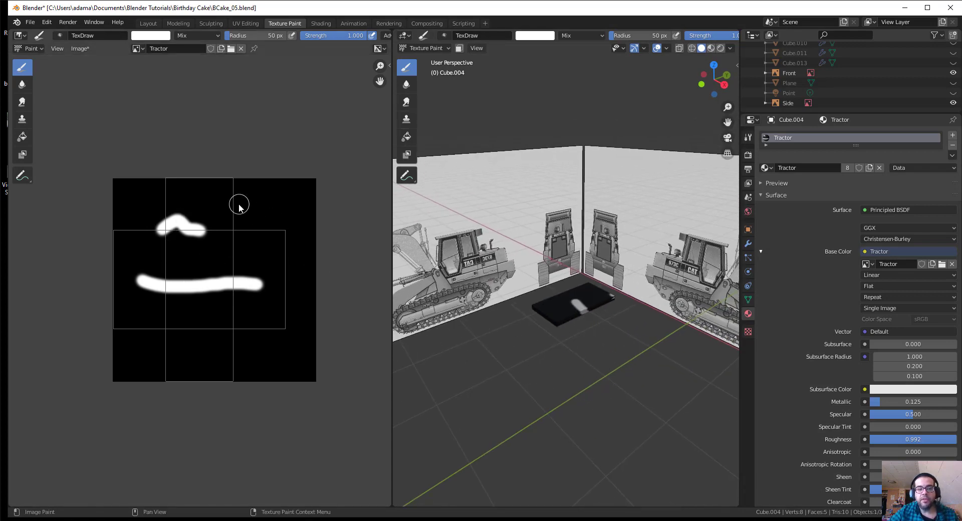
Step: In the UV Editing workspace, select all of the roof's UVs and scale them down to about one third
click(246, 23)
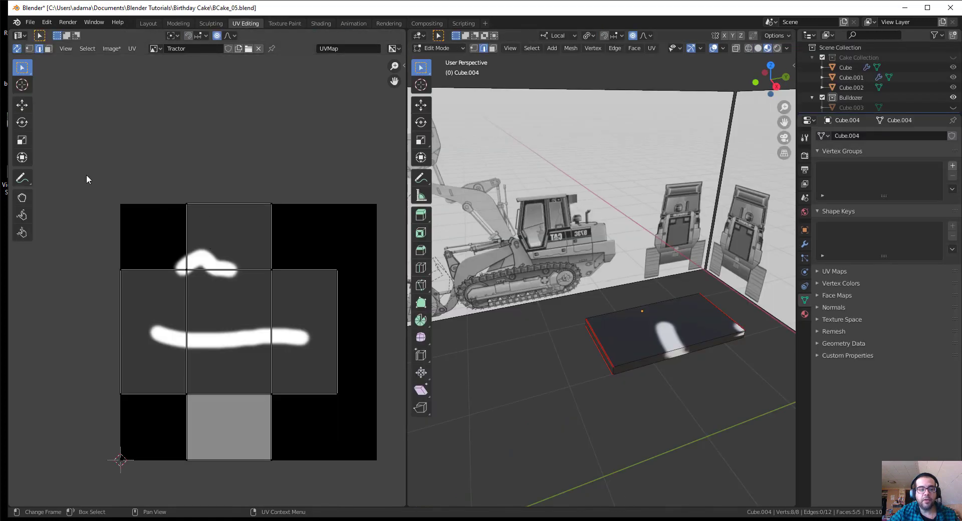
drag(86, 175, 381, 502)
scroll(251, 331, down, 1)
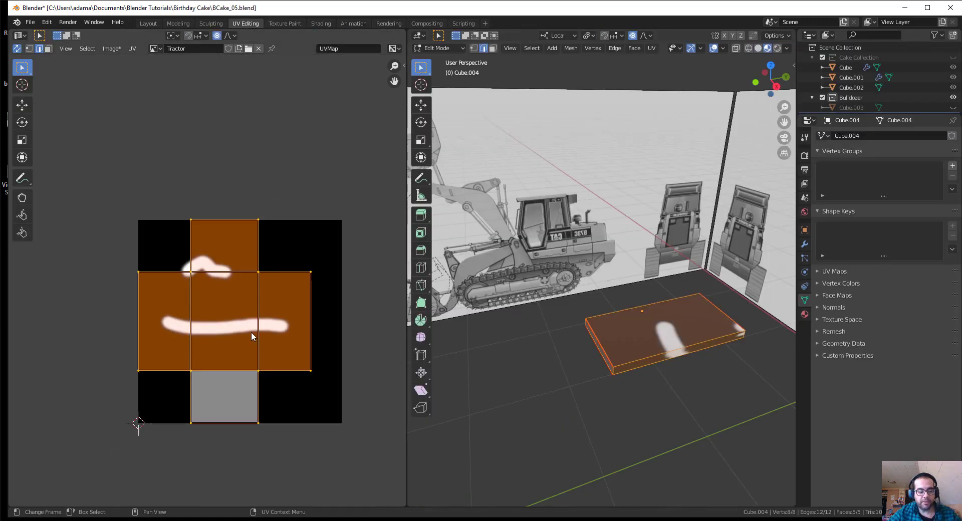
key(s)
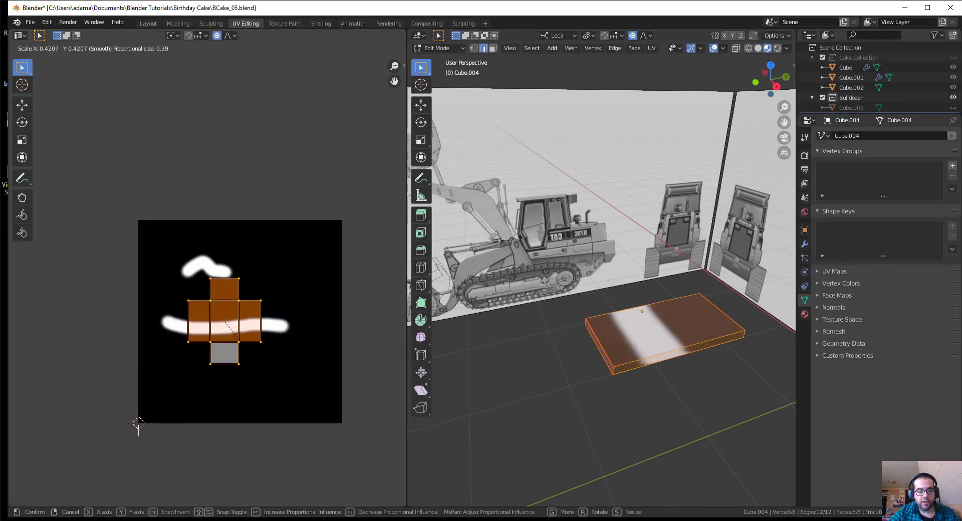
click(233, 334)
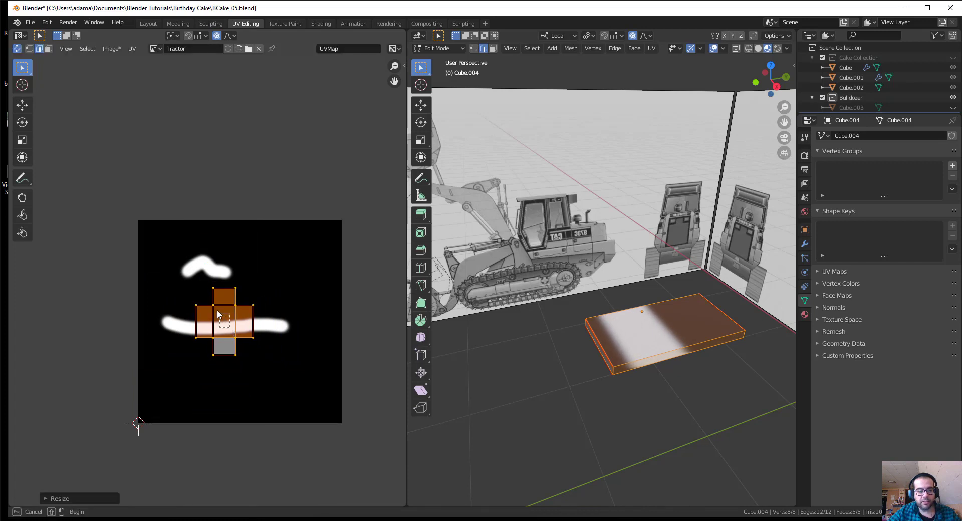
Step: Move the scaled roof UV island into the upper-left corner of the Tractor image
drag(178, 271, 281, 390)
key(g)
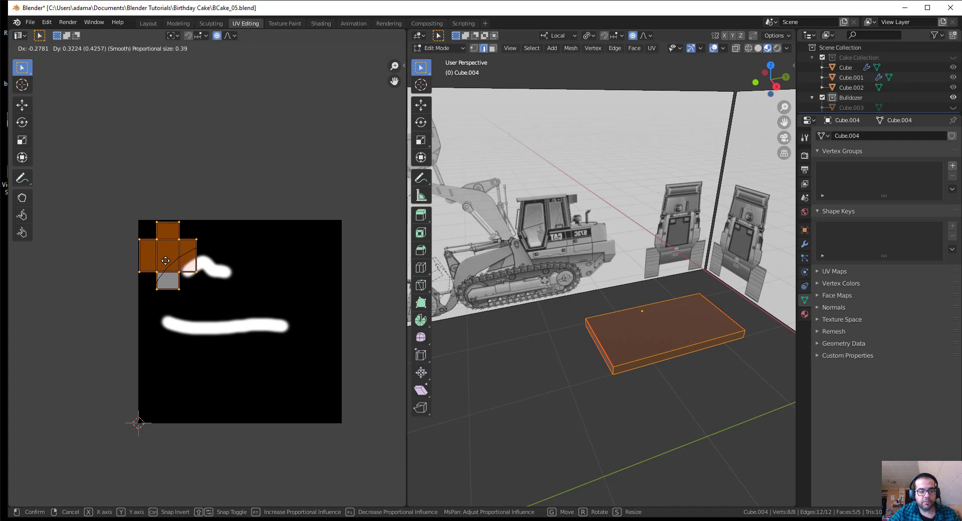
click(165, 259)
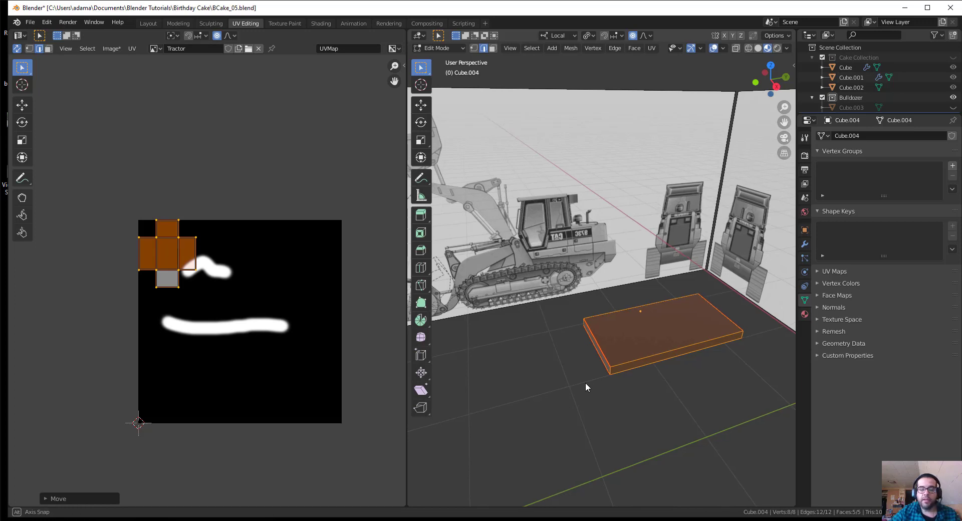
middle_drag(585, 382, 588, 371)
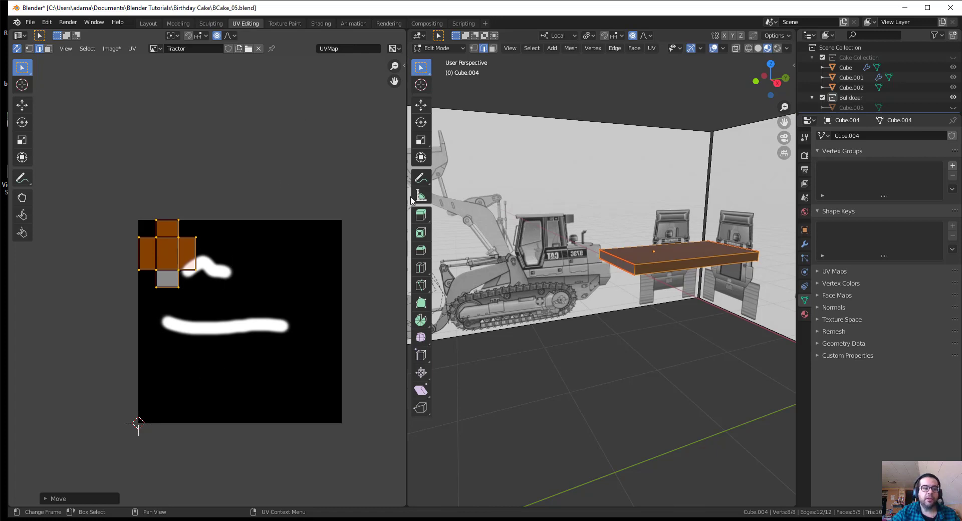
Step: Return to the Texture Paint workspace and activate the Fill tool
click(296, 24)
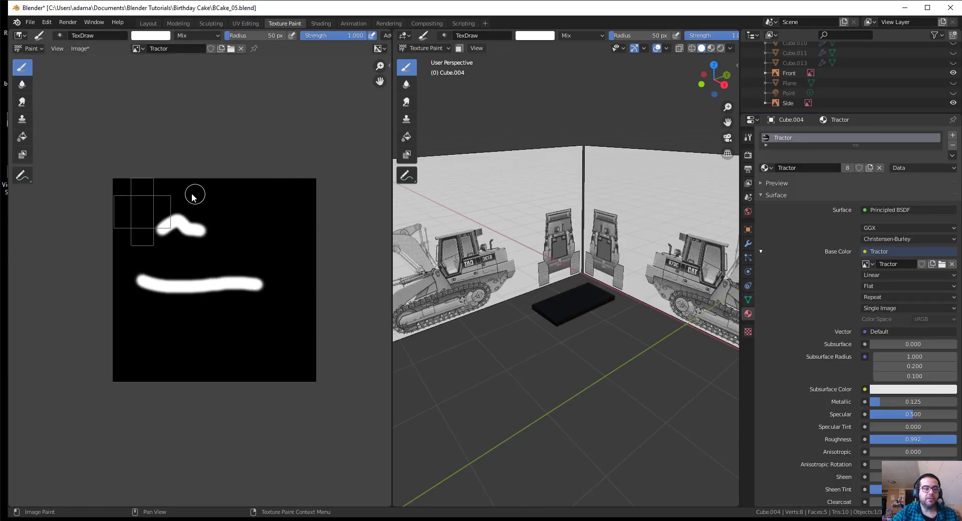
click(25, 136)
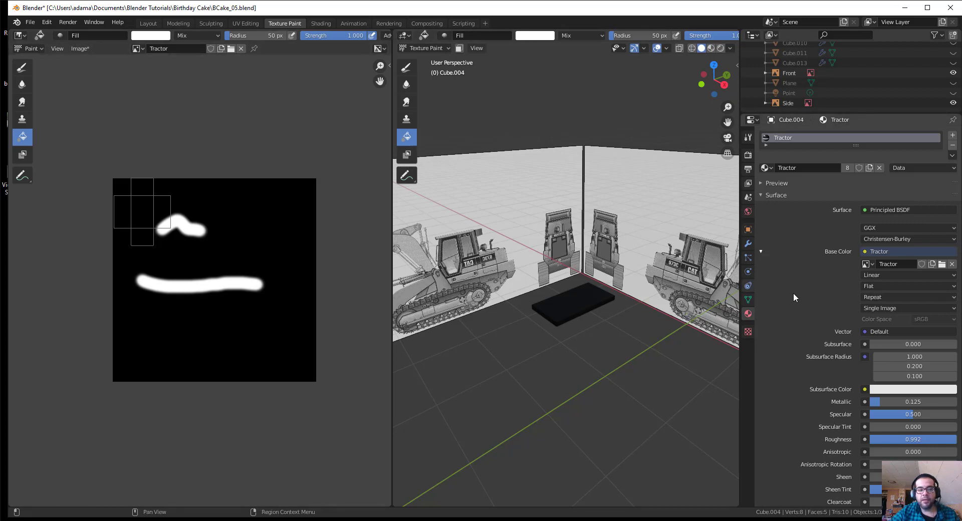
scroll(817, 295, down, 5)
scroll(814, 296, up, 5)
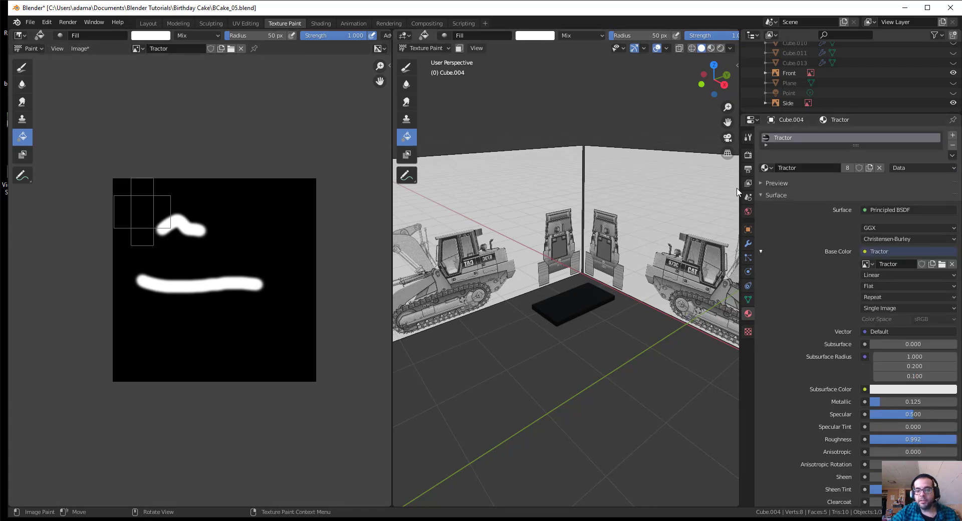
Step: Set the Fill brush color to bright yellow and fill the whole roof slab with it
click(748, 334)
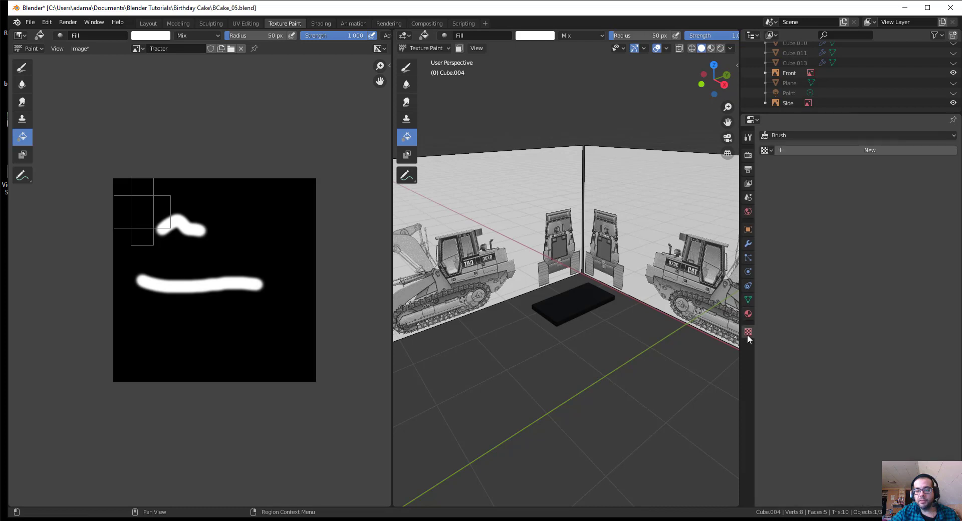
click(747, 315)
scroll(765, 302, up, 5)
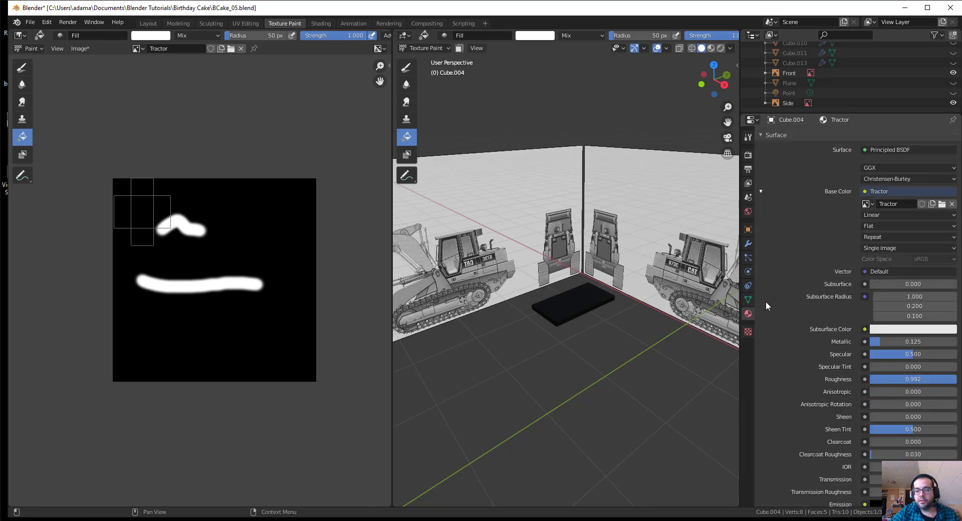
click(748, 136)
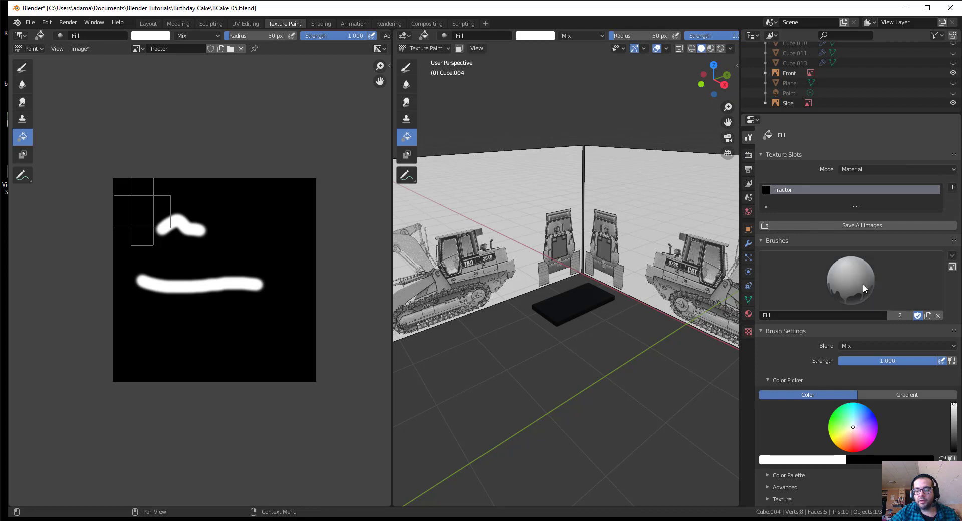
scroll(822, 308, down, 2)
click(843, 397)
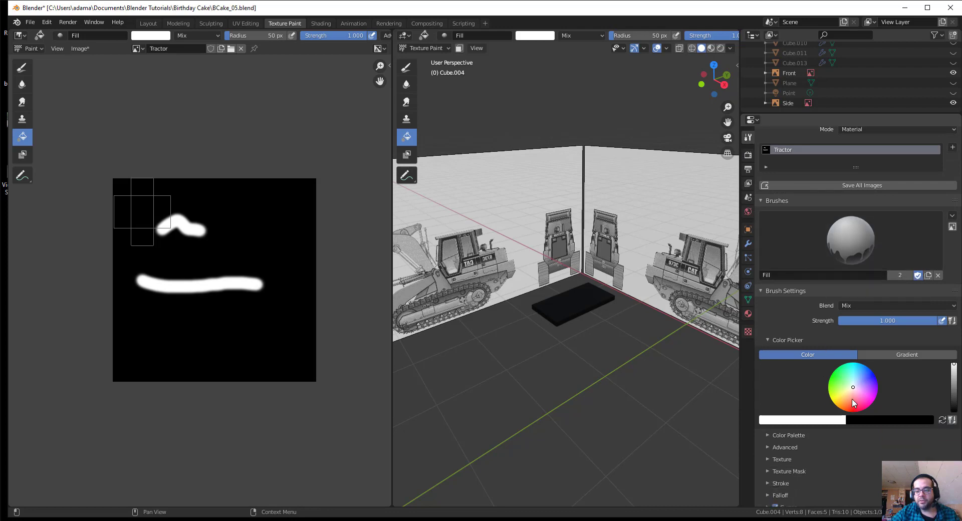
drag(843, 396, 832, 401)
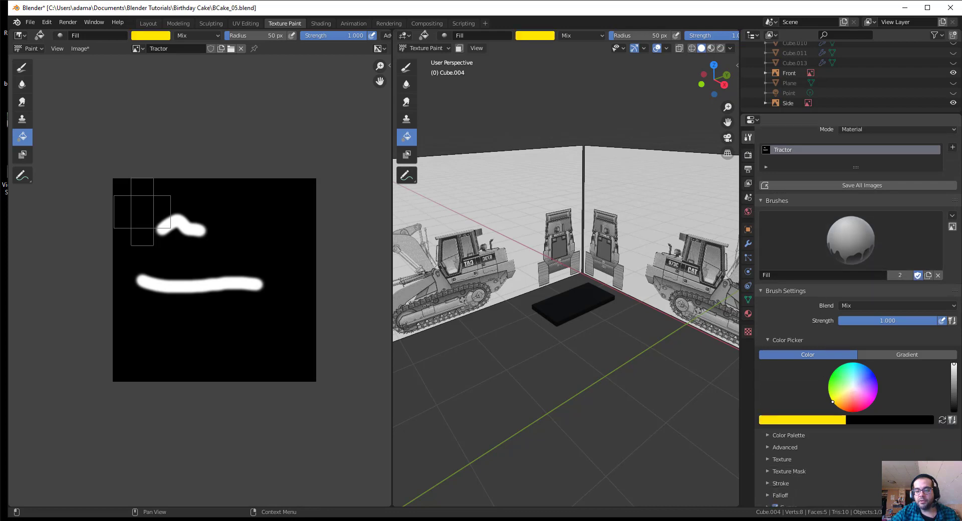
click(580, 314)
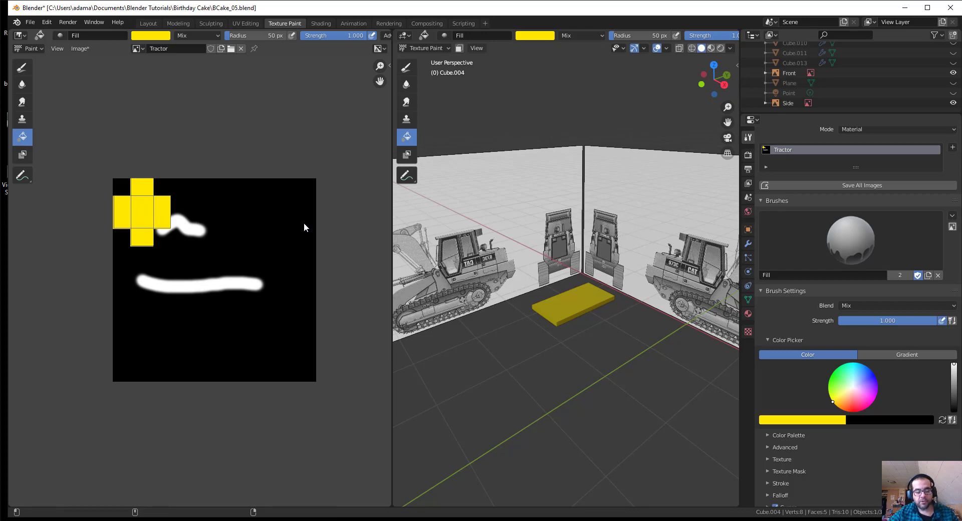
Step: Save the painted Tractor image to its existing Bulldozer.png file
key(shift+alt+s)
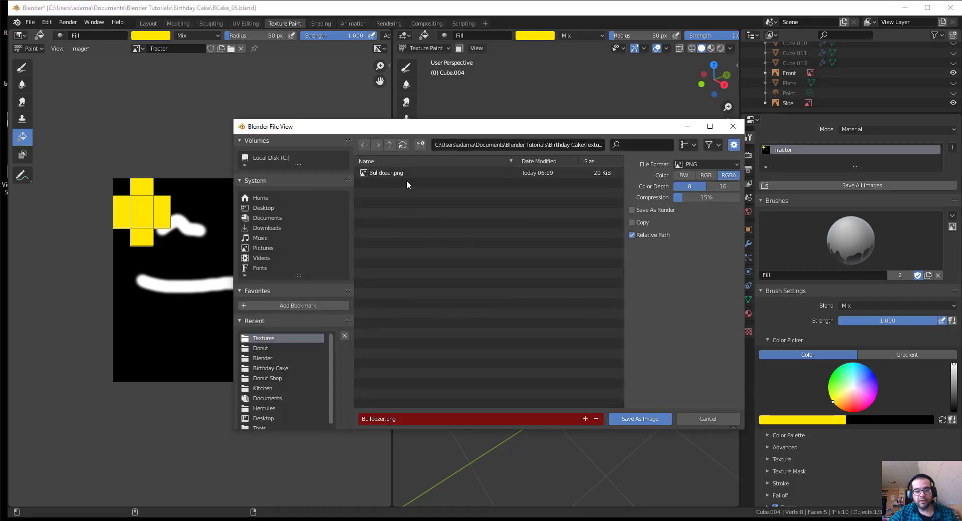
click(714, 419)
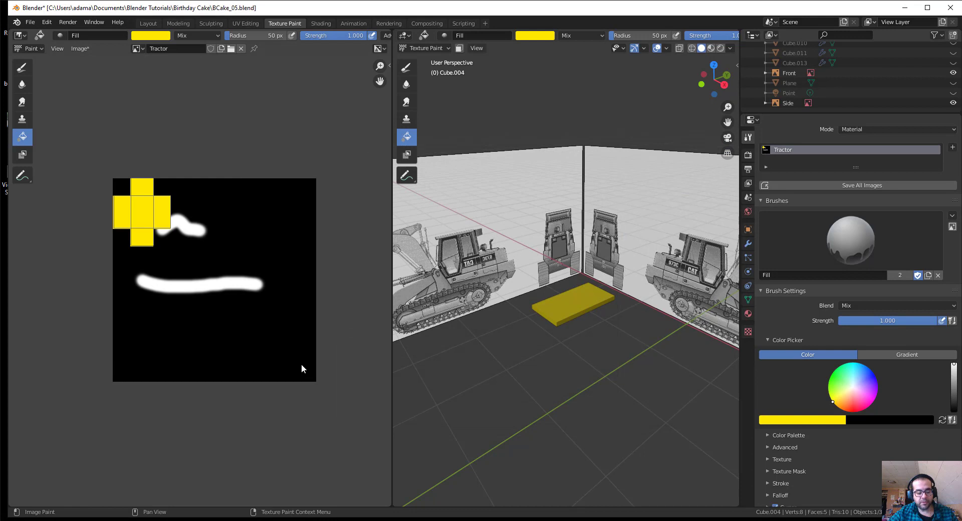
key(alt+s)
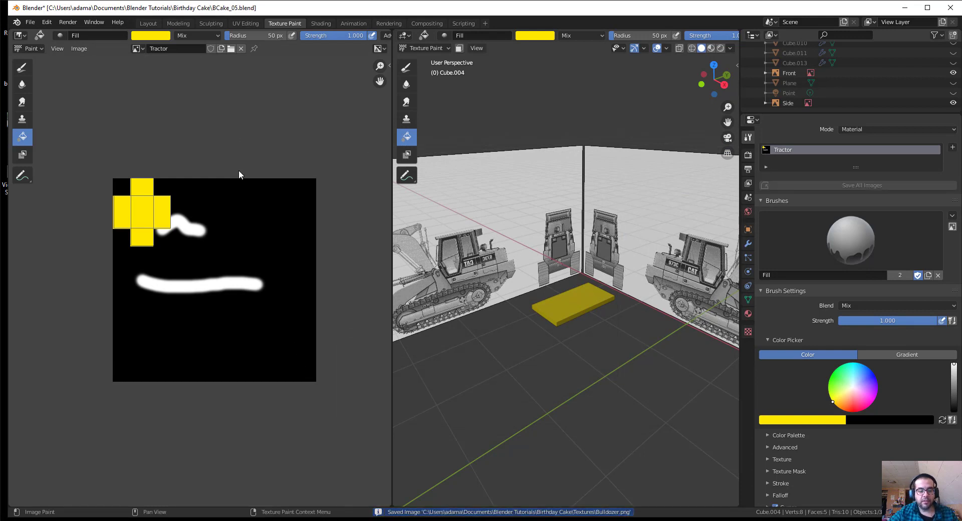
scroll(569, 341, up, 1)
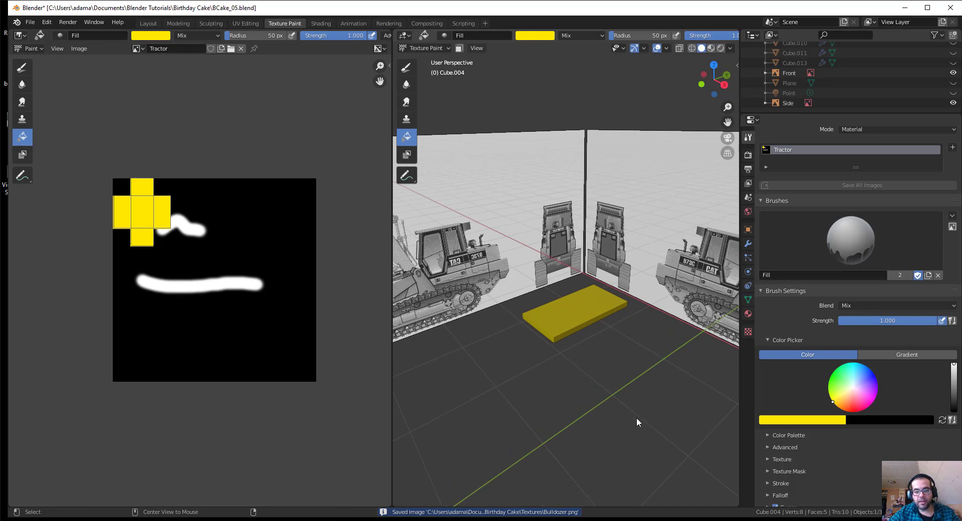
Step: Switch the roof to Object Mode and unhide all hidden bulldozer parts
key(ctrl+Tab)
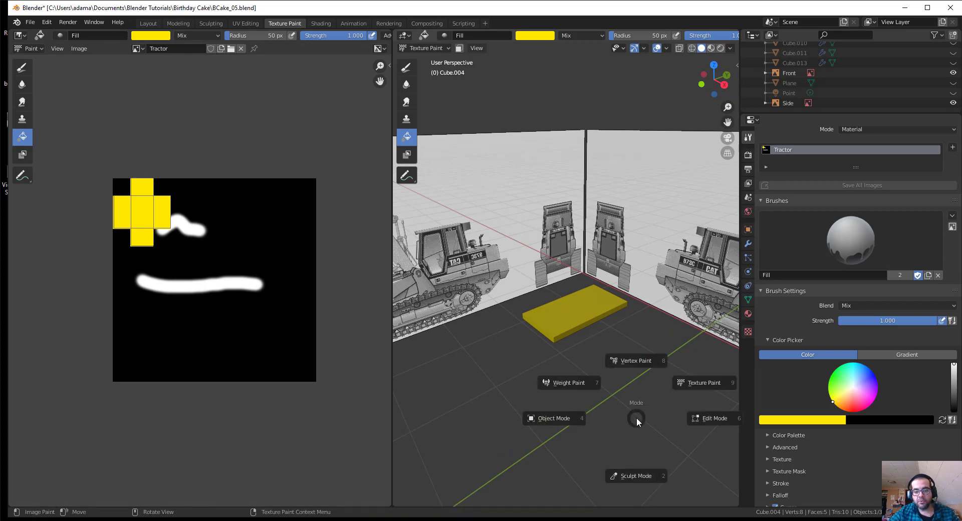
click(550, 418)
key(alt+h)
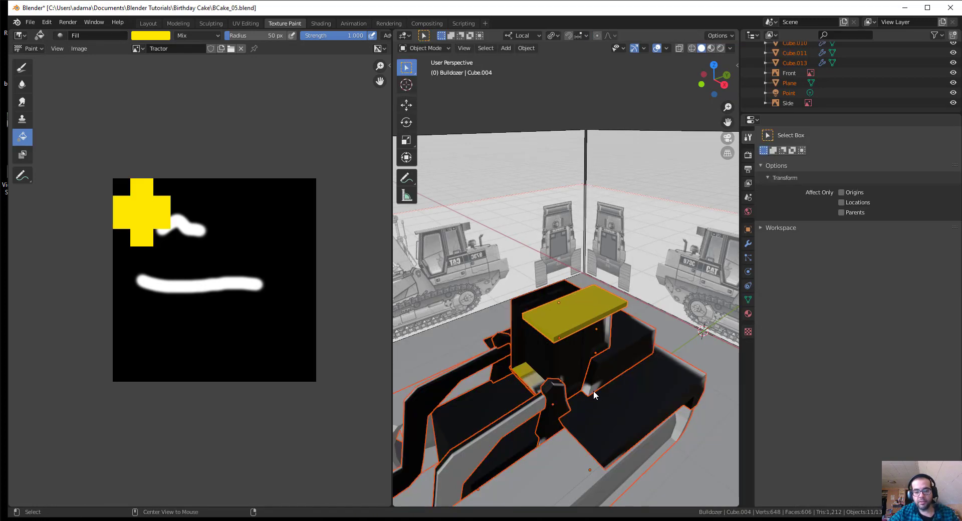
Step: Examine the bulldozer's body block and surrounding parts in different shading modes, including wireframe, and return to Solid shading
middle_drag(593, 390, 441, 368)
click(524, 361)
middle_drag(530, 416, 546, 401)
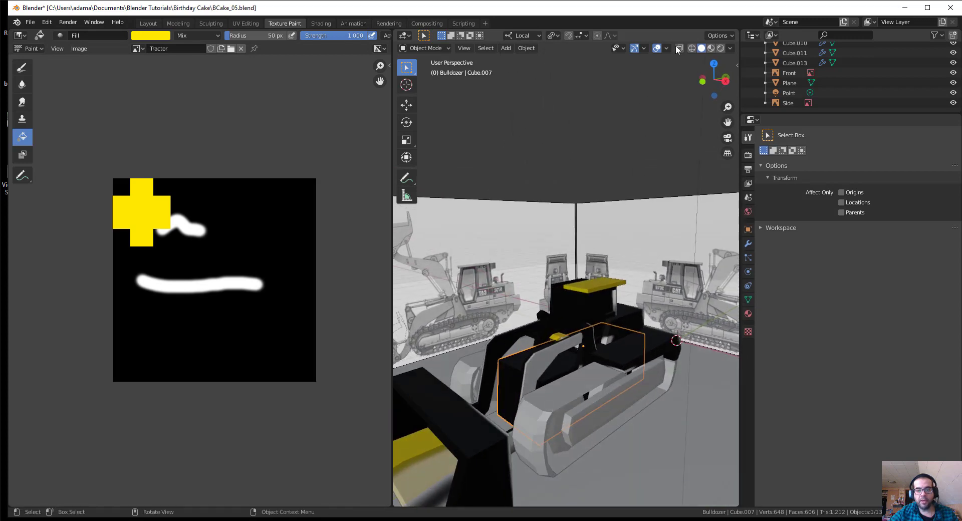
click(710, 48)
click(702, 48)
click(692, 48)
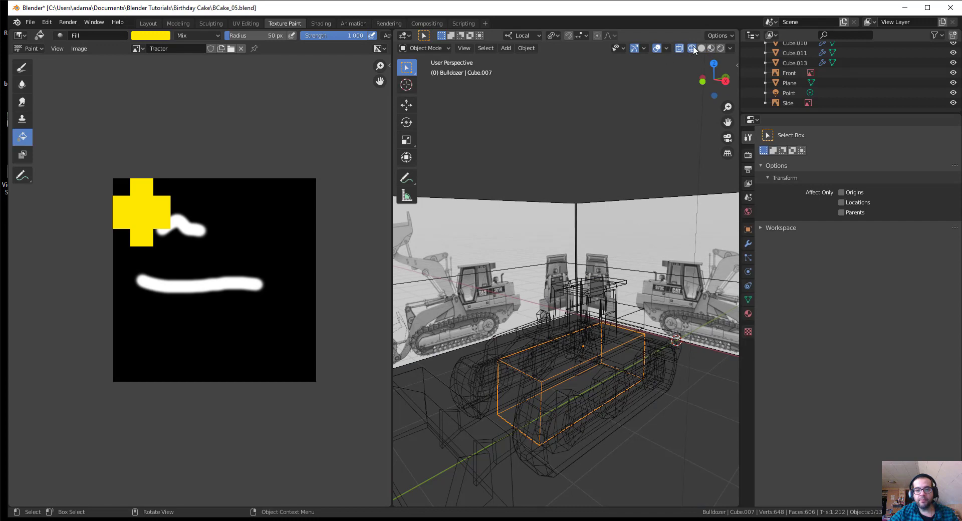
click(702, 48)
Step: Select the bulldozer's cab and, in Edit Mode, add a centered loop cut that splits it into two symmetrical halves
mouse_move(652, 260)
middle_down()
mouse_move(622, 307)
mouse_move(583, 308)
mouse_move(557, 330)
mouse_move(548, 318)
middle_up()
click(633, 271)
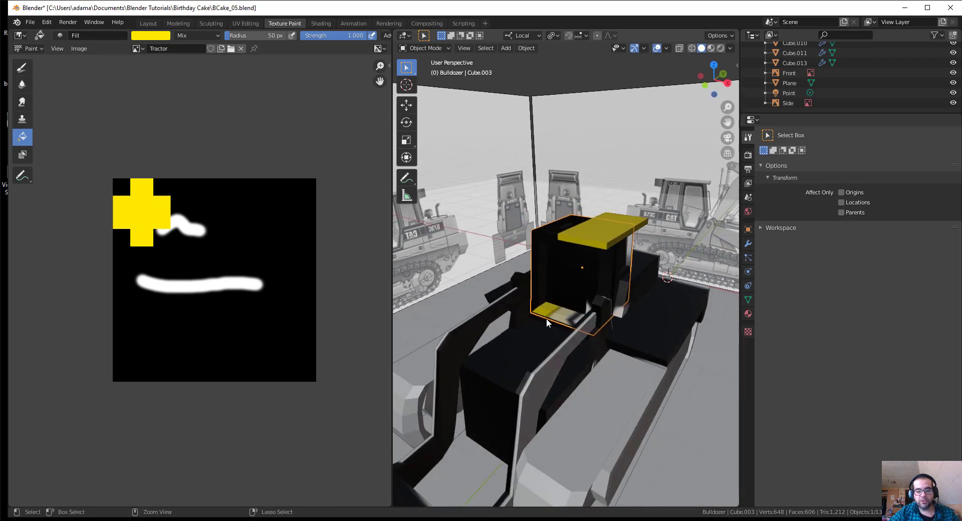
middle_drag(559, 273, 562, 269)
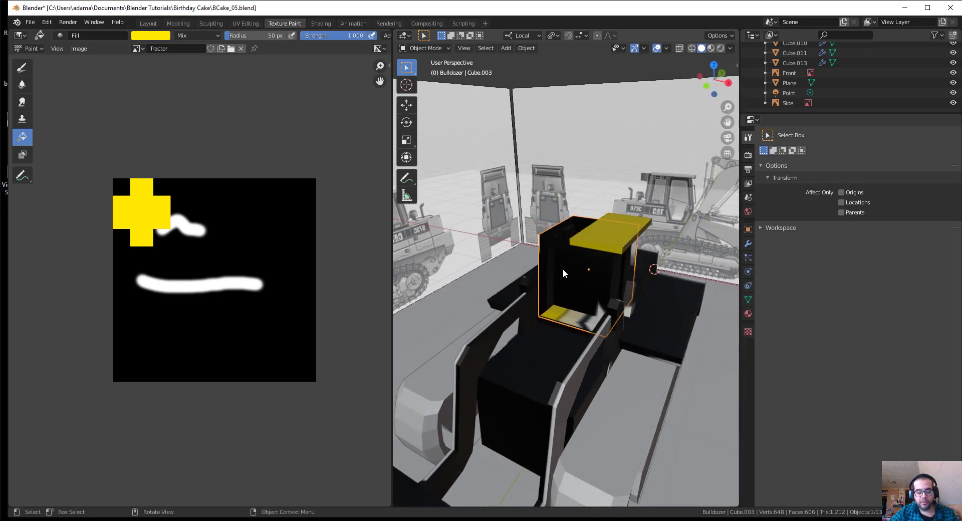
key(ctrl+Tab)
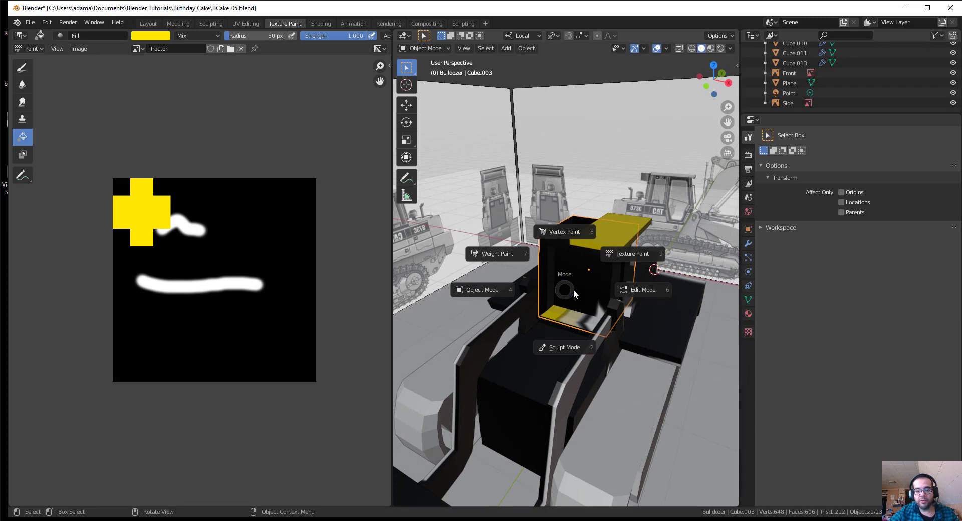
click(623, 291)
key(ctrl+r)
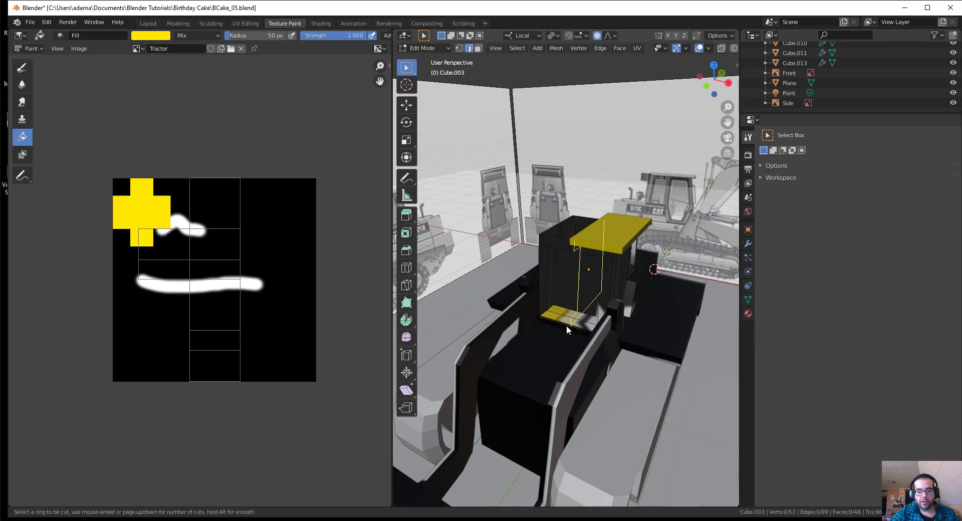
click(566, 325)
right_click(566, 326)
middle_drag(529, 345, 584, 260)
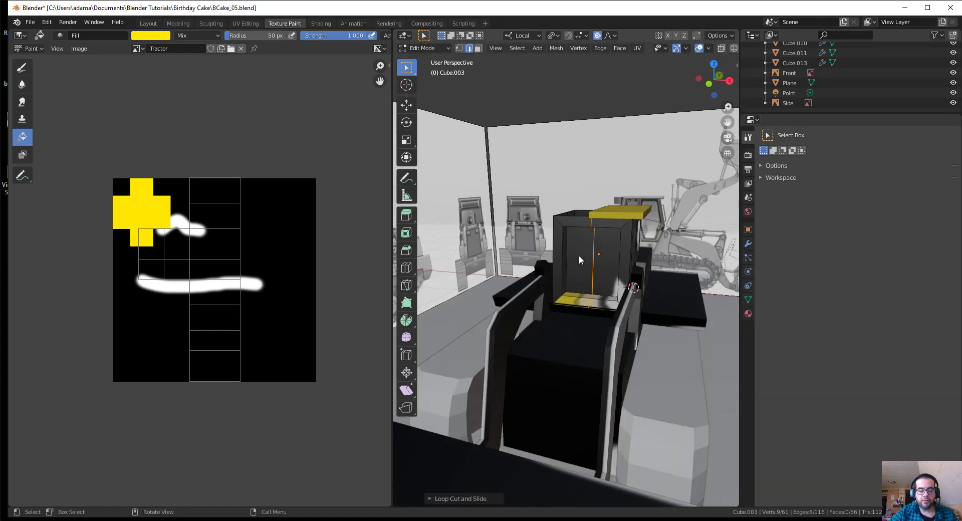
Step: Return the cab to Object Mode, invert the selection and hide all the other bulldozer parts, leaving the cab selected
key(ctrl+Tab)
click(500, 254)
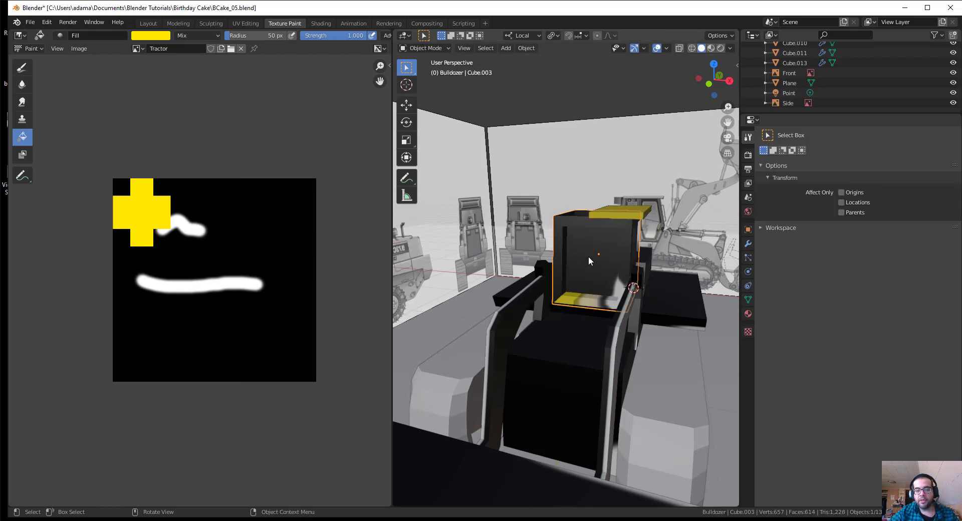
middle_drag(588, 257, 564, 263)
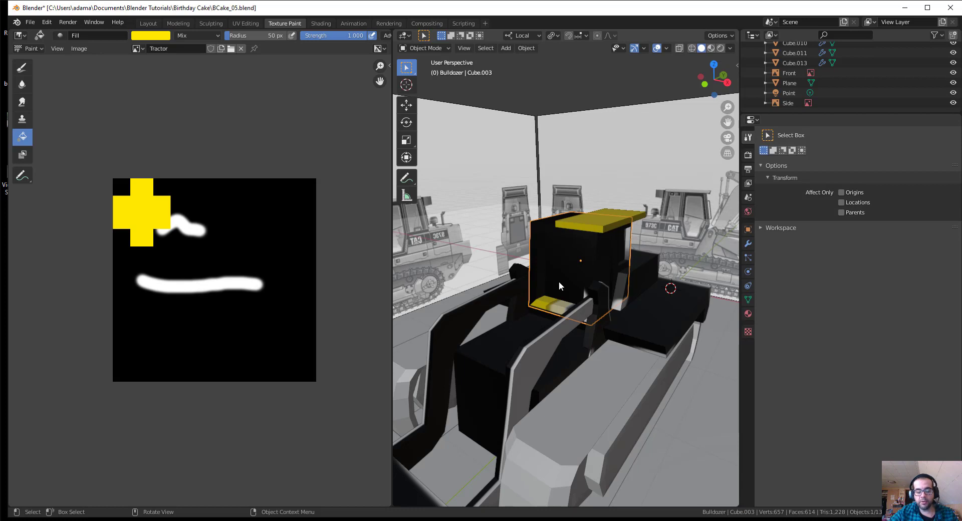
key(ctrl+i)
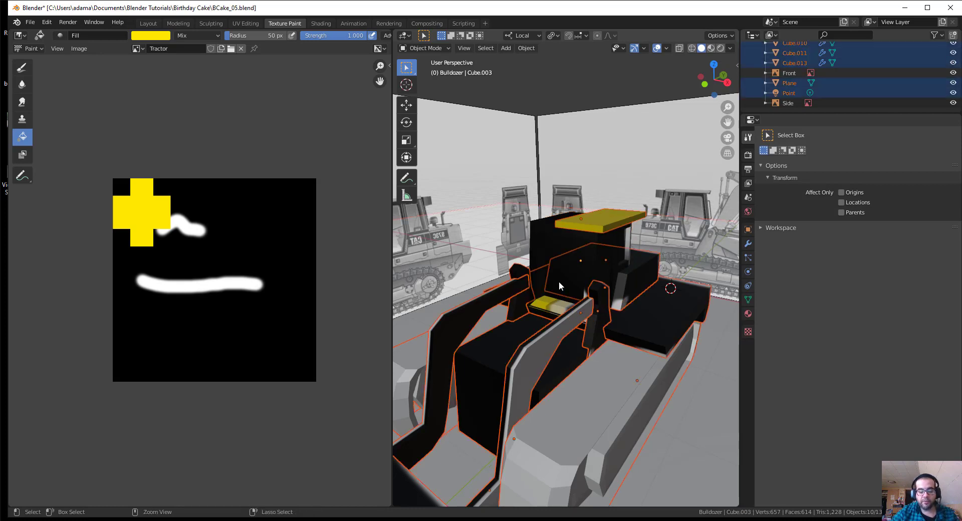
key(h)
click(559, 286)
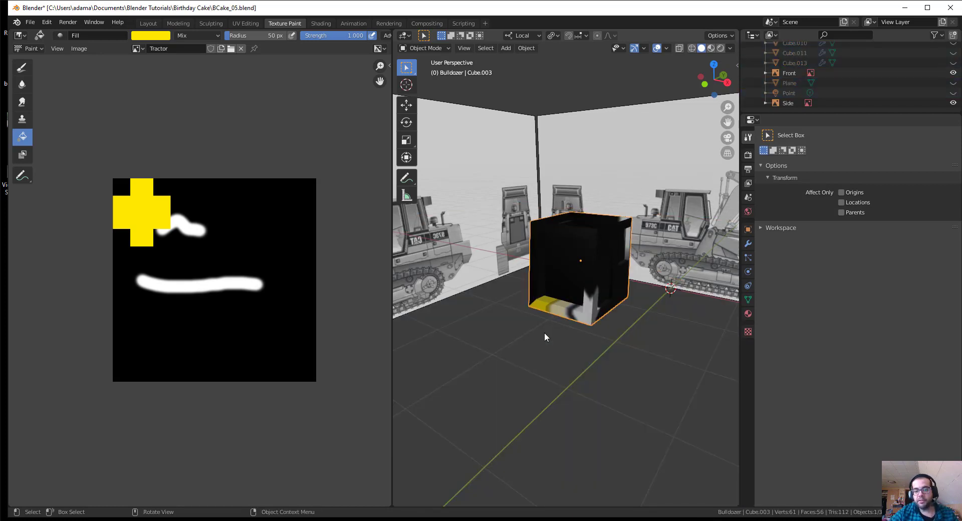
Step: In Edit Mode, select all the faces on one side of the cab's center loop with X-ray on and delete them
middle_drag(547, 333, 635, 333)
key(ctrl+Tab)
click(666, 353)
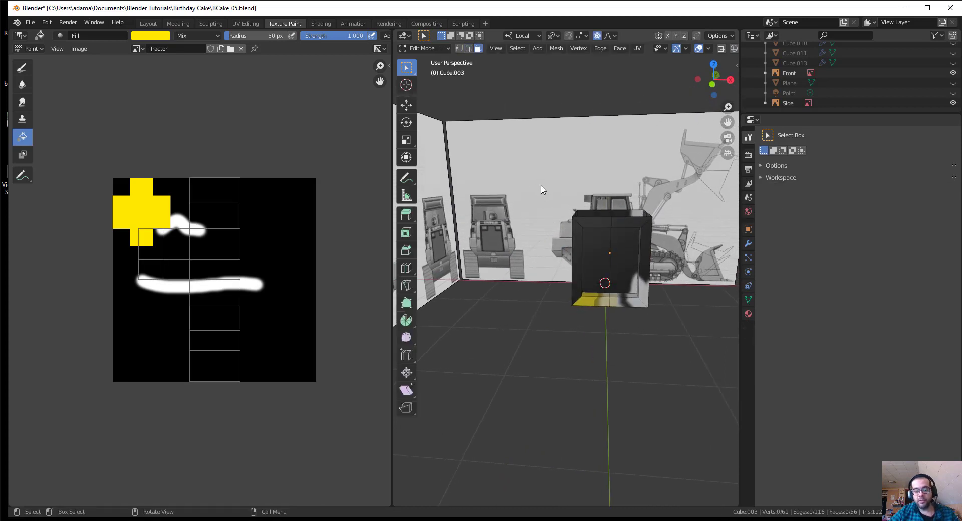
drag(549, 200, 602, 373)
middle_drag(603, 373, 603, 326)
key(alt+z)
drag(561, 216, 604, 338)
key(x)
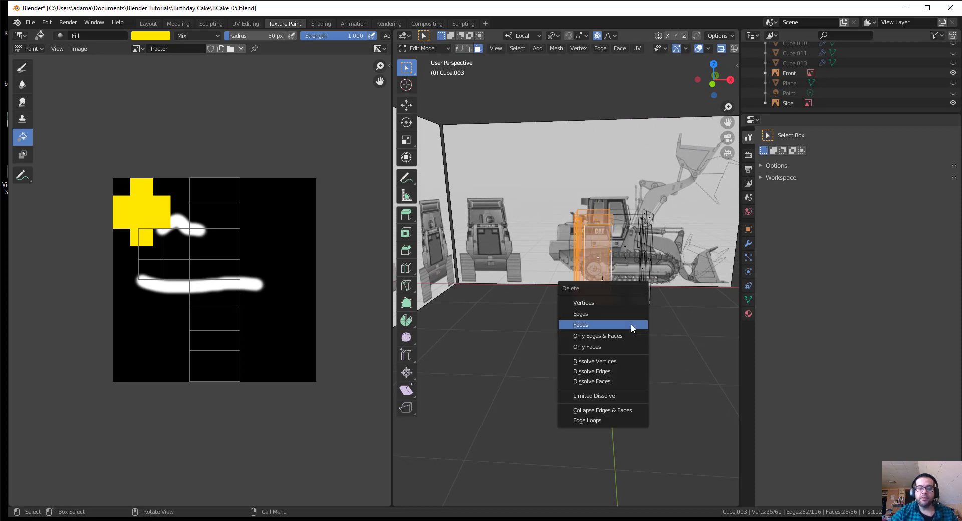
click(630, 326)
Step: Select the two floor faces of the remaining cab half, reveal any hidden geometry and inspect the floor from below
middle_drag(629, 344, 637, 306)
click(578, 250)
shift+click(608, 256)
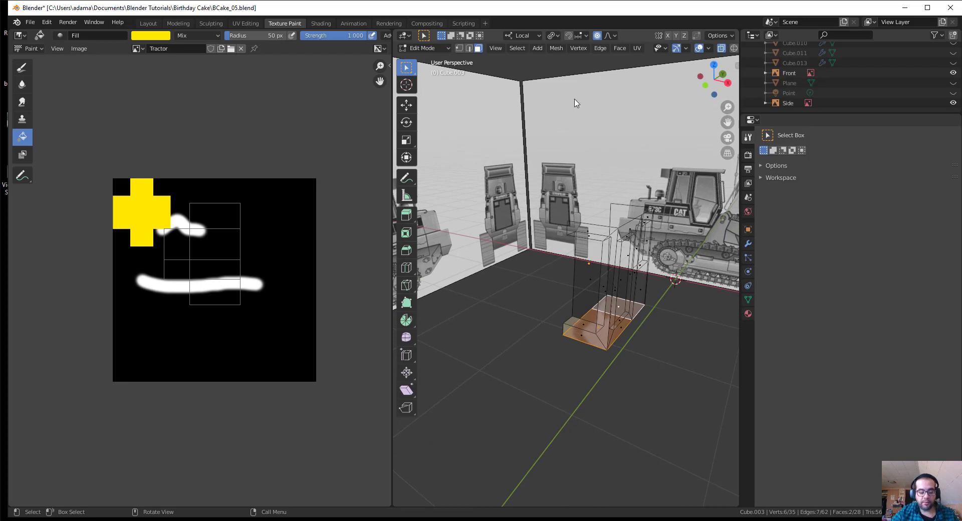
key(alt+h)
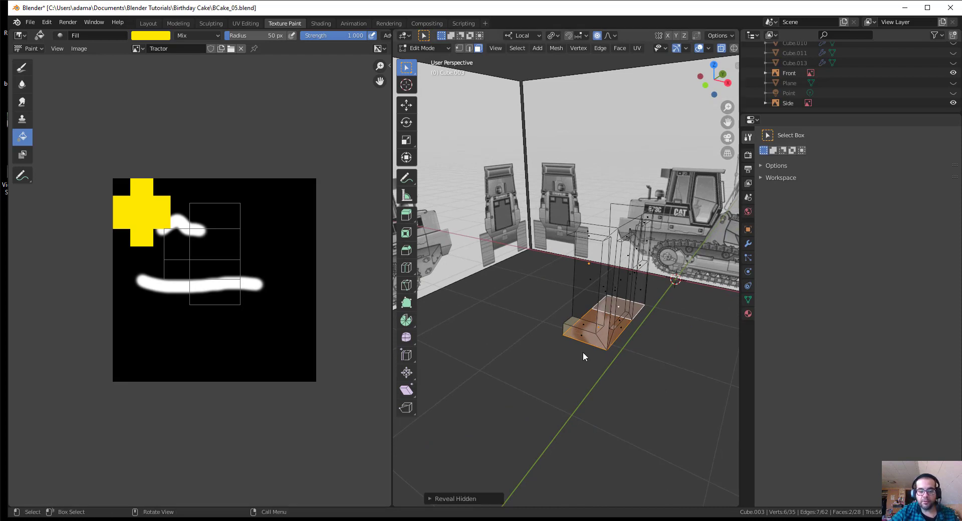
middle_drag(583, 352, 555, 337)
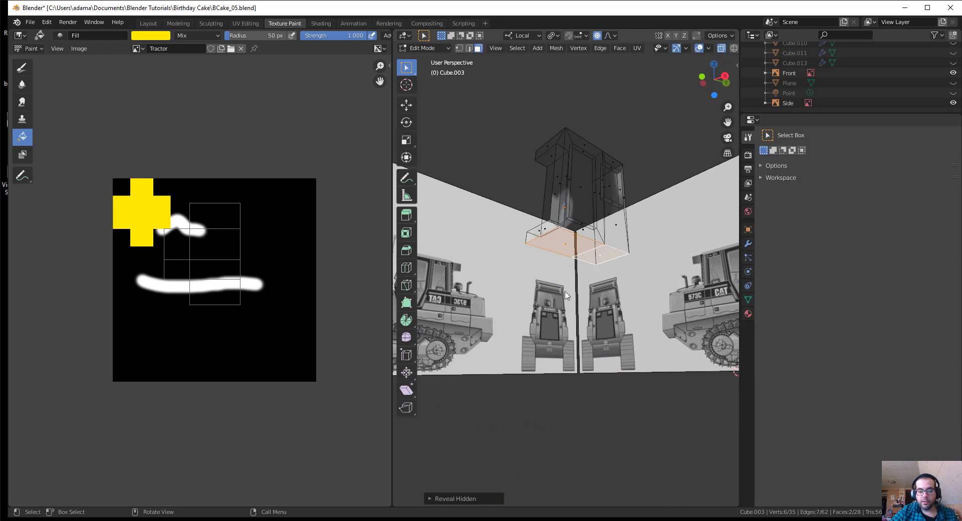
Step: Return the cab to Object Mode and unhide all the bulldozer parts
key(ctrl+Tab)
click(506, 303)
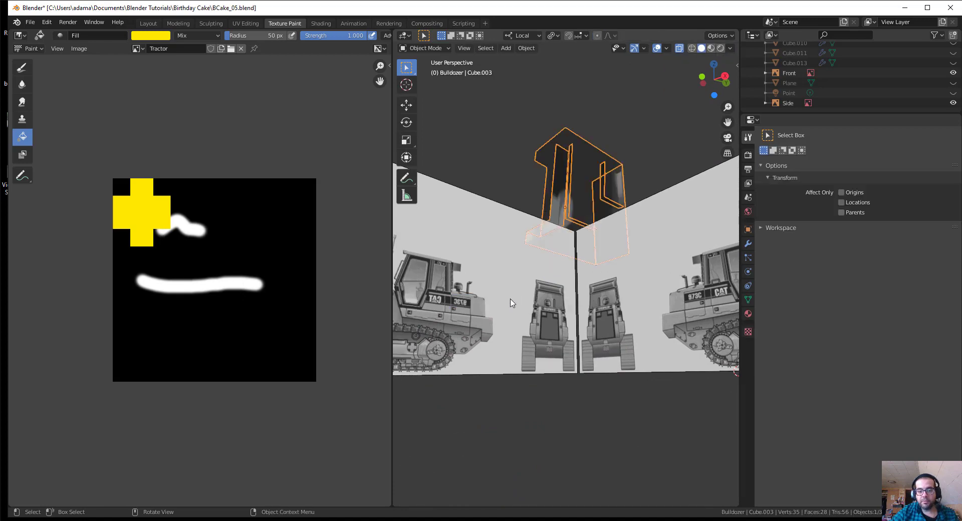
key(a)
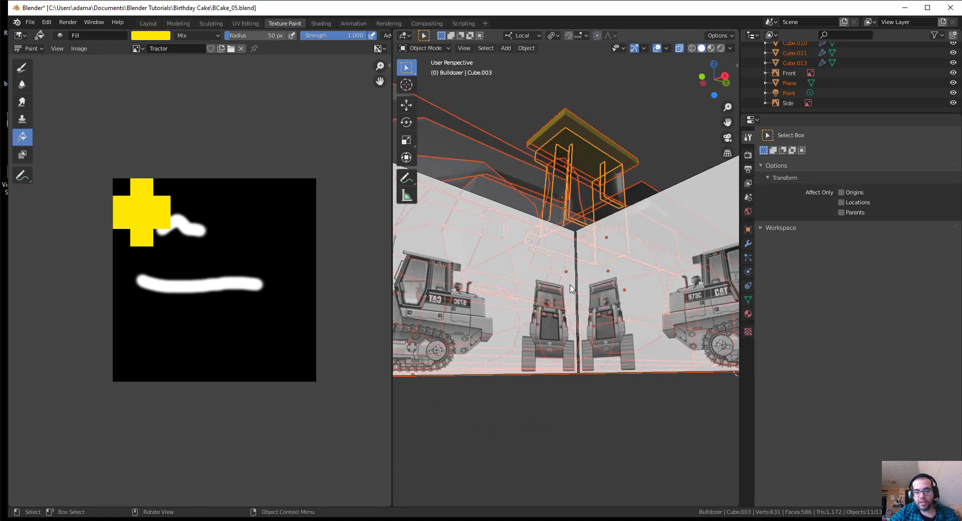
middle_drag(570, 289, 573, 326)
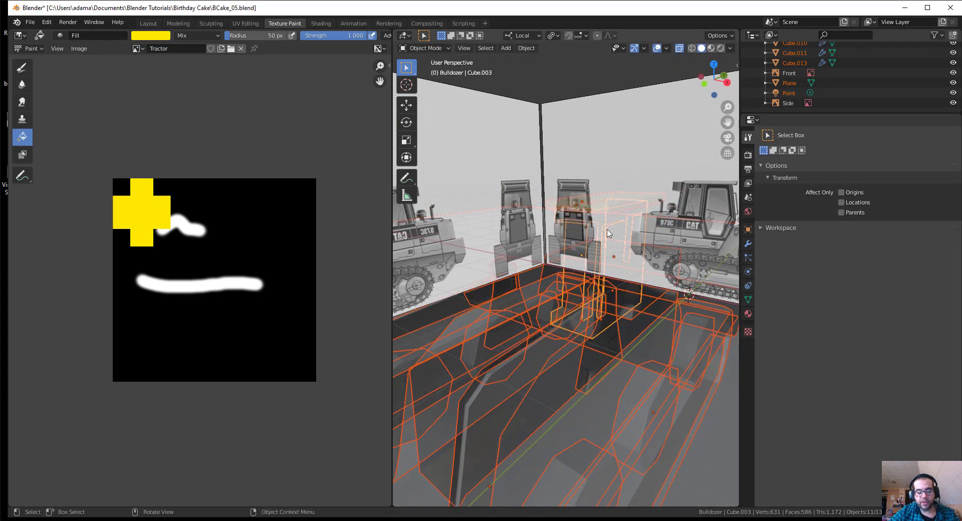
Step: Set the viewport to Material Preview shading and examine how the cab sits among the surrounding bulldozer parts
key(ctrl+Tab)
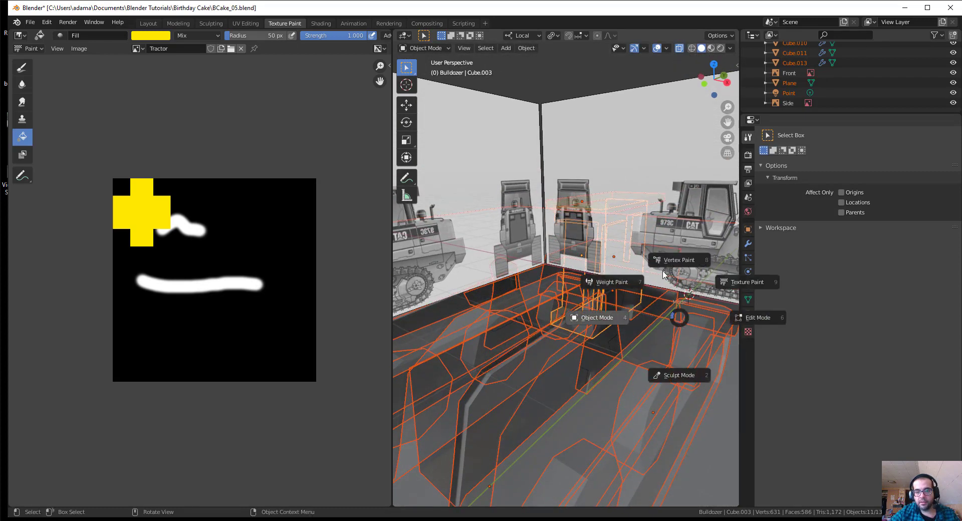
key(Escape)
click(693, 48)
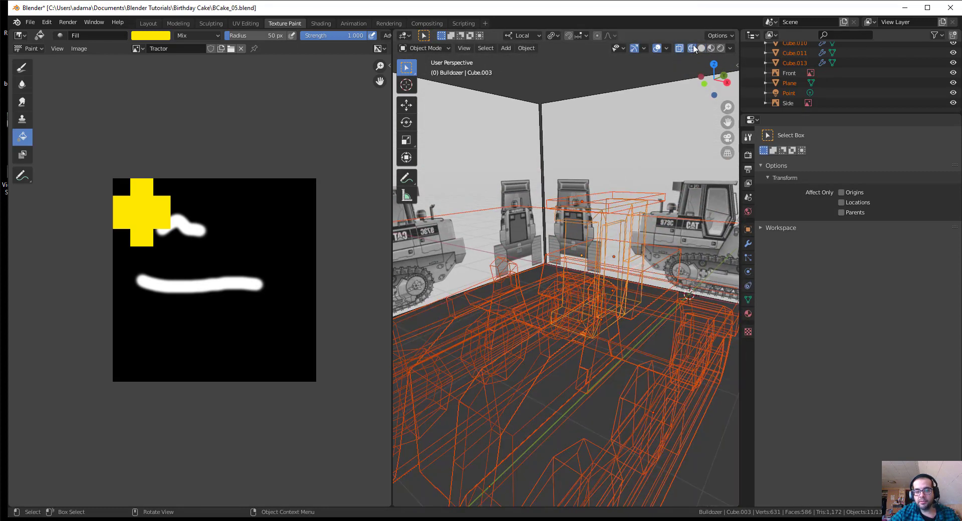
click(701, 47)
click(710, 48)
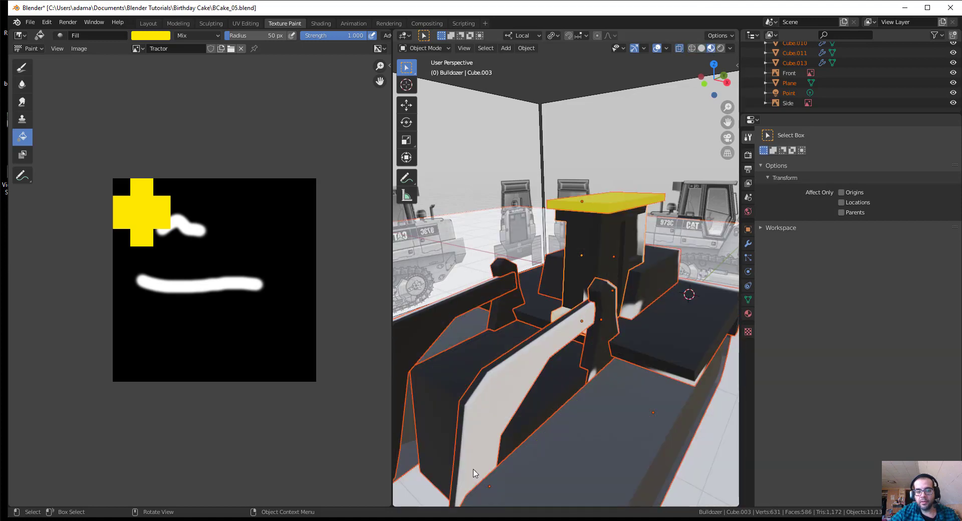
mouse_move(474, 471)
middle_down()
mouse_move(492, 434)
mouse_move(477, 455)
mouse_move(498, 466)
mouse_move(613, 314)
mouse_move(546, 374)
mouse_move(542, 350)
mouse_move(644, 124)
middle_up()
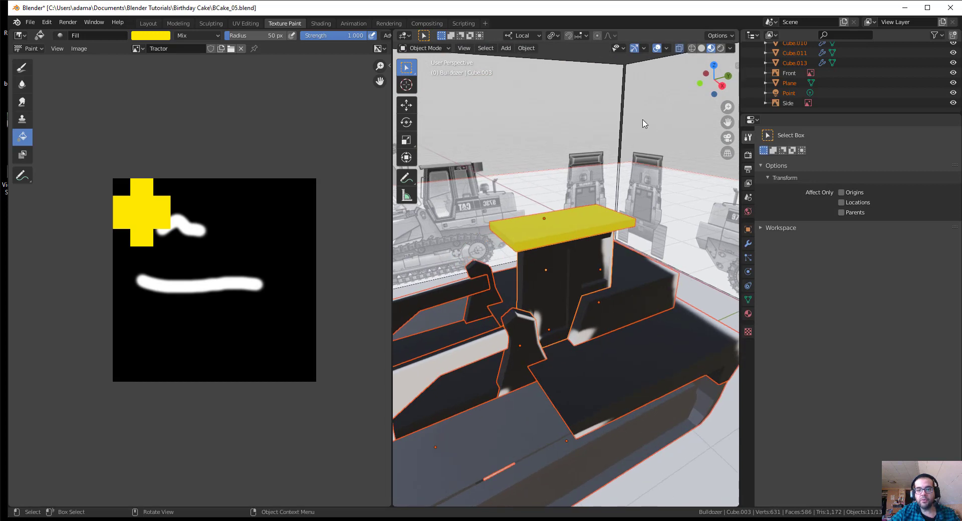
key(grave)
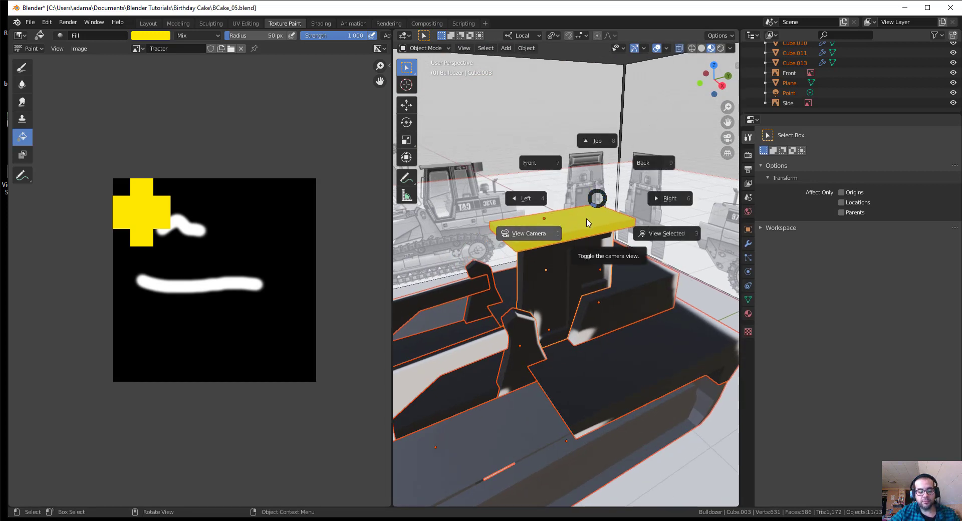
key(Escape)
key(ctrl+Tab)
click(657, 264)
middle_drag(517, 312, 558, 319)
shift+click(618, 322)
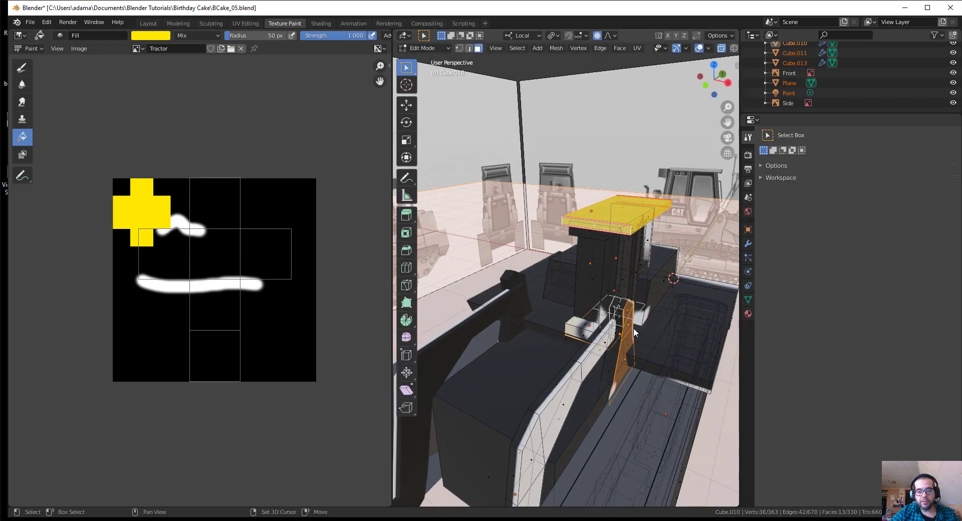
middle_drag(633, 328, 576, 241)
click(595, 335)
key(ctrl+Tab)
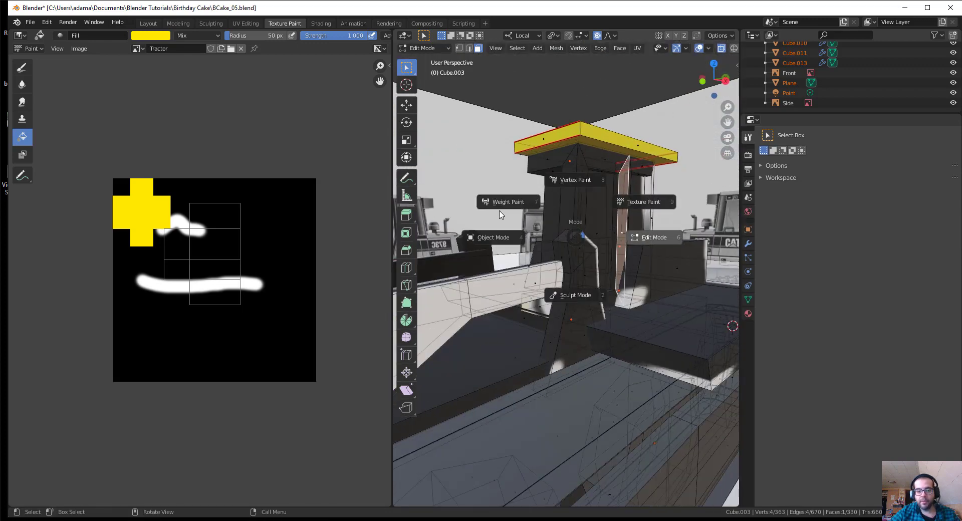
click(575, 234)
Step: Select the cab, invert the selection, hide all the other bulldozer parts and leave only the cab selected
click(588, 209)
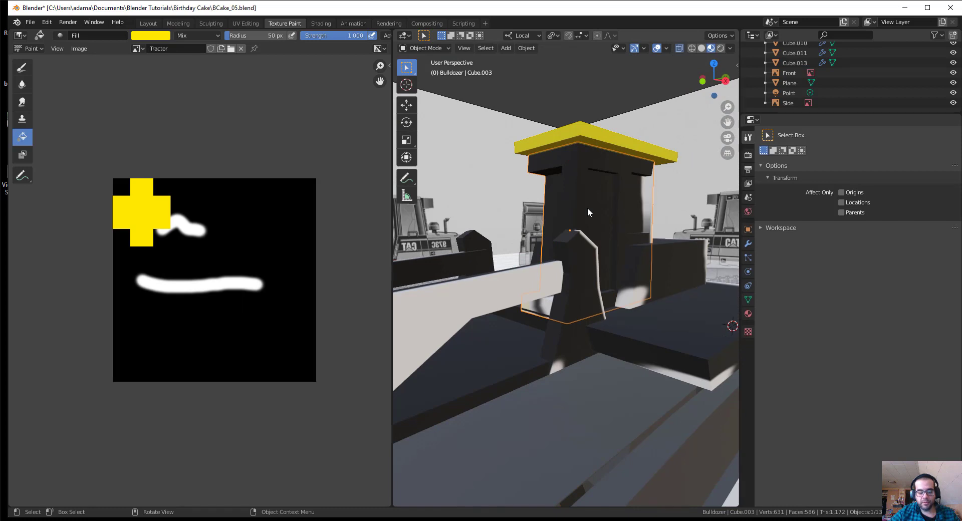
key(ctrl+i)
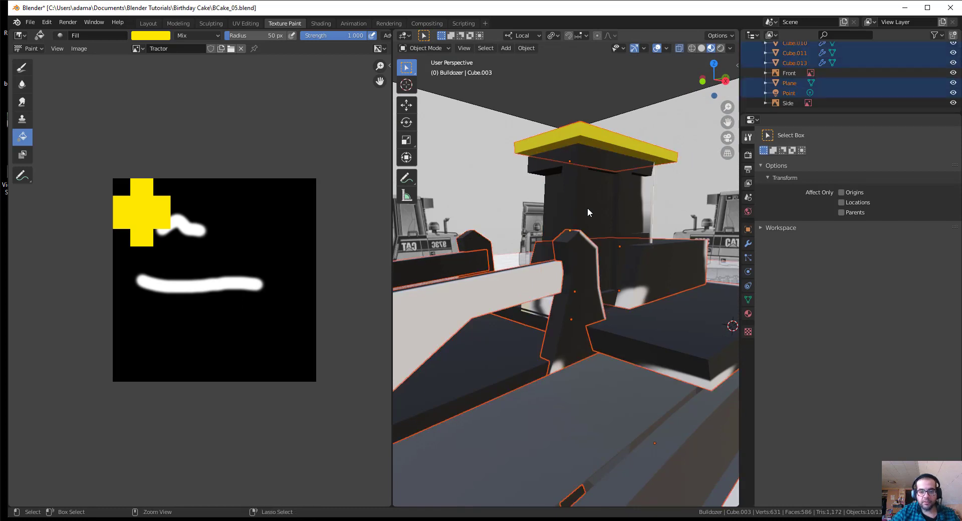
key(alt+i)
key(Escape)
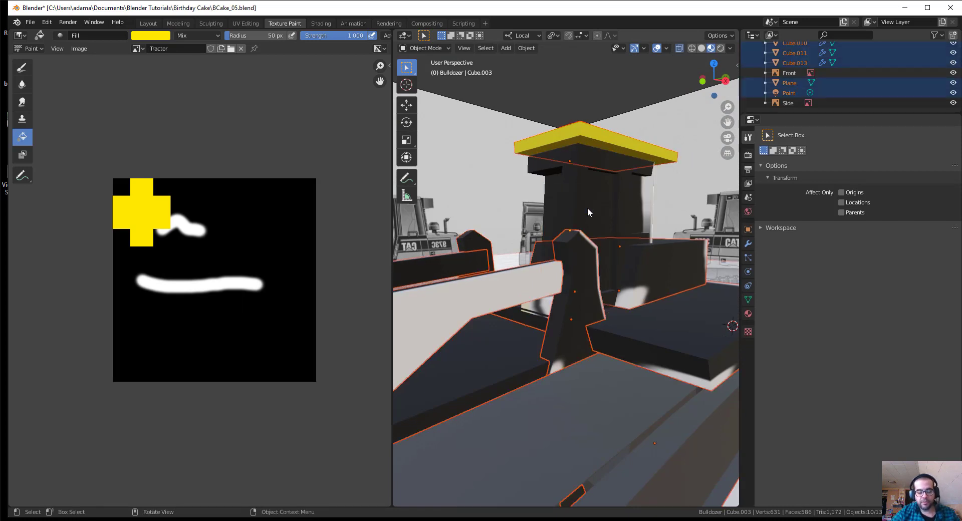
key(h)
middle_drag(587, 207, 586, 313)
click(584, 311)
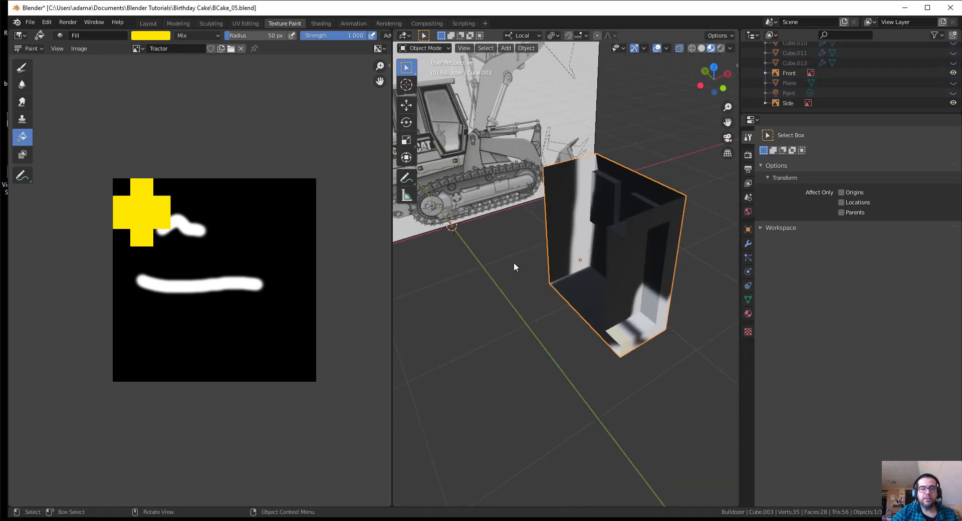
Step: In Edit Mode, select the two floor faces of the cab half and delete them
key(ctrl+Tab)
click(563, 260)
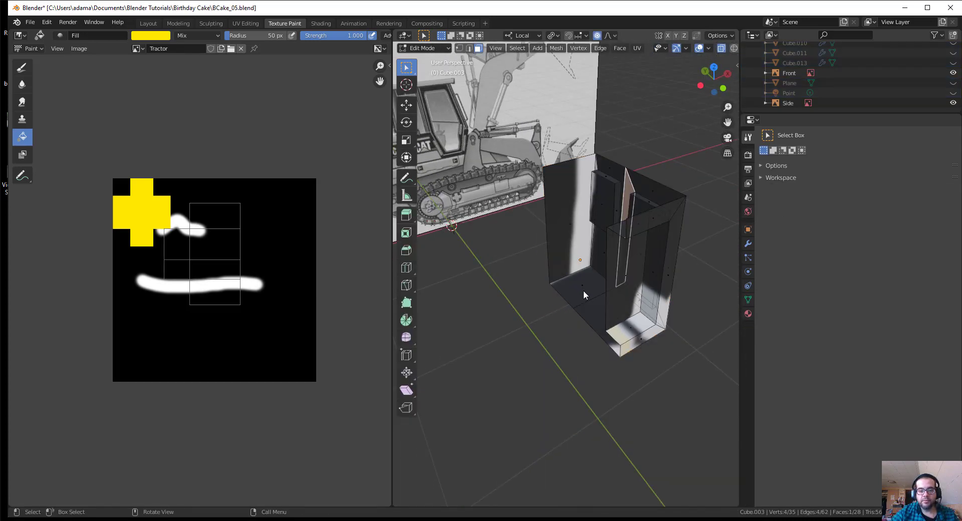
middle_drag(597, 314, 621, 311)
shift+click(623, 312)
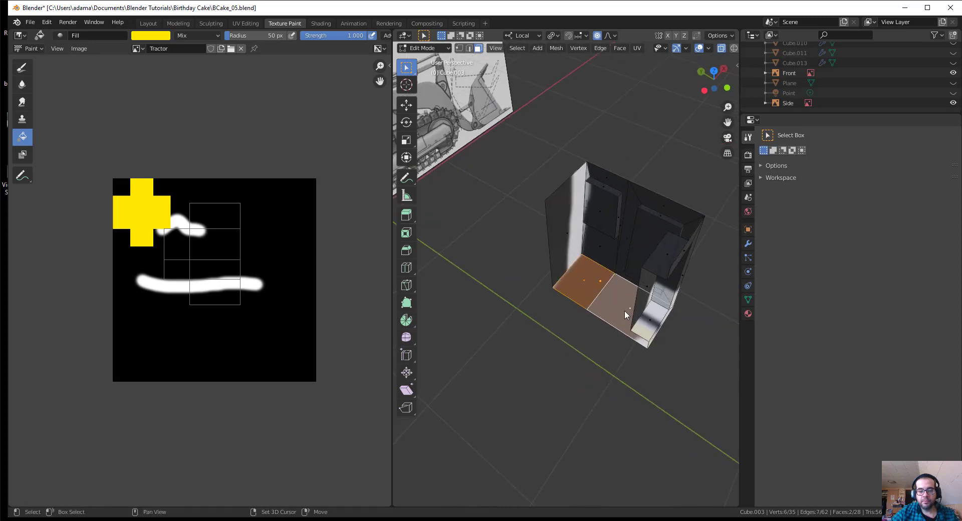
key(x)
click(626, 308)
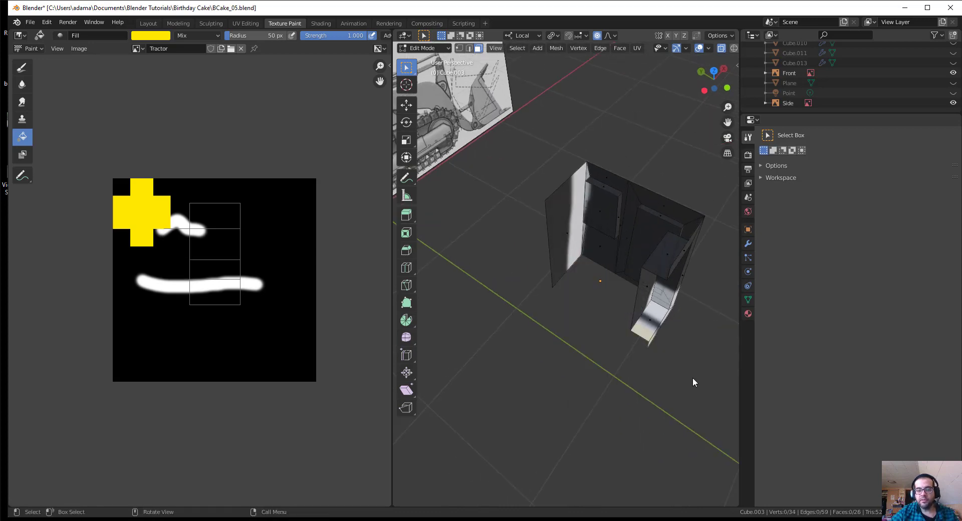
Step: Select all the remaining faces of the cab half and unwrap them with Unwrap
middle_drag(692, 377, 603, 320)
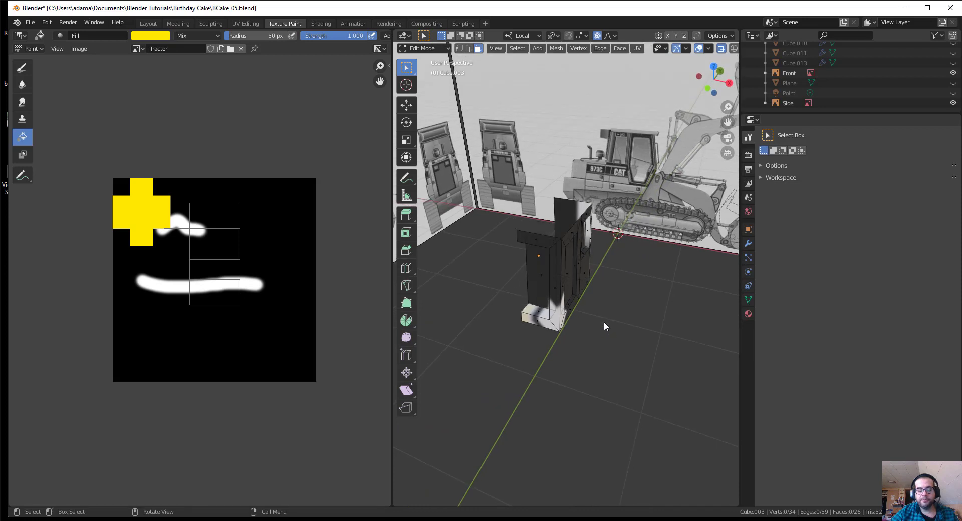
key(a)
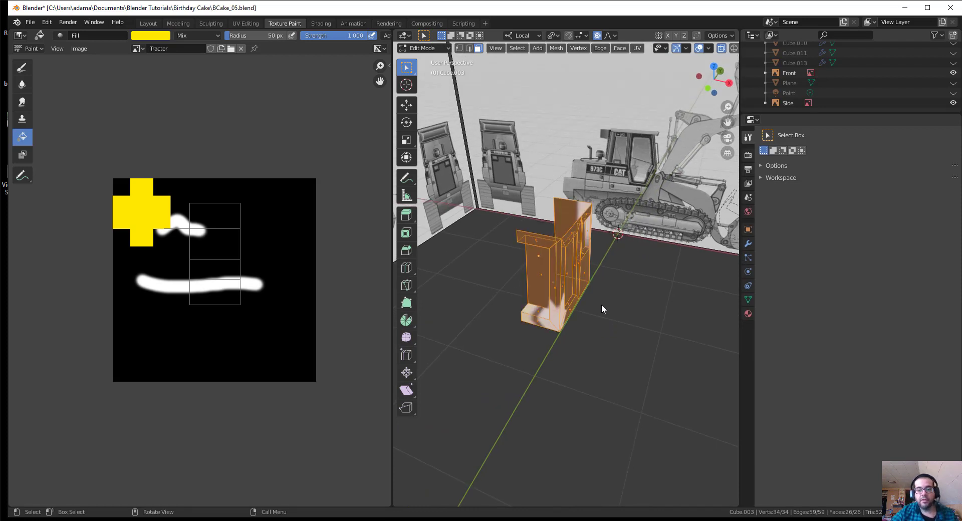
right_click(601, 305)
middle_drag(492, 338, 555, 294)
mouse_move(575, 341)
middle_down()
mouse_move(591, 362)
mouse_move(567, 332)
middle_up()
right_click(600, 302)
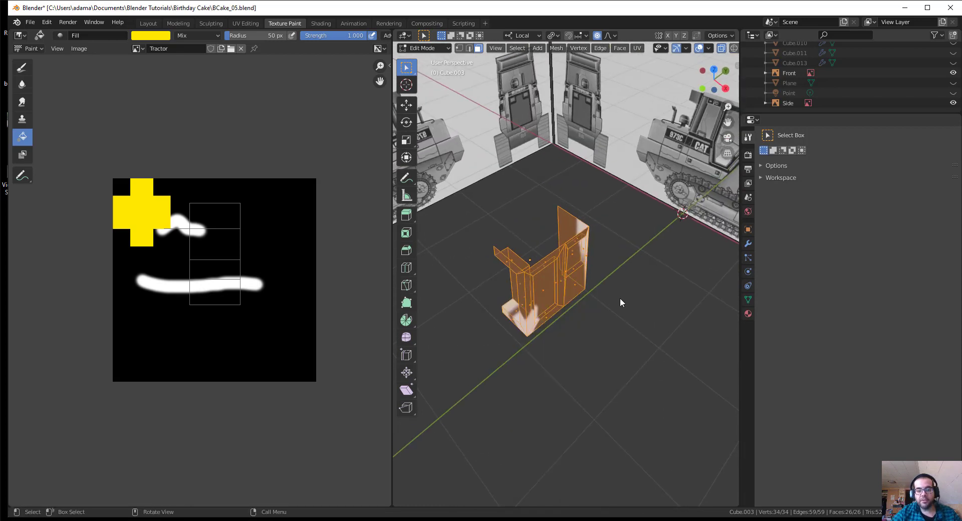
key(u)
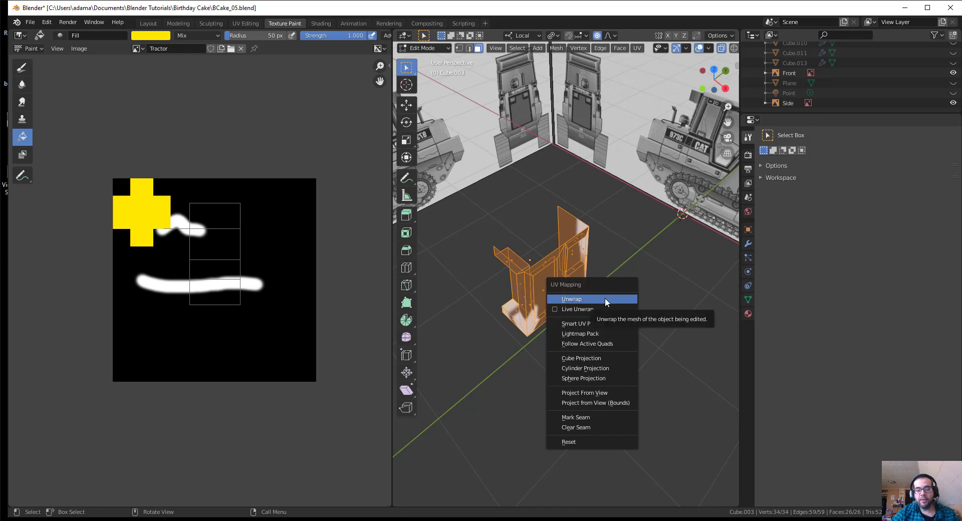
click(605, 298)
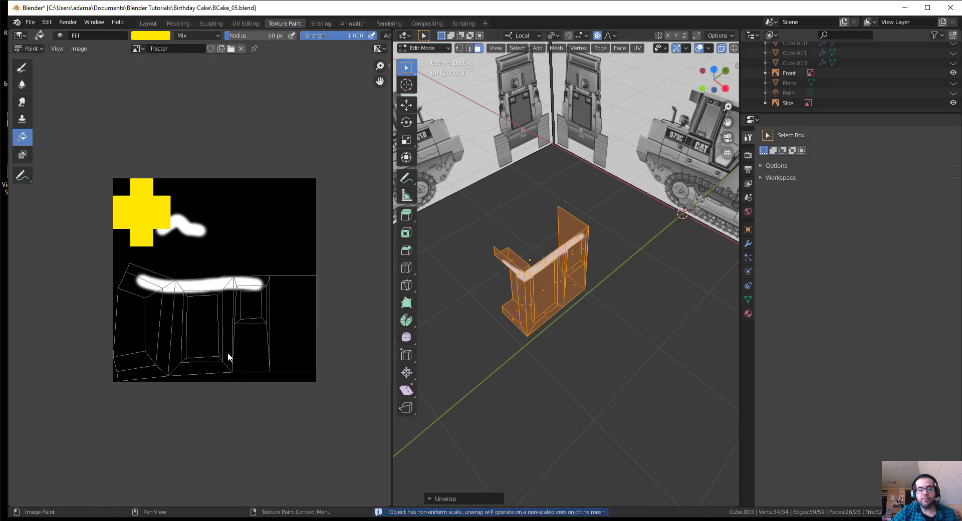
Step: Fill the long white stroke across the cab's UV layout with yellow, and undo a further yellow fill of the black background
scroll(227, 353, up, 1)
middle_drag(580, 312, 593, 286)
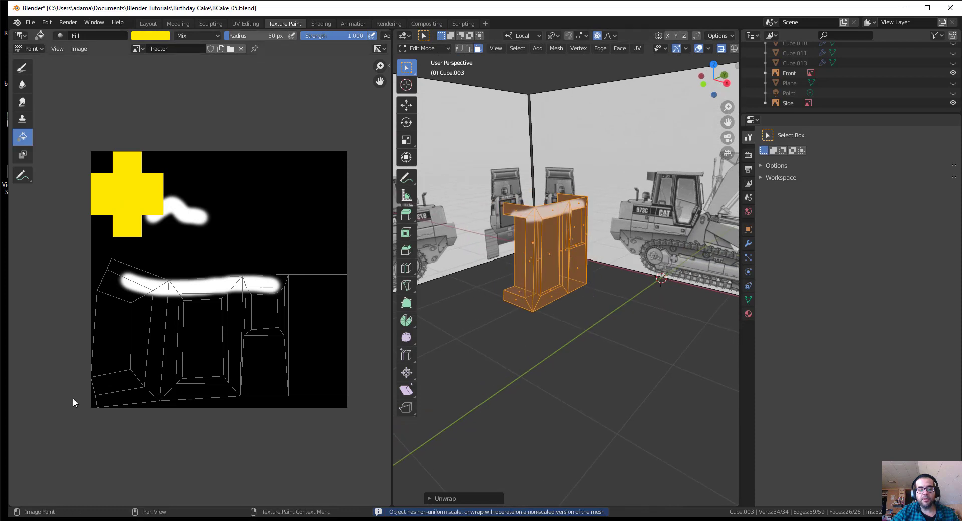
scroll(94, 399, up, 1)
middle_drag(158, 369, 148, 318)
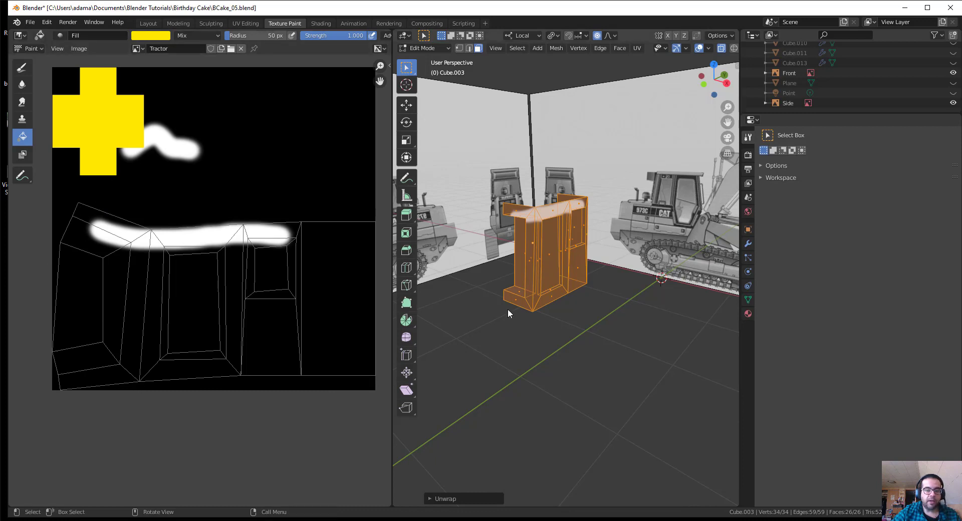
middle_drag(507, 309, 551, 283)
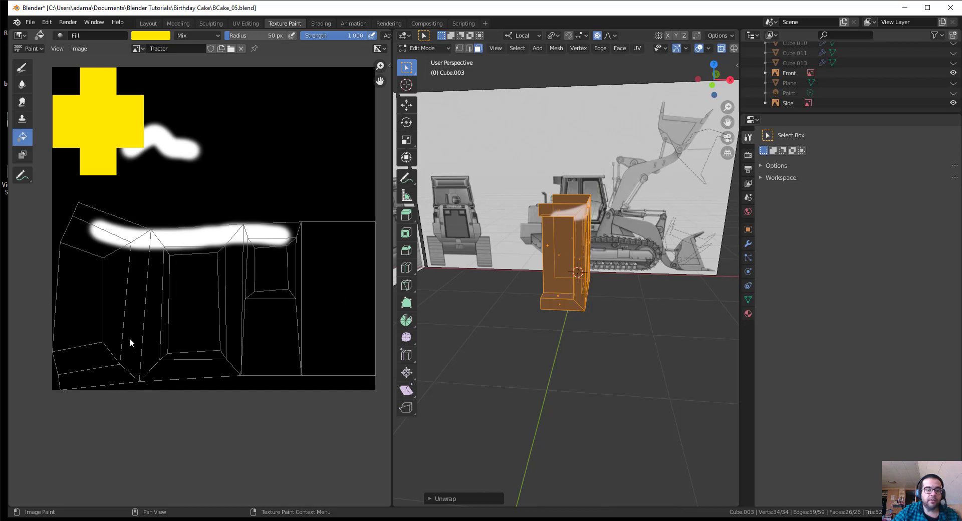
click(105, 237)
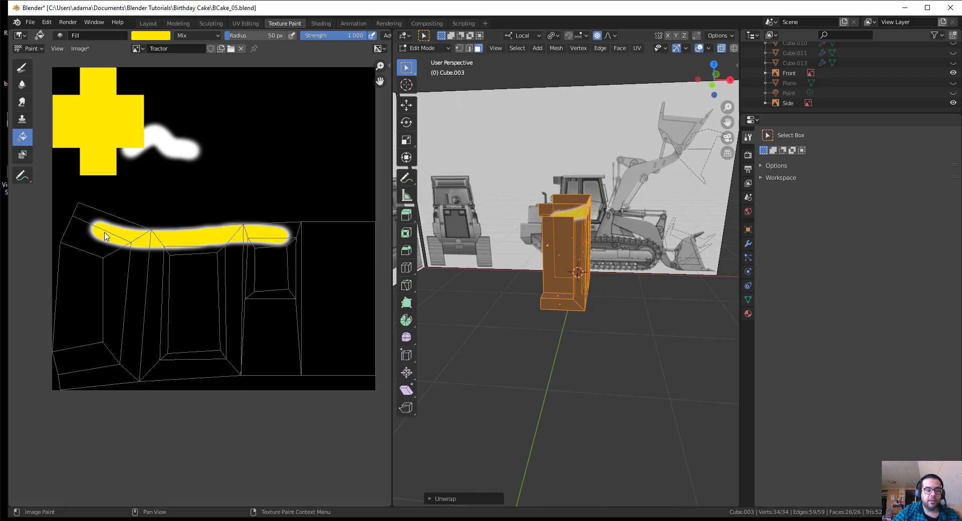
click(245, 167)
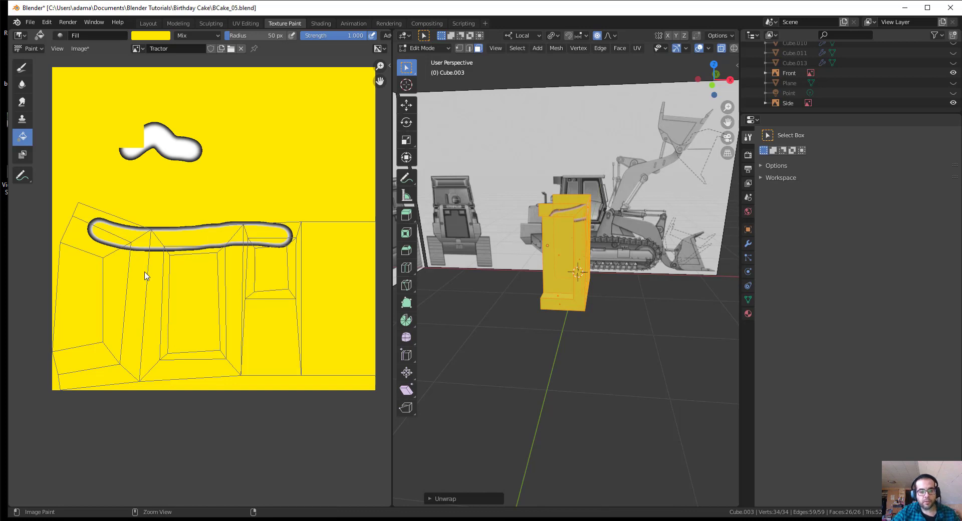
key(ctrl+z)
Step: Make Draw the active paint tool and switch to the UV Editing workspace for a closer view of the cab's UV layout
click(18, 70)
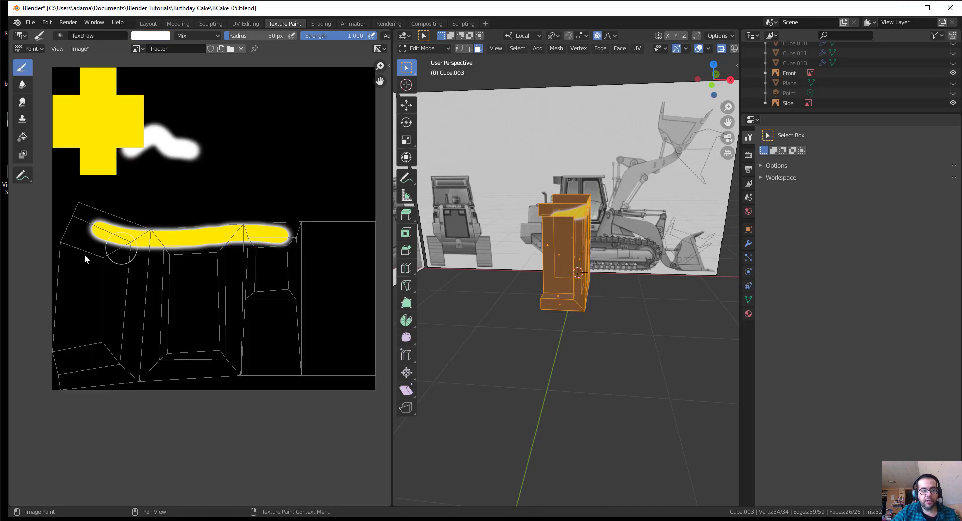
click(245, 23)
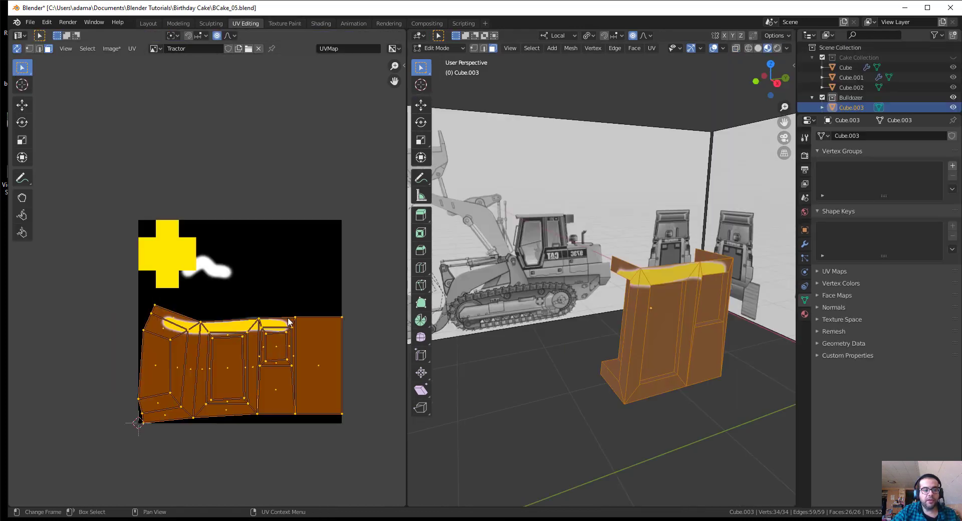
scroll(210, 364, up, 3)
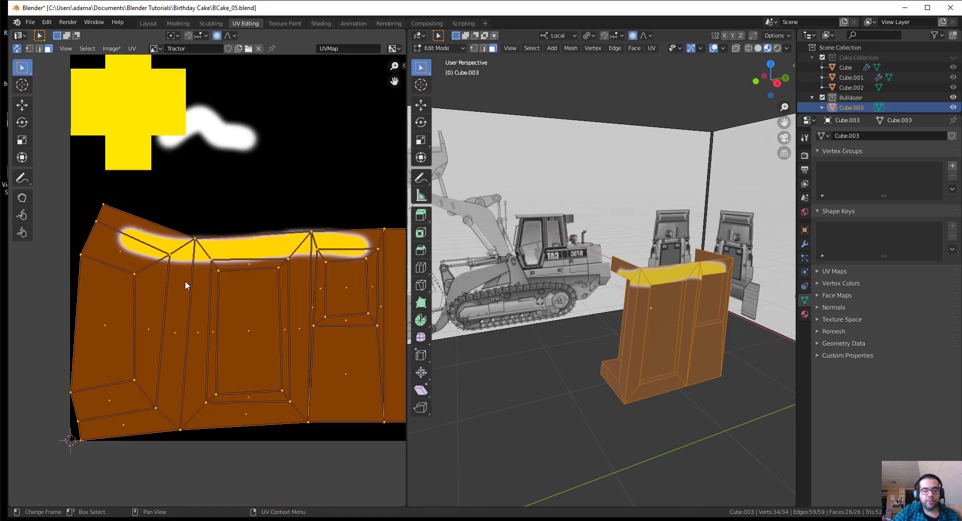
Step: In edge select mode, select the three edges bordering the cab half's end panel and mark them as a seam
middle_drag(576, 360, 639, 257)
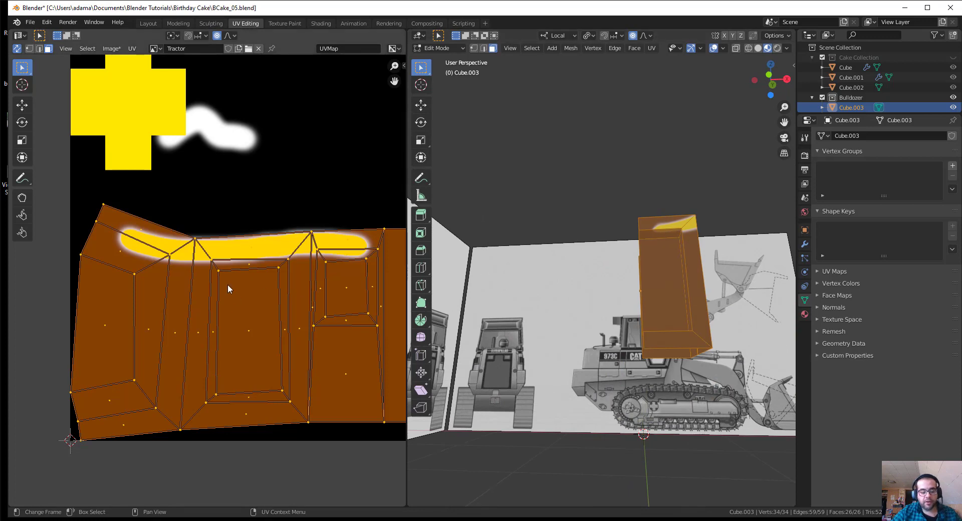
key(2)
click(141, 244)
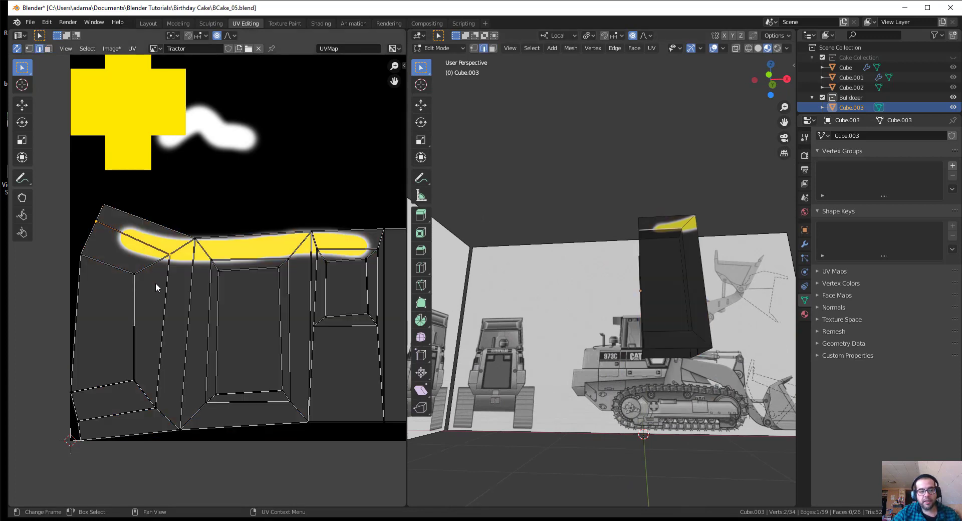
shift+click(166, 310)
shift+click(117, 422)
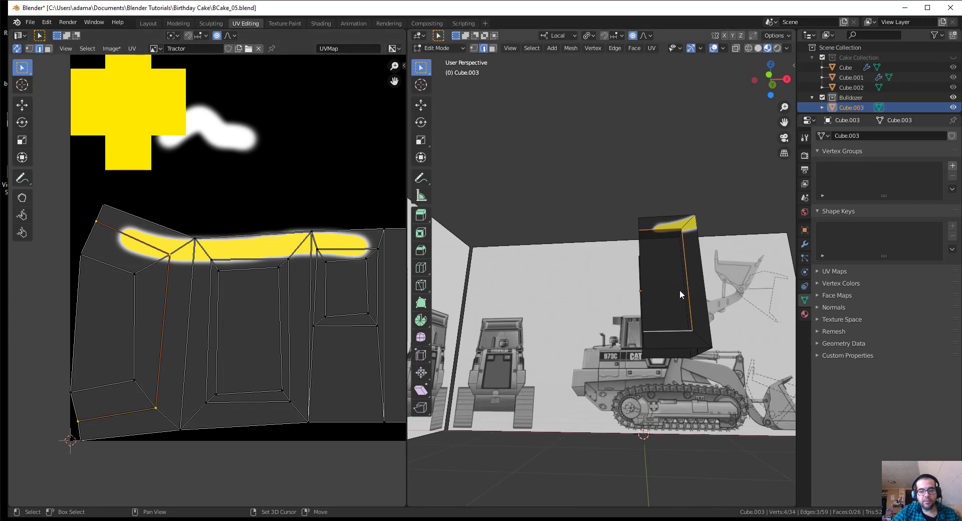
middle_drag(684, 298, 526, 346)
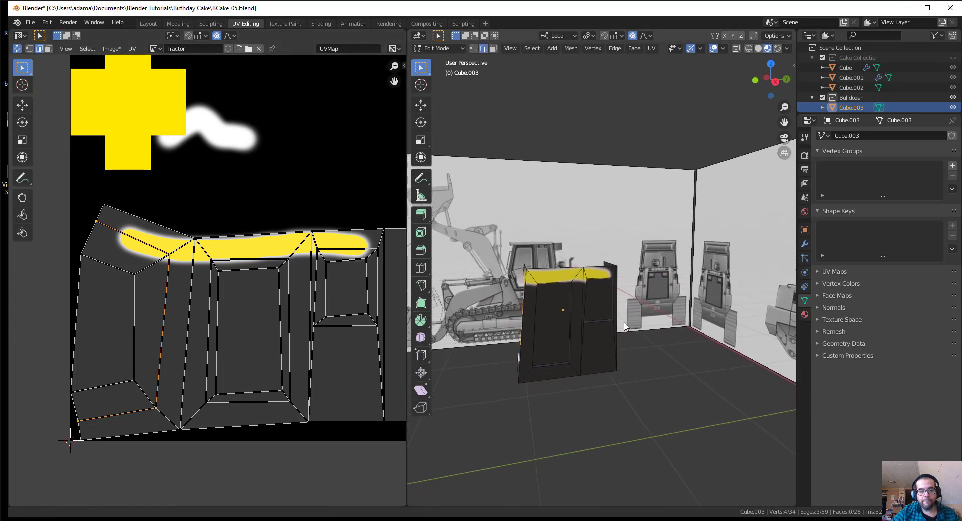
right_click(272, 176)
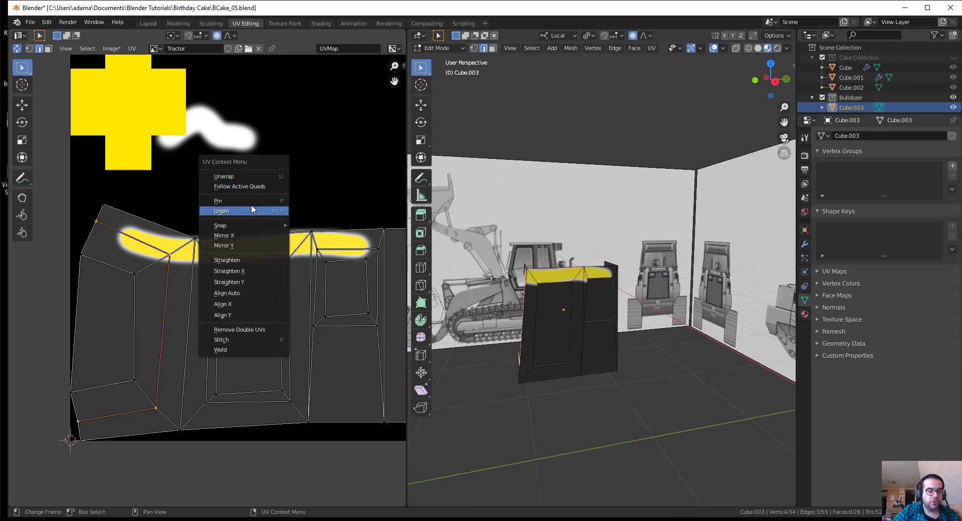
right_click(600, 361)
click(600, 363)
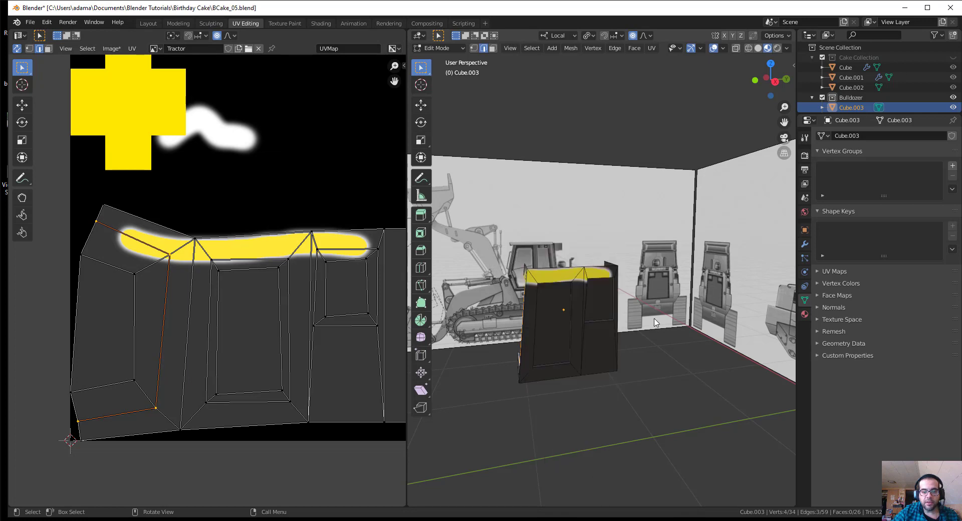
right_click(654, 331)
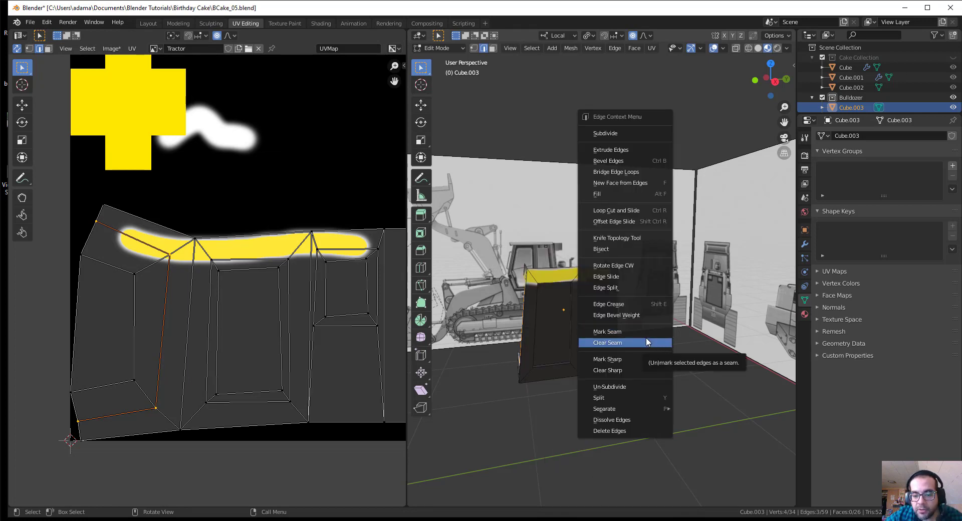
click(623, 333)
scroll(185, 298, down, 2)
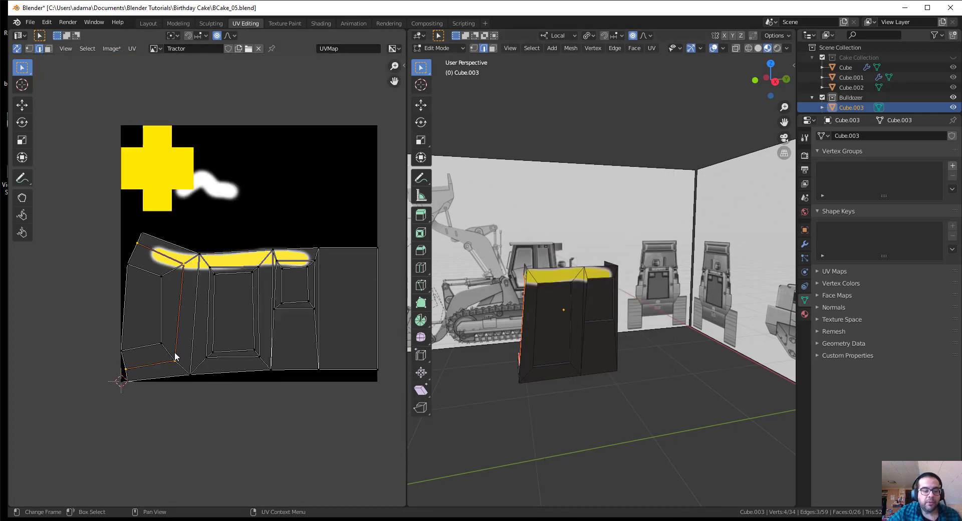
Step: Apply Mark Seam again to the end panel's three edges, clear the selection and check the seam on the model
right_click(579, 267)
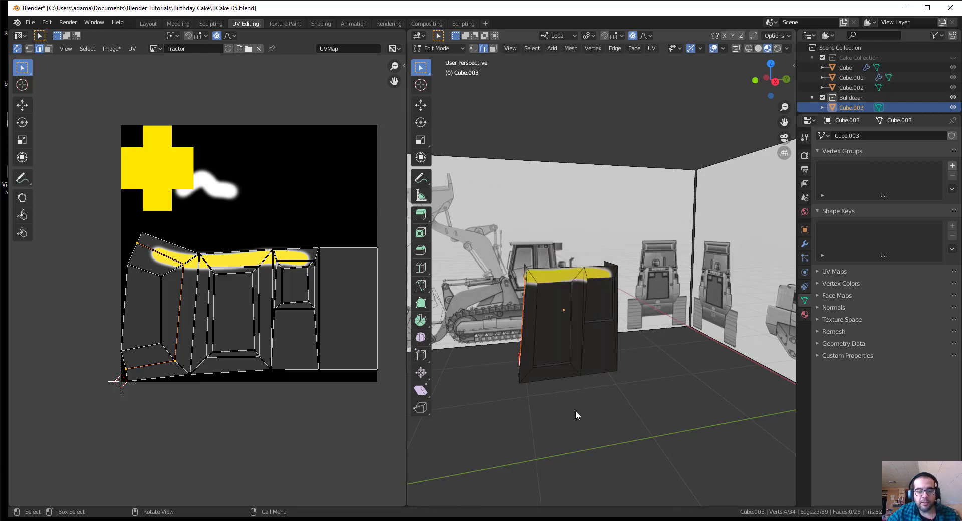
right_click(559, 339)
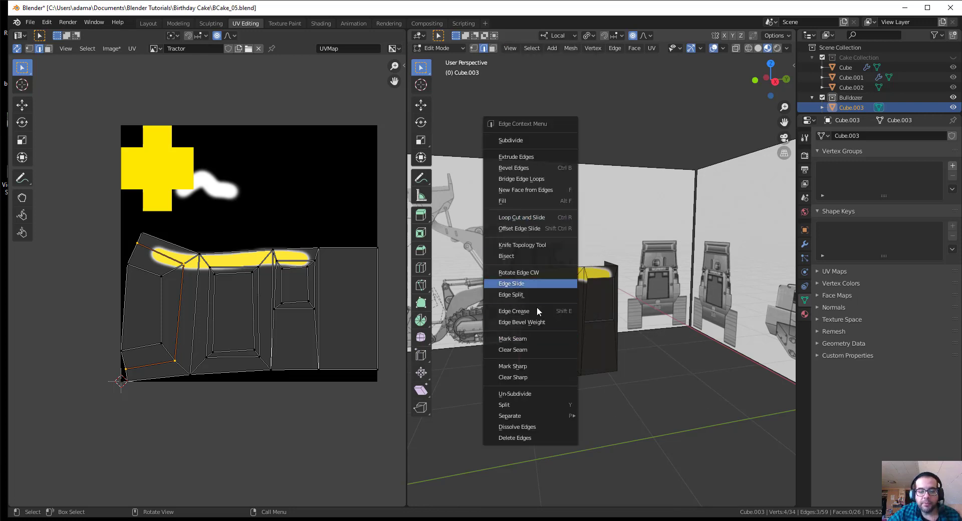
click(541, 337)
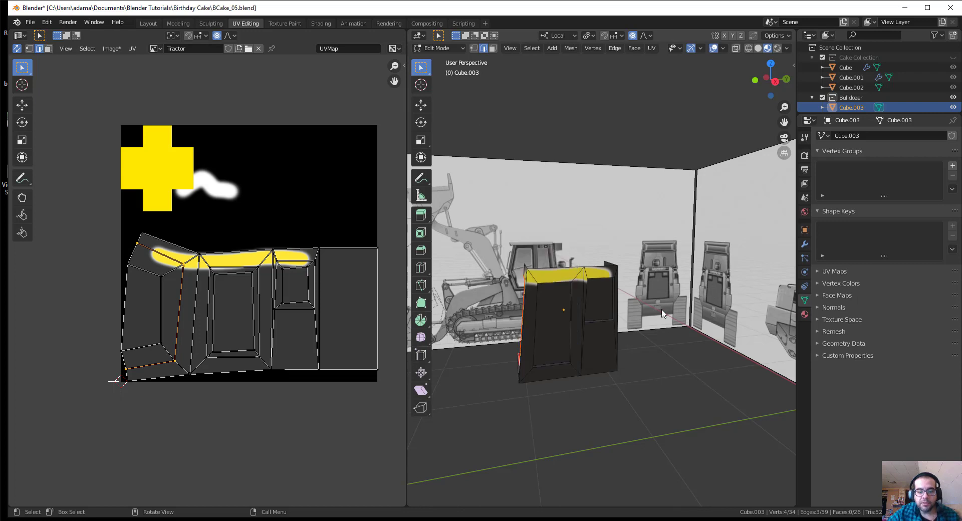
right_click(659, 309)
click(511, 423)
middle_drag(516, 279, 639, 325)
Step: Select the whole cab half, unwrap it again, and rotate the UV layout so the side windows stand upright
key(u)
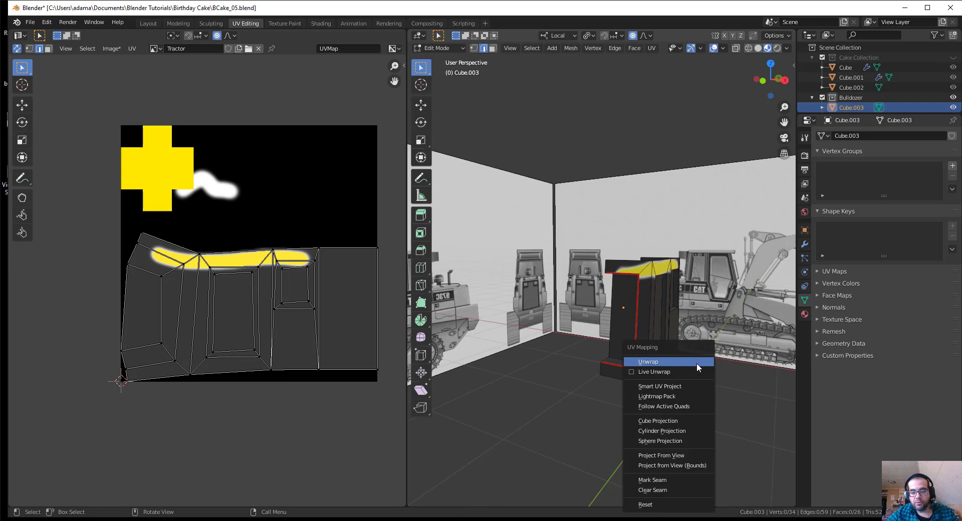
click(698, 369)
drag(561, 236, 780, 467)
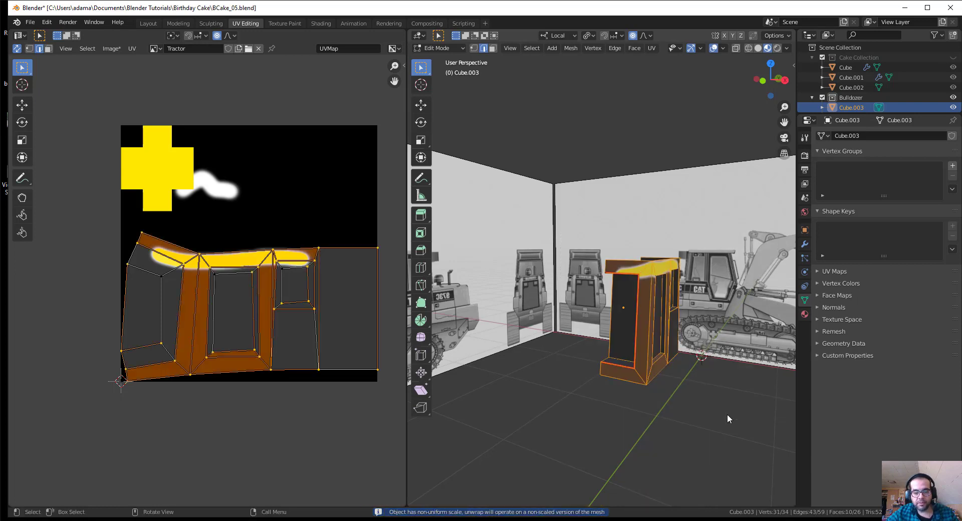
key(a)
right_click(655, 303)
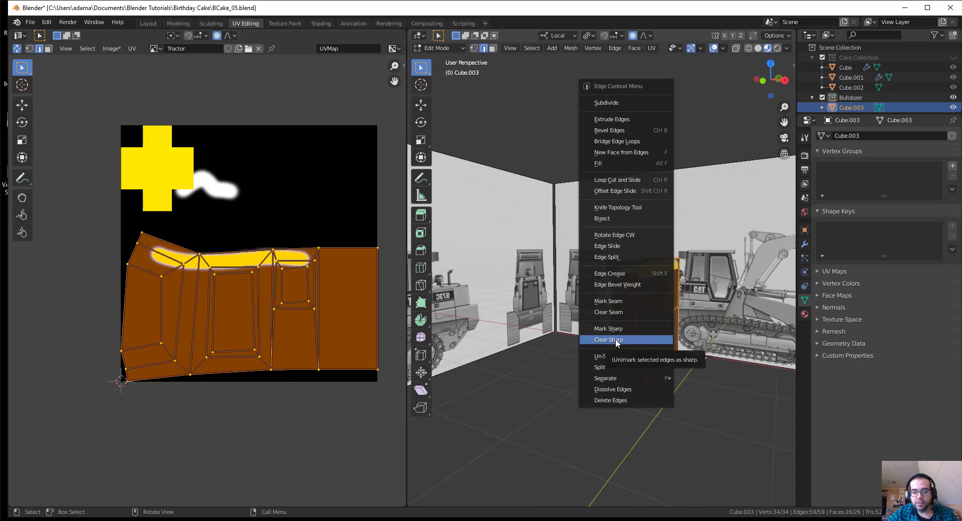
right_click(246, 226)
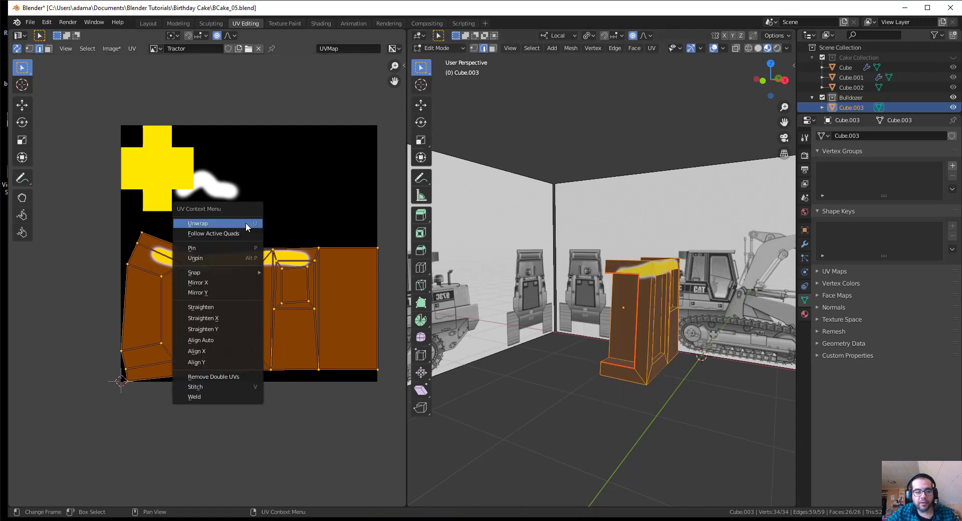
click(218, 224)
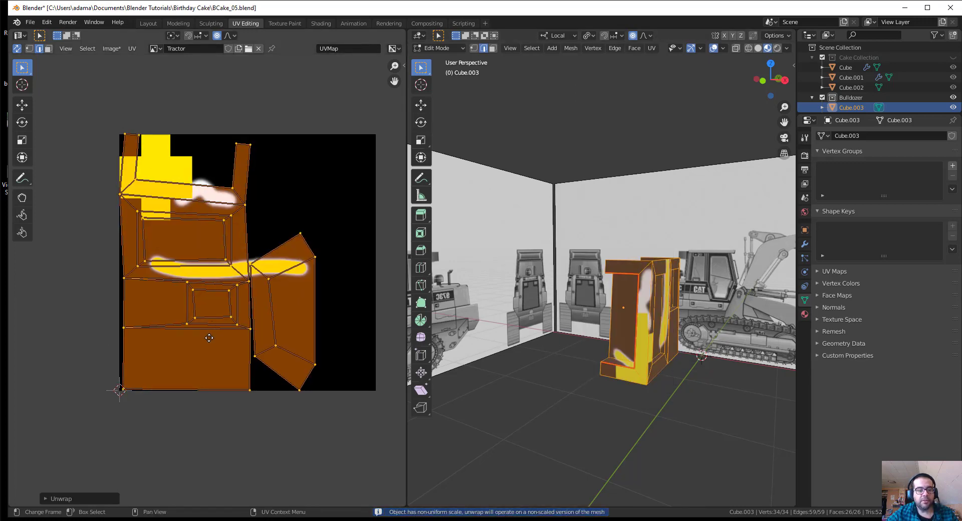
key(r)
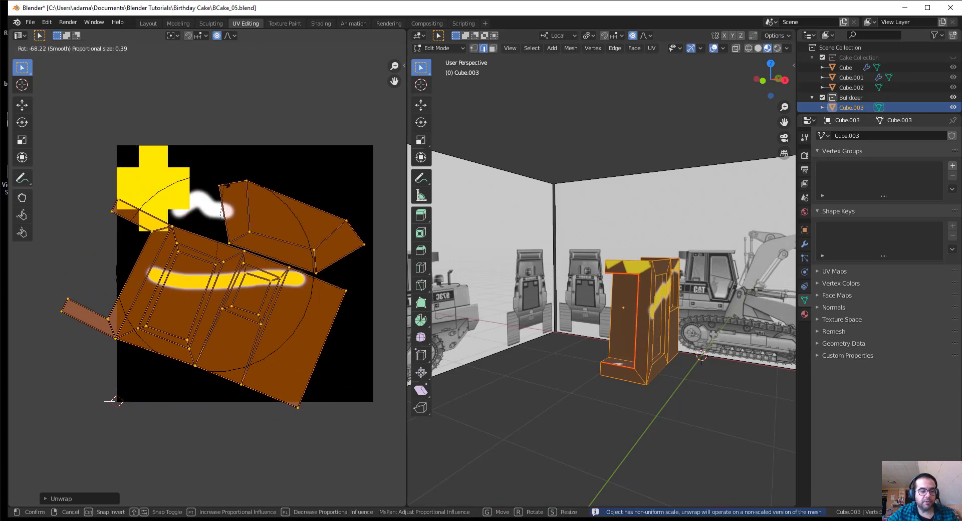
click(181, 173)
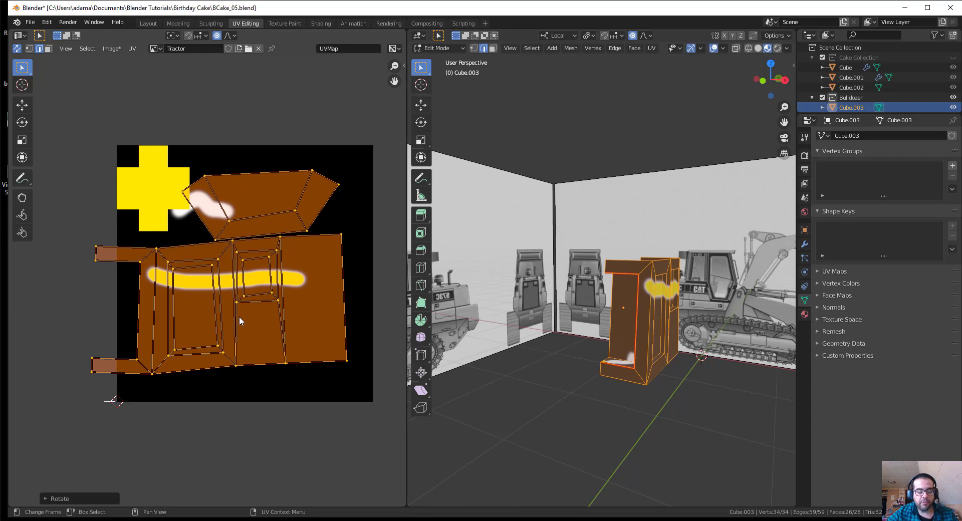
Step: Clear the UV selection and set the UV editor's selection tool back to Select Box
key(c)
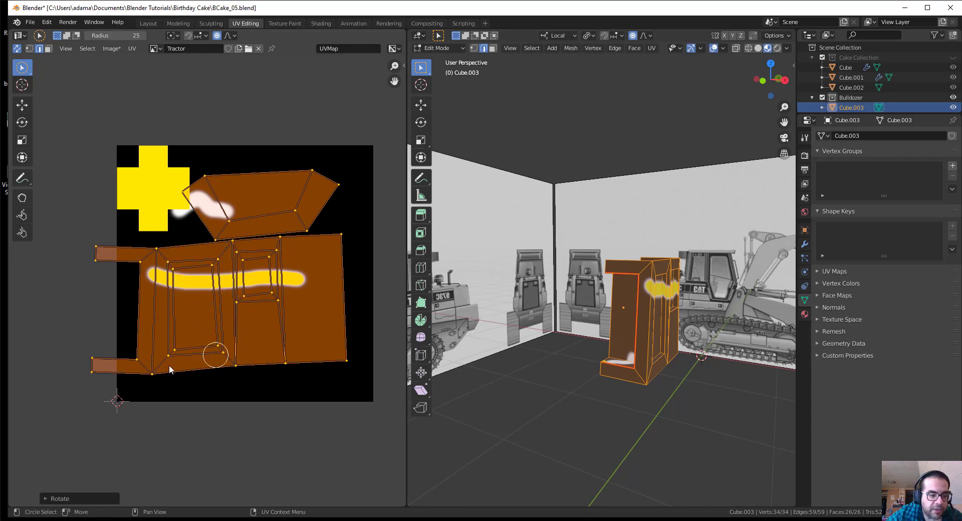
key(alt+a)
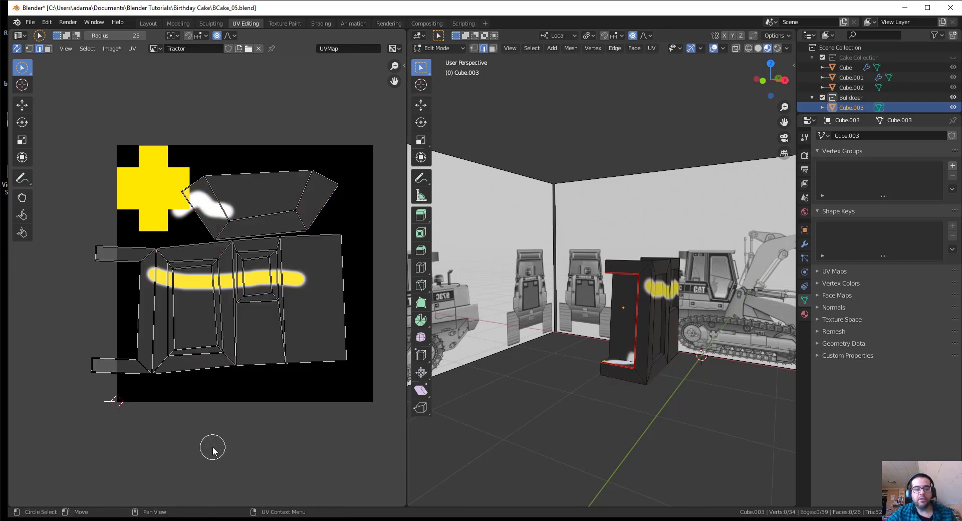
scroll(205, 423, up, 2)
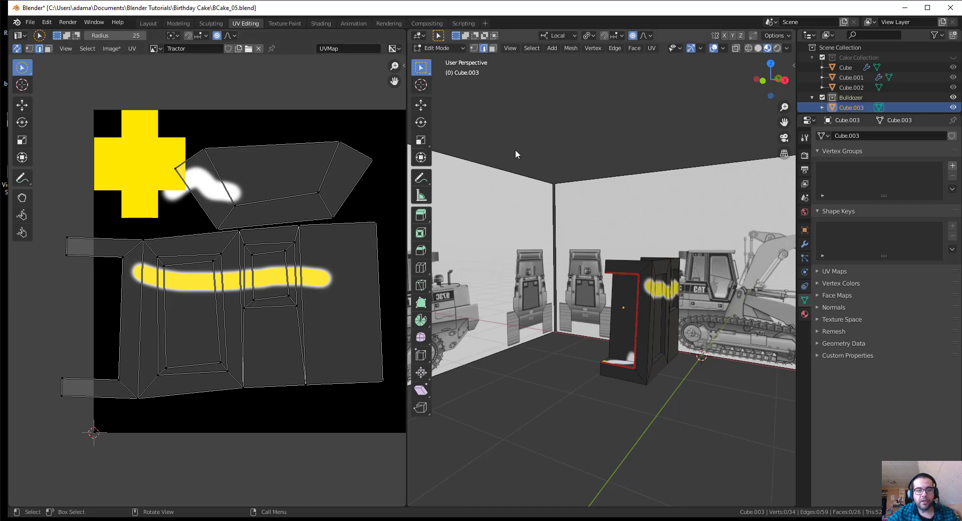
click(21, 73)
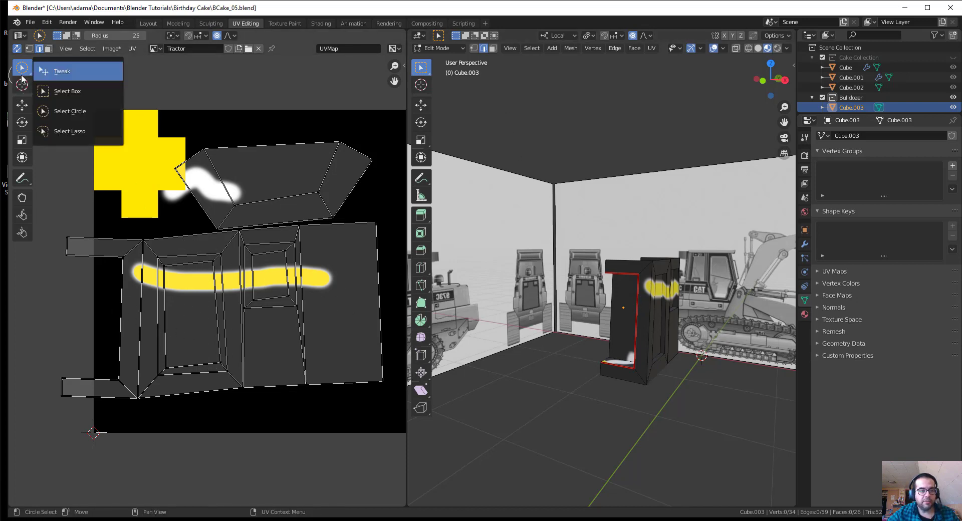
click(67, 91)
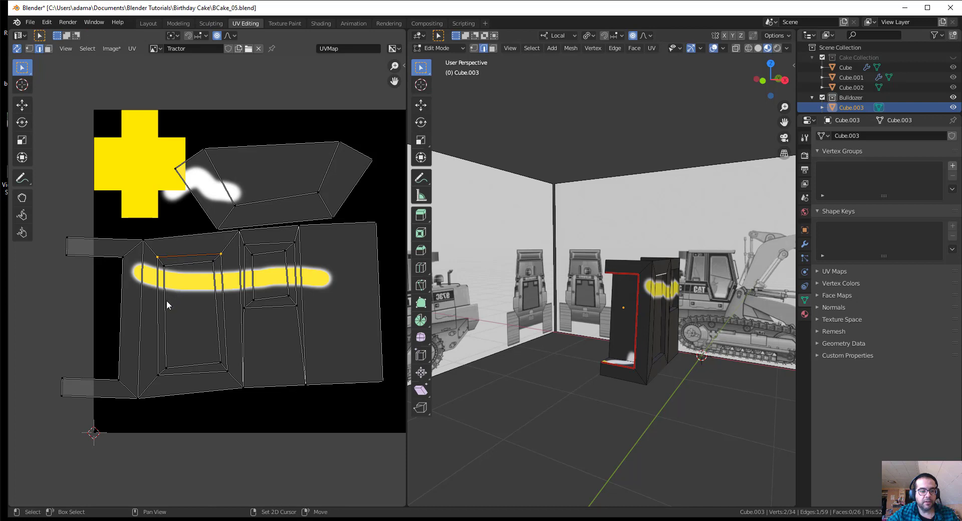
Step: Select the outer edge outlines of the large and small side windows and apply Mark Sharp to them
shift+click(161, 331)
shift+click(184, 377)
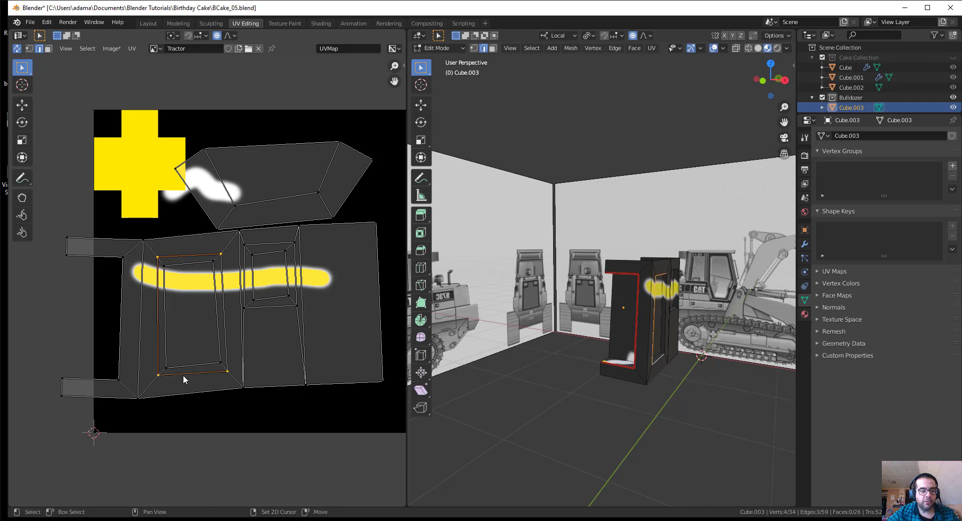
shift+click(225, 331)
shift+click(244, 279)
shift+click(288, 309)
right_click(589, 389)
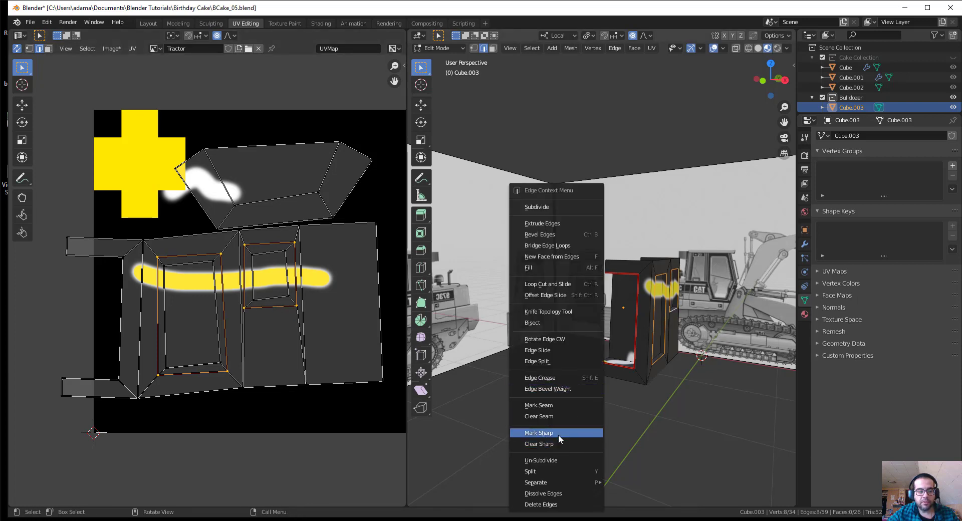
click(538, 432)
Step: Unwrap all of the cab half's faces once more and rotate the resulting UV layout to stand roughly upright
scroll(159, 333, down, 2)
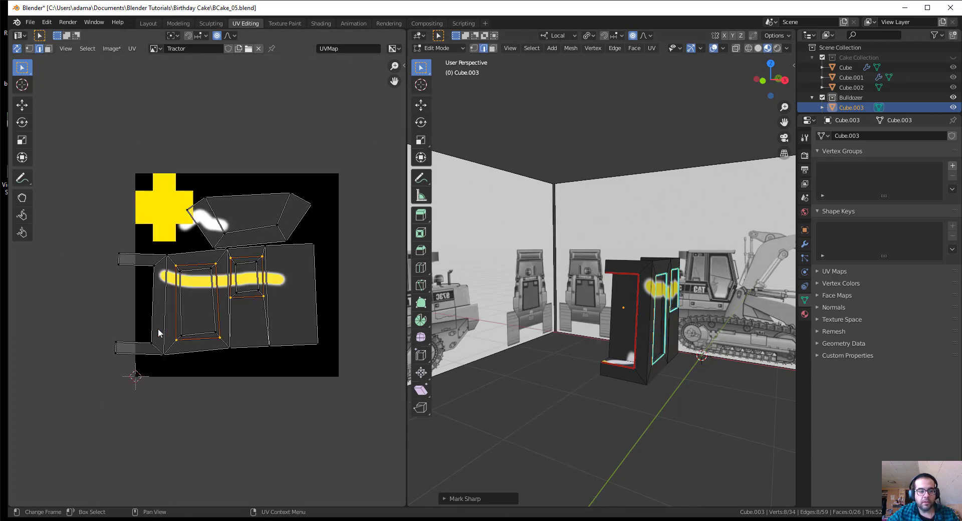
key(a)
right_click(210, 337)
click(210, 331)
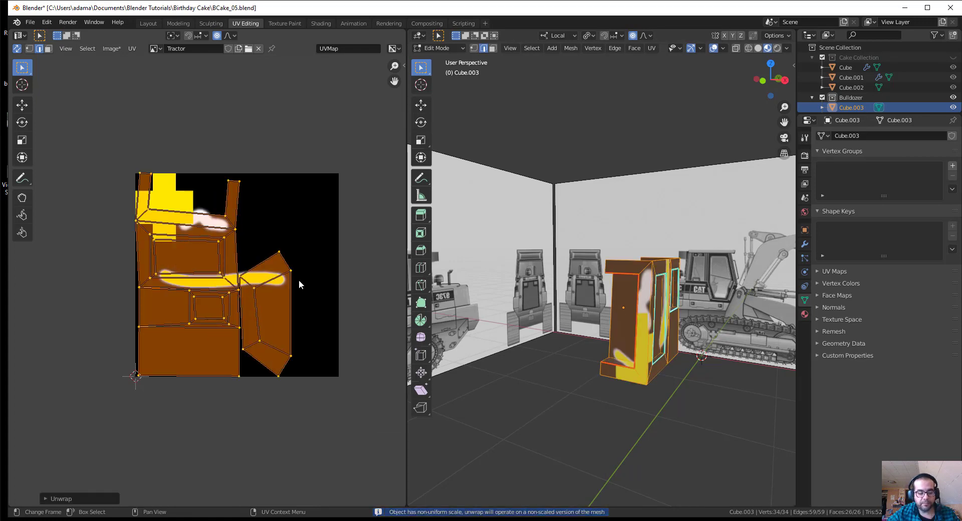
key(r)
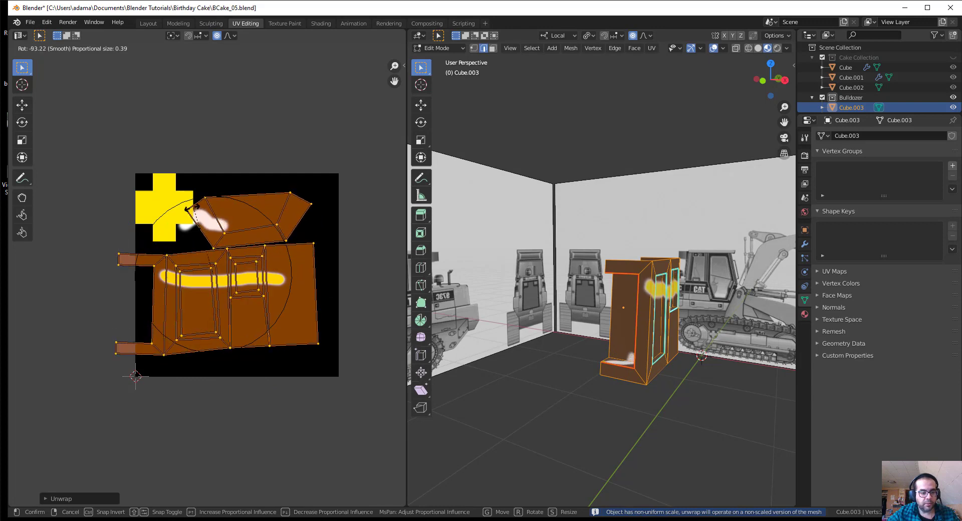
click(204, 395)
Step: Reselect the outer outlines of both side windows in the UV layout and mark these edges as seams
click(204, 393)
scroll(203, 390, up, 1)
scroll(203, 394, up, 2)
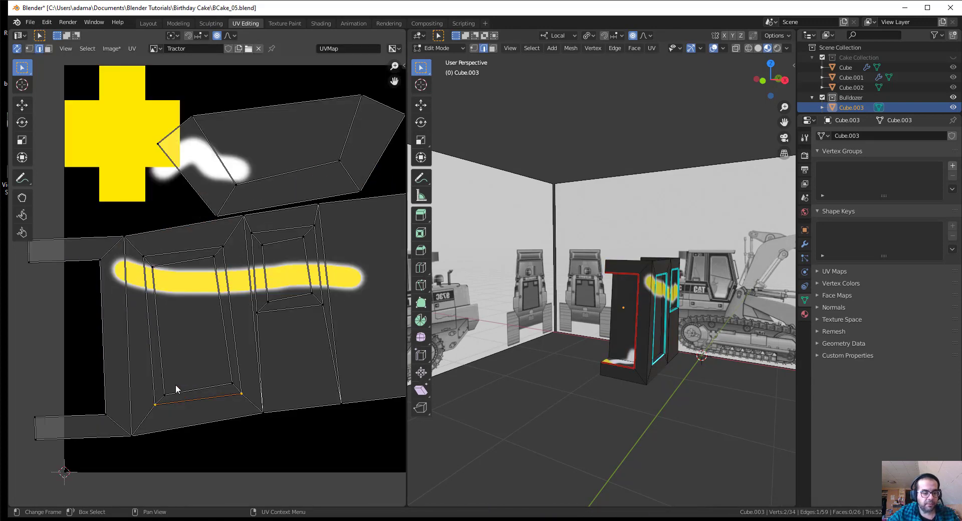
click(158, 309)
shift+click(225, 286)
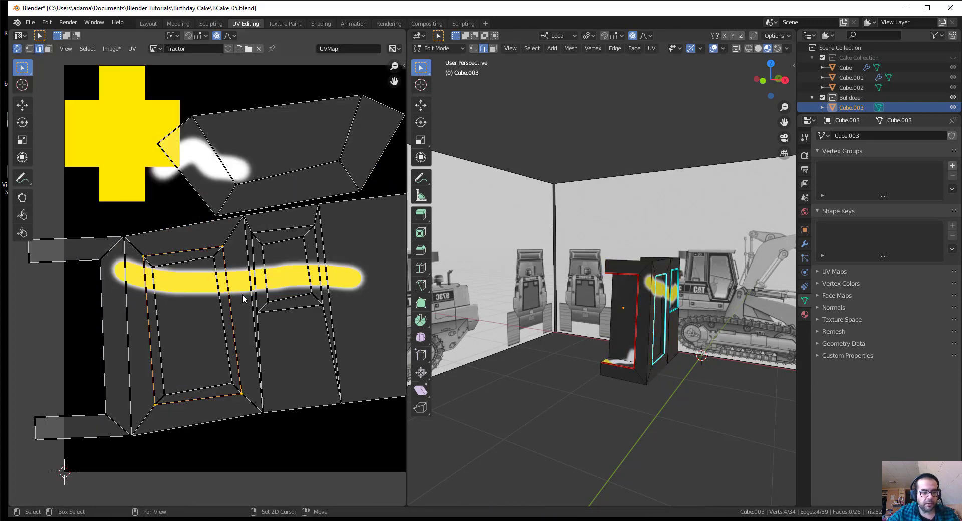
shift+click(255, 303)
shift+click(321, 273)
right_click(583, 289)
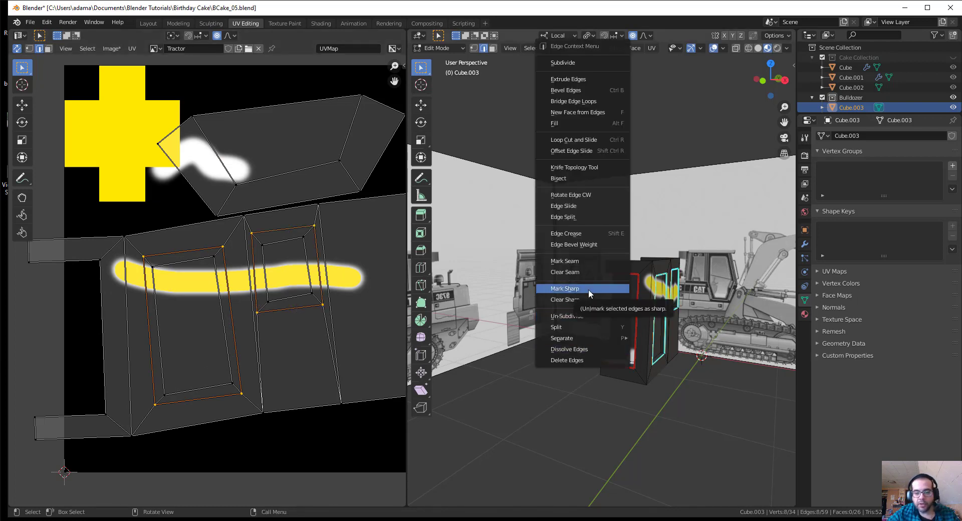
click(581, 259)
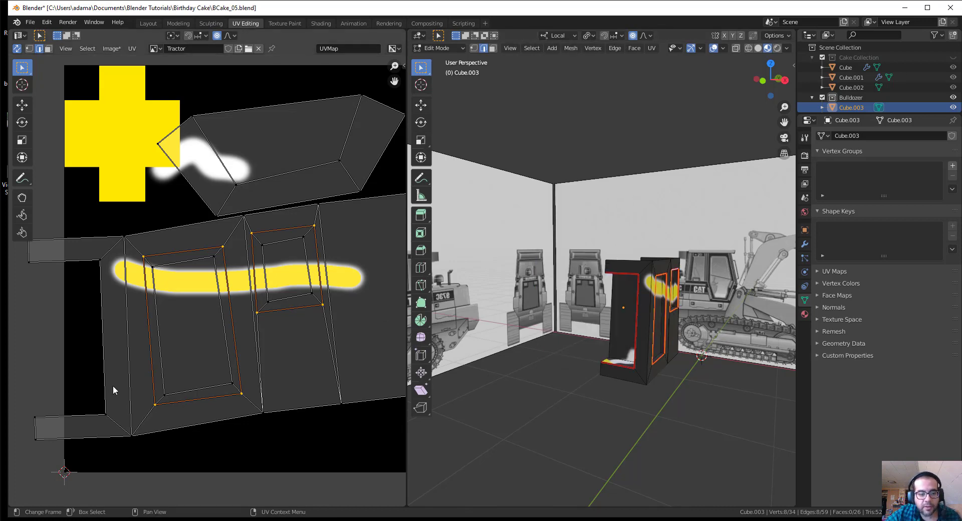
Step: Unwrap all faces of the cab half with the window seams and rotate the resulting UV layout roughly upright
middle_drag(740, 405, 681, 404)
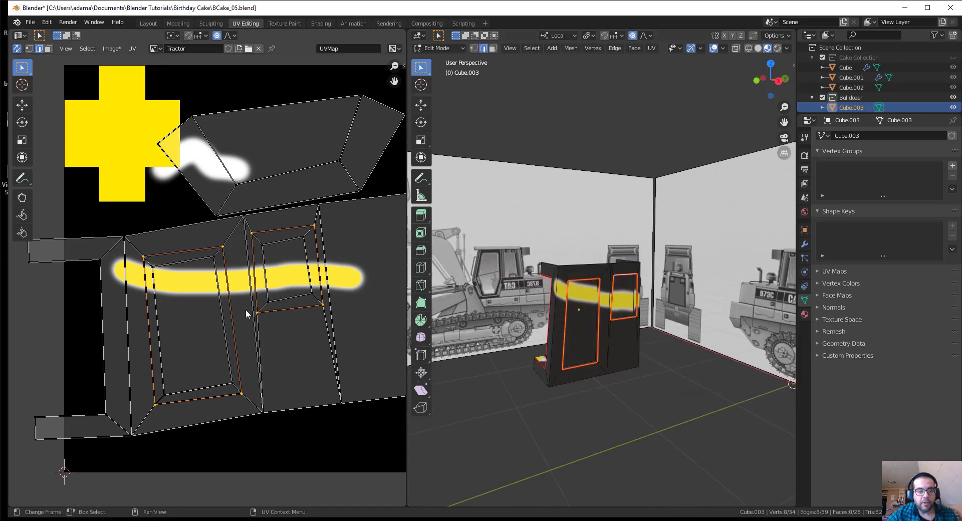
scroll(246, 314, down, 2)
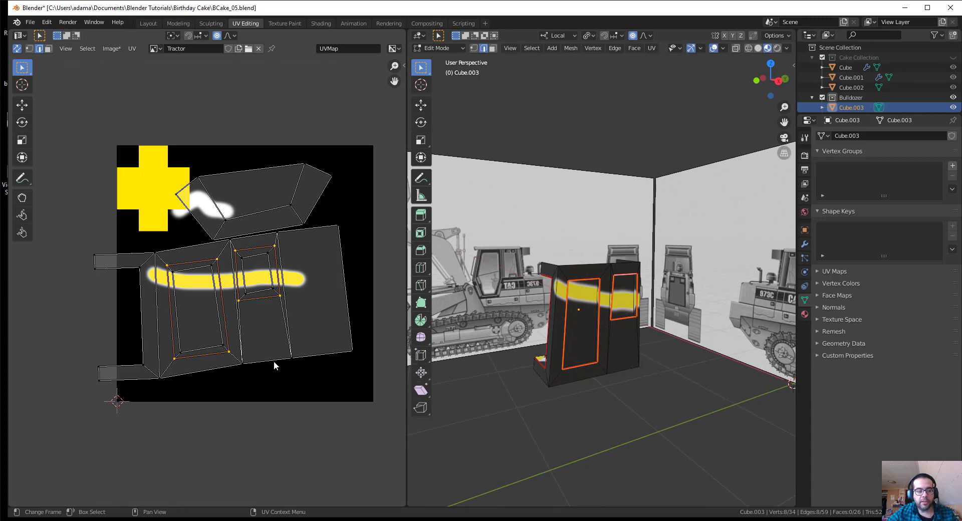
key(a)
key(u)
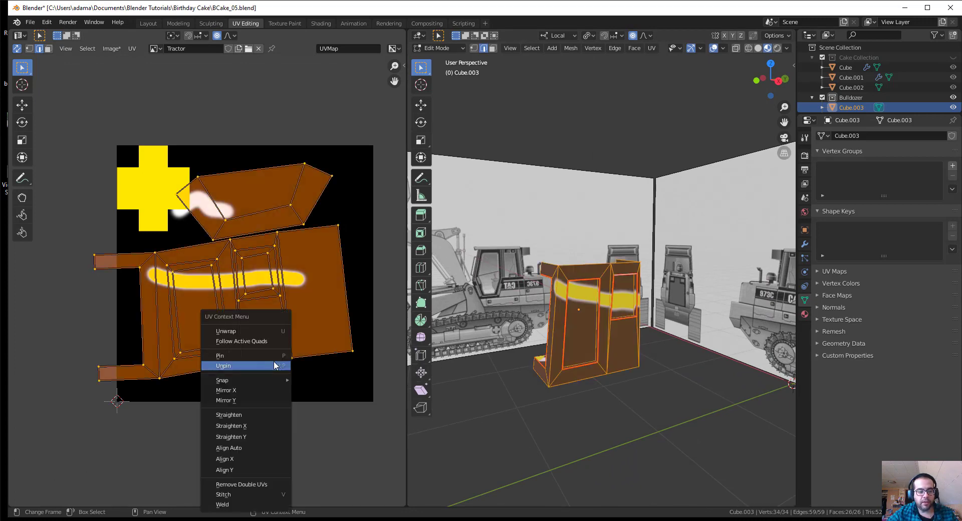
click(257, 333)
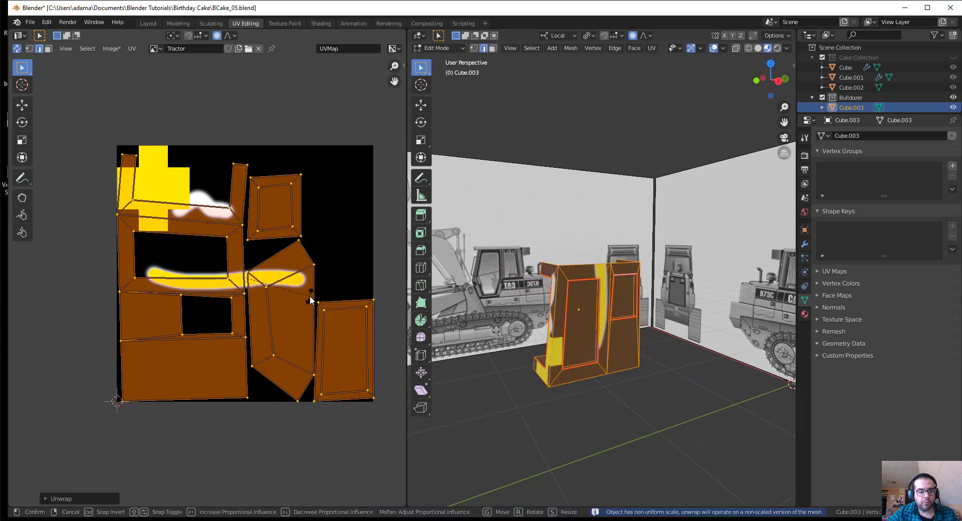
key(r)
click(259, 243)
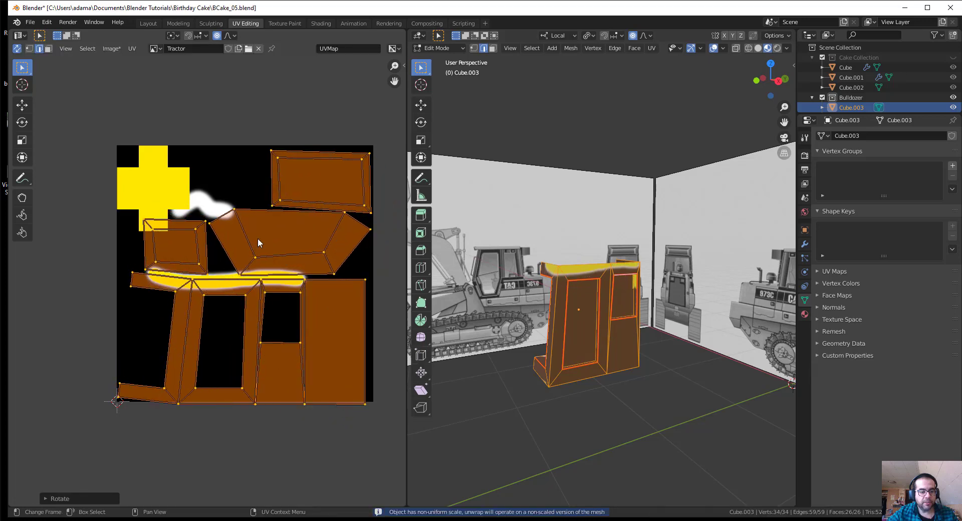
key(r)
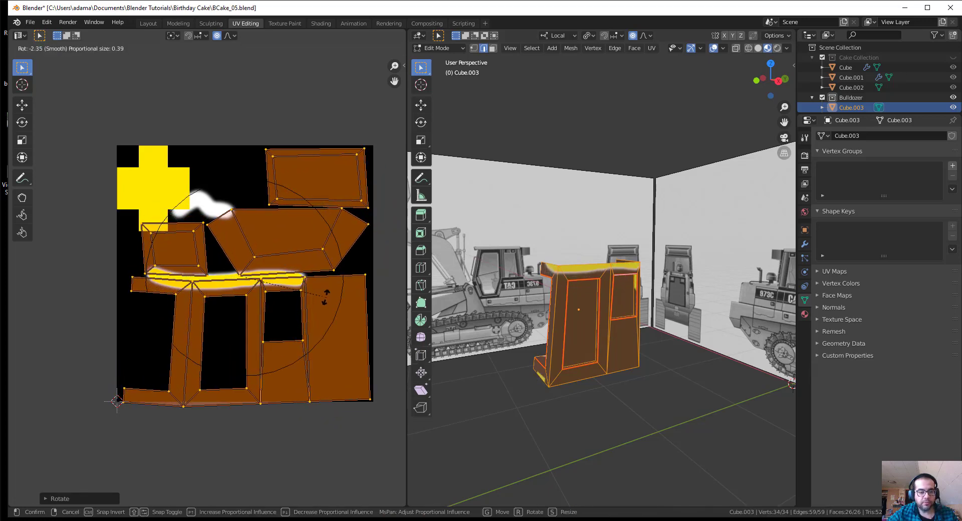
click(327, 299)
click(243, 458)
scroll(222, 391, up, 1)
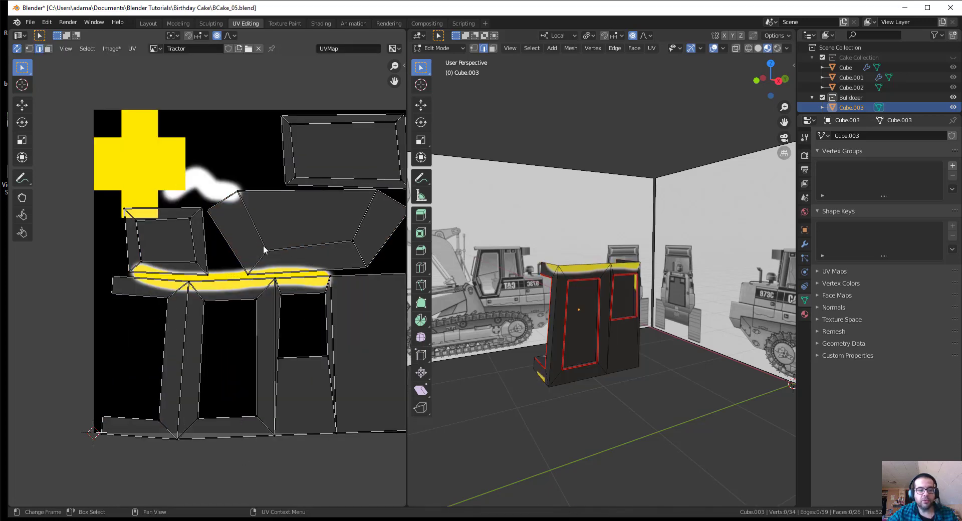
Step: Select the two diagonal corner edges on the long side of the angled recess island in the UV layout and mark them as seams
key(3)
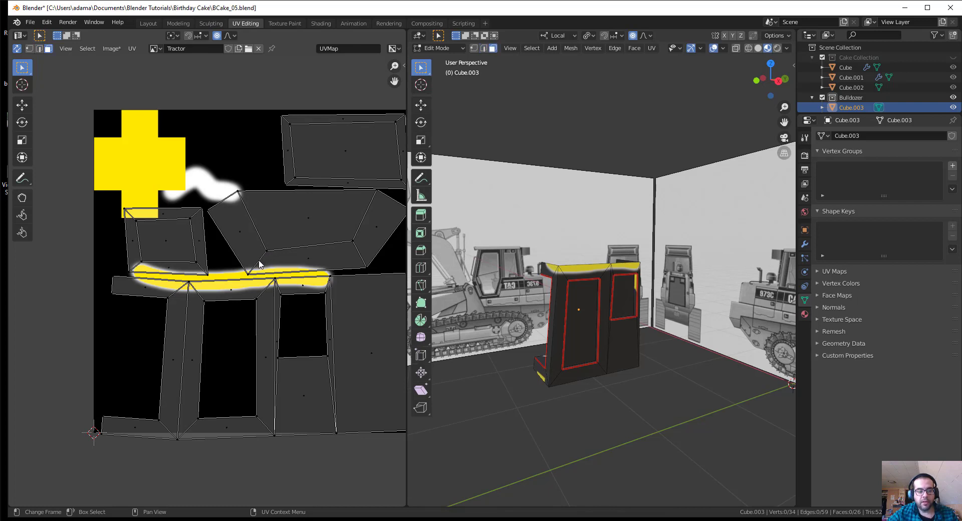
key(2)
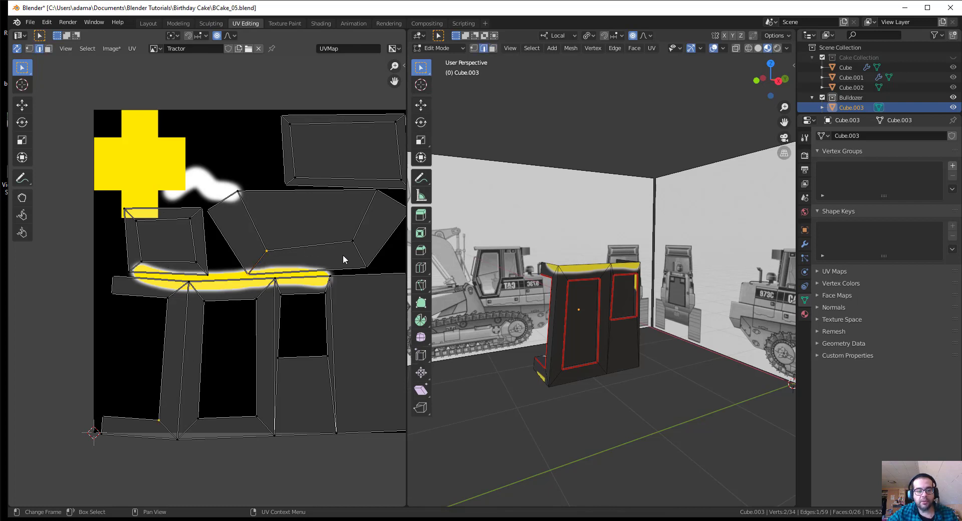
middle_drag(551, 381, 588, 390)
middle_drag(471, 333, 643, 411)
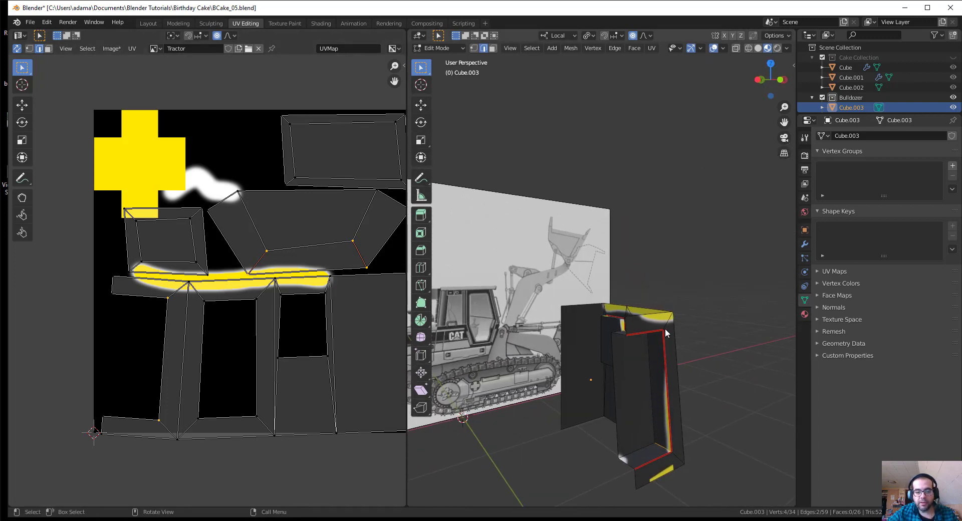
right_click(309, 246)
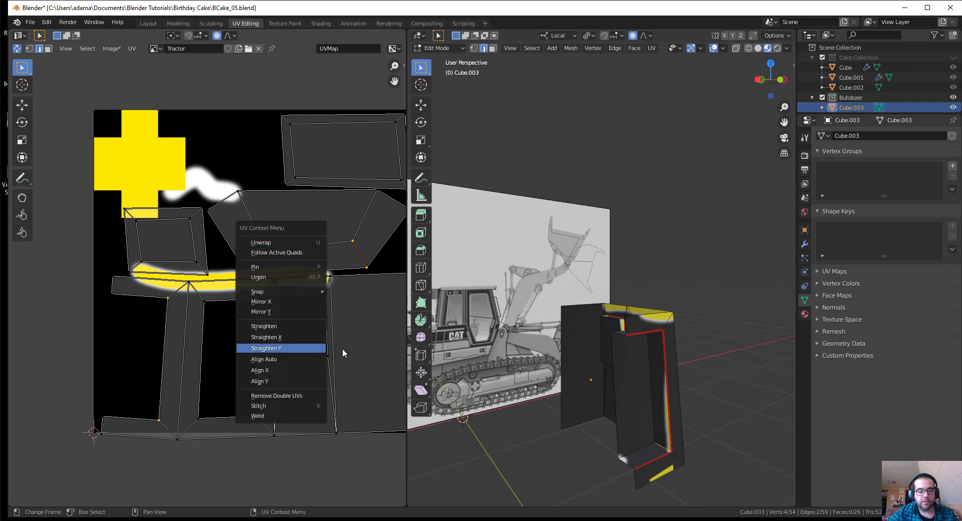
right_click(615, 339)
click(589, 339)
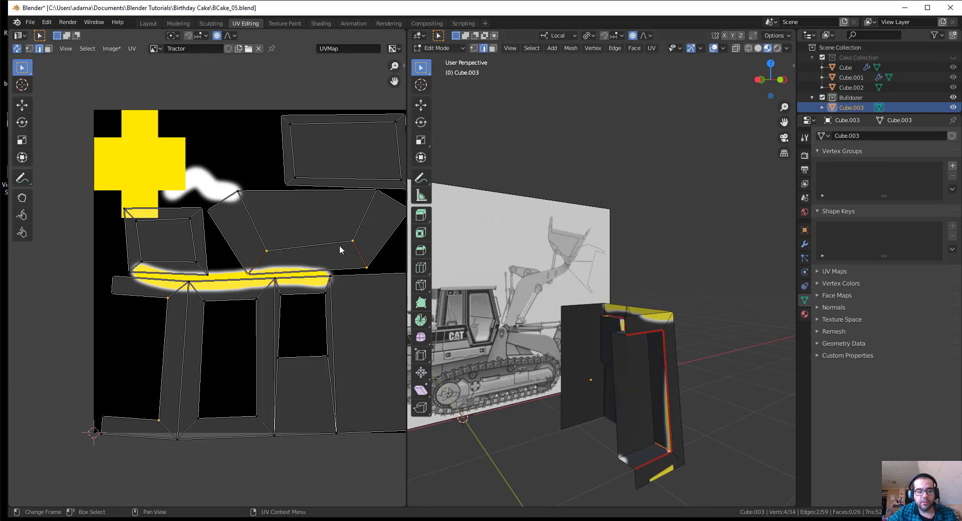
Step: Unwrap all of the cab half's faces with the recess corner seams and rotate the whole UV layout roughly upright
key(a)
key(u)
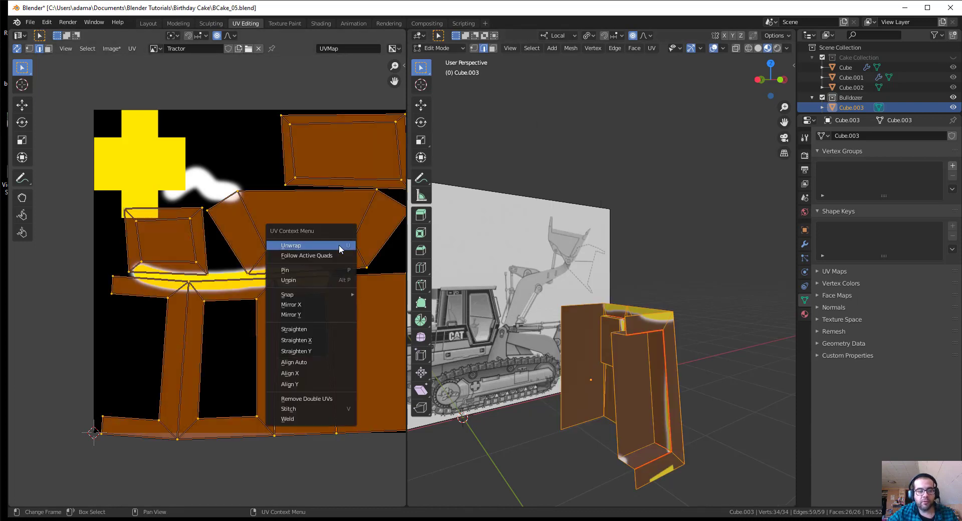
click(339, 246)
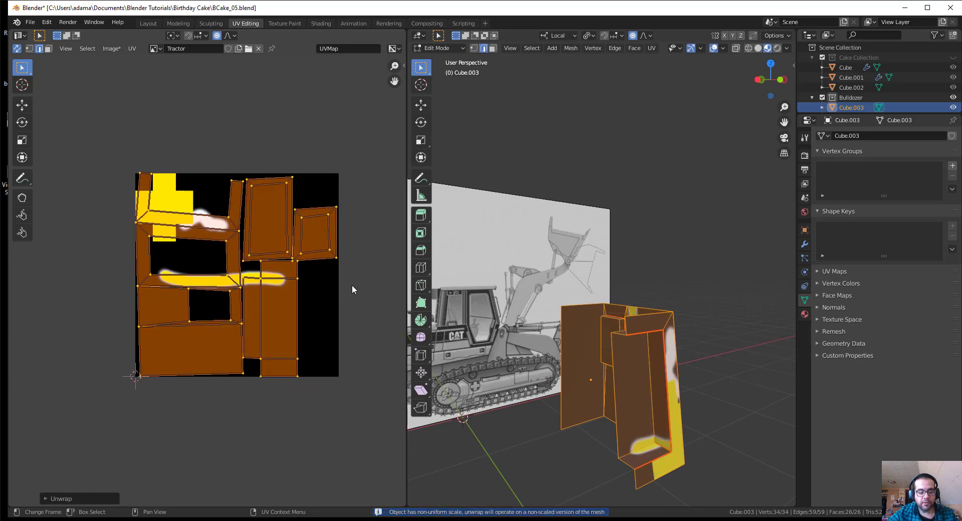
key(r)
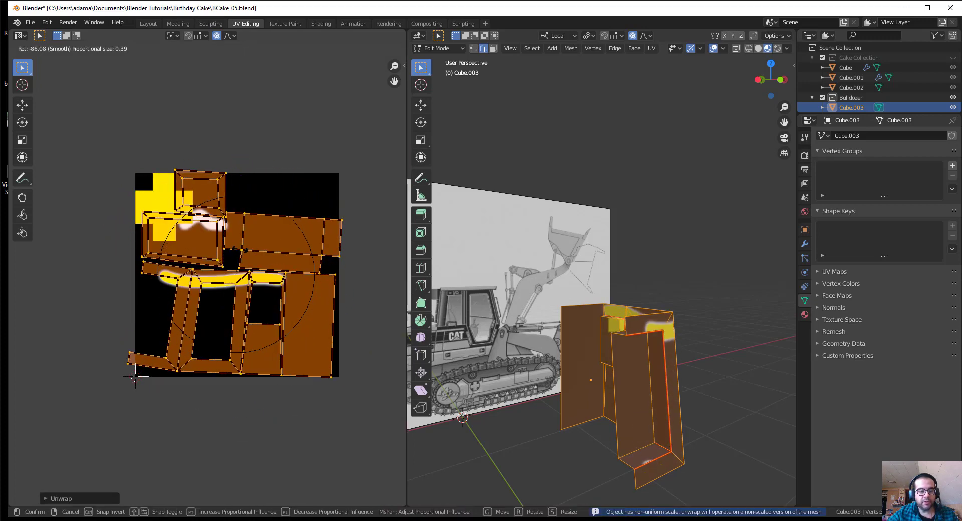
click(240, 252)
click(293, 222)
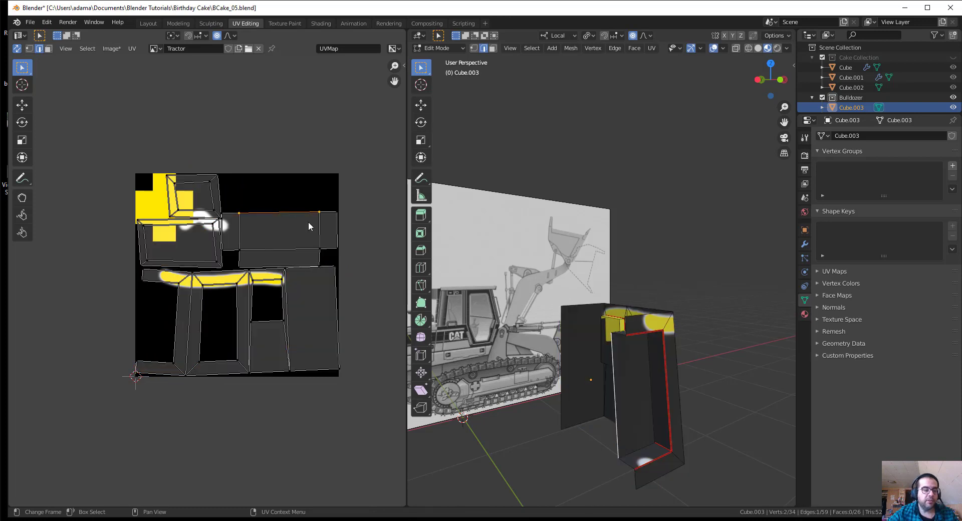
key(3)
drag(357, 191, 230, 266)
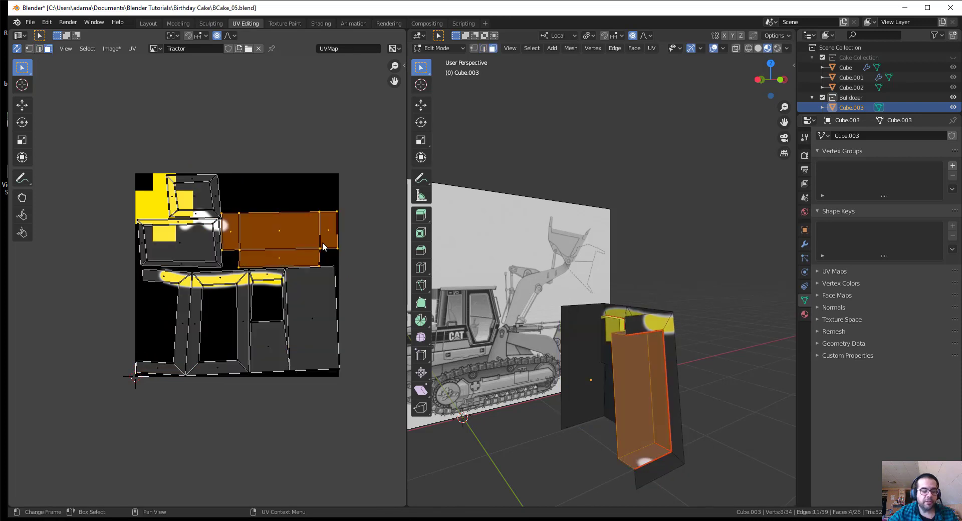
key(r)
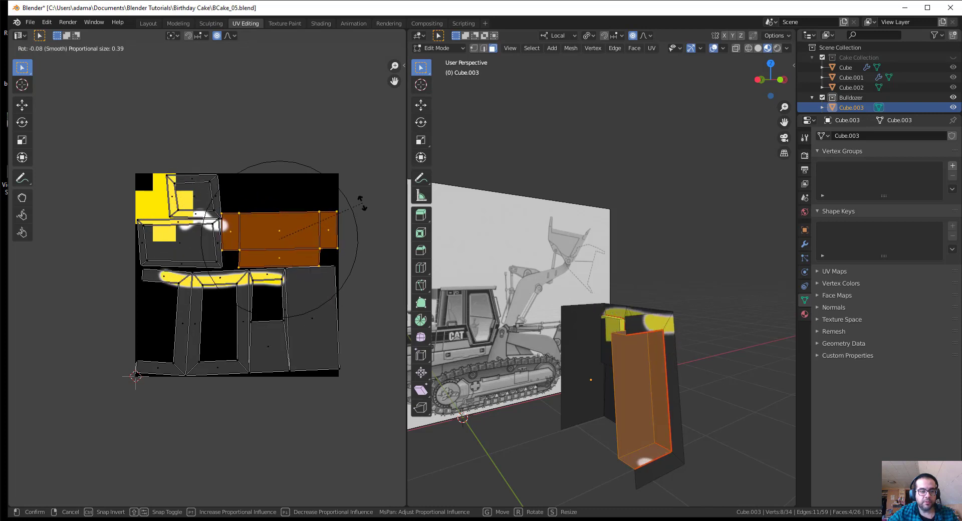
key(Escape)
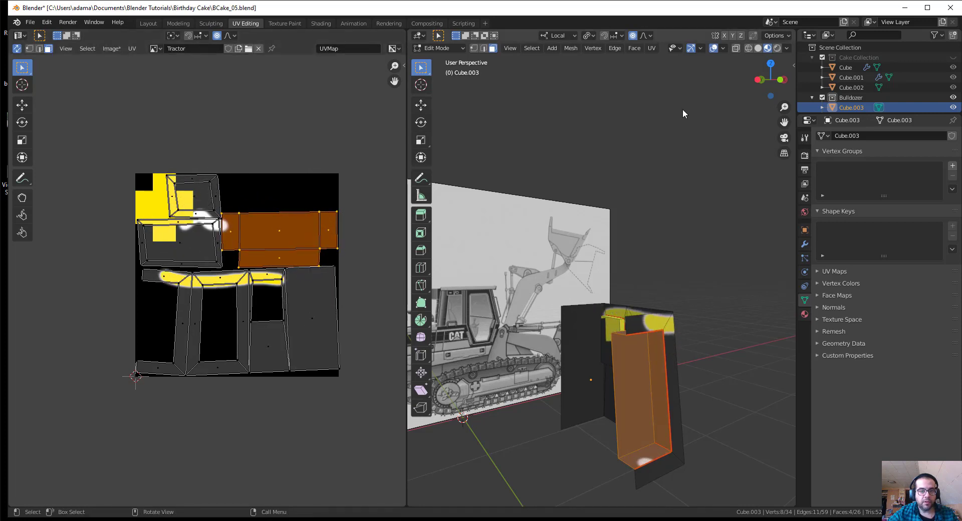
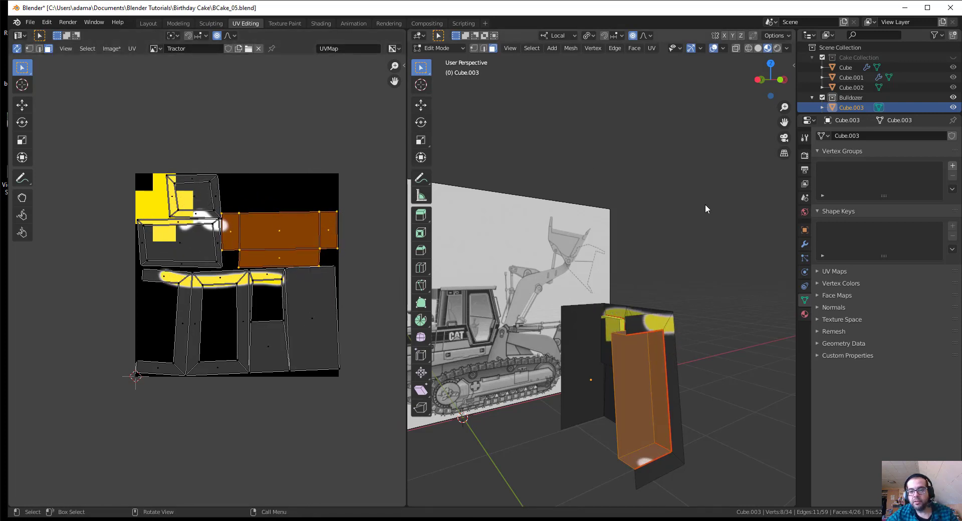
Step: Turn off proportional editing in both the UV editor and the 3D viewport
key(o)
click(714, 49)
click(713, 48)
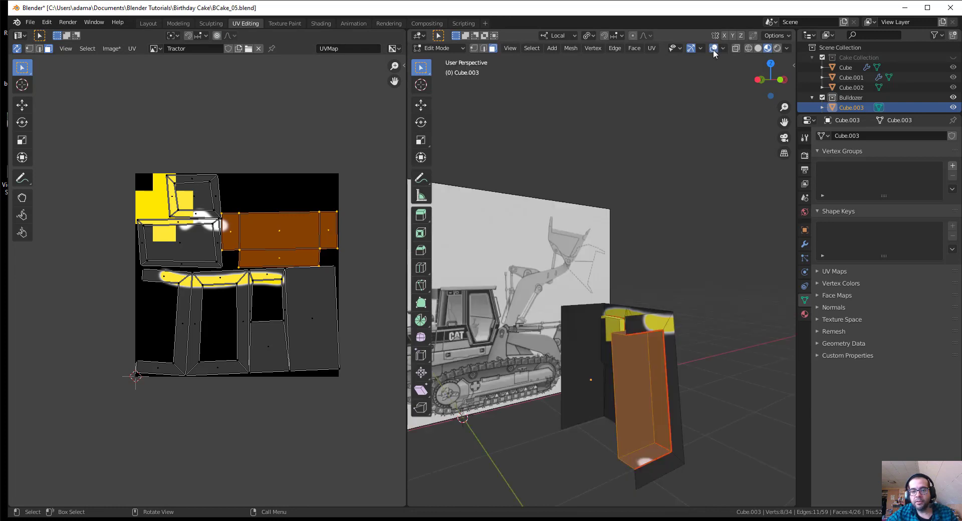
middle_drag(676, 118, 647, 90)
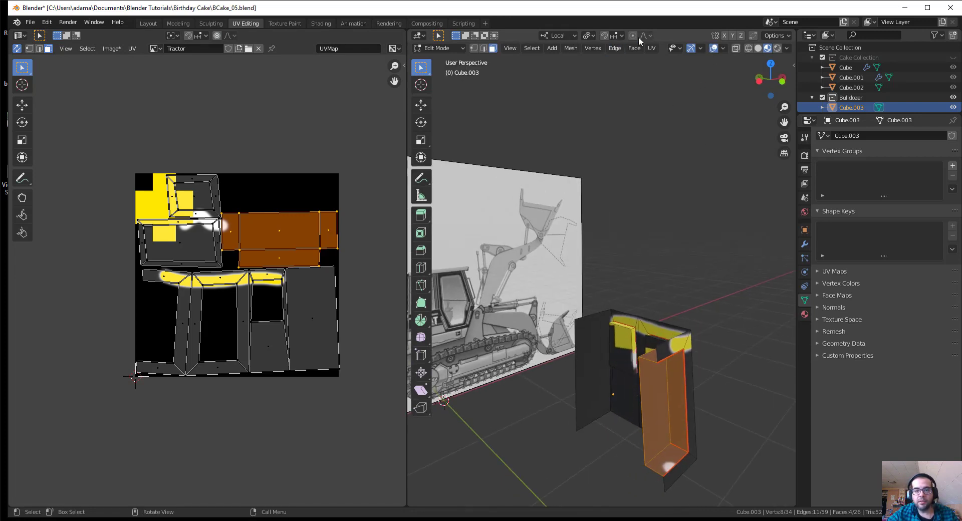
Step: Select the four faces of the recess UV island and rotate them about a quarter turn so the island stands upright
click(352, 213)
drag(352, 213, 234, 258)
drag(228, 210, 351, 265)
shift+click(279, 260)
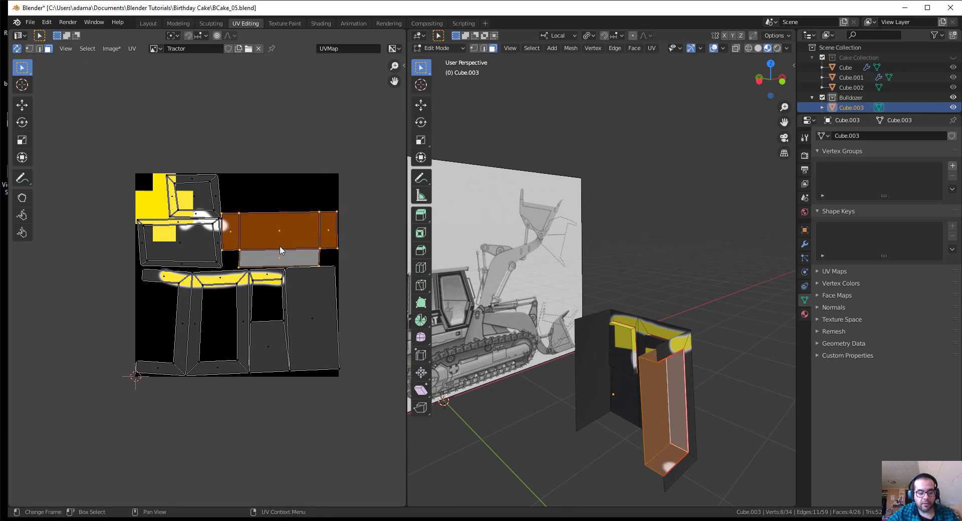
key(r)
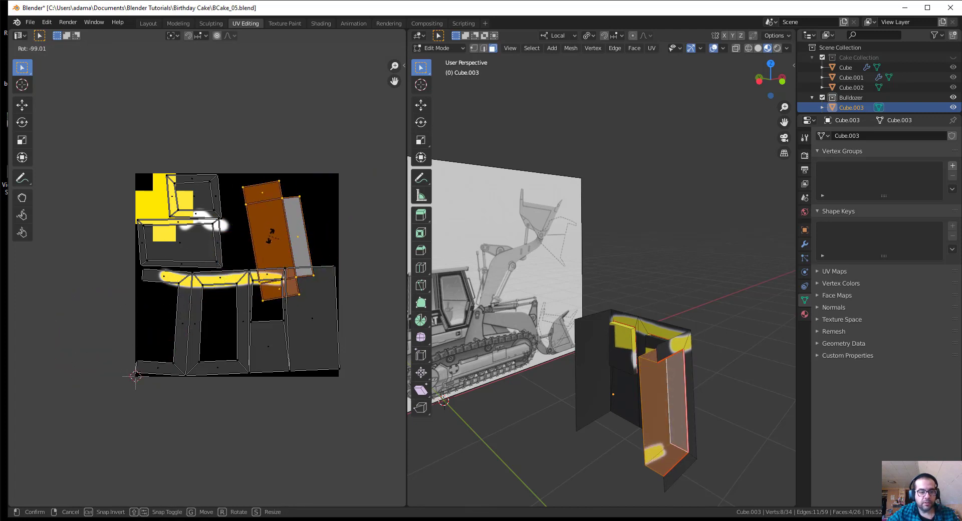
click(273, 235)
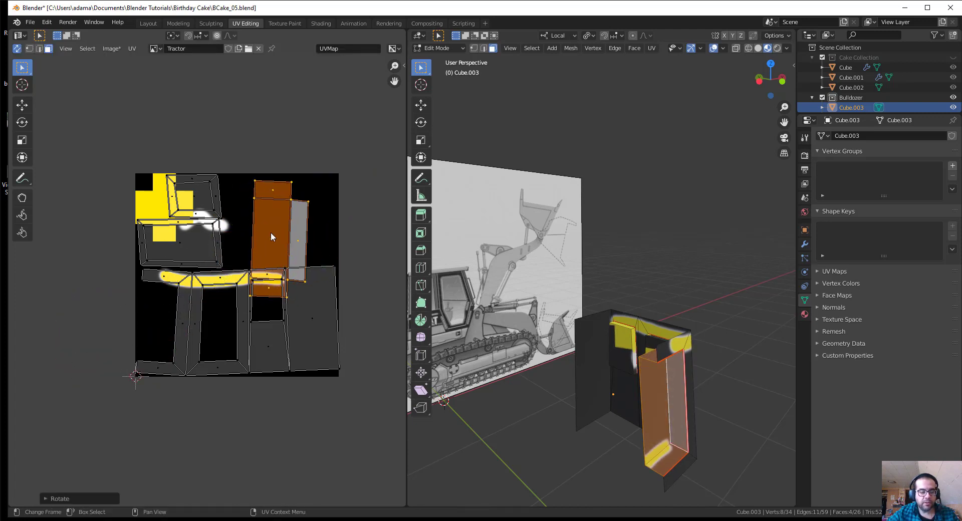
Step: Move the recess UV island into the empty gap of the C-shaped frame and scale it down to about 0.6
key(g)
click(154, 313)
key(s)
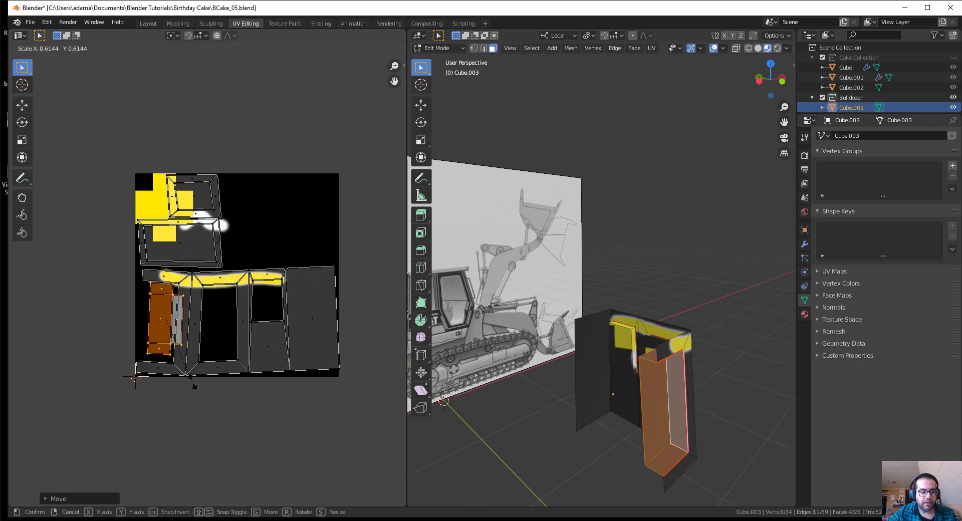
click(190, 382)
scroll(191, 382, up, 2)
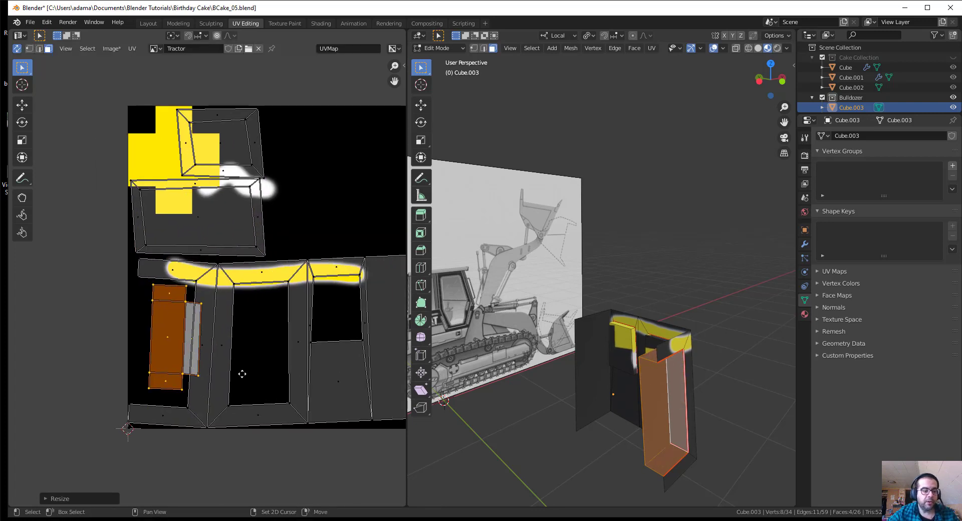
Step: Select the whole linked recess island, shift it slightly to center it in the C-shaped gap, and enlarge it a little
click(173, 336)
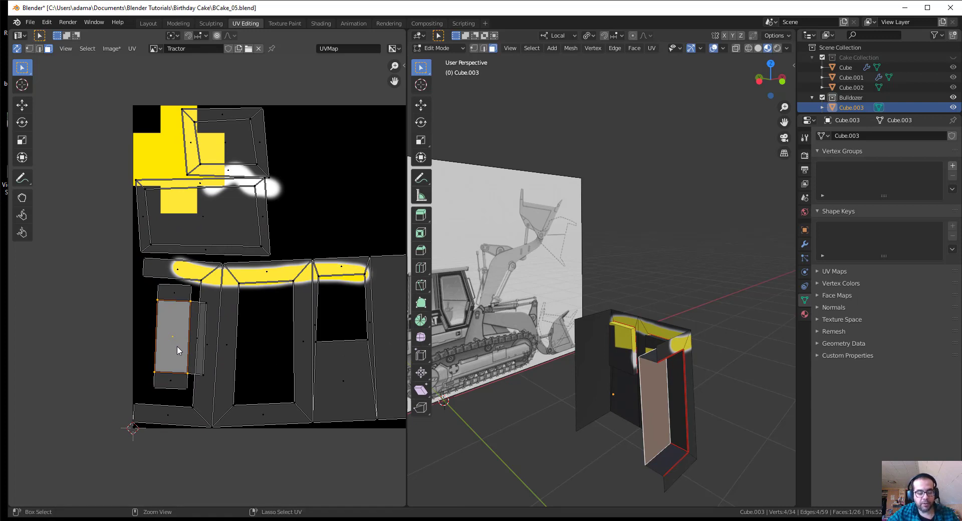
key(ctrl+l)
key(g)
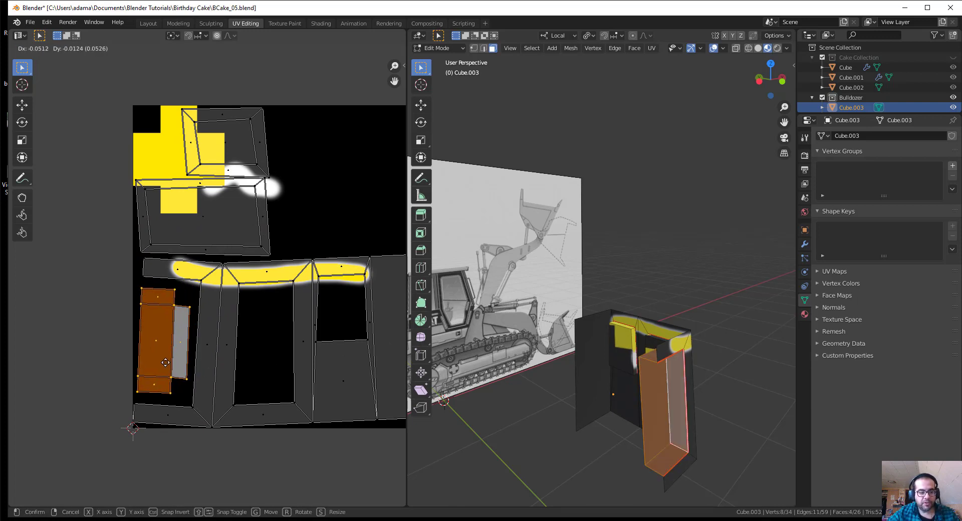
click(167, 369)
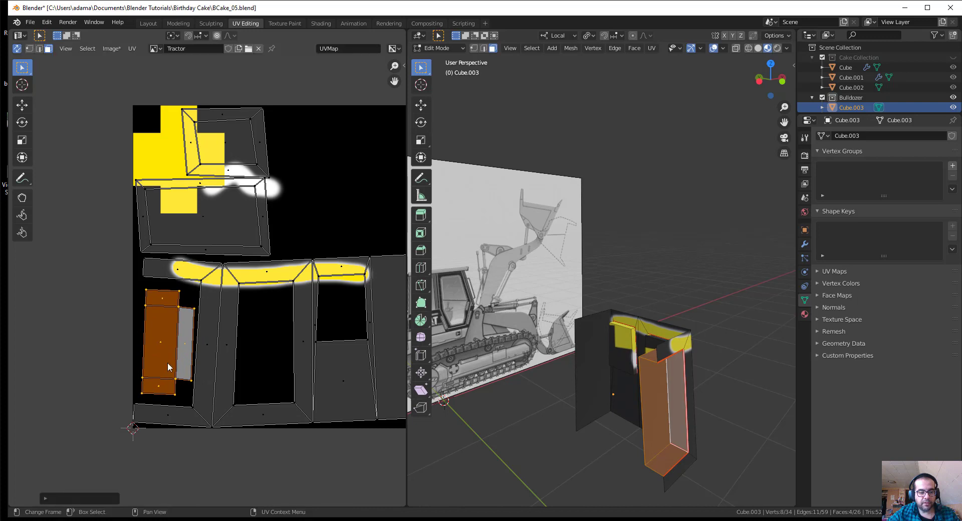
key(s)
click(263, 323)
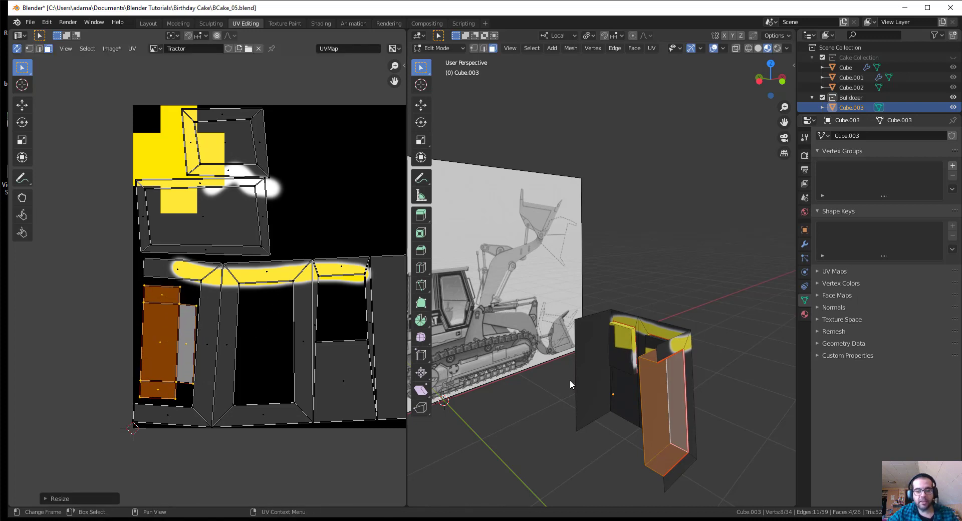
Step: Select the four corner edges of the larger remaining window recess and mark them as seams
middle_drag(623, 410, 585, 370)
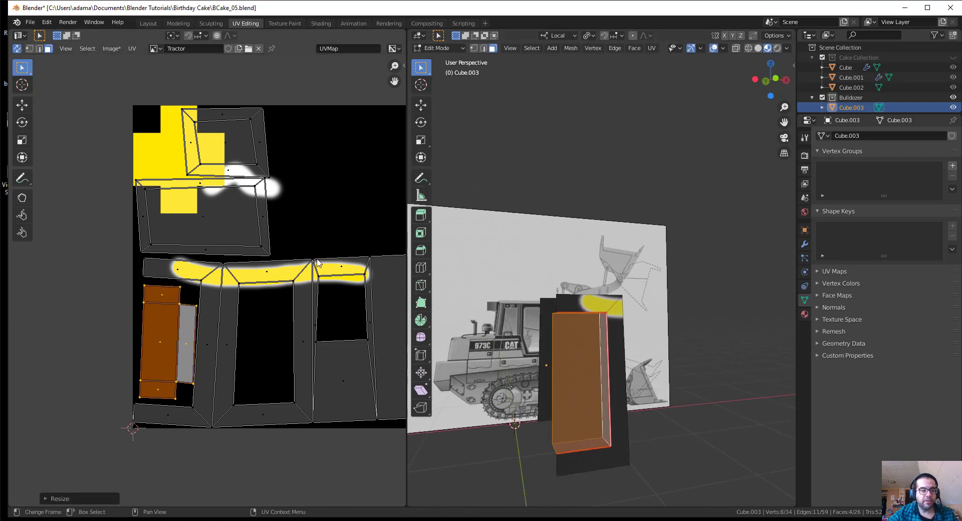
scroll(339, 249, up, 3)
click(303, 208)
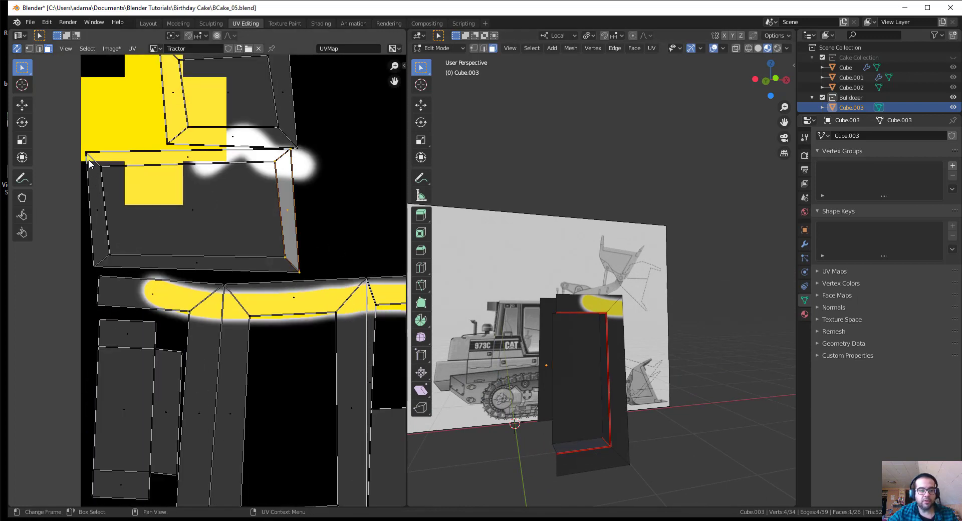
key(2)
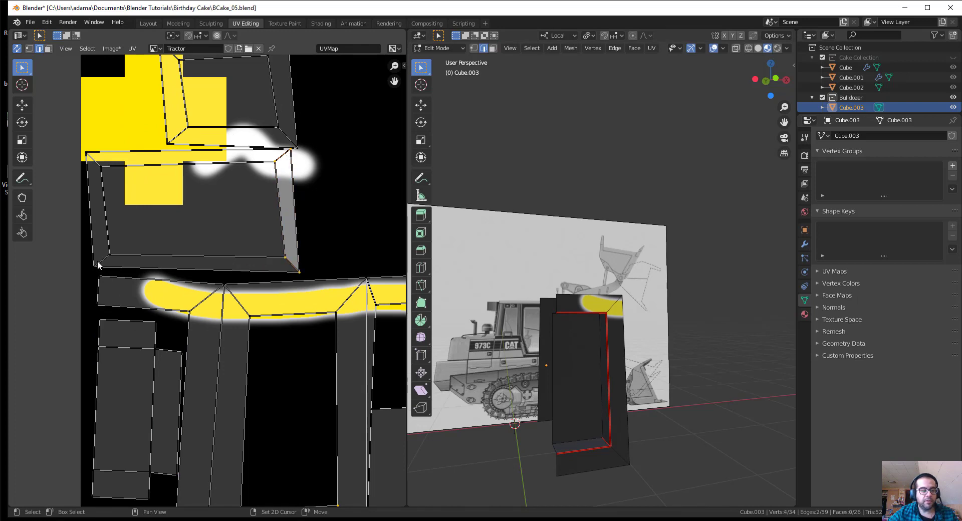
right_click(572, 155)
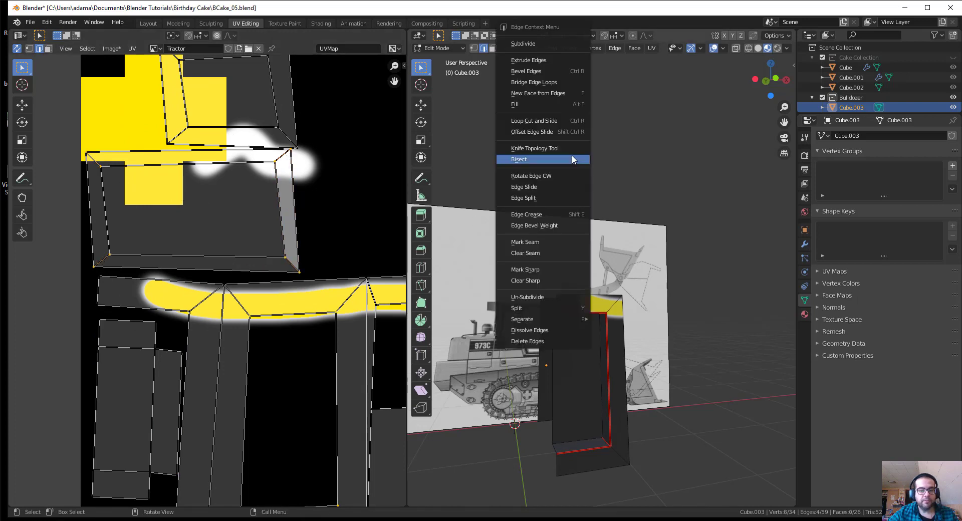
click(549, 242)
Step: Select the four corner edges of the smaller window recess and mark them as seams
middle_drag(206, 117, 171, 228)
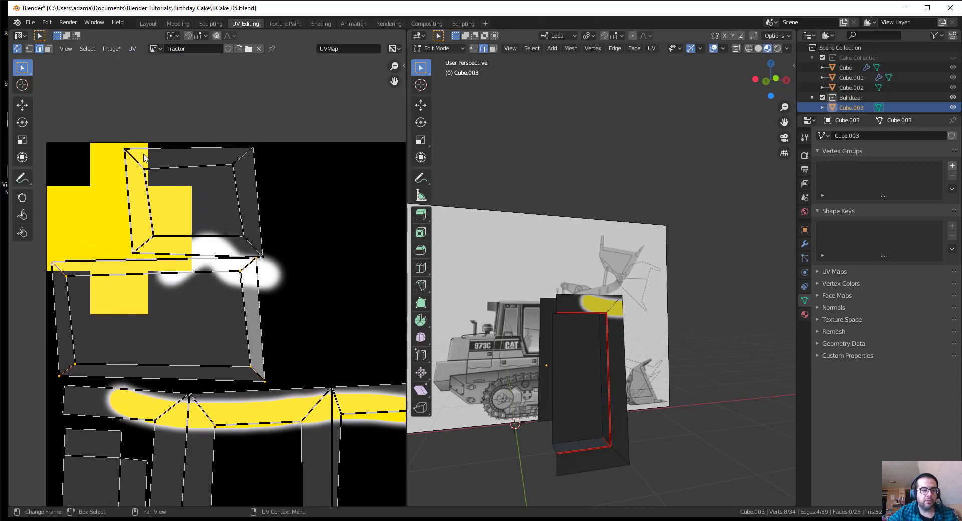
click(145, 244)
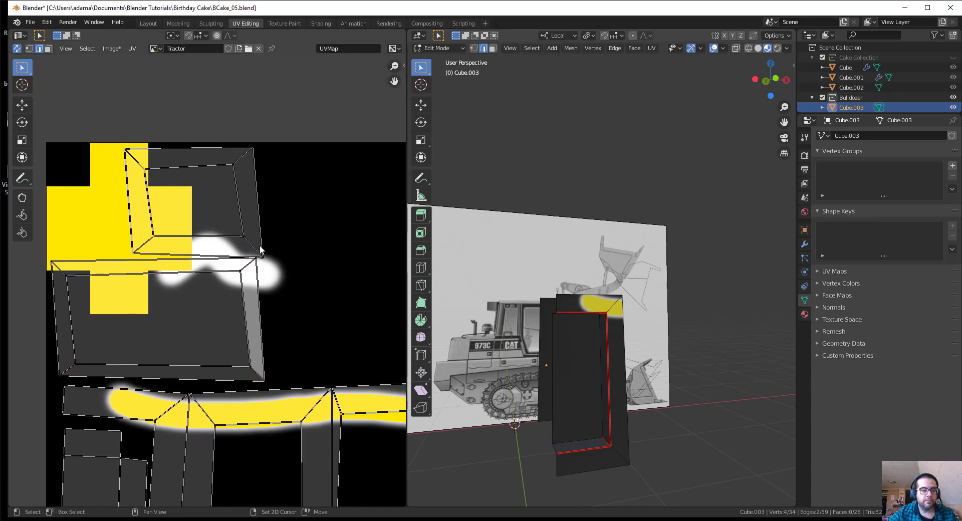
shift+click(239, 162)
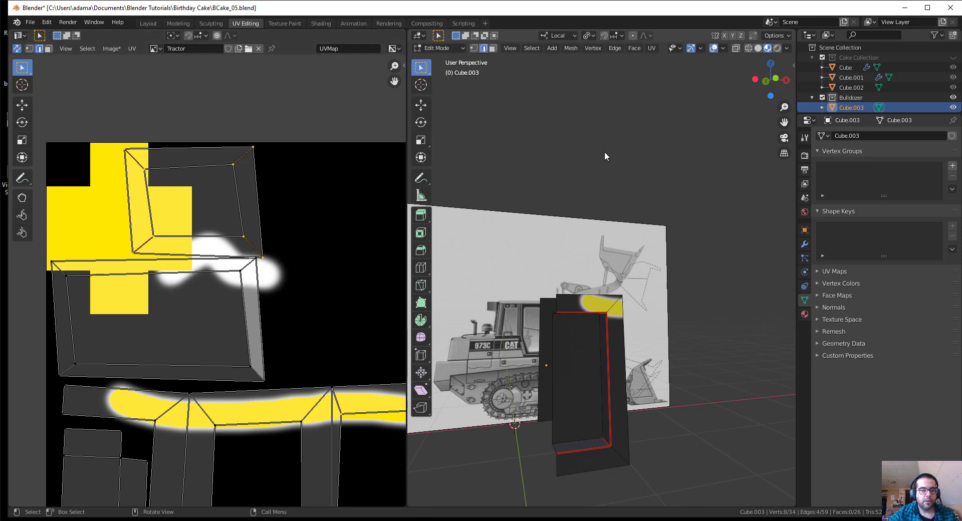
right_click(605, 157)
click(559, 245)
Step: Select all faces of both window recess islands, unwrap them again, and move them up clear of the other islands
scroll(167, 214, down, 3)
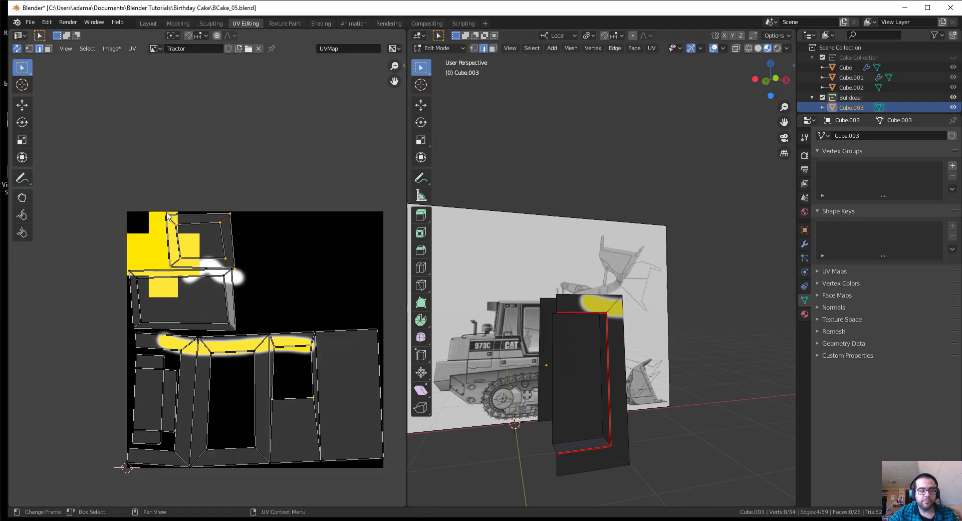
drag(245, 289, 279, 331)
drag(284, 180, 103, 329)
shift+click(223, 324)
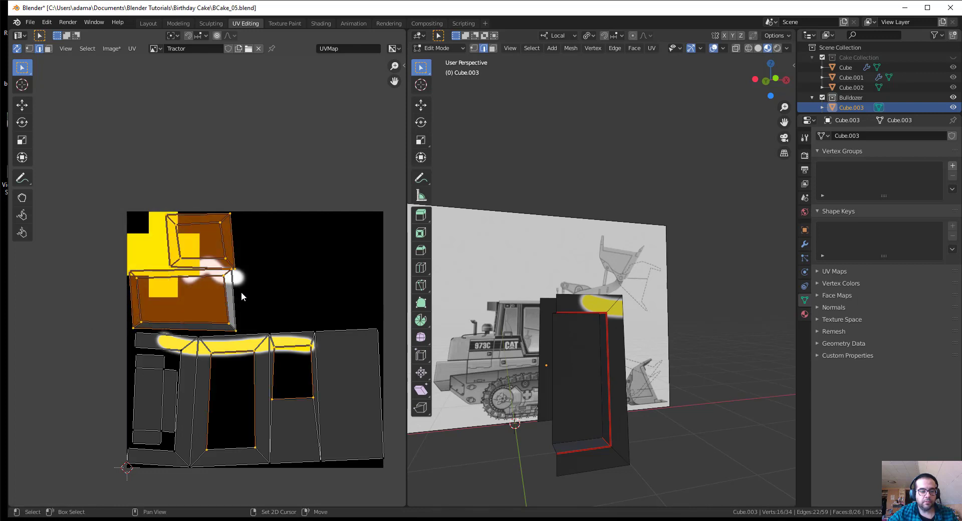
click(265, 229)
right_click(239, 198)
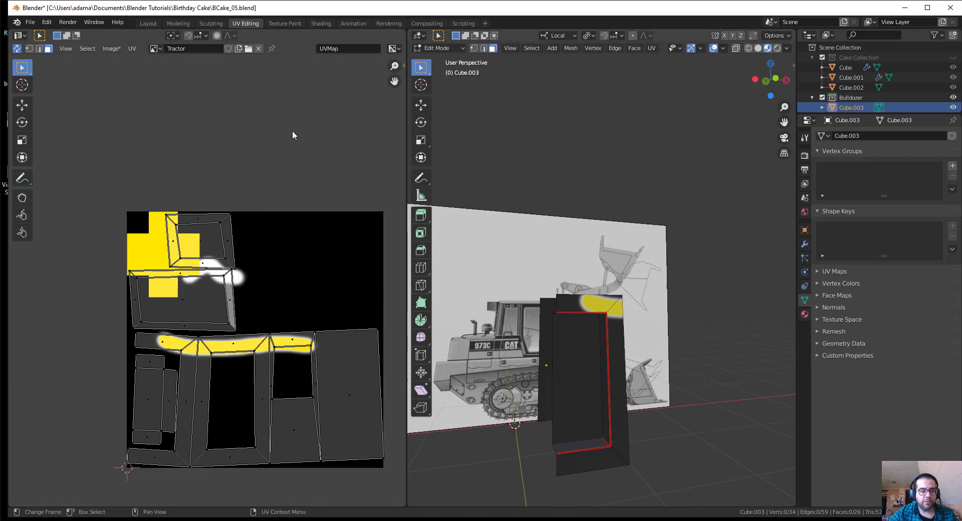
drag(298, 120, 50, 326)
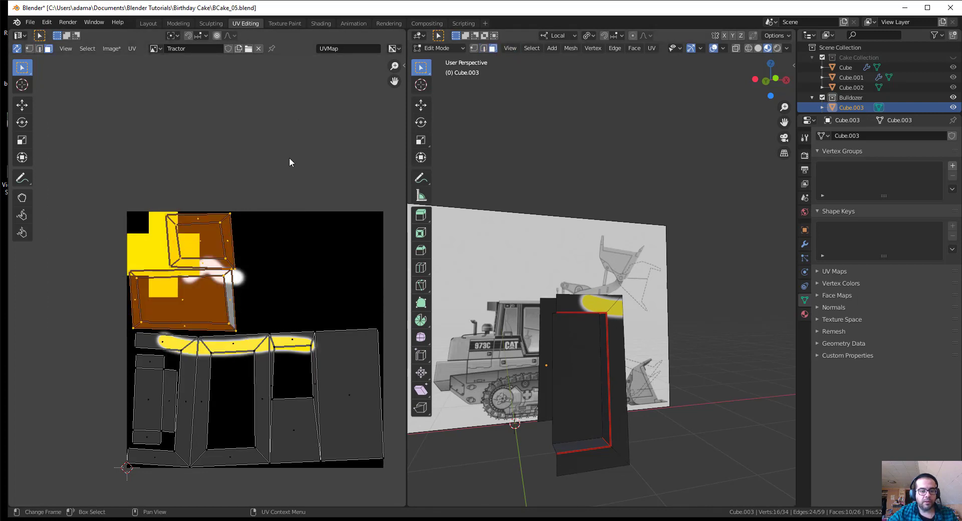
right_click(226, 234)
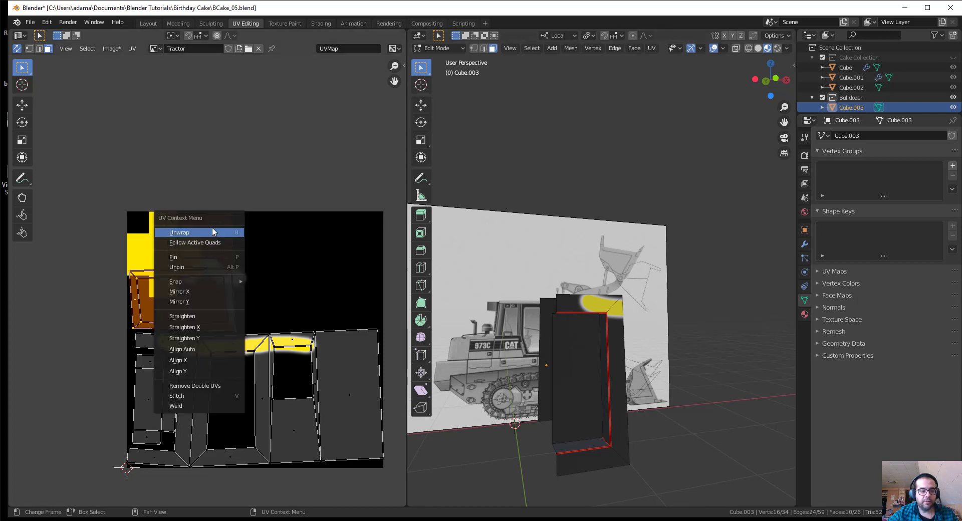
click(212, 232)
key(g)
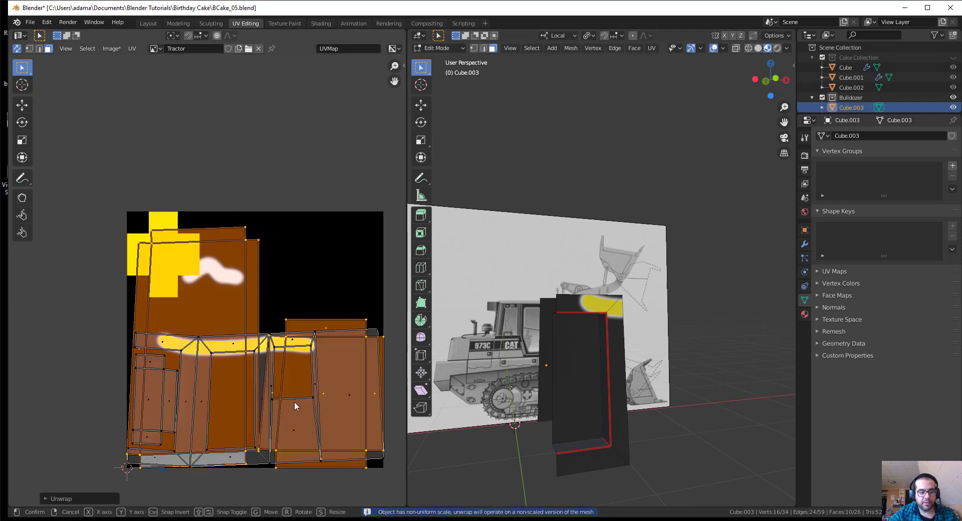
click(289, 235)
key(alt+a)
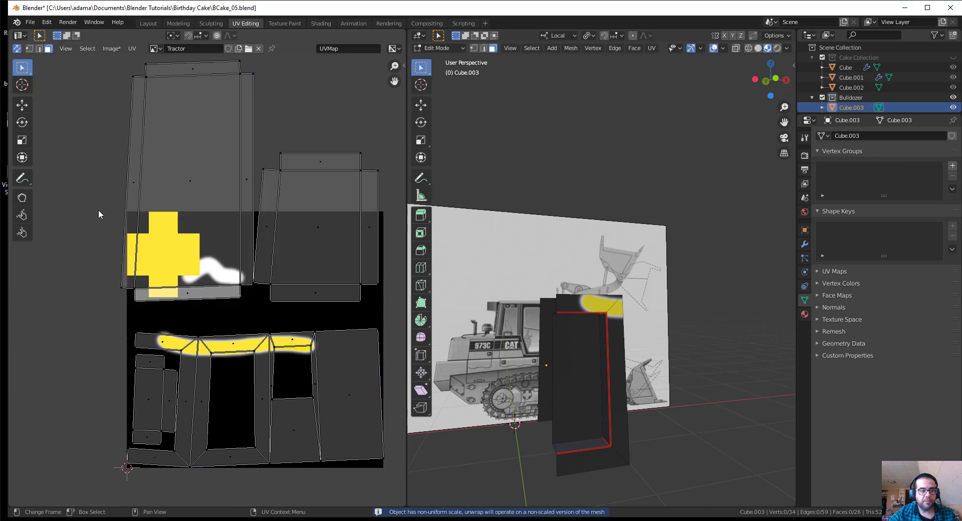
Step: Select the larger unwrapped recess island, shift it sideways and scale it down to roughly half size
drag(111, 58, 254, 310)
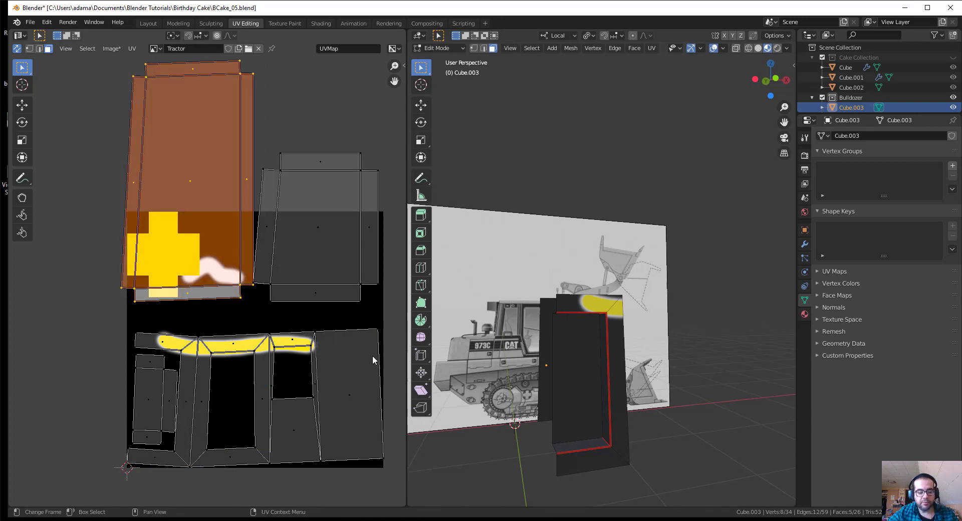
key(g)
click(340, 349)
key(s)
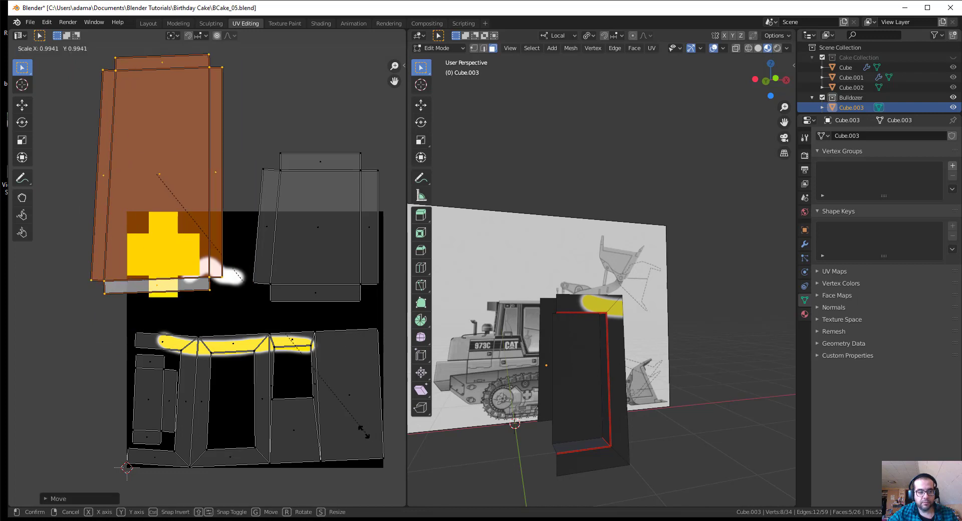
click(175, 258)
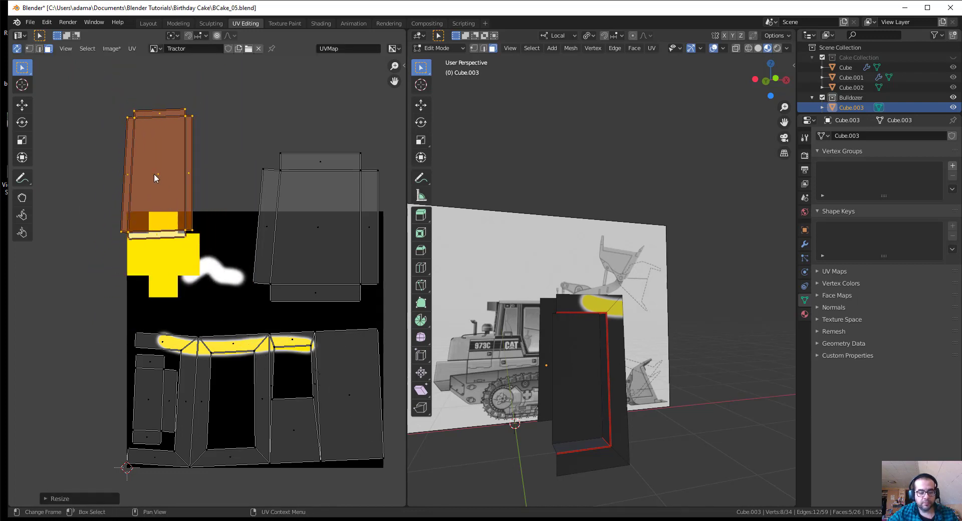
Step: Move the larger recess island into the tall empty window gap, shrink it to fit inside and center it
key(g)
click(238, 410)
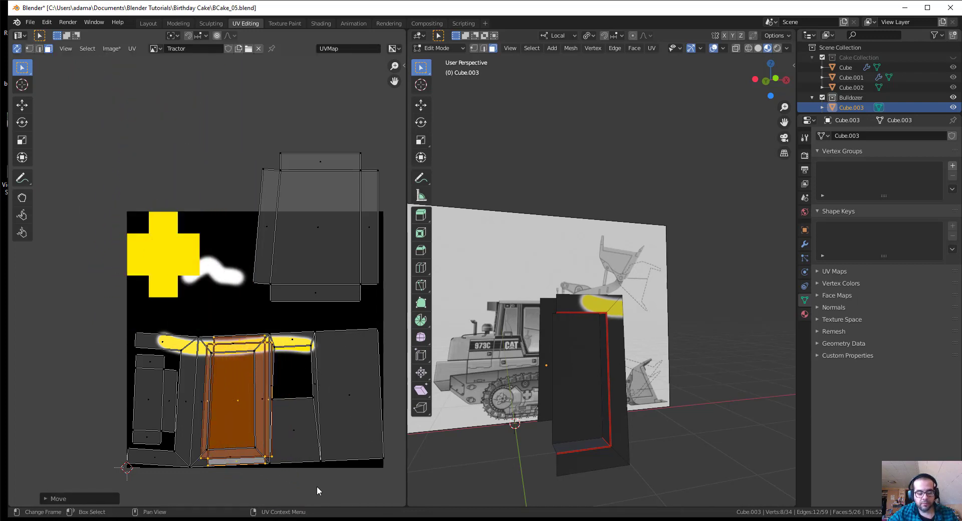
key(s)
click(248, 408)
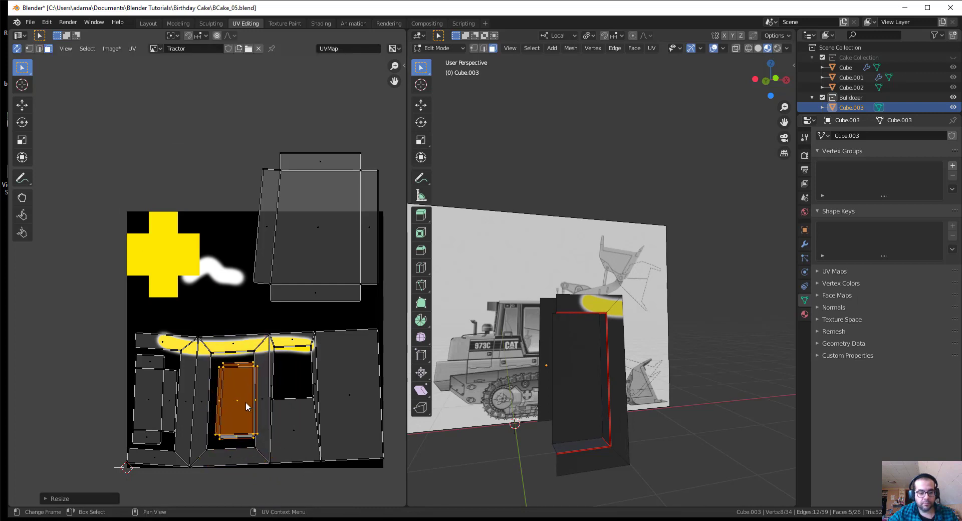
key(g)
click(241, 406)
Step: Select the smaller recess island, move it into the small upper window gap and scale it down to fit
drag(224, 108, 410, 314)
key(g)
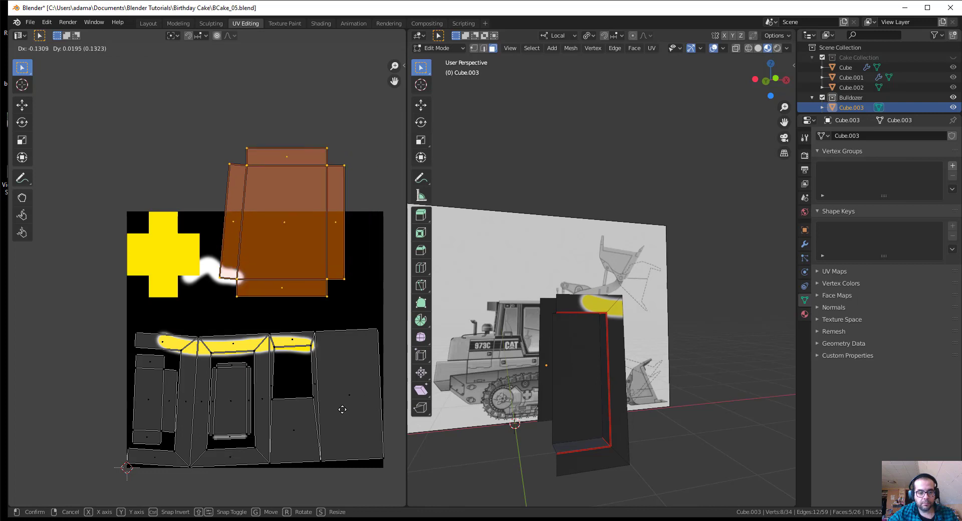
click(343, 409)
key(s)
click(295, 323)
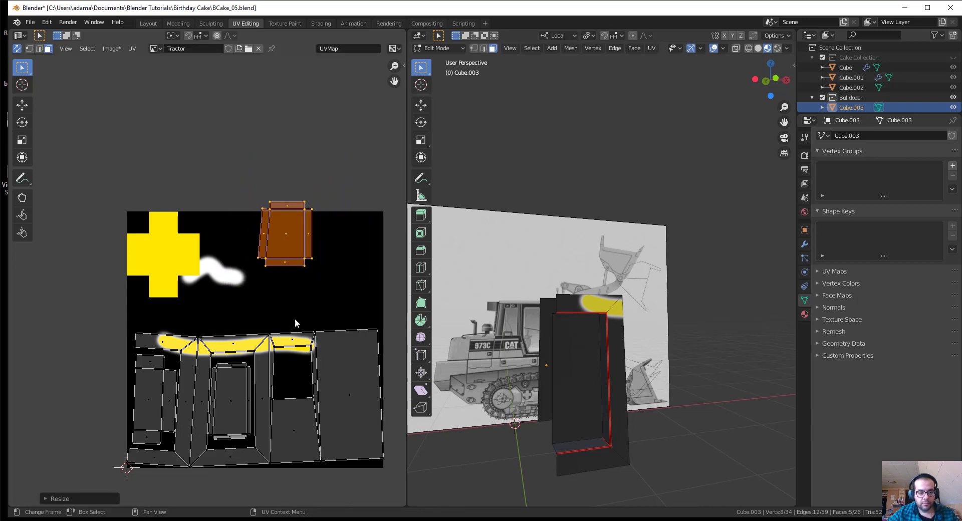
key(g)
click(276, 375)
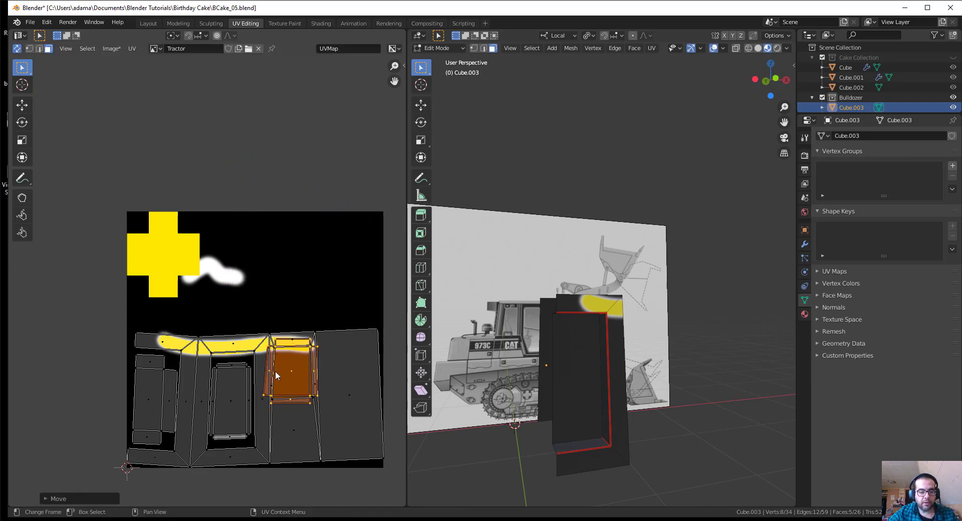
key(s)
click(310, 440)
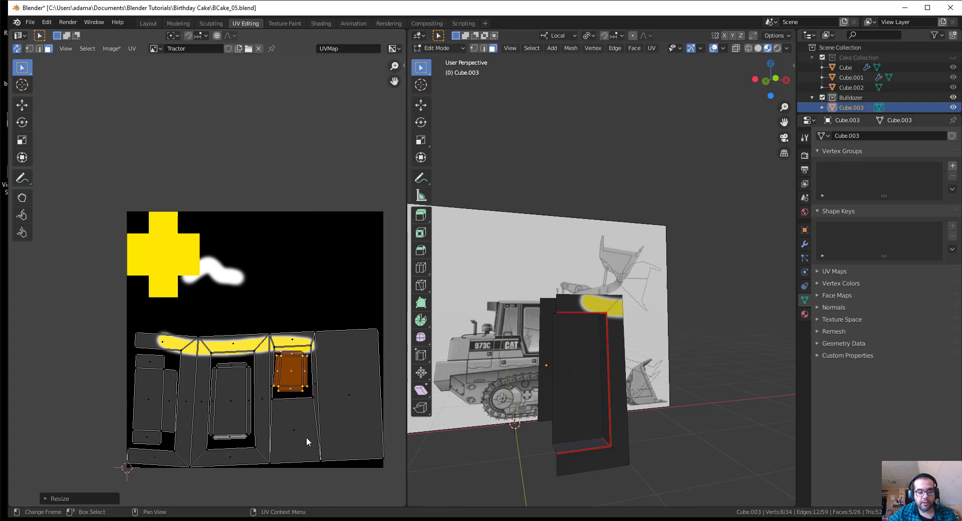
Step: Rotate the smaller recess island by about 5 degrees and shift it to center it in the small window gap
scroll(311, 441, up, 2)
middle_drag(370, 347, 315, 286)
key(r)
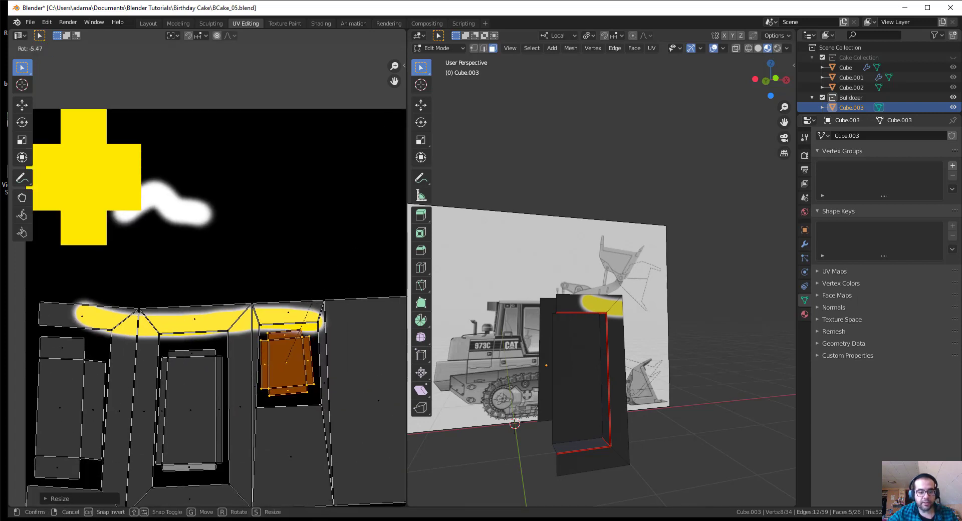
click(322, 321)
key(g)
click(300, 369)
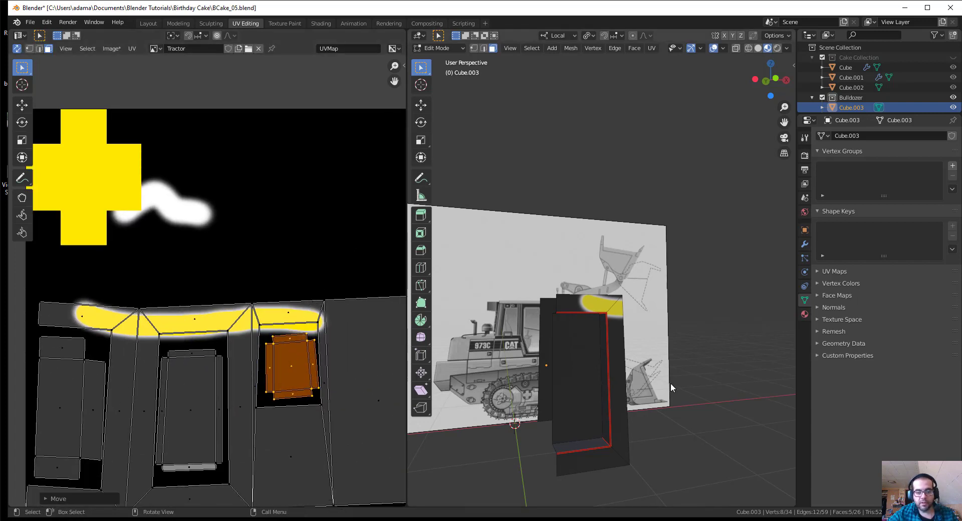
Step: Show the viewport's transform properties and switch the cab to Object Mode to examine its object scale
scroll(667, 384, down, 2)
middle_drag(714, 426, 678, 435)
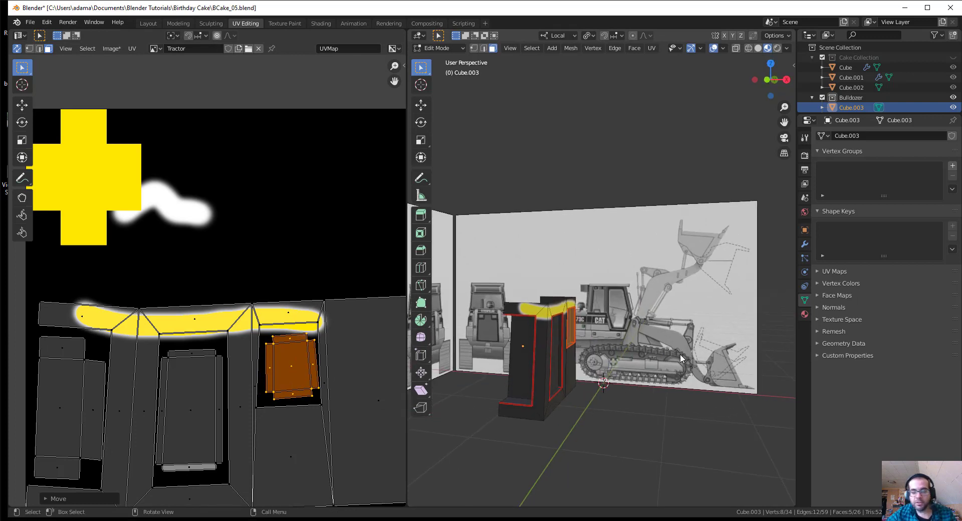
key(n)
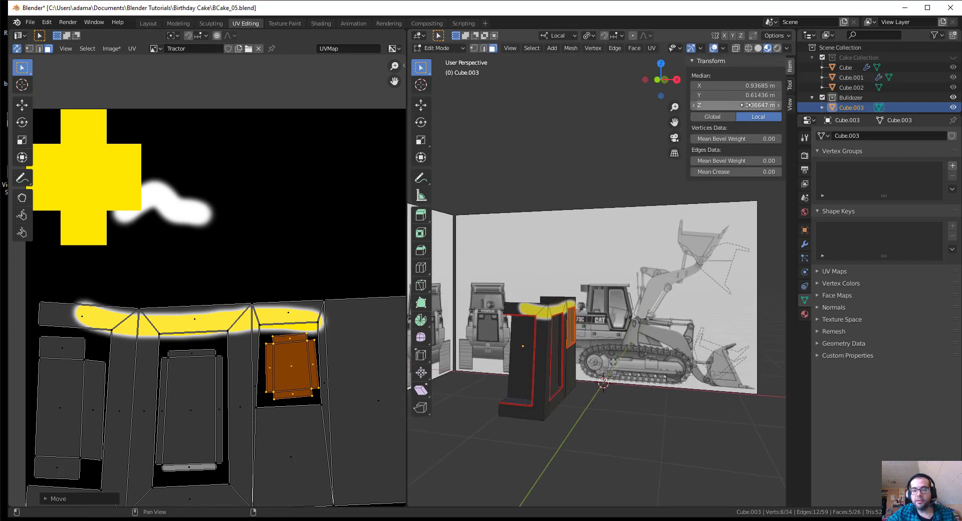
click(790, 104)
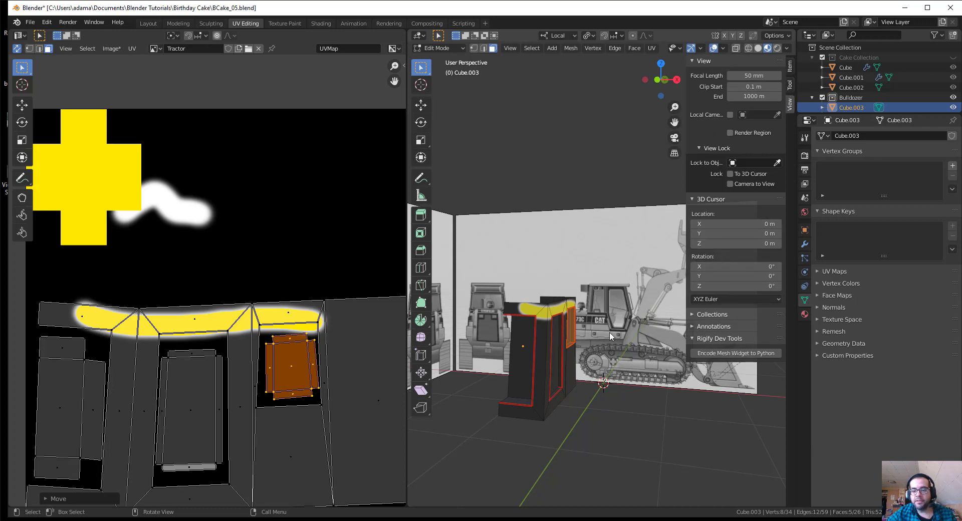
middle_drag(625, 355, 619, 353)
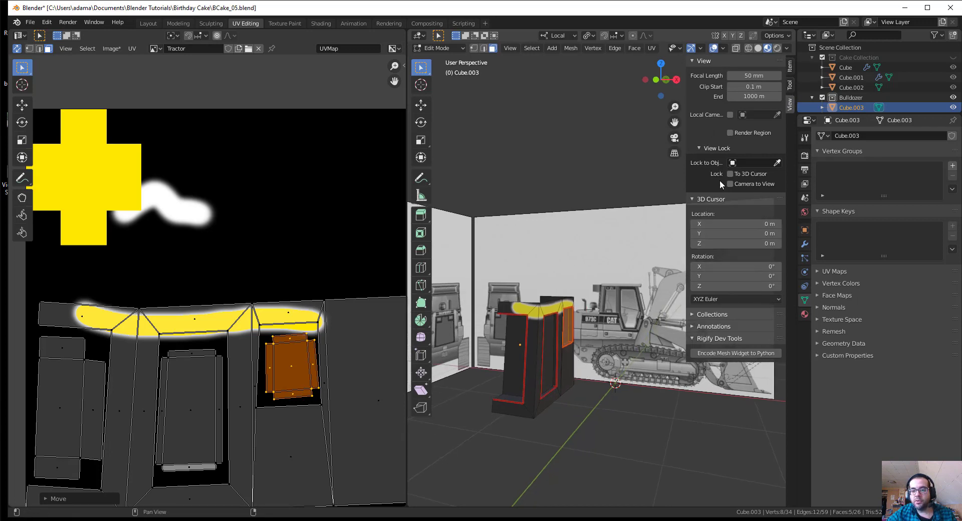
click(791, 68)
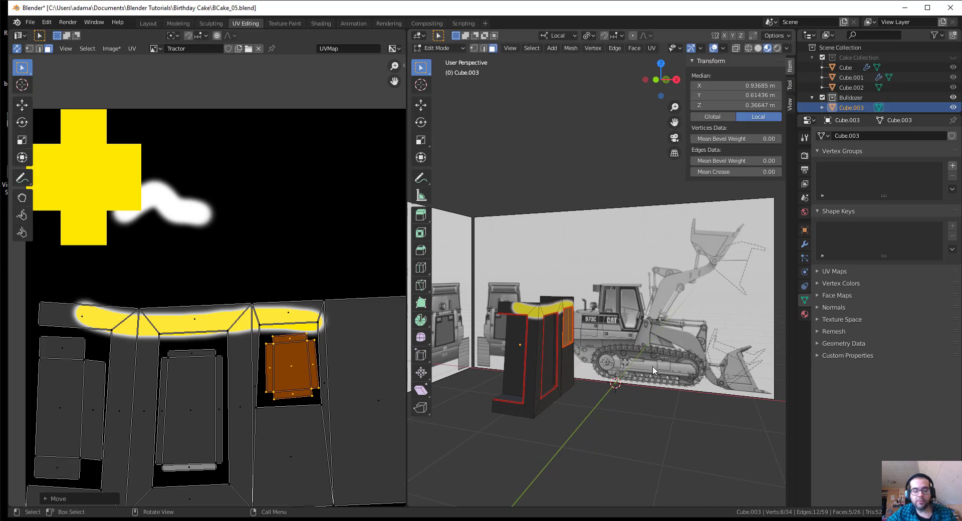
key(ctrl+Tab)
click(575, 366)
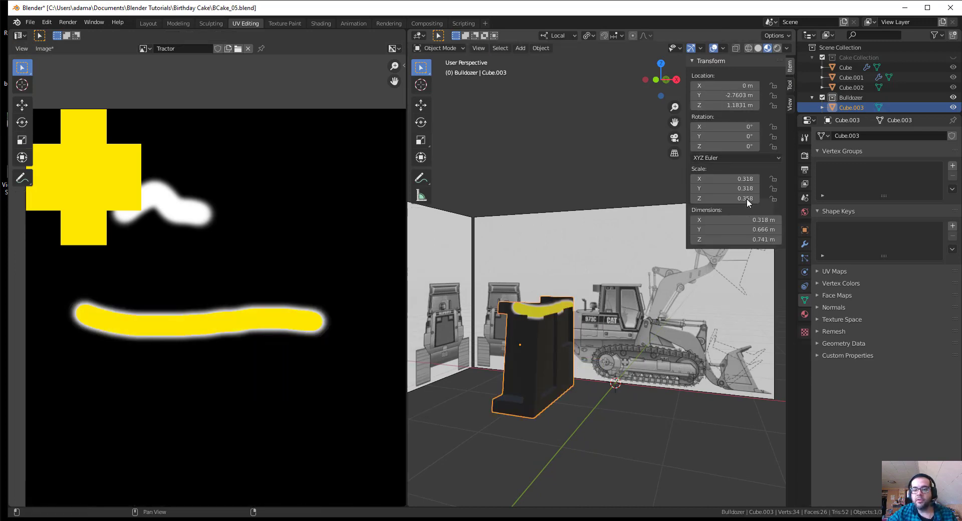
Step: Reveal all hidden bulldozer parts and select only the cab, viewing it together with the whole model
middle_drag(548, 424, 519, 381)
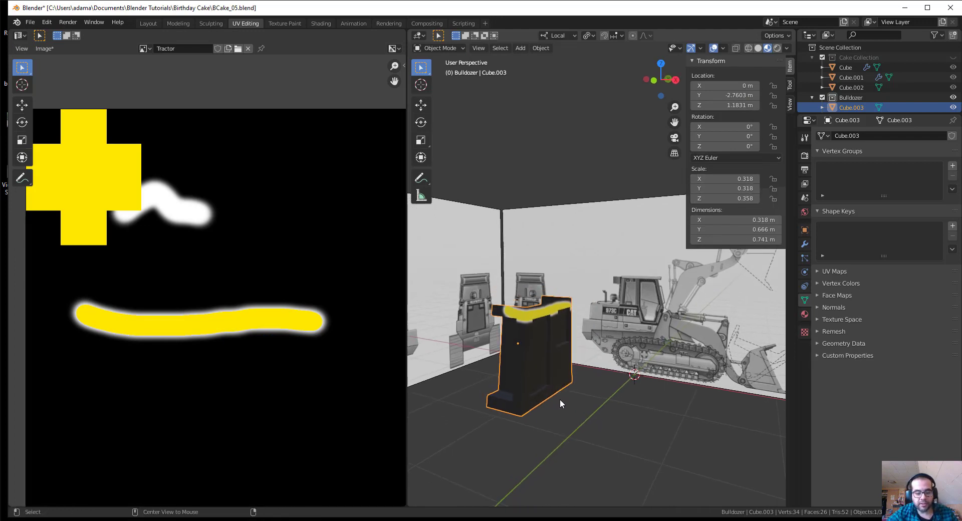
key(alt+h)
scroll(358, 296, down, 3)
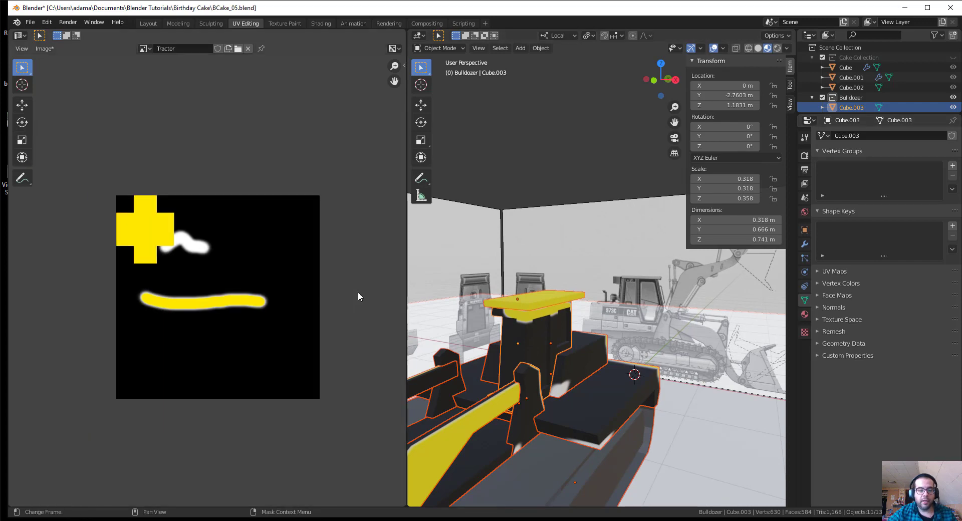
click(519, 339)
middle_drag(519, 339, 575, 302)
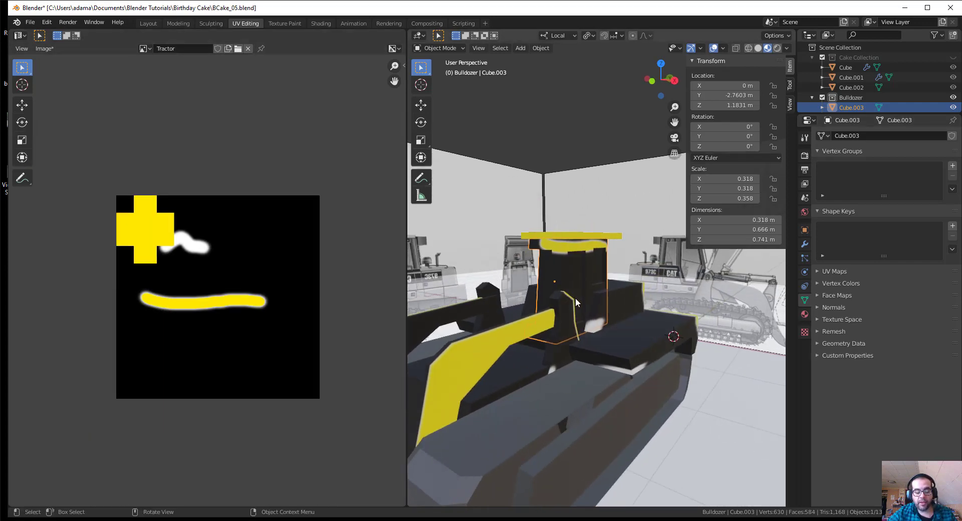
right_click(575, 303)
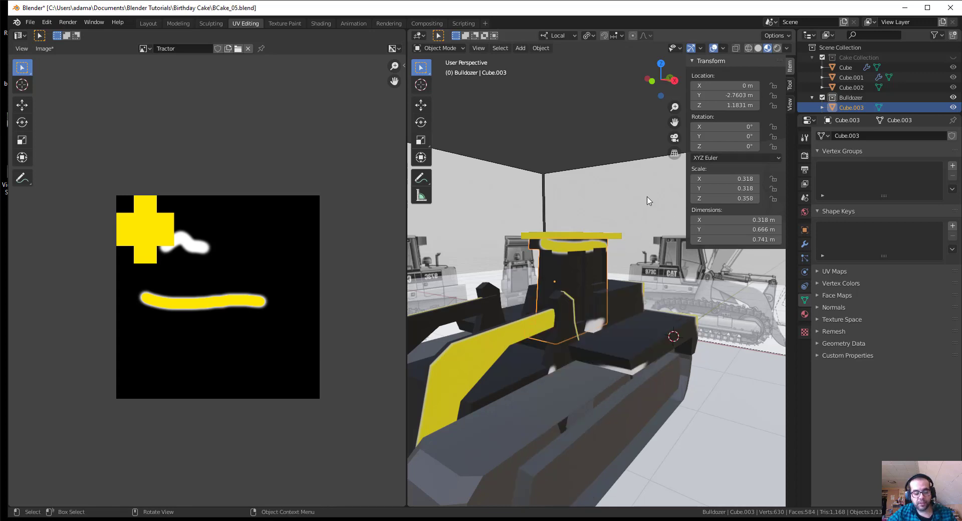
Step: Apply the cab's transforms using All Transforms to Deltas, and reselect only the cab
key(ctrl+a)
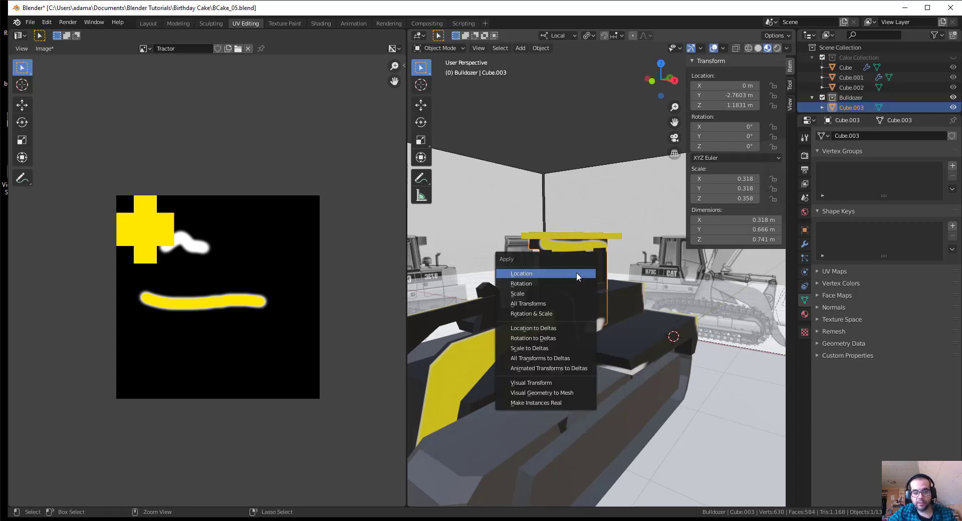
click(554, 358)
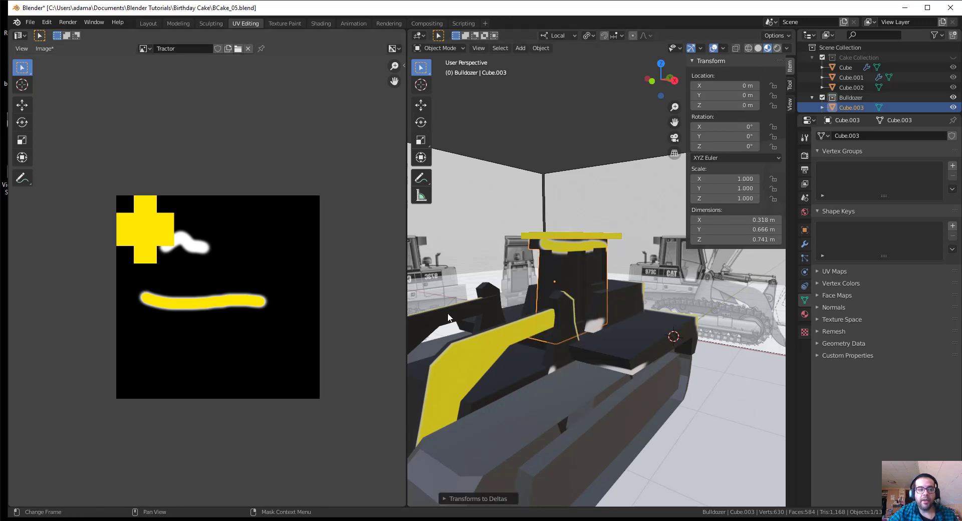
key(a)
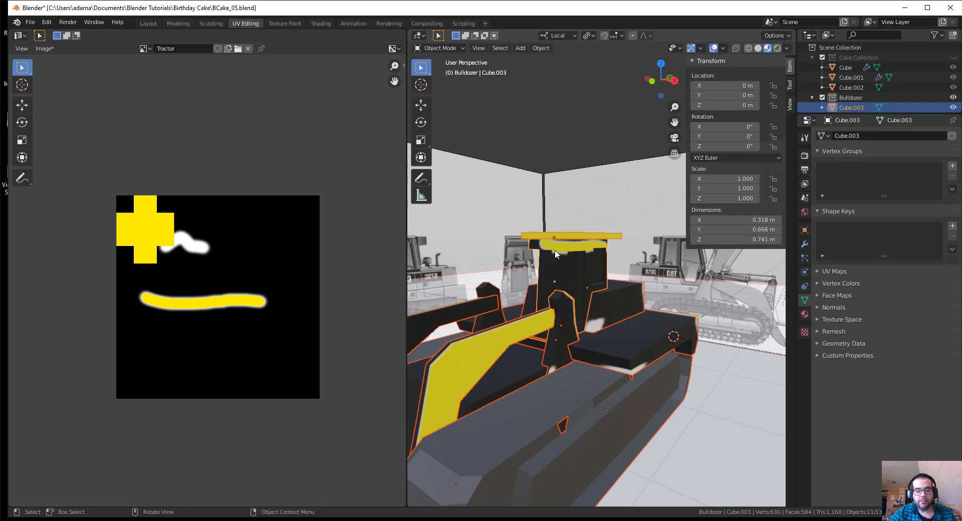
click(556, 254)
Step: Unwrap all of the cab's faces again in Edit Mode and rotate the whole UV layout about 90 degrees to set the frame upright
key(ctrl+Tab)
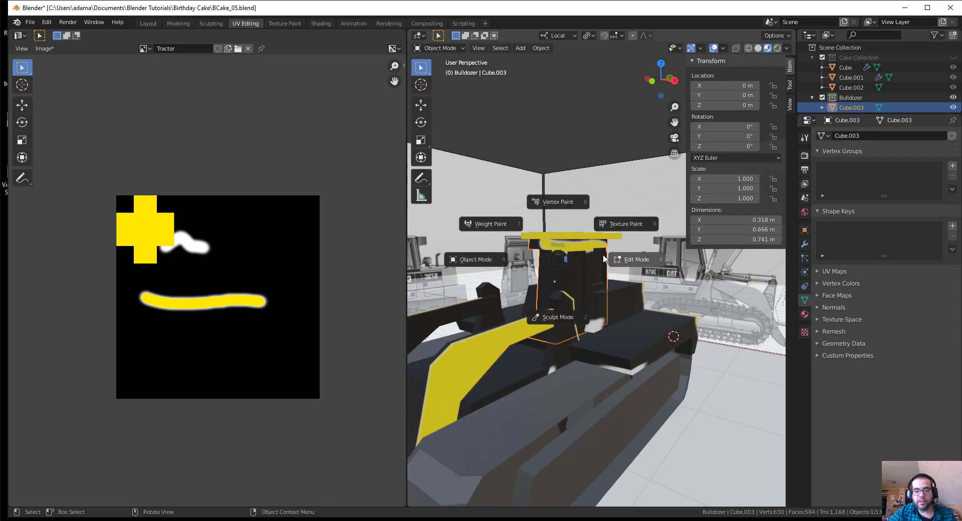
click(612, 261)
key(a)
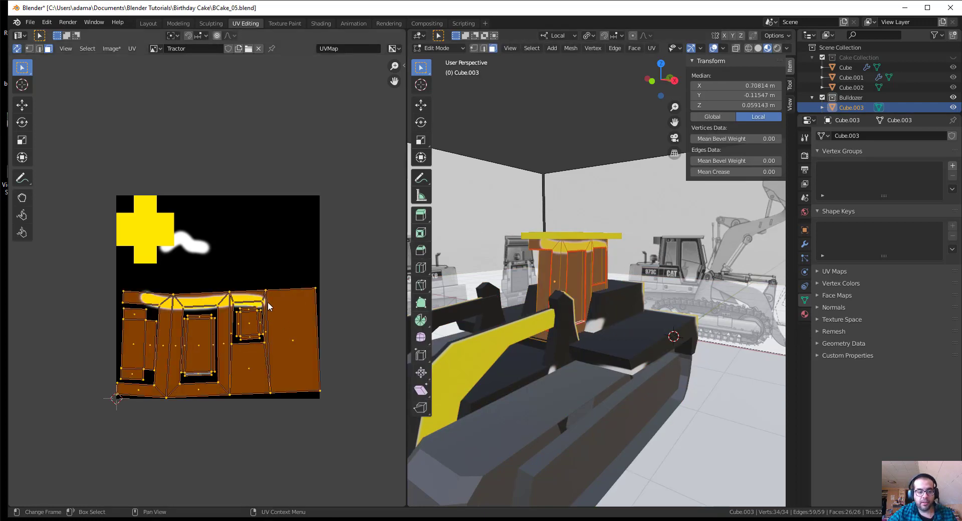
right_click(293, 255)
click(270, 255)
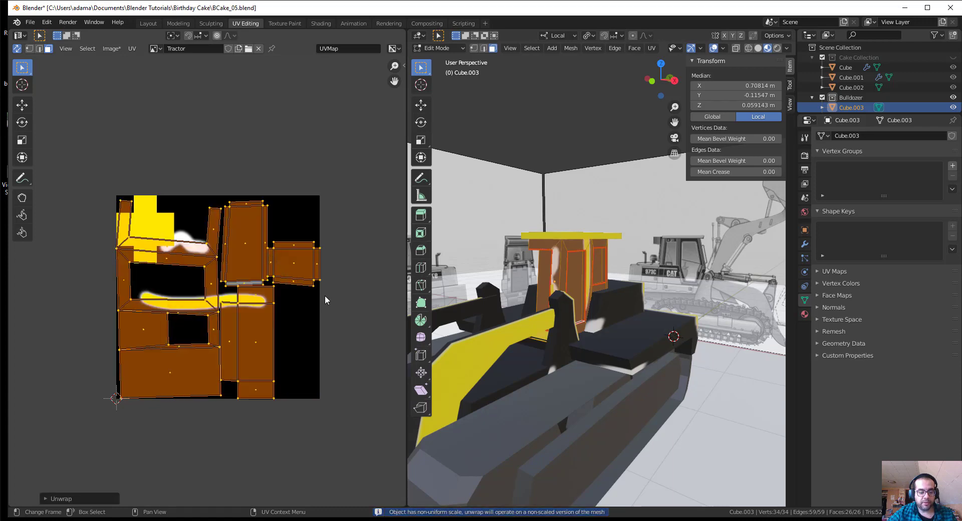
key(r)
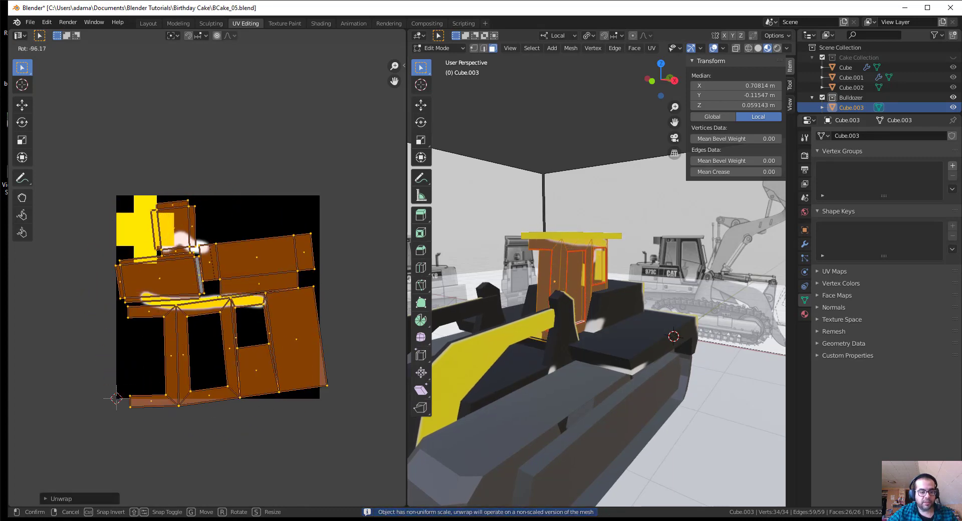
click(215, 232)
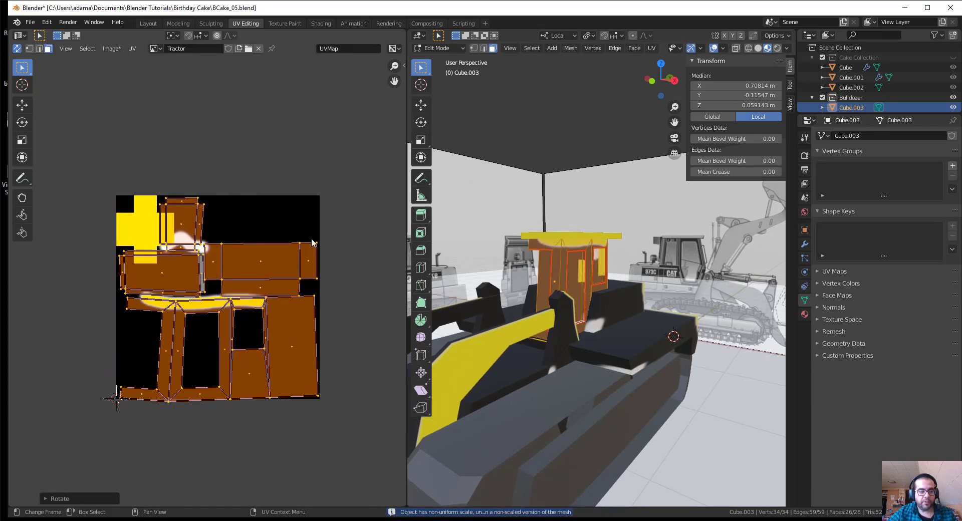
Step: Select only the large window recess island on the UV layout and rotate it about 90 degrees to stand upright
key(alt+a)
scroll(331, 230, up, 1)
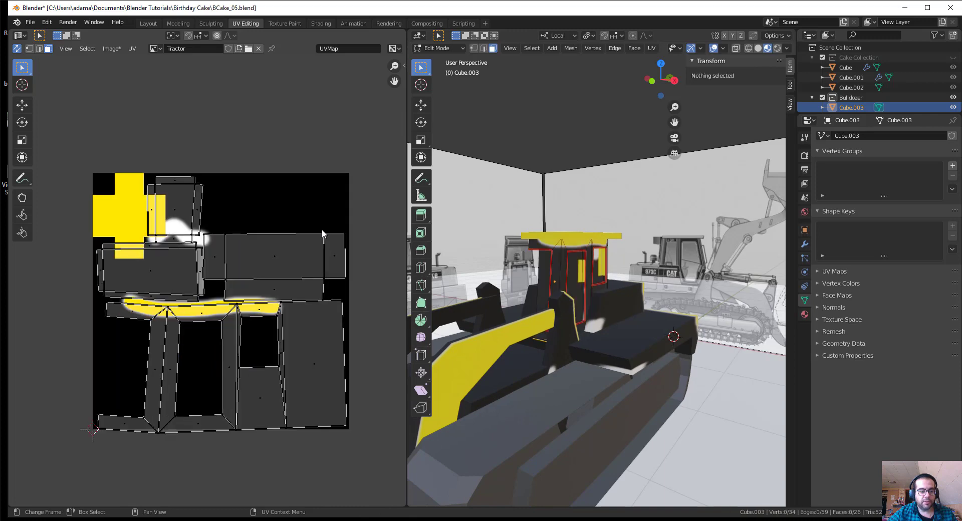
click(194, 266)
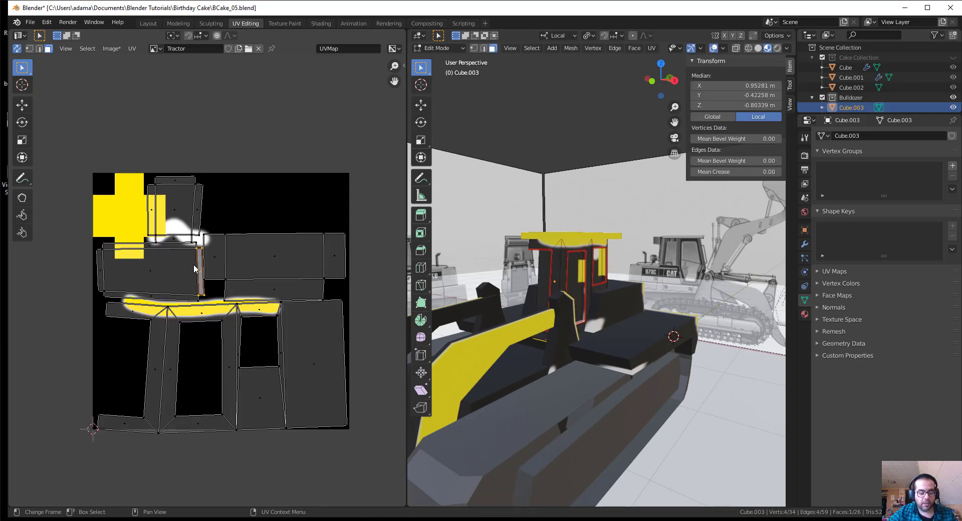
key(a)
key(ctrl+z)
key(alt)
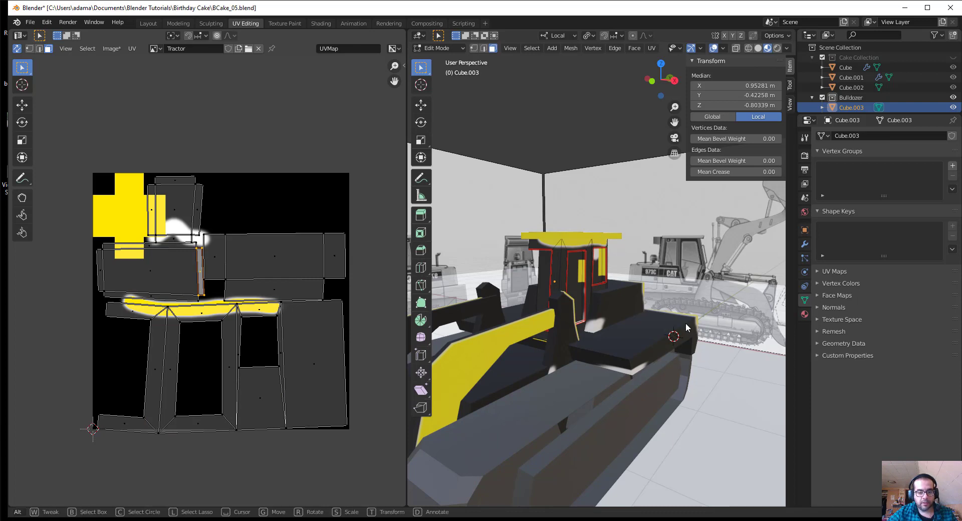
alt+click(149, 284)
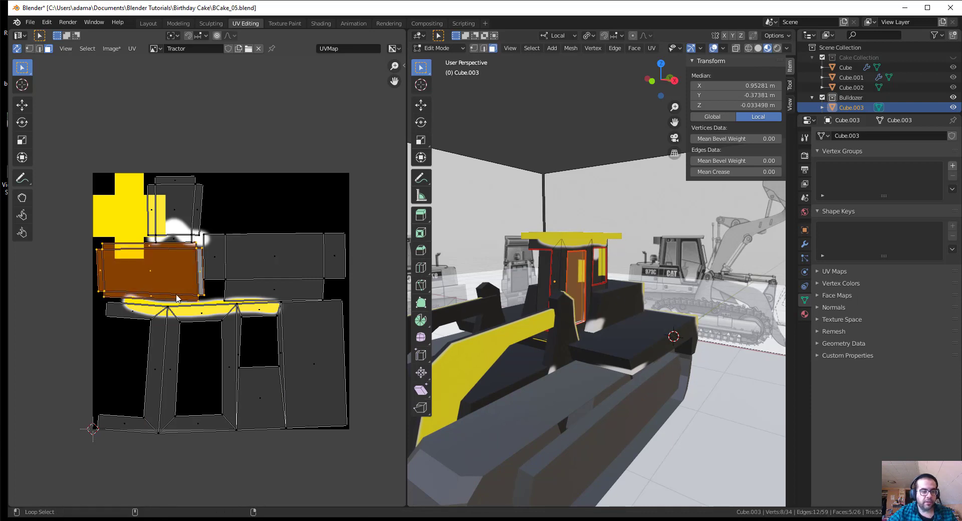
key(r)
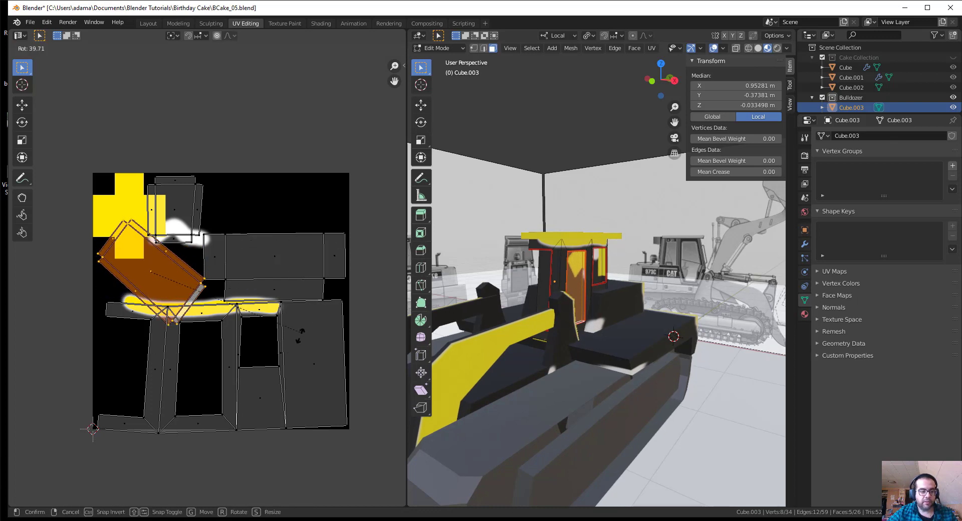
click(166, 275)
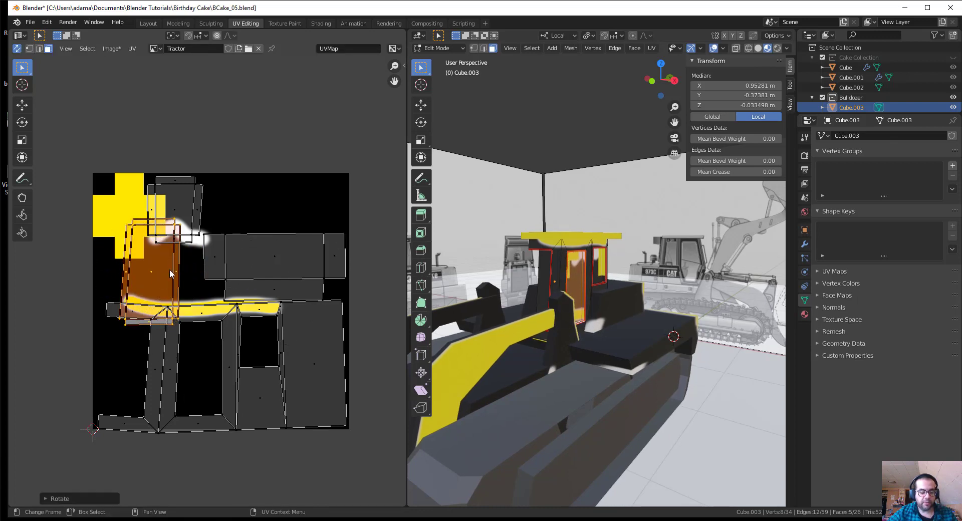
Step: Move the large recess island into the frame's open-sided window gap and scale it down to fit inside
key(g)
click(142, 365)
key(s)
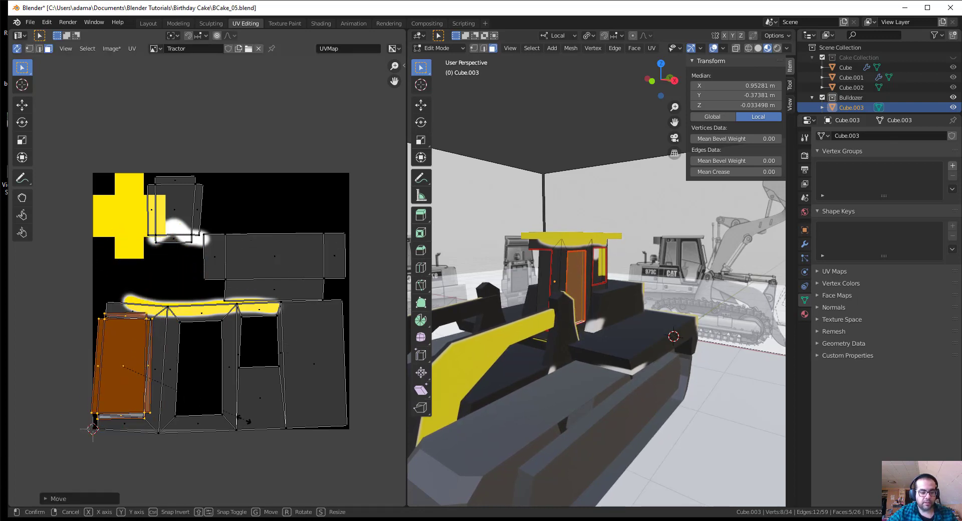
click(188, 404)
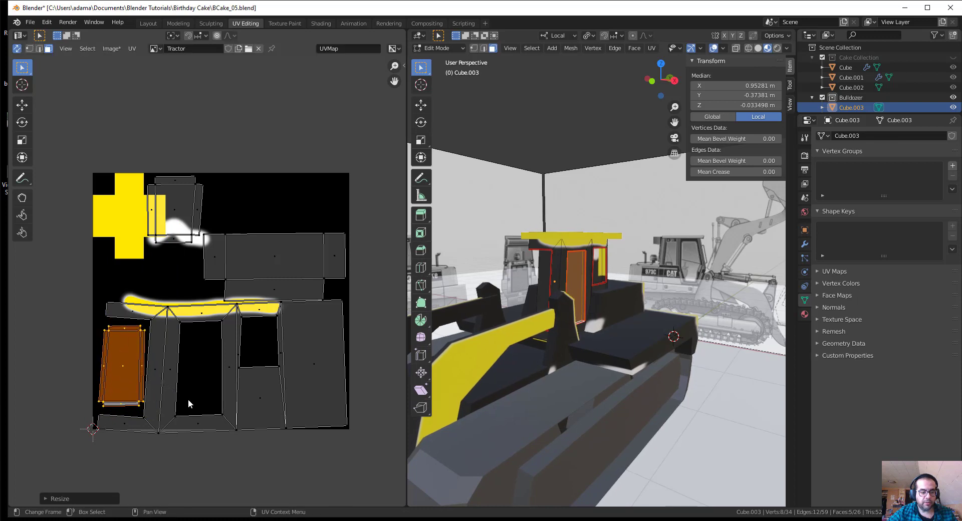
key(g)
click(124, 368)
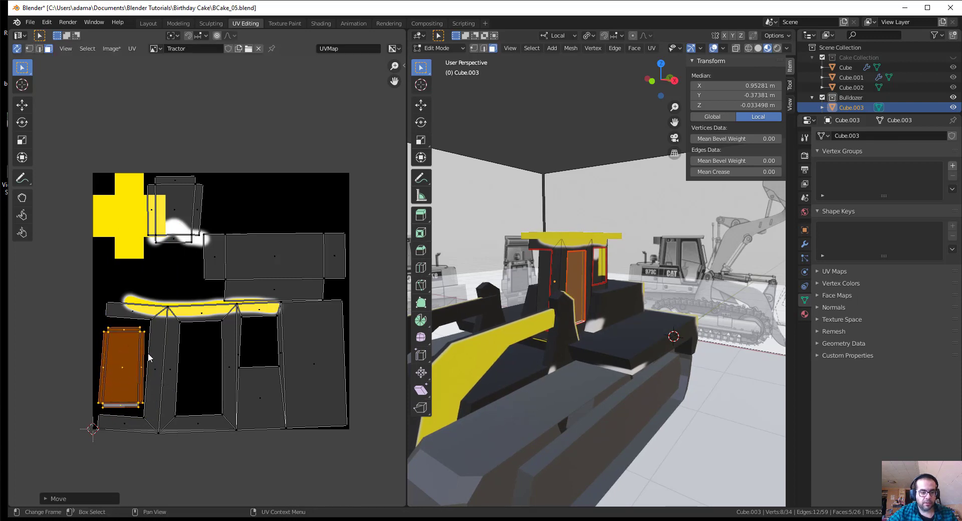
Step: Select the four-face recess island and rotate it about 90 degrees so it stands upright
click(263, 262)
key(r)
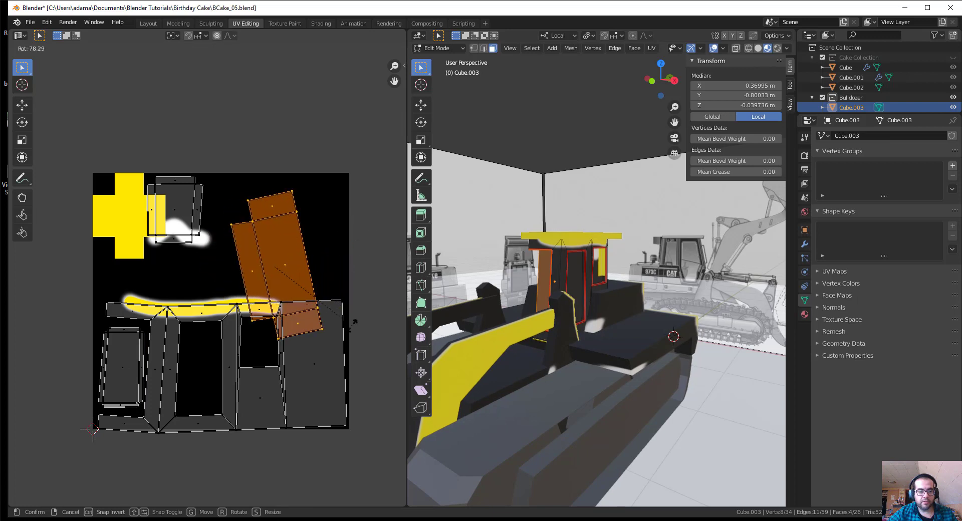
click(352, 364)
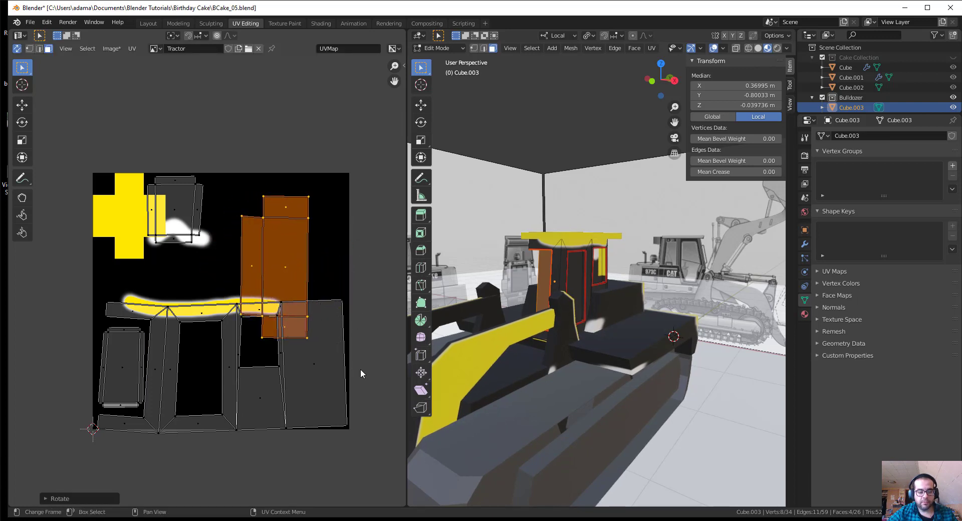
text(r90)
key(Return)
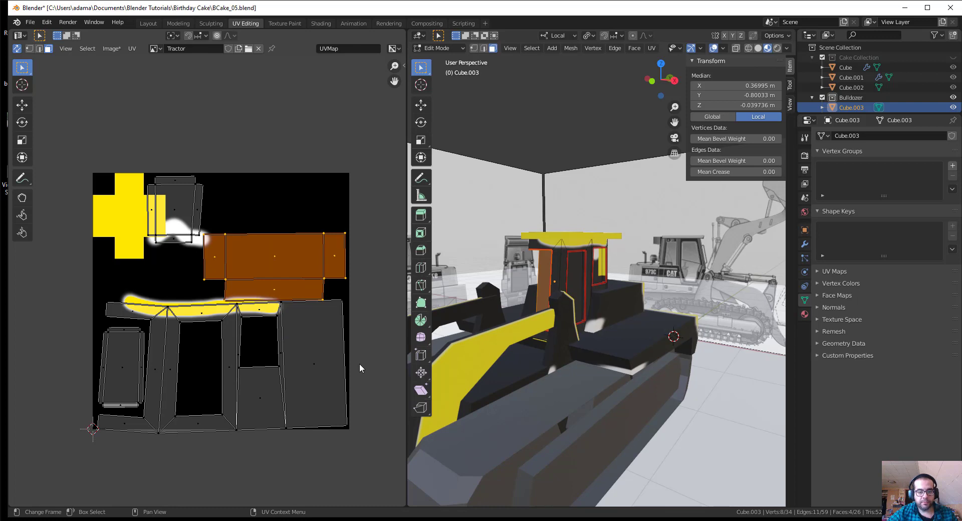
key(r)
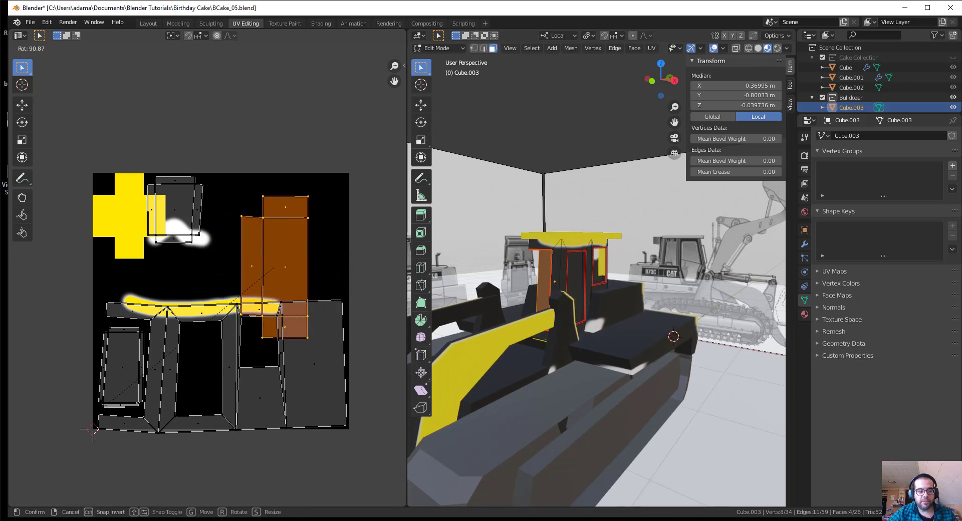
key(Return)
Step: Scale the four-face island to about half size, place it in the frame's middle window gap and fine-tune its size
key(s)
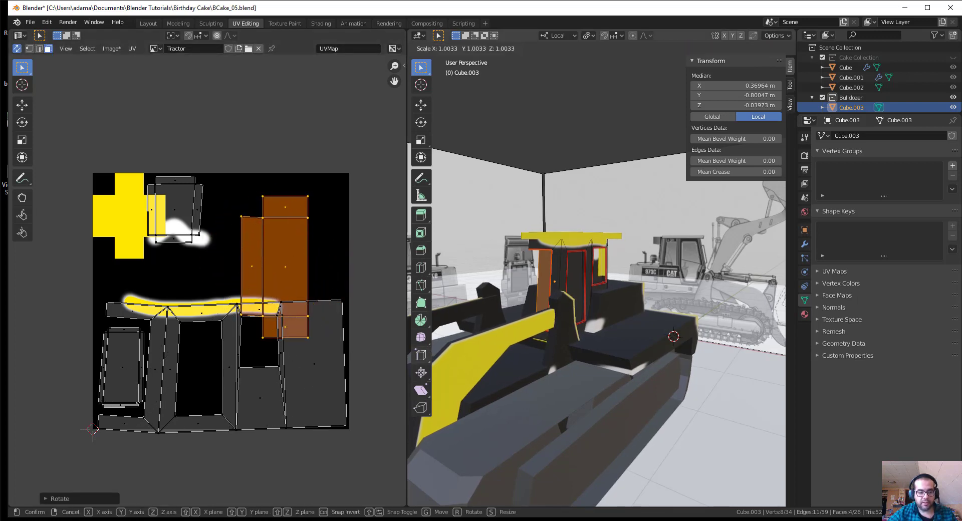
key(Escape)
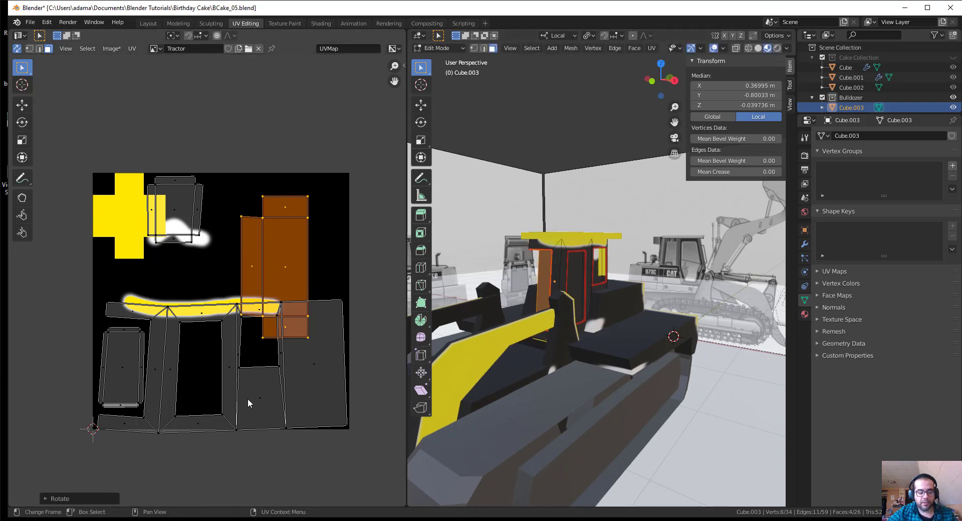
key(s)
key(Return)
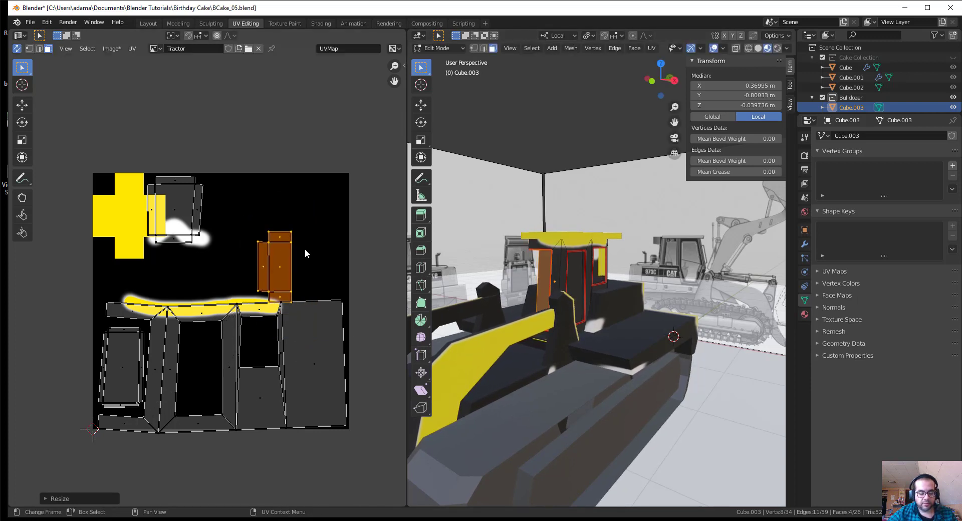
key(g)
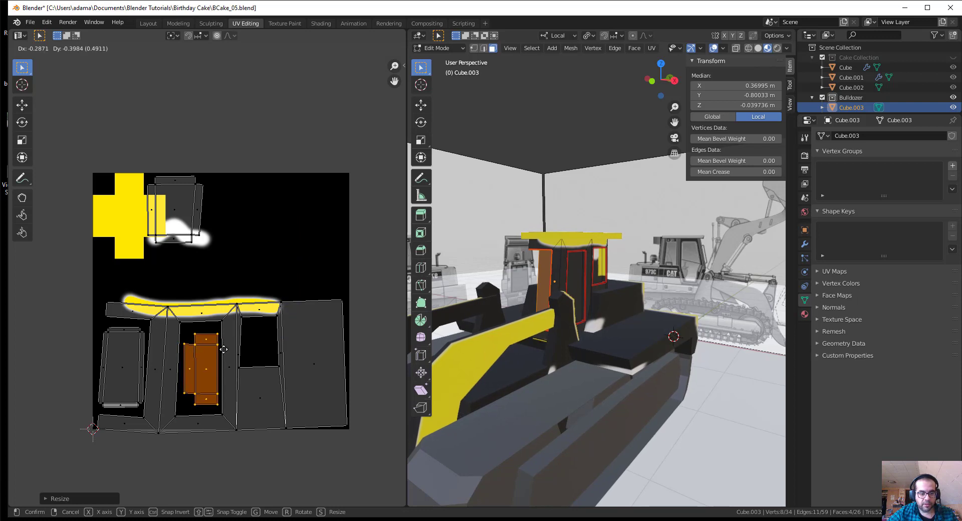
key(Return)
key(s)
key(Return)
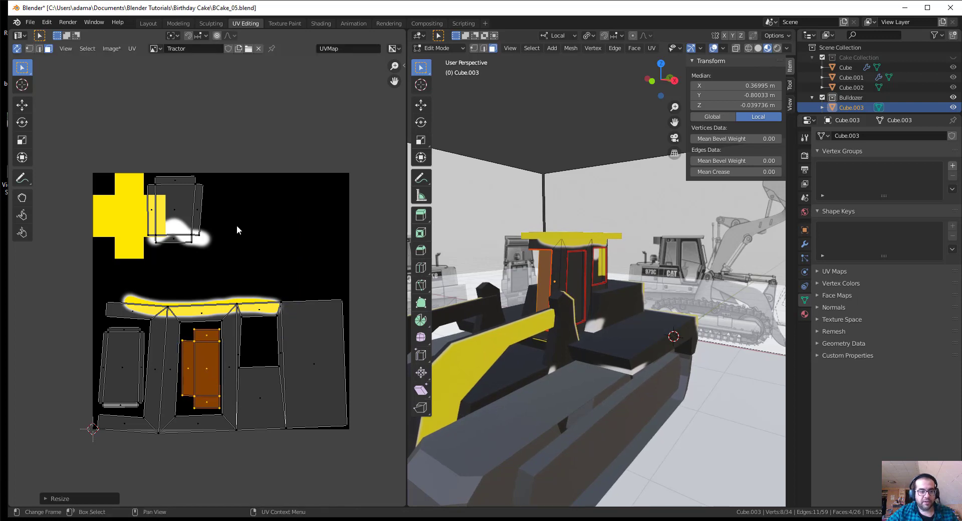
Step: Select the smallest recess island, move it into the small upper window gap and scale it down to fit
click(187, 221)
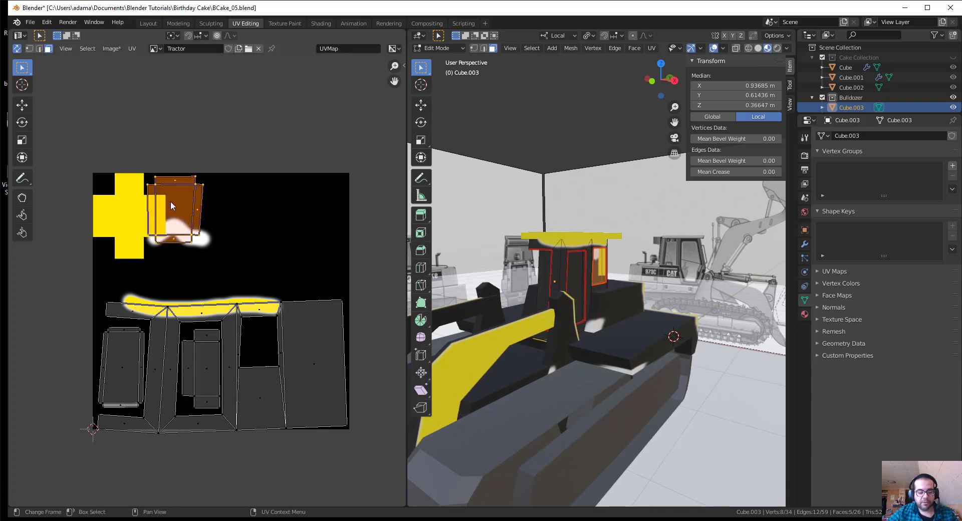
key(g)
key(Return)
key(s)
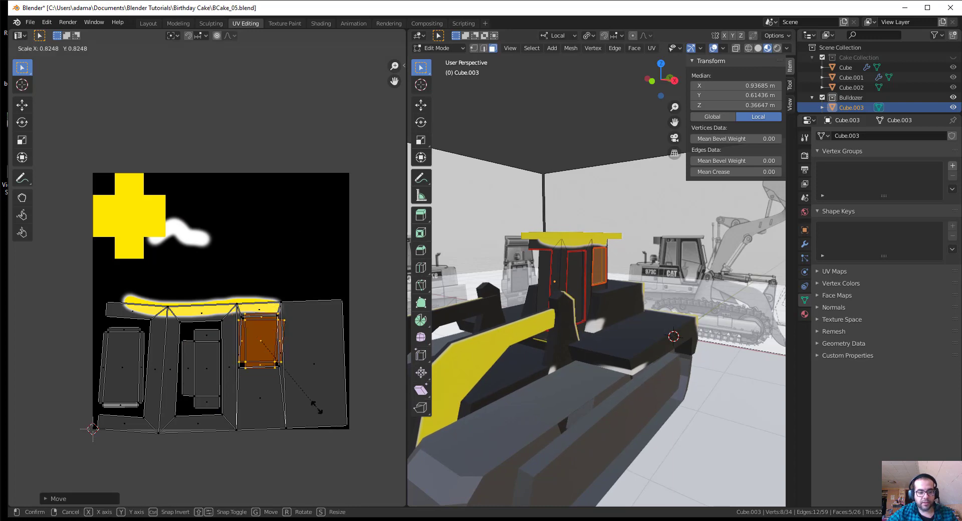
key(Return)
Step: Shift the smallest recess island to center it within the small upper window gap
scroll(304, 388, up, 3)
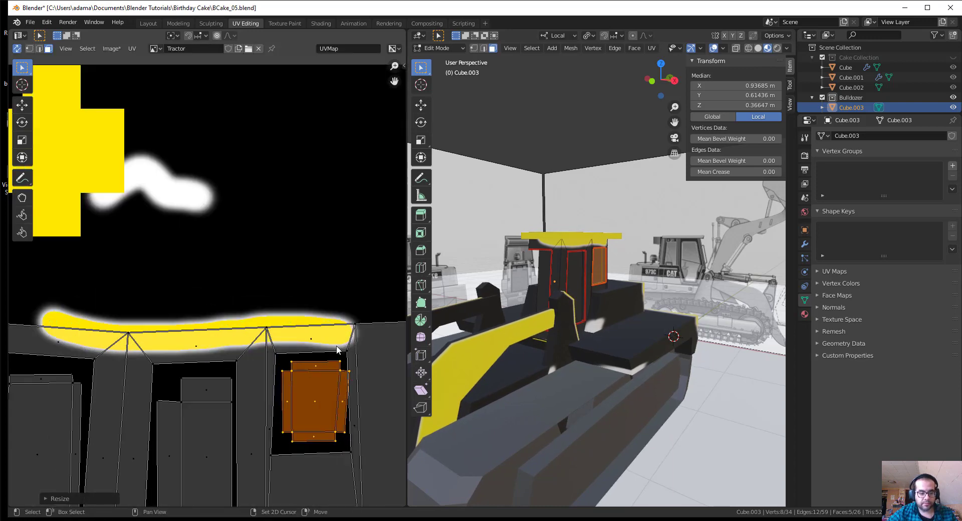
middle_drag(315, 371, 276, 318)
key(g)
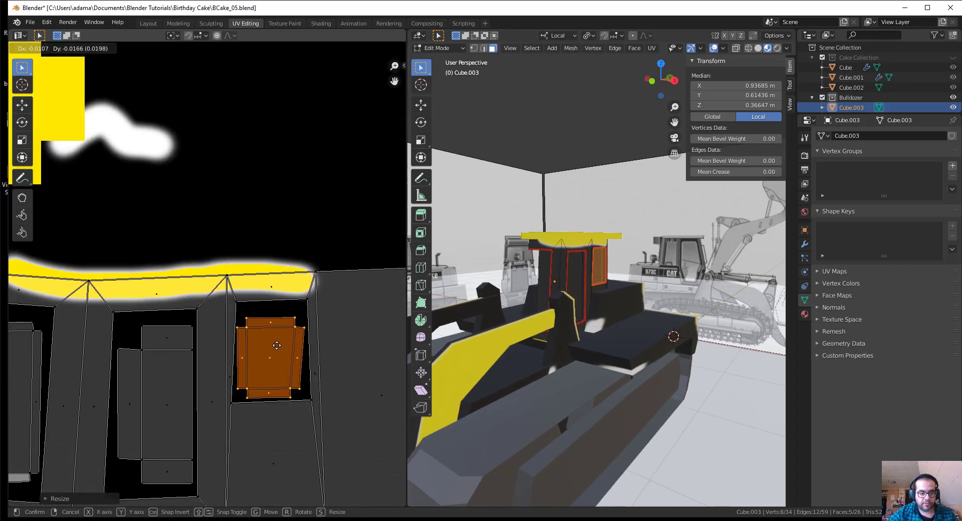
key(Return)
scroll(288, 330, down, 1)
key(Home)
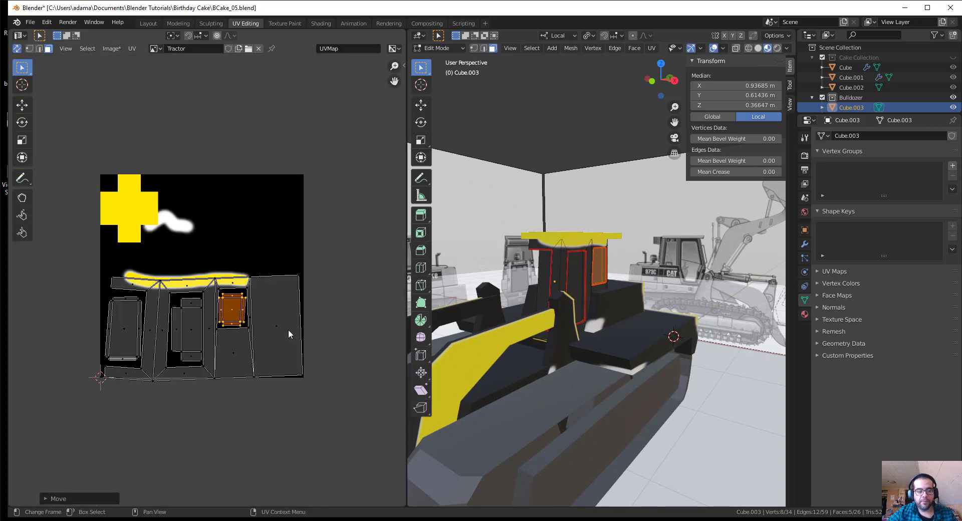
Step: Return the cab to Object Mode and join the yellow roof and the cab into one object
middle_drag(560, 265, 642, 289)
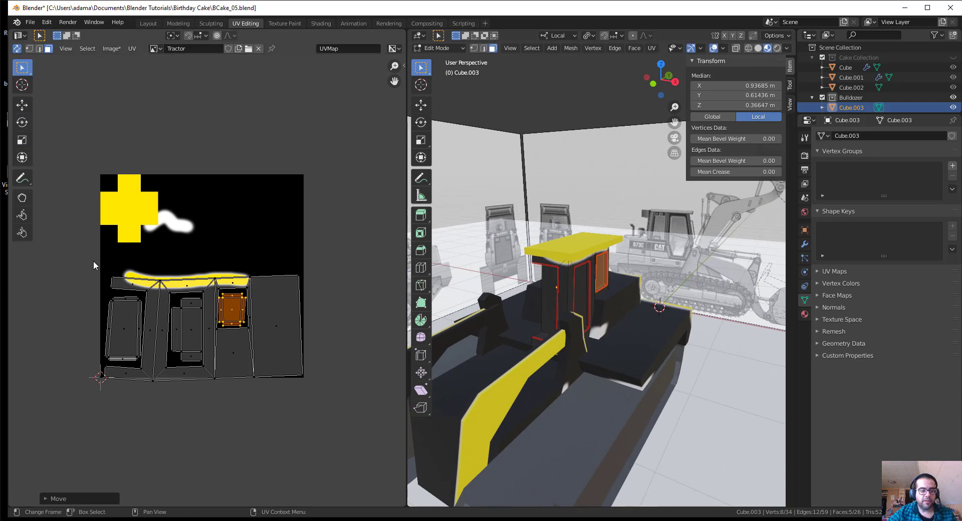
click(586, 253)
key(ctrl+Tab)
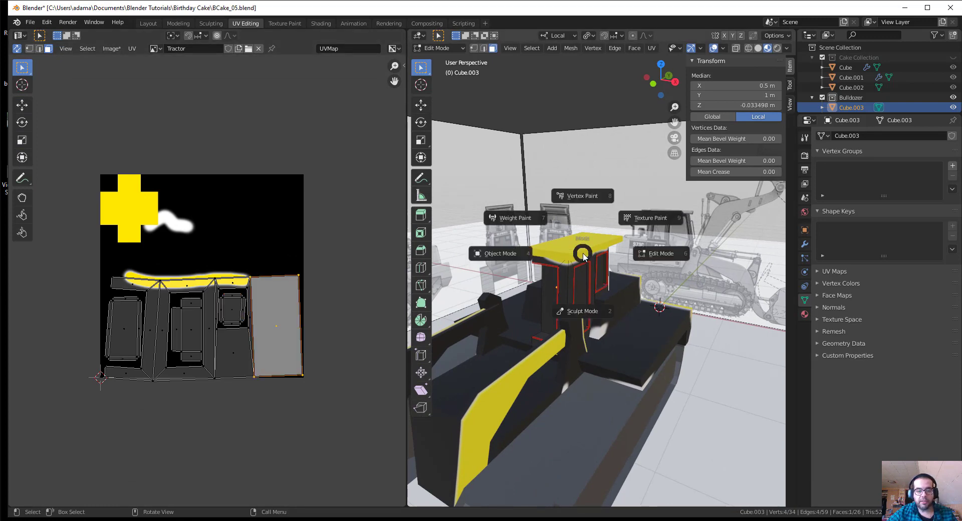
click(502, 253)
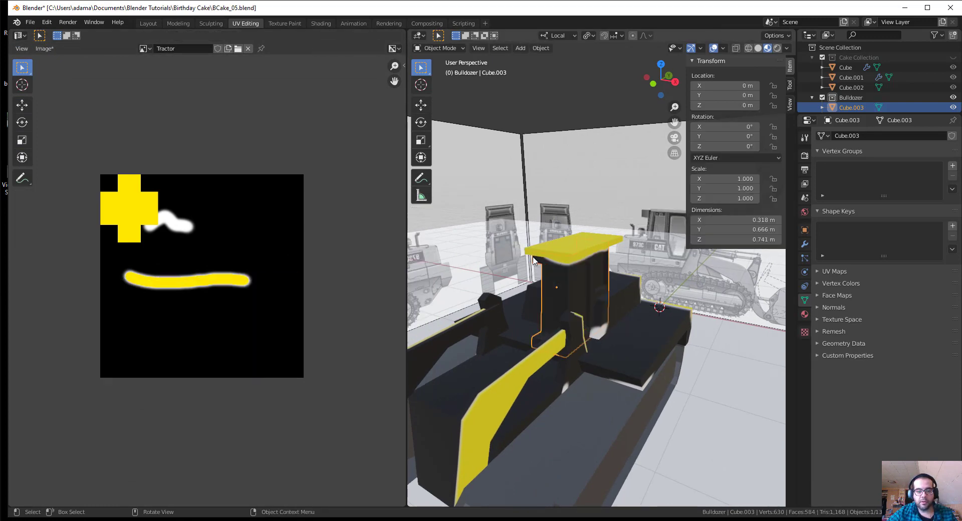
click(555, 253)
click(560, 285)
middle_drag(560, 285, 617, 316)
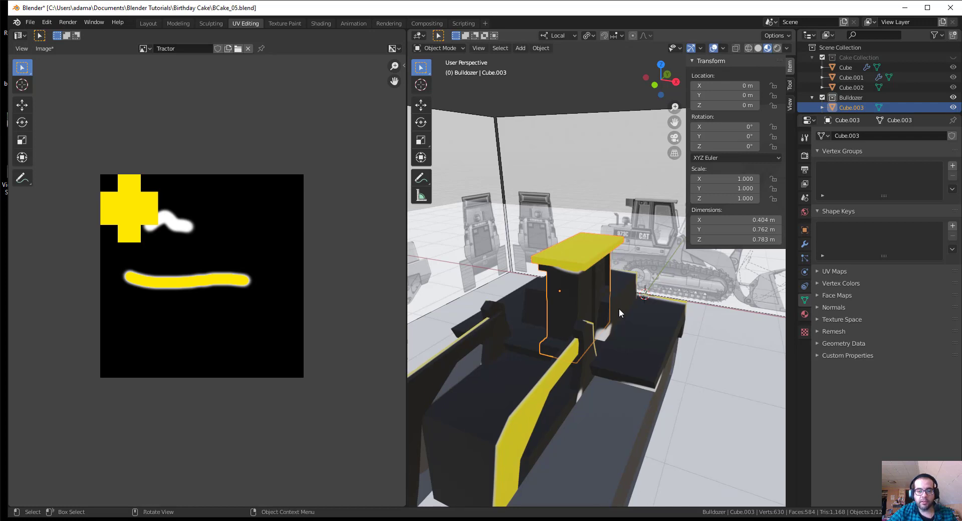
middle_drag(596, 250, 575, 143)
click(575, 140)
click(563, 268)
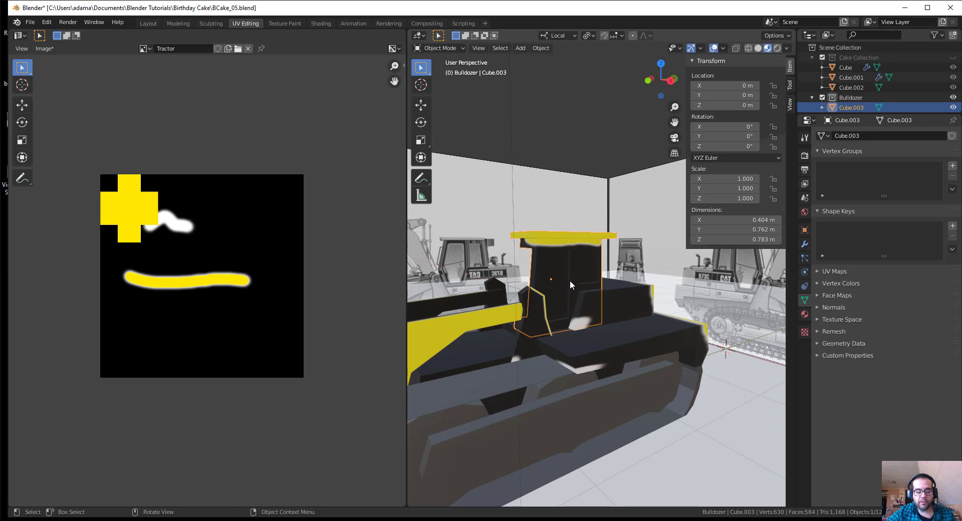
key(g)
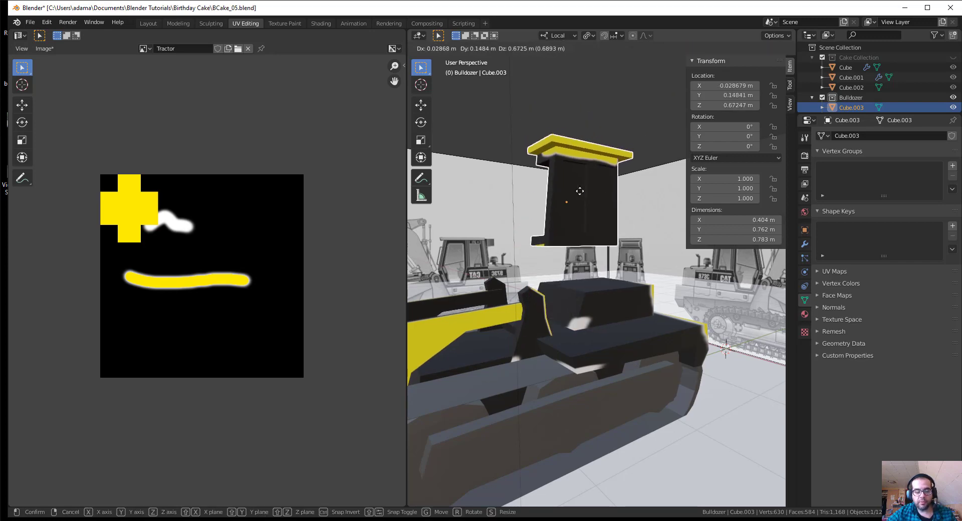
right_click(579, 192)
Step: In Edit Mode, scale all the cab body's UV islands to about half size and move them up beside the yellow roof island
middle_drag(522, 301, 699, 355)
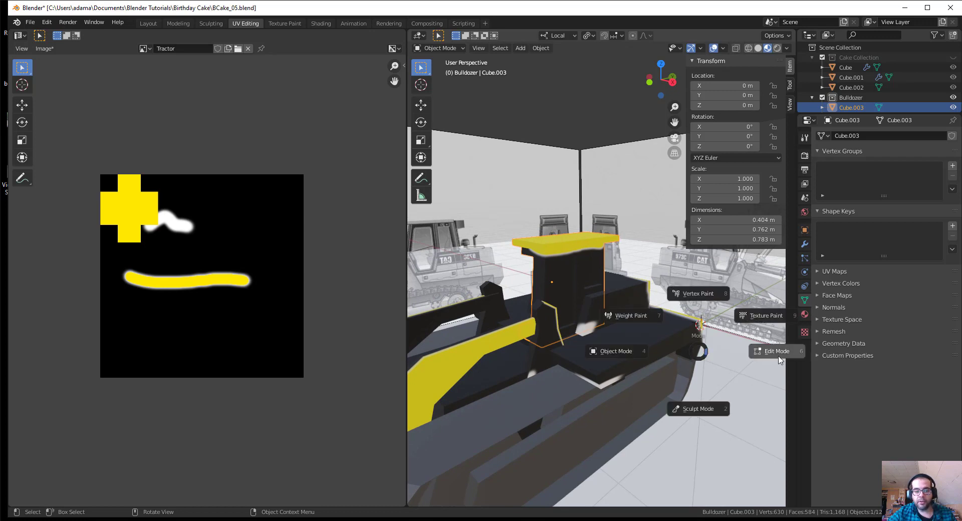
click(779, 360)
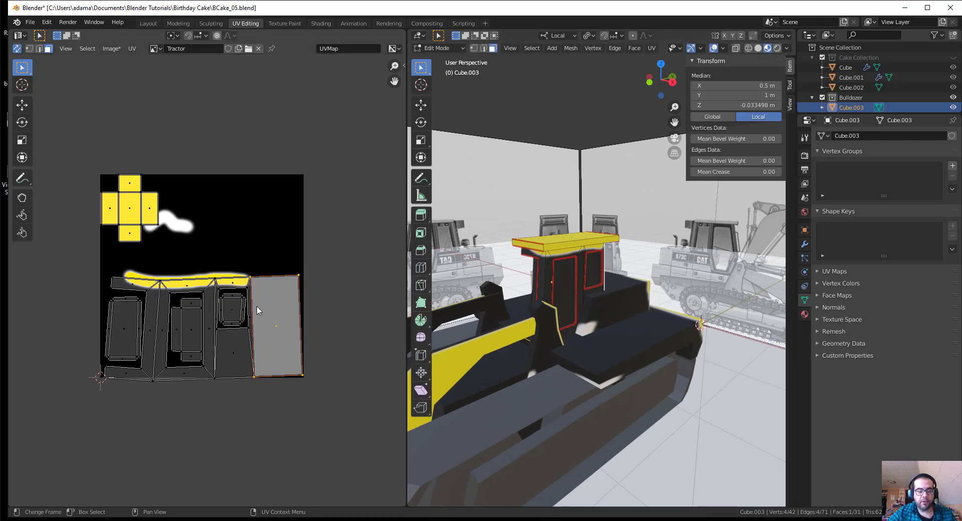
drag(80, 260, 328, 450)
key(s)
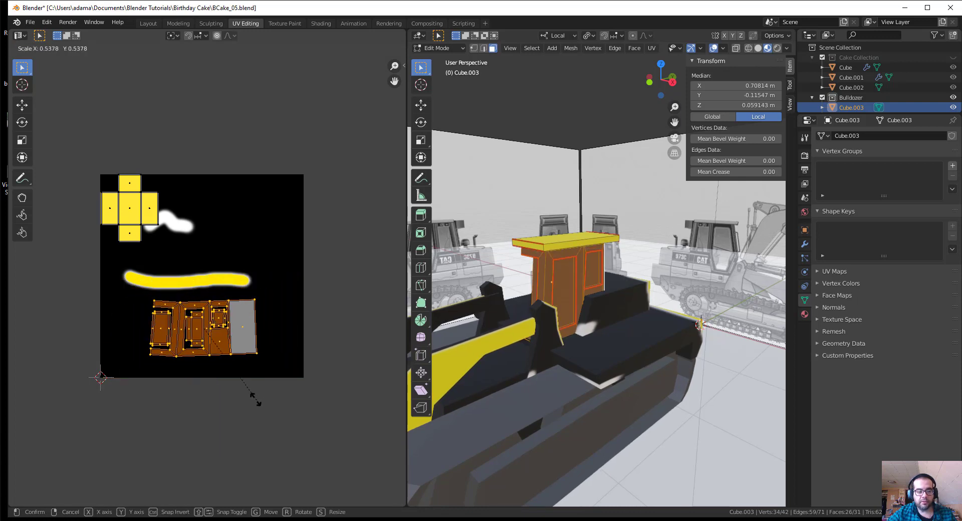
click(180, 257)
key(g)
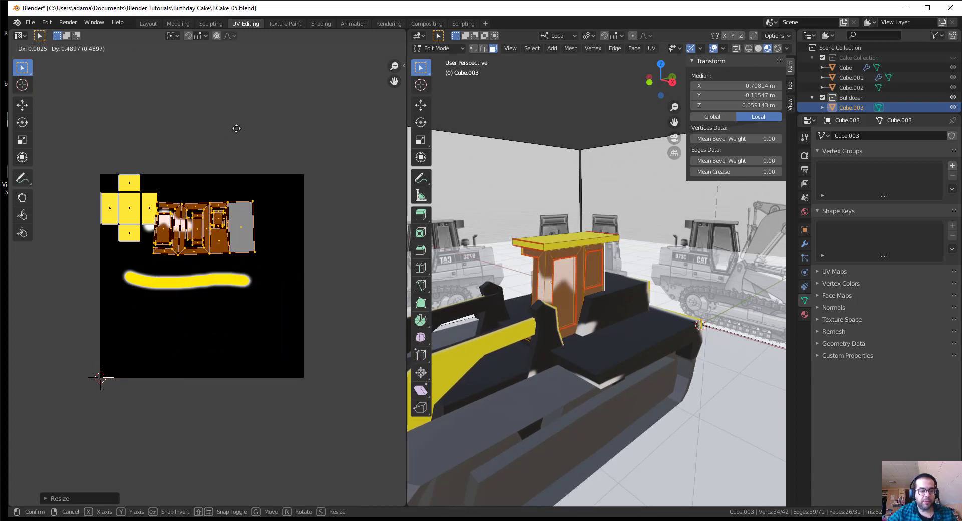
click(266, 113)
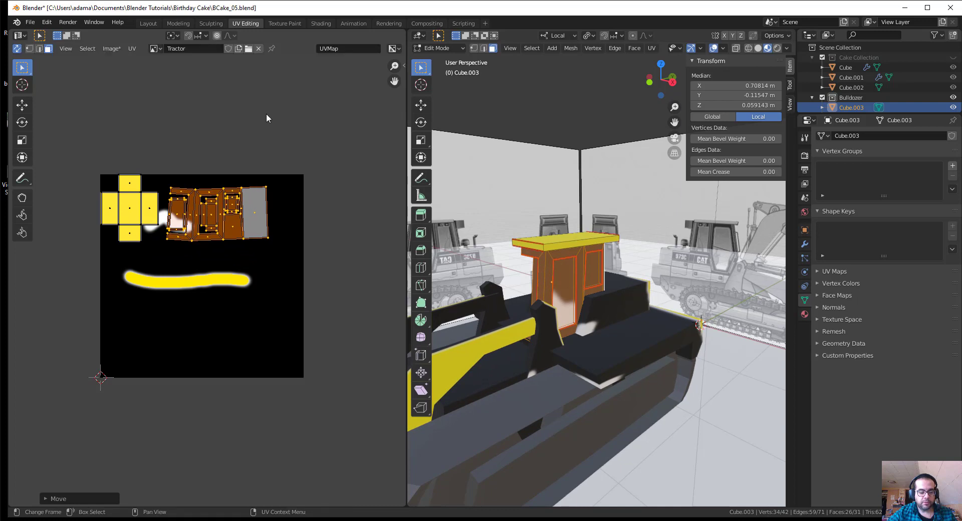
Step: Enlarge the cab body's islands slightly and shift them to fill the space between the roof island and the image's far edge
key(s)
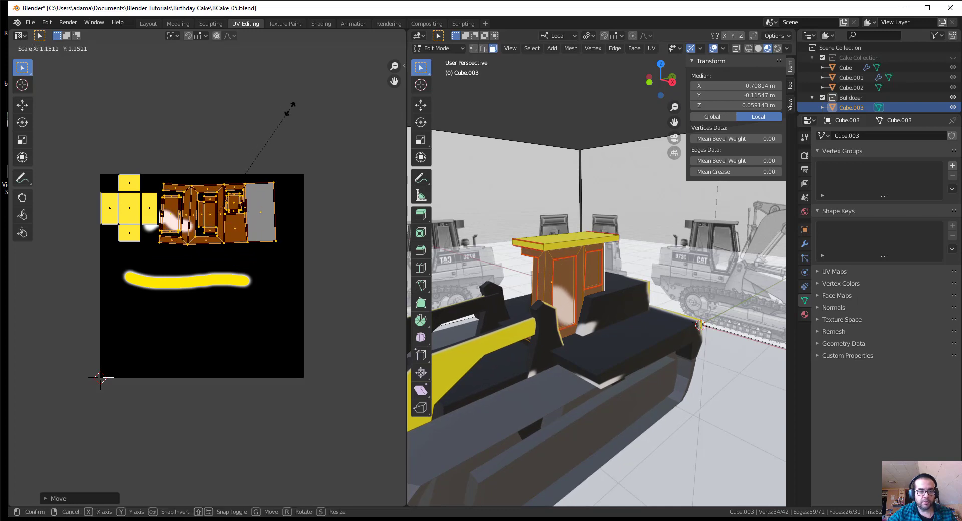
click(295, 107)
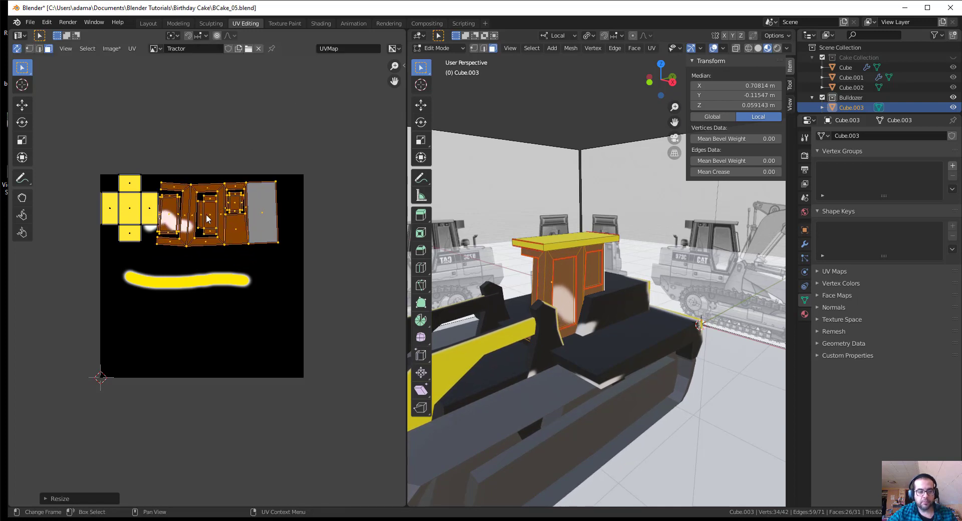
key(g)
click(213, 219)
key(s)
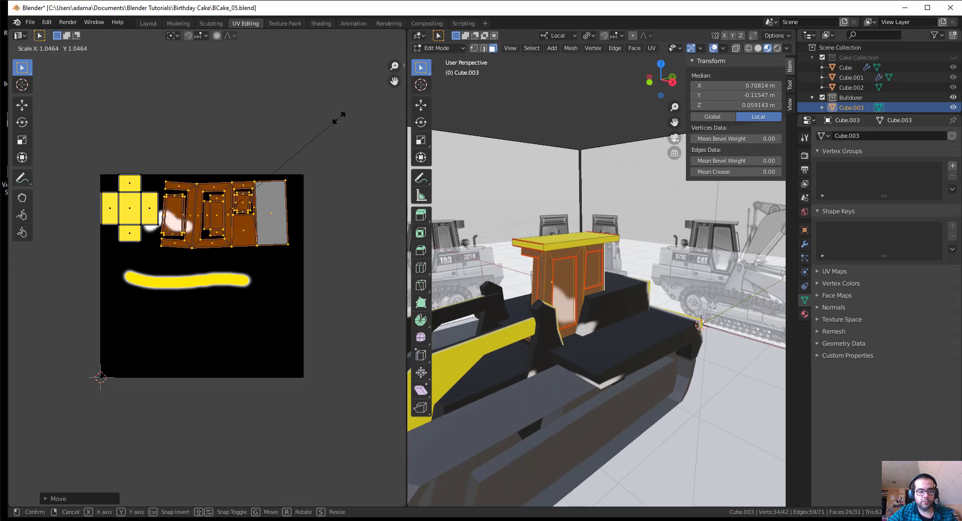
click(344, 103)
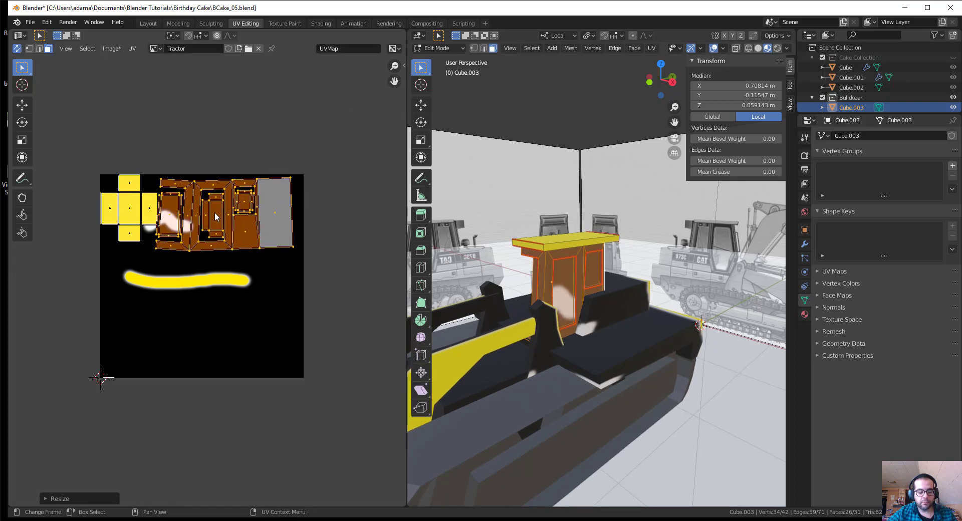
key(g)
click(392, 202)
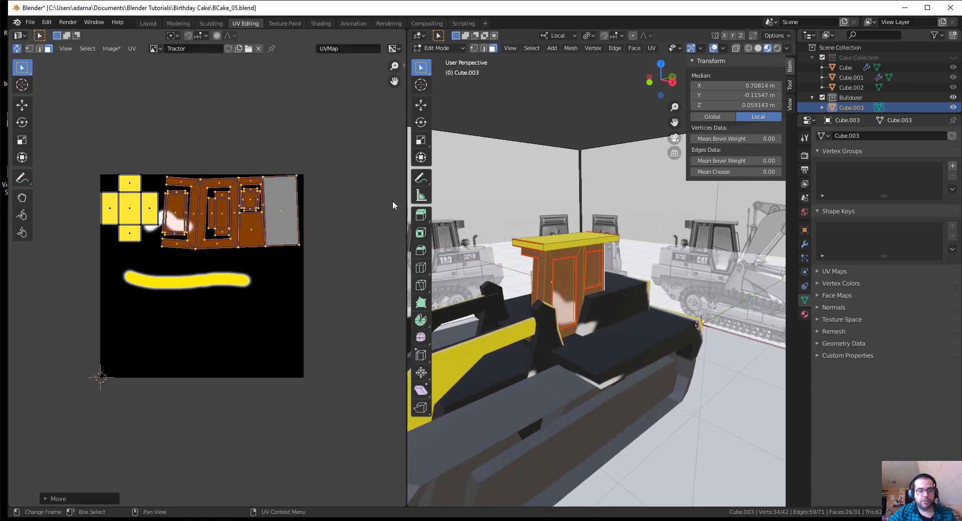
Step: Switch to the Texture Paint workspace with the joined cab as the paint target
middle_drag(701, 310, 613, 321)
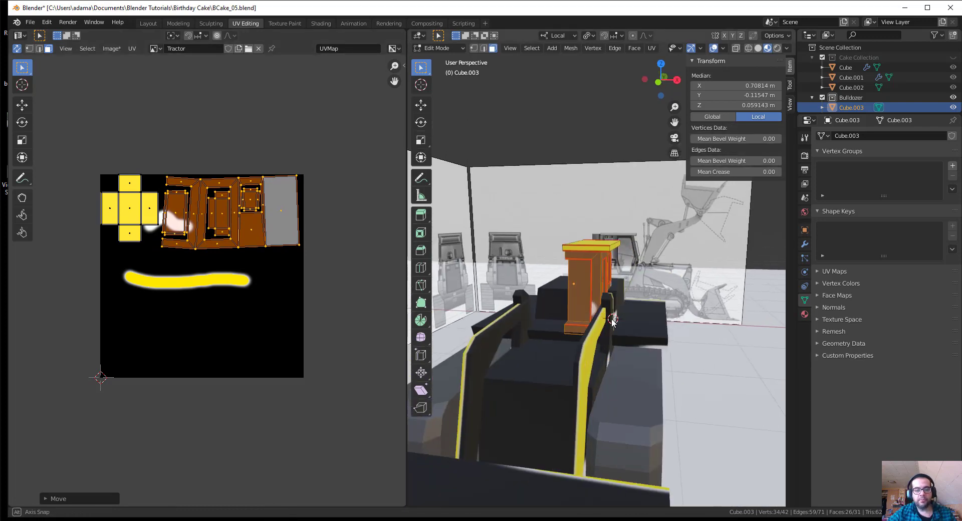
drag(612, 320, 566, 315)
scroll(567, 315, up, 5)
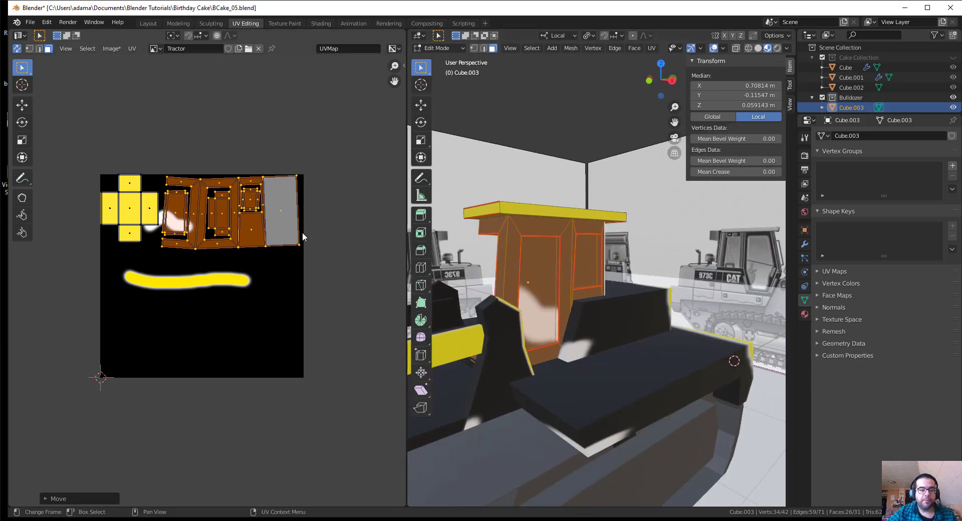
click(284, 23)
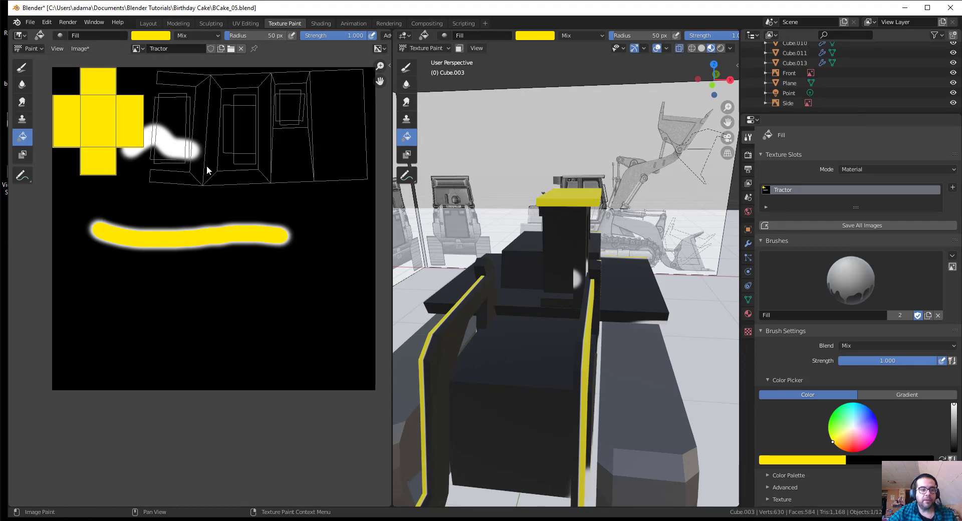
Step: Try to fill the cab's islands with yellow directly on the Tractor image and undo the fill
click(220, 176)
key(ctrl+z)
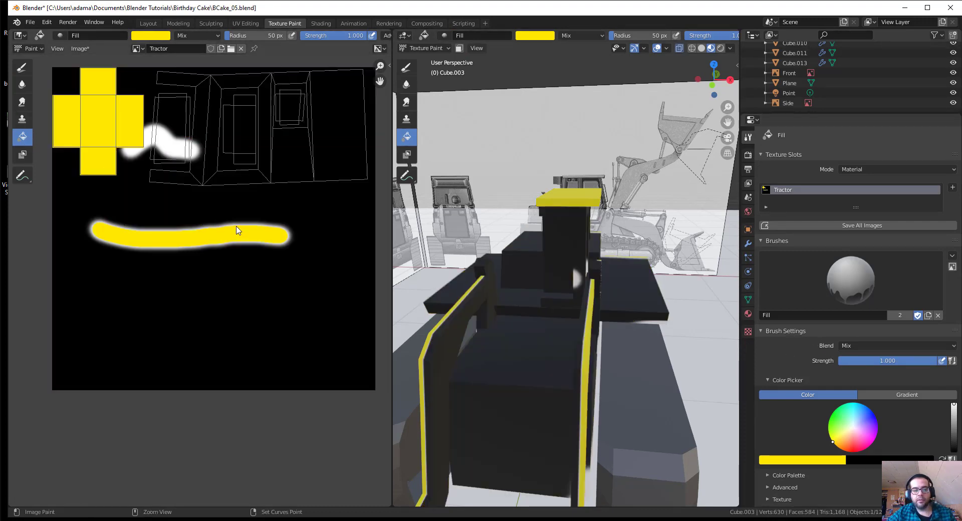
middle_drag(630, 262, 600, 271)
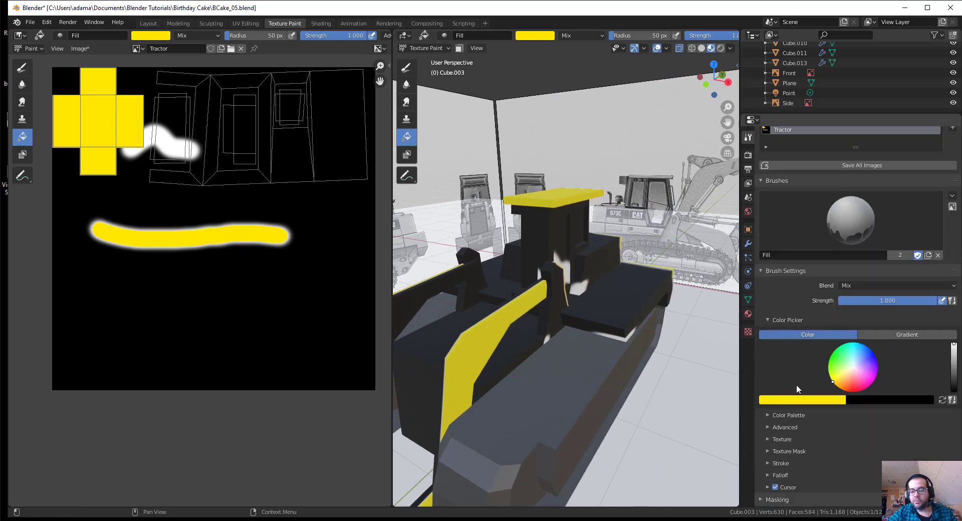
scroll(795, 384, down, 3)
middle_drag(187, 173, 176, 266)
click(193, 199)
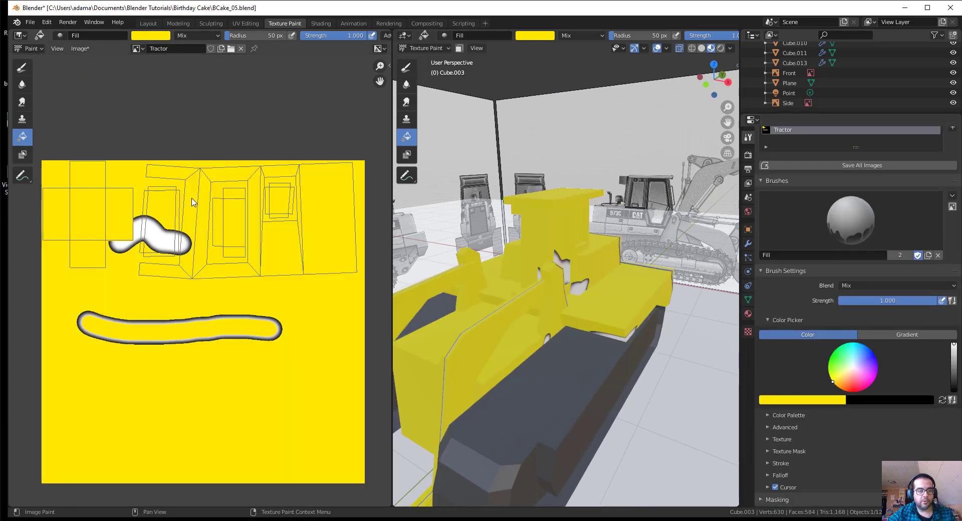
key(ctrl+z)
Step: Fill the joined cab and roof mesh with yellow by applying the Fill brush to the 3D model
click(530, 229)
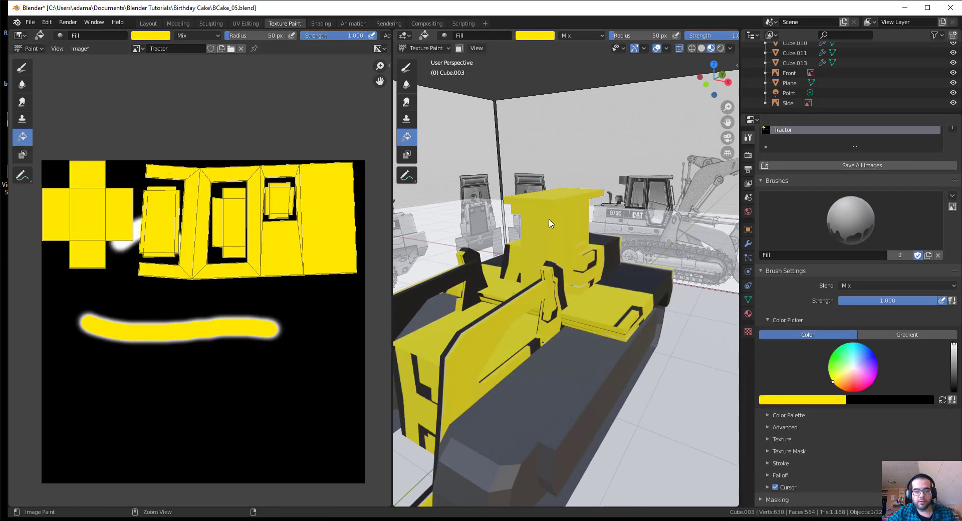
key(ctrl+z)
click(549, 222)
middle_drag(577, 243, 501, 245)
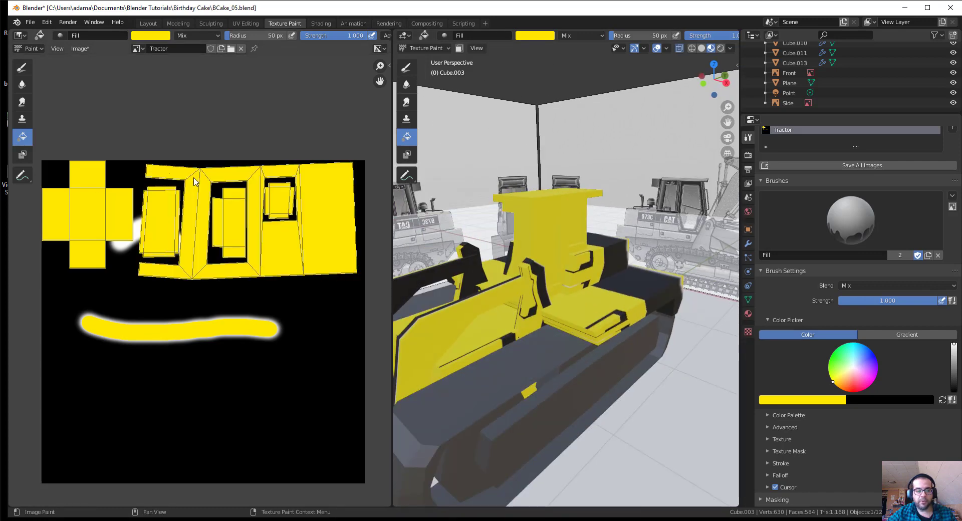
Step: Switch to the TexDraw brush and set its color to a dark teal blue
scroll(171, 276, up, 2)
middle_drag(148, 230, 161, 241)
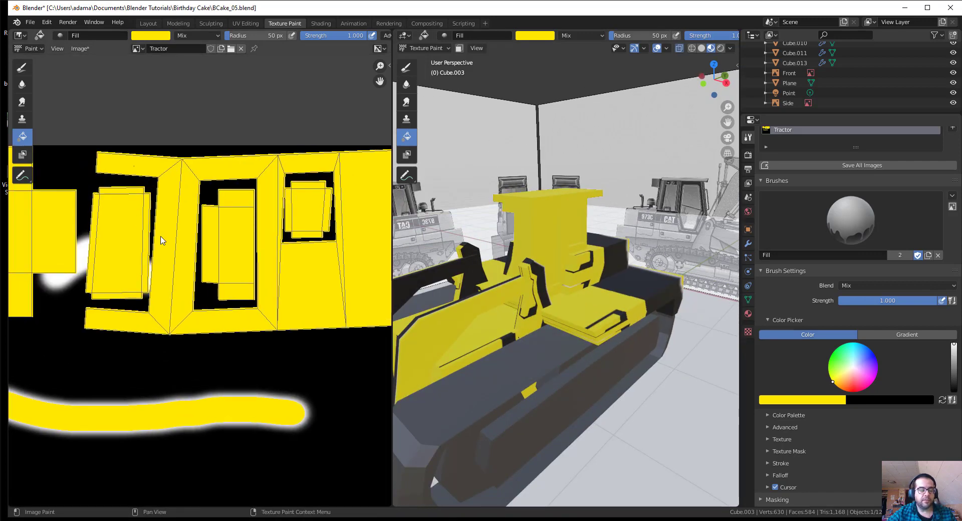
middle_drag(493, 281, 526, 275)
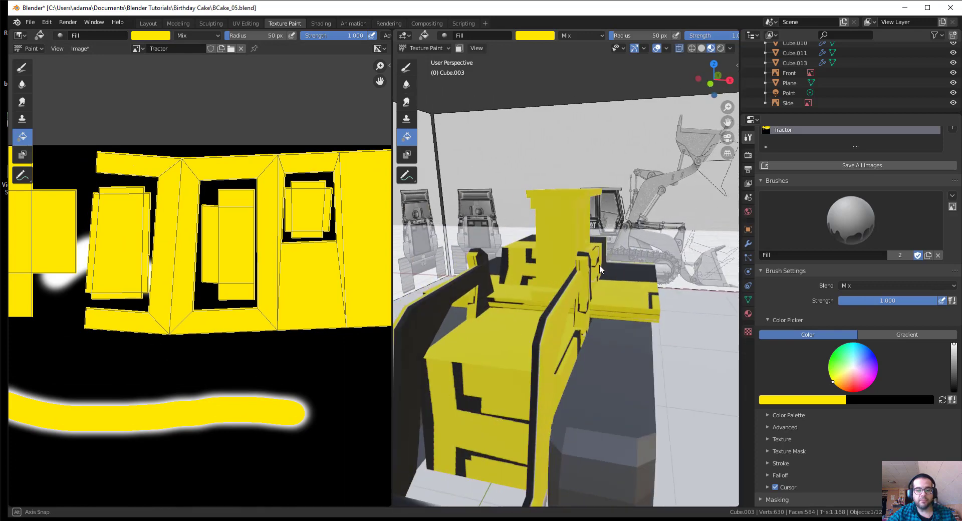
scroll(524, 276, up, 1)
click(28, 68)
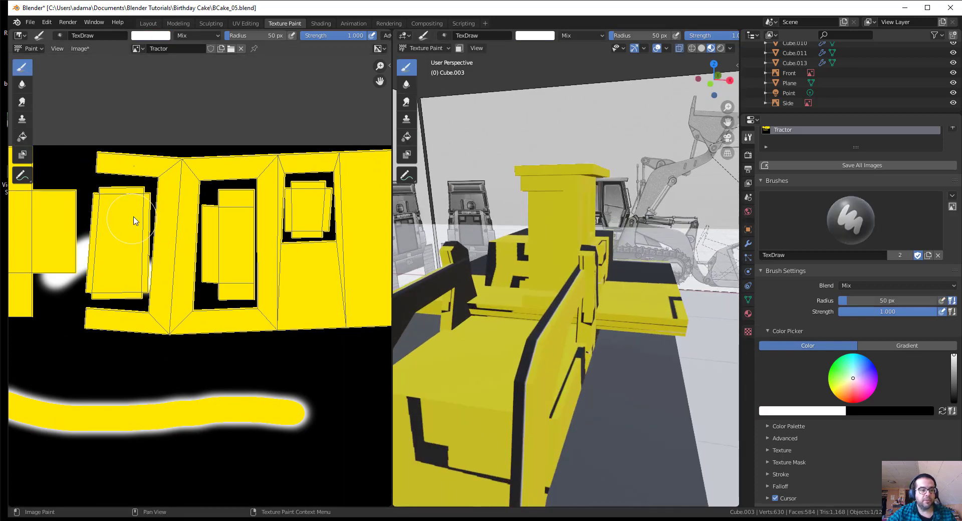
scroll(841, 384, down, 2)
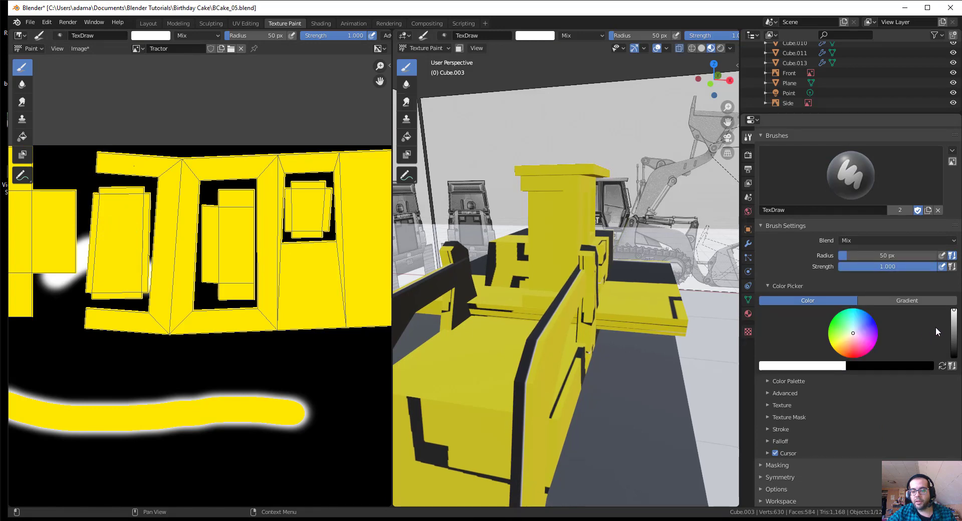
drag(953, 311, 953, 353)
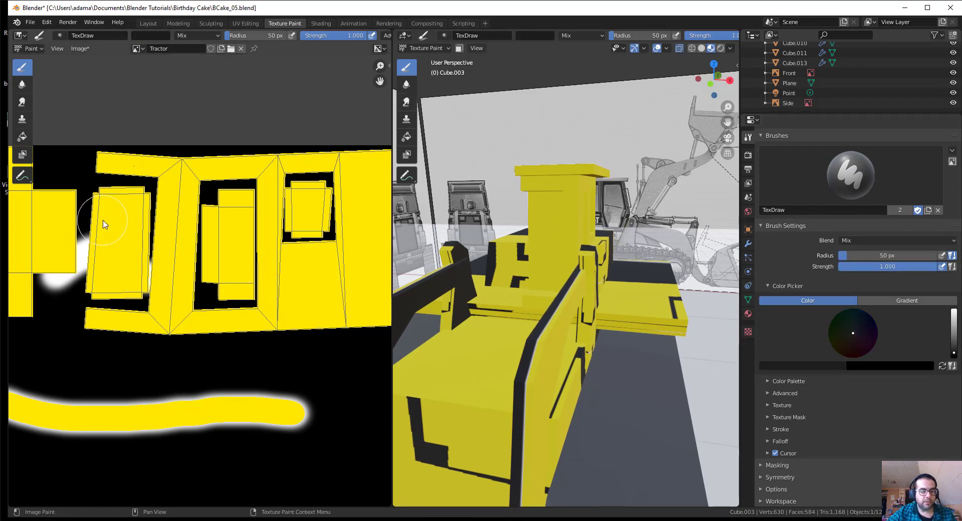
click(953, 343)
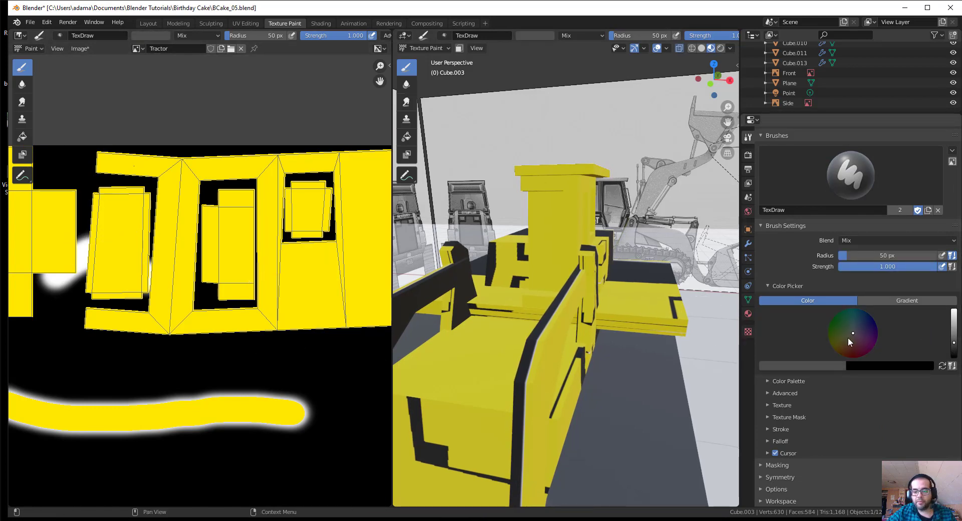
drag(849, 341, 863, 319)
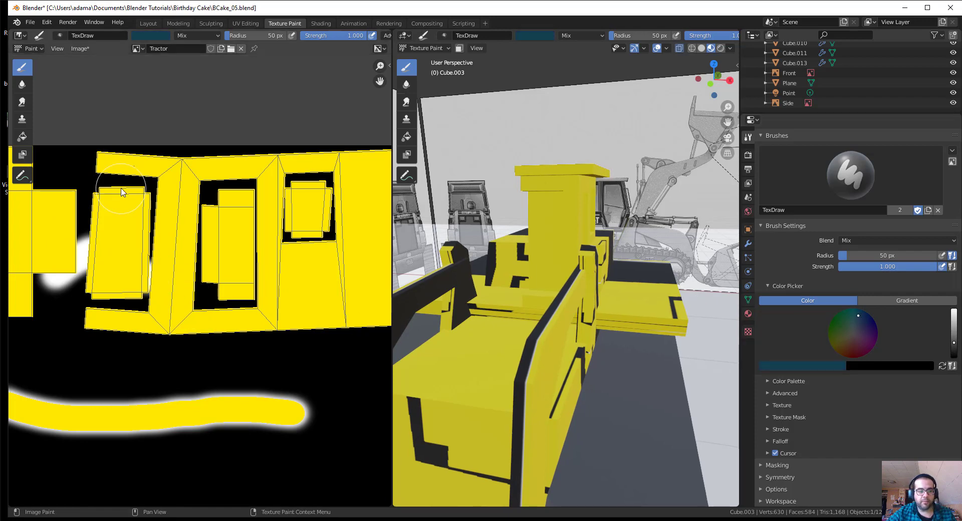
Step: Start painting the first window island dark teal and reduce the brush radius to 21 px
click(115, 220)
mouse_move(441, 265)
middle_down()
mouse_move(471, 268)
mouse_move(401, 241)
middle_up()
key(f)
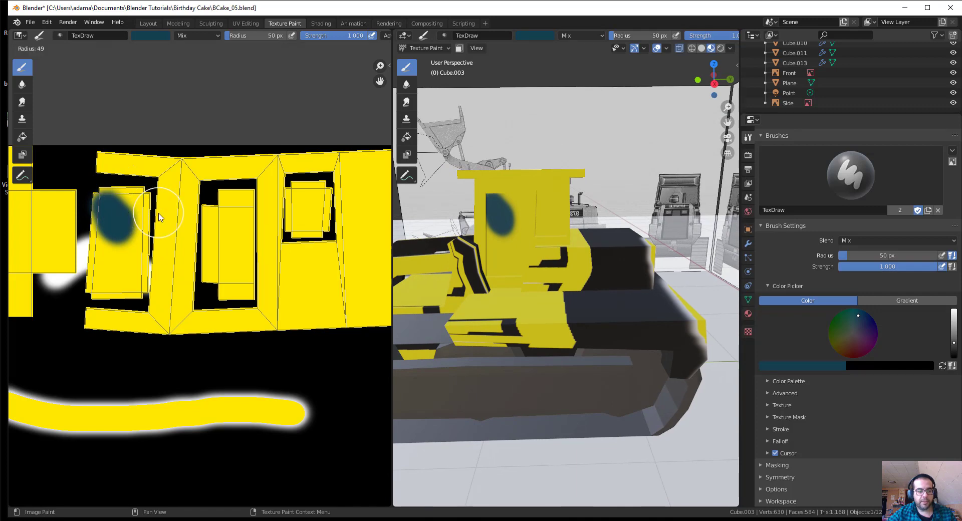
click(139, 209)
drag(98, 193, 115, 192)
scroll(145, 206, up, 3)
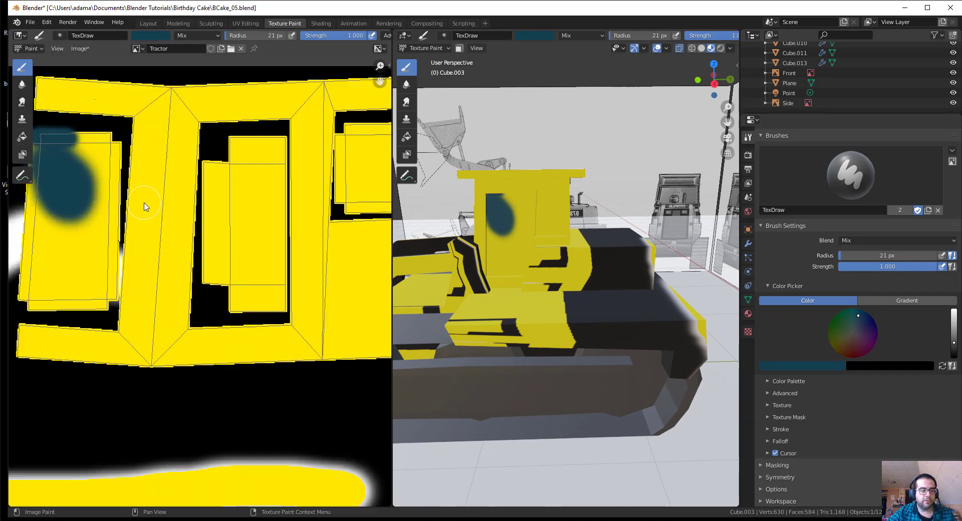
Step: Maximize the image editor and paint the rest of the first window island dark teal, covering all its yellow
middle_drag(151, 211, 236, 284)
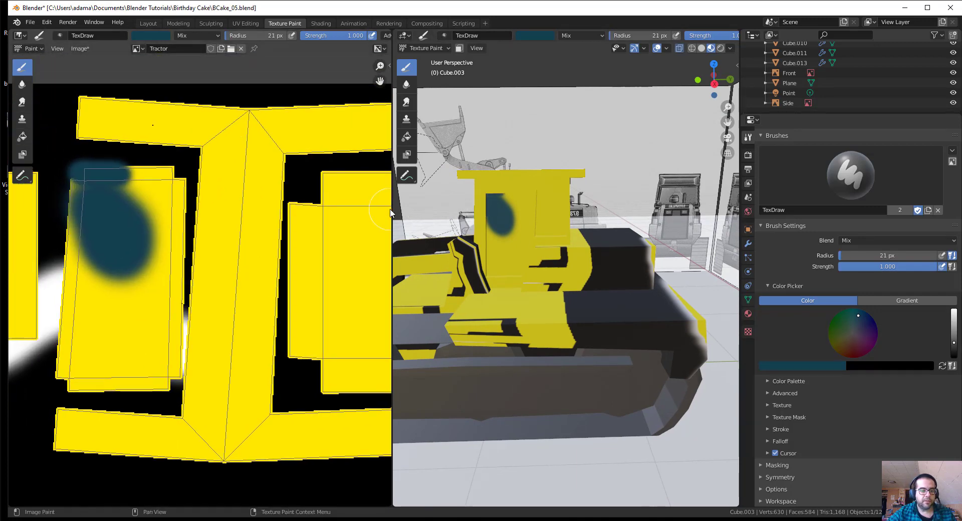
key(ctrl+space)
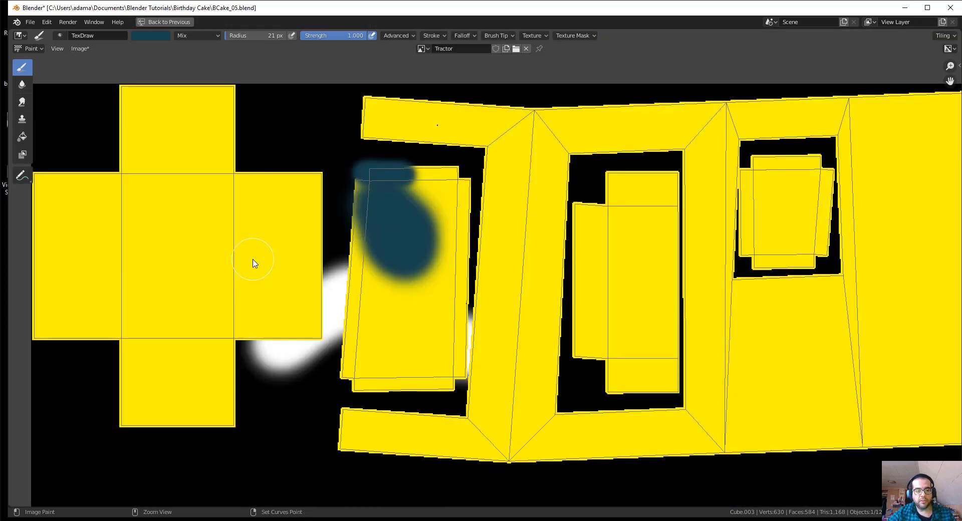
mouse_move(366, 203)
mouse_down()
mouse_move(338, 371)
mouse_move(354, 351)
mouse_move(347, 378)
mouse_move(433, 389)
mouse_move(457, 314)
mouse_move(459, 200)
mouse_move(441, 180)
mouse_move(410, 241)
mouse_up()
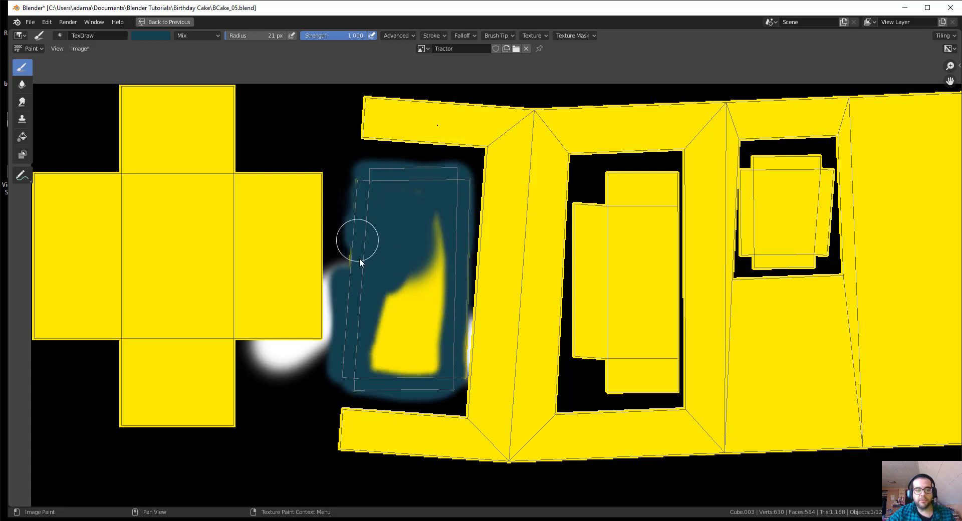
mouse_move(359, 257)
mouse_down()
mouse_move(406, 238)
mouse_move(382, 346)
mouse_move(405, 365)
mouse_move(435, 318)
mouse_up()
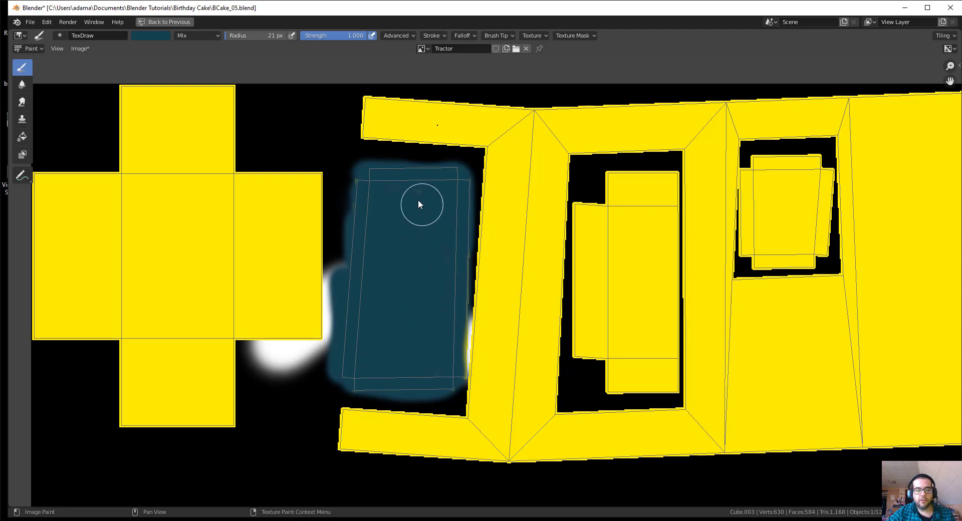
Step: Paint the two remaining window islands dark teal, reducing the brush radius to 11 px for the small one
mouse_move(601, 203)
mouse_down()
mouse_move(596, 323)
mouse_move(583, 348)
mouse_move(593, 203)
mouse_up()
mouse_move(607, 298)
mouse_down()
mouse_move(587, 369)
mouse_move(649, 385)
mouse_move(668, 294)
mouse_move(665, 195)
mouse_move(624, 205)
mouse_move(618, 335)
mouse_move(654, 335)
mouse_move(631, 311)
mouse_up()
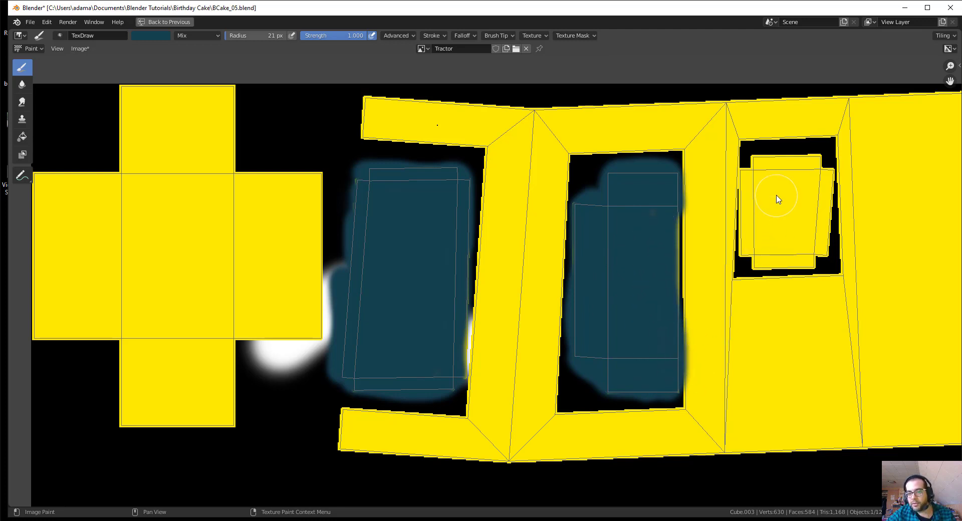
key(f)
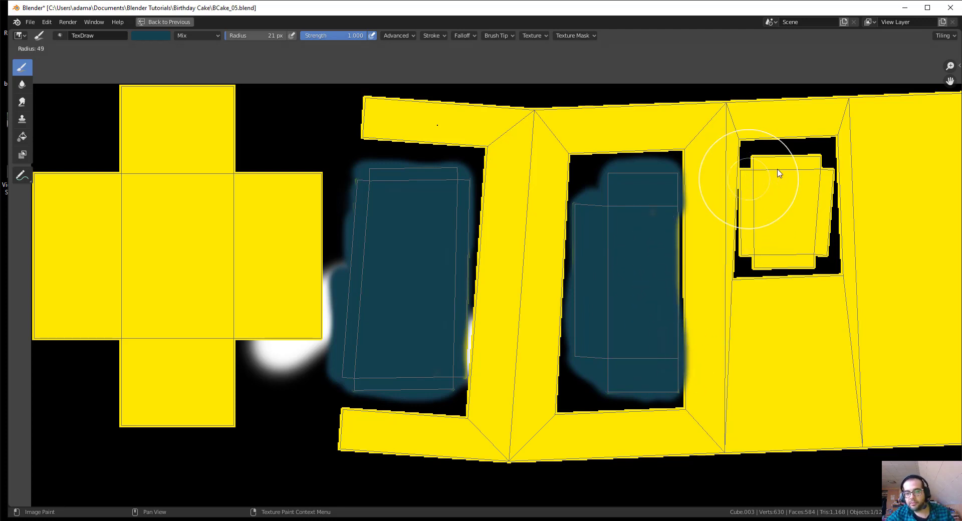
click(741, 174)
click(745, 159)
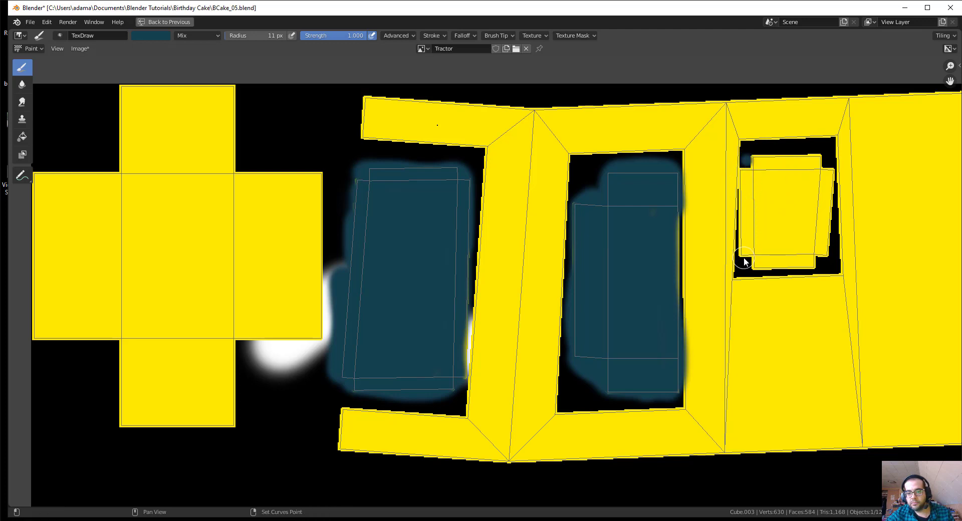
mouse_move(743, 261)
mouse_down()
mouse_move(750, 161)
mouse_move(745, 251)
mouse_move(760, 267)
mouse_move(813, 259)
mouse_move(756, 241)
mouse_move(759, 175)
mouse_move(814, 162)
mouse_move(770, 171)
mouse_move(767, 195)
mouse_up()
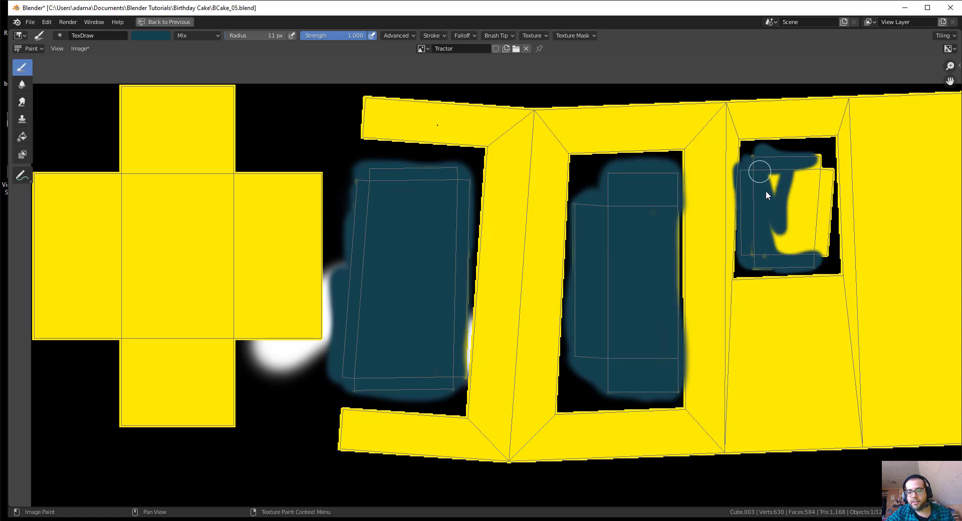
mouse_move(762, 248)
mouse_down()
mouse_move(778, 176)
mouse_move(777, 253)
mouse_move(811, 253)
mouse_move(824, 157)
mouse_move(784, 176)
mouse_move(820, 249)
mouse_up()
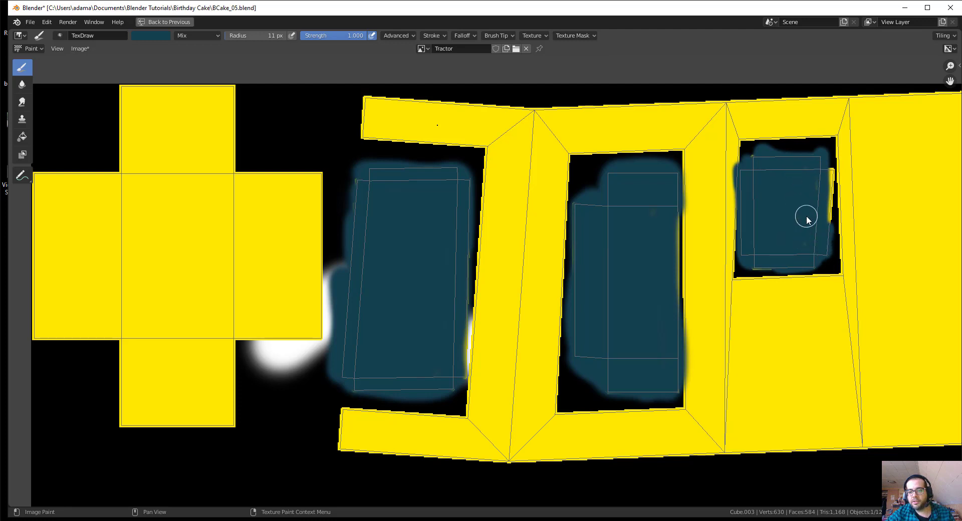
drag(822, 163, 826, 232)
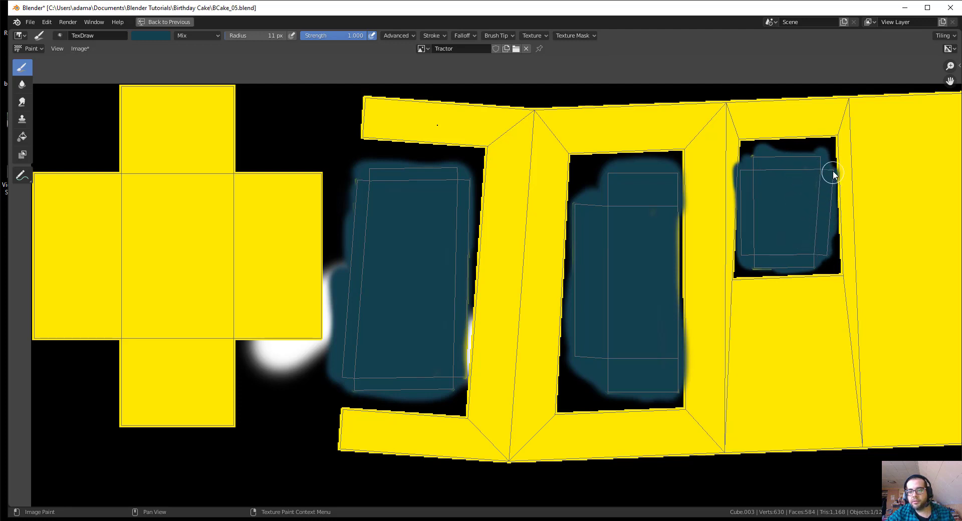
scroll(767, 210, down, 2)
scroll(752, 217, up, 1)
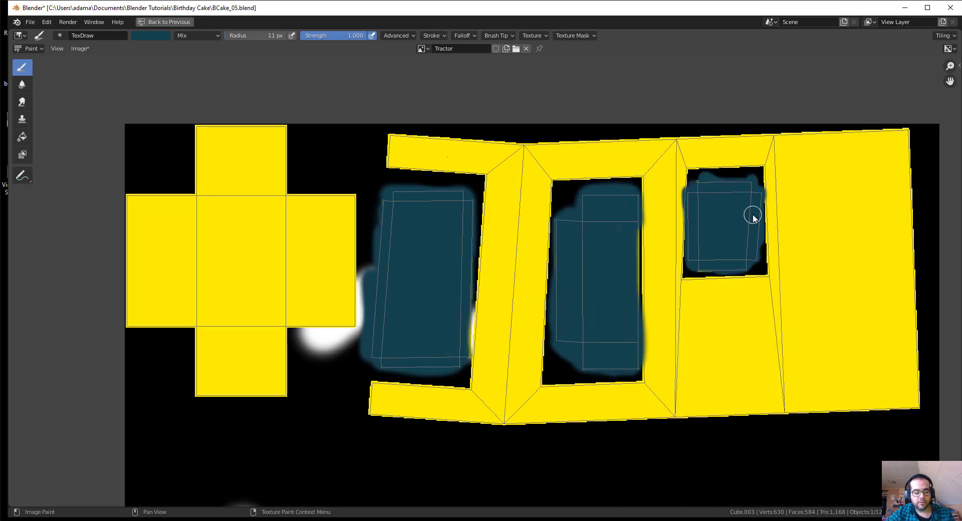
Step: Restore the split editor layout and compare the cab's painted windows with the cake reference photo
key(ctrl+space)
scroll(581, 237, down, 3)
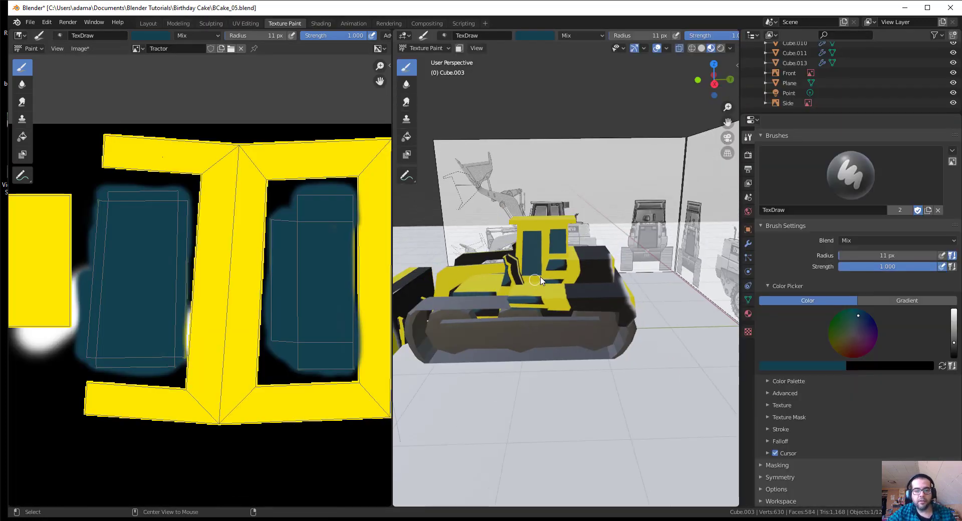
mouse_move(637, 288)
middle_down()
mouse_move(624, 272)
mouse_move(551, 266)
mouse_move(593, 242)
mouse_move(576, 263)
middle_up()
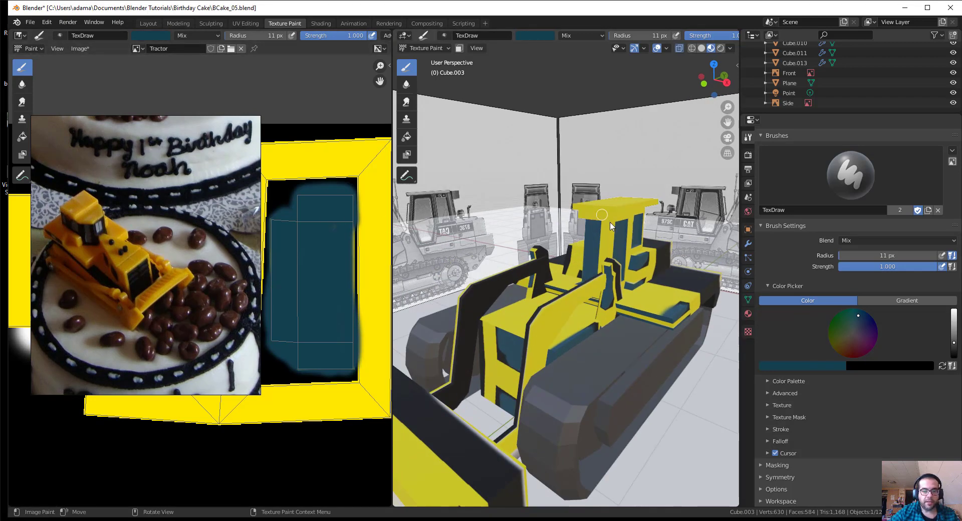
middle_drag(597, 185, 644, 204)
scroll(288, 279, down, 2)
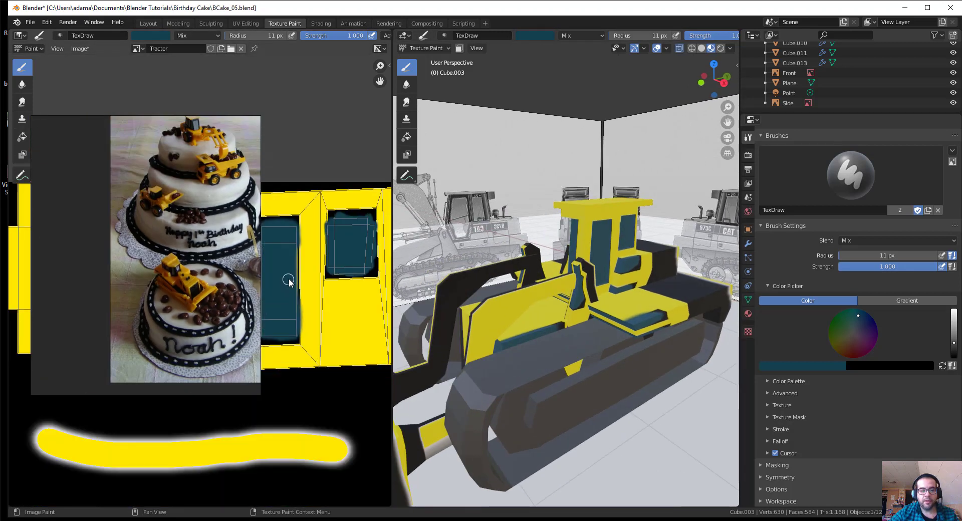
scroll(289, 282, up, 2)
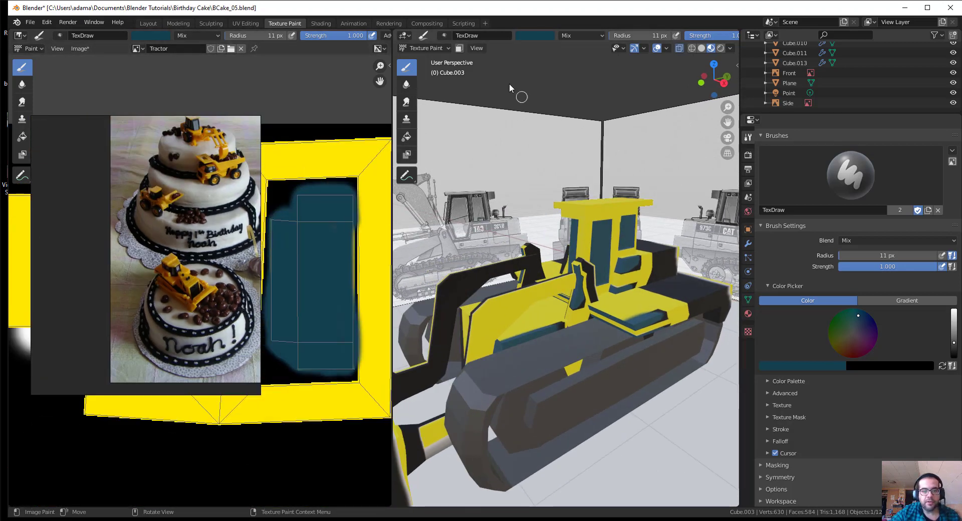
Step: Set the Fill brush color to orange, try filling the mesh on the 3D model, and undo that fill
click(407, 137)
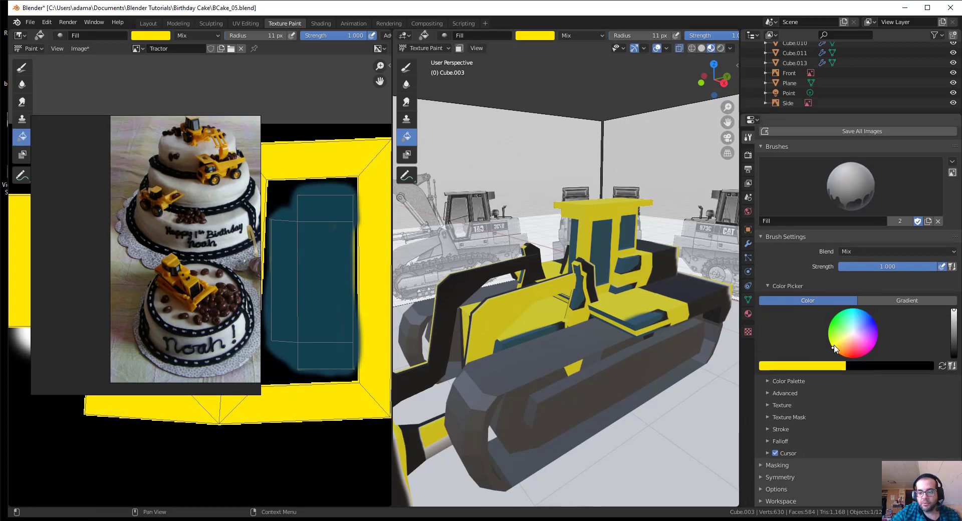
drag(834, 348, 845, 351)
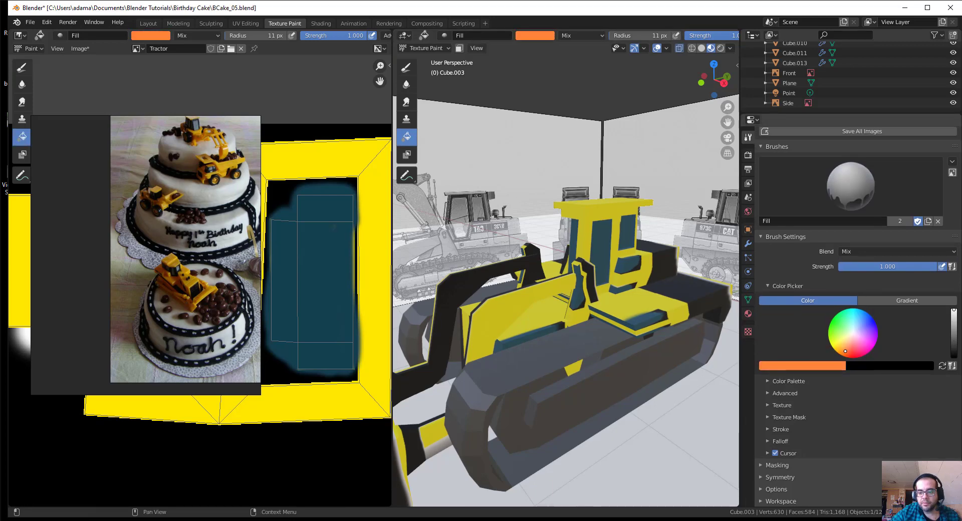
click(595, 214)
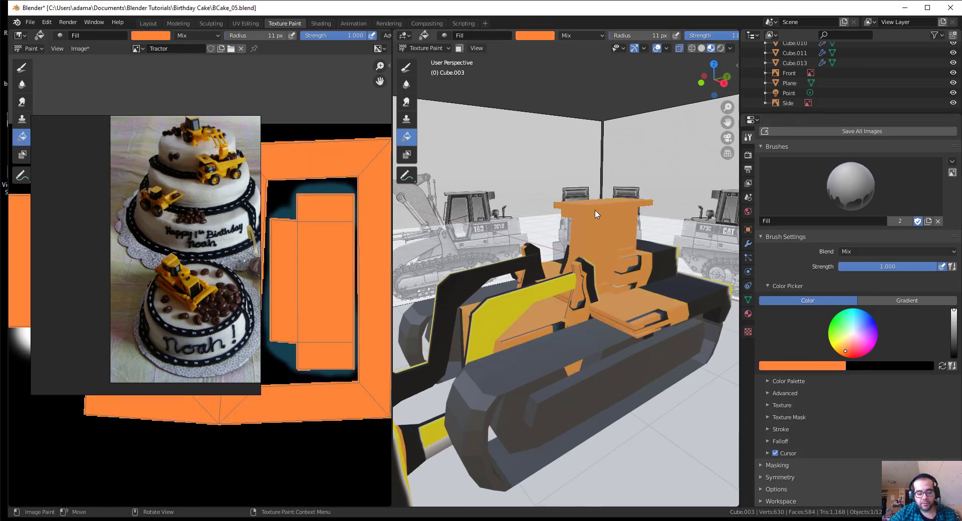
key(ctrl+z)
middle_drag(595, 214, 459, 293)
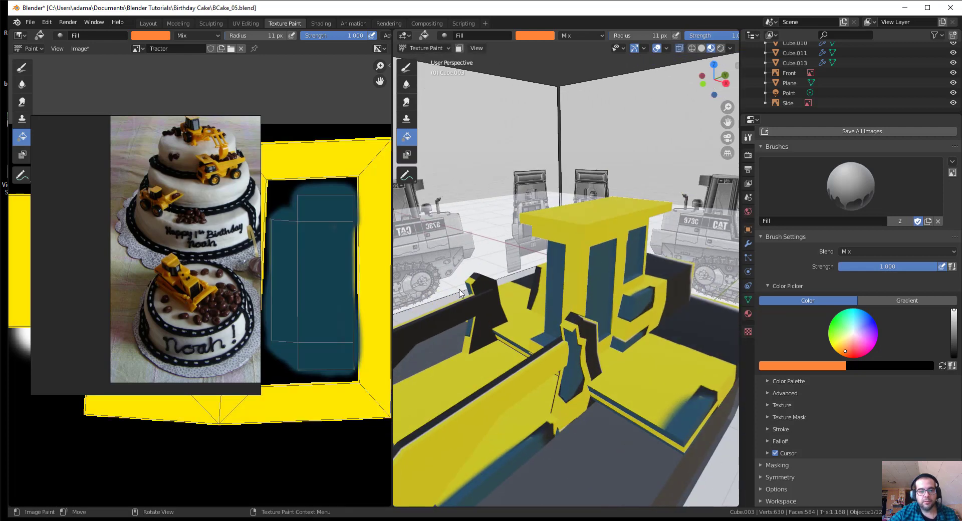
Step: Return to the TexDraw brush and move the cake reference photo off the Tractor texture
scroll(301, 157, down, 2)
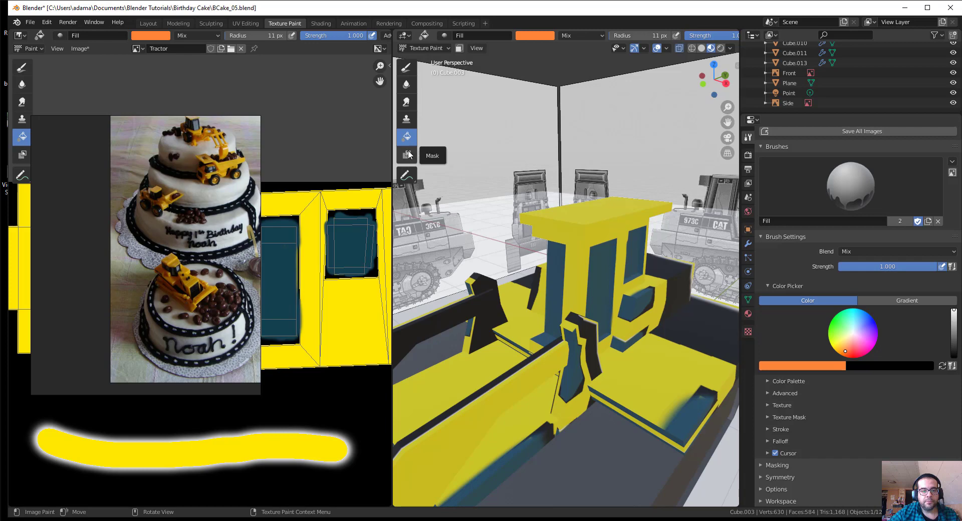
click(407, 154)
middle_drag(451, 180, 542, 228)
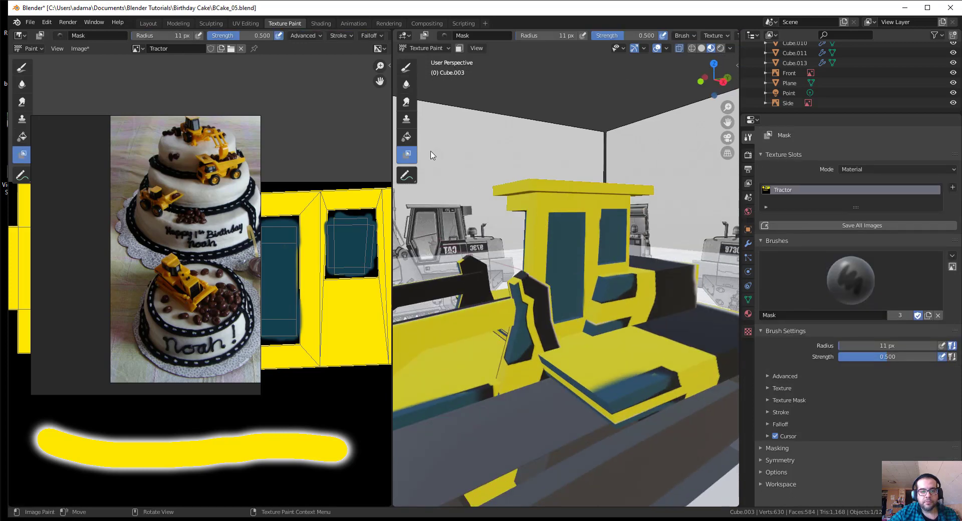
click(406, 66)
scroll(265, 302, down, 2)
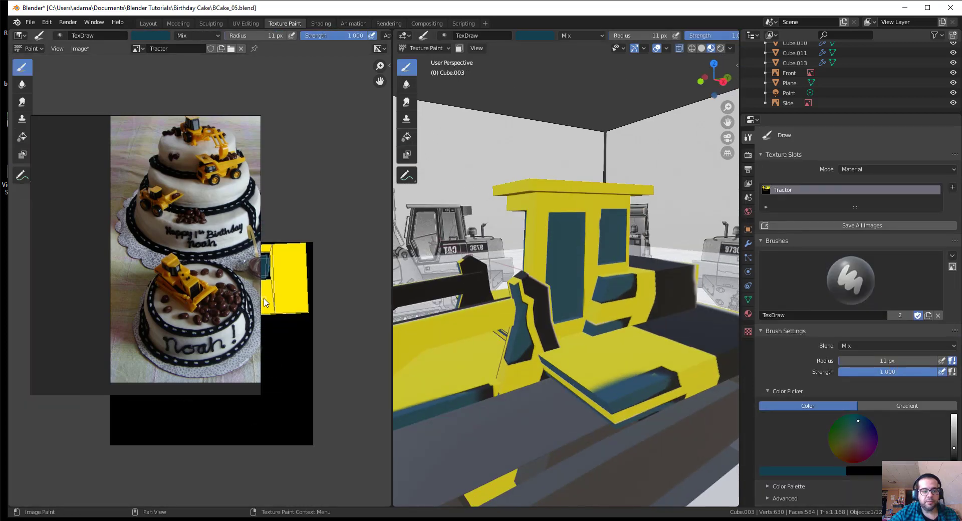
middle_drag(265, 302, 318, 320)
right_drag(169, 157, 689, 294)
scroll(200, 284, up, 2)
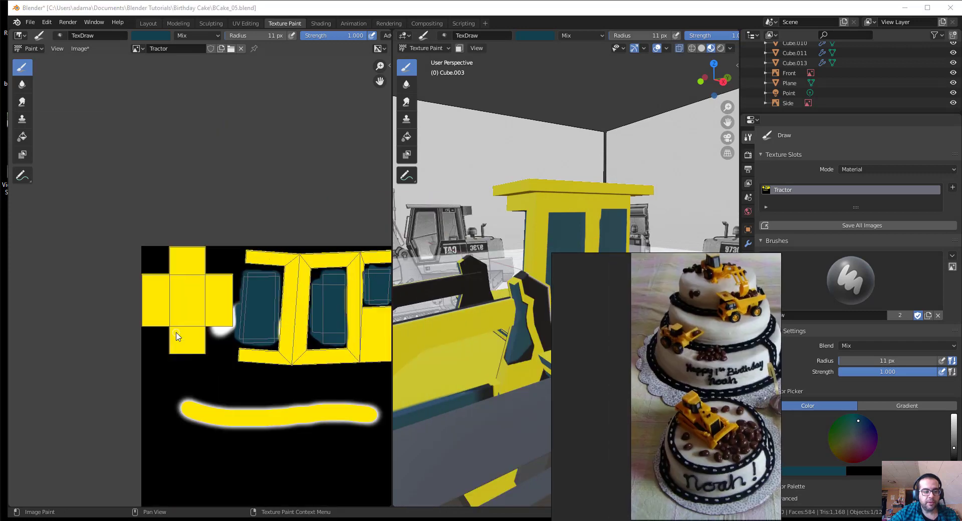
Step: Enlarge the brush radius to 103 px, try dark teal on the roof island, and undo the stroke
scroll(177, 337, down, 1)
key(f)
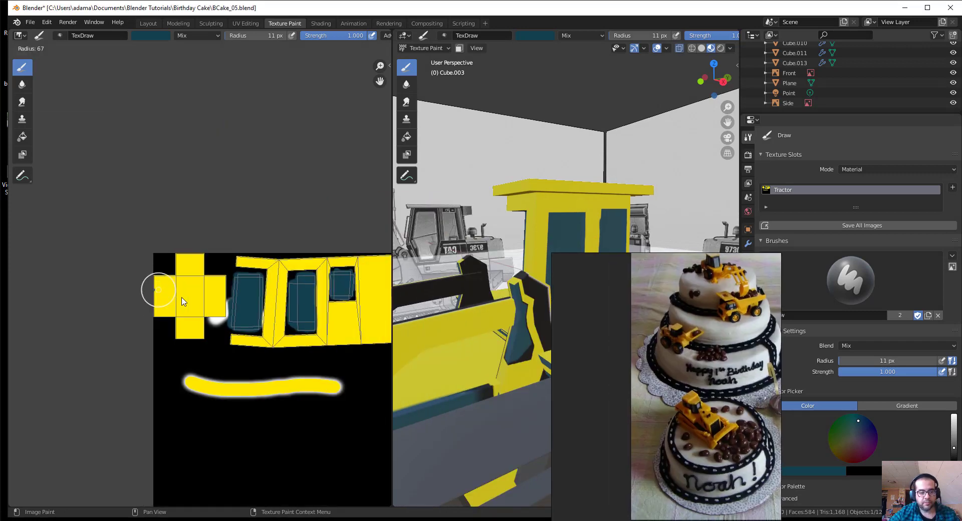
click(183, 298)
drag(163, 281, 181, 301)
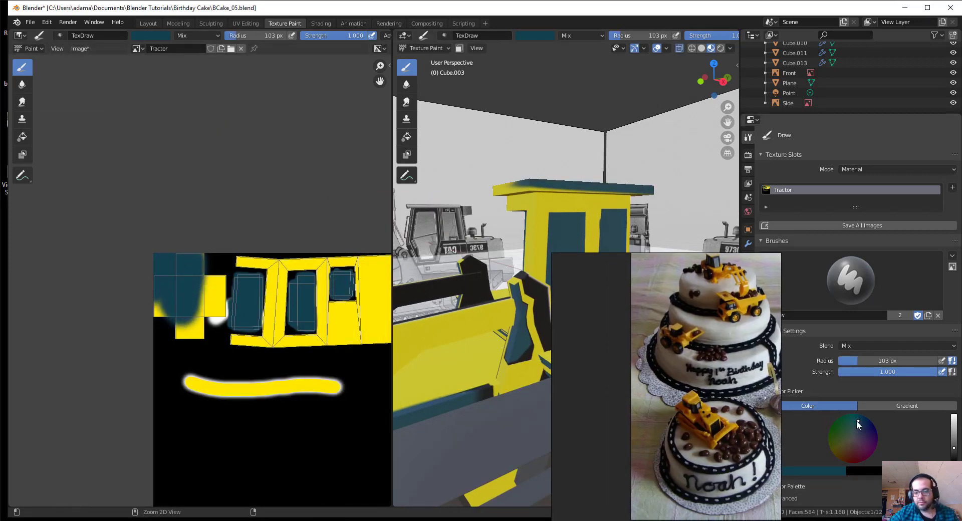
key(ctrl+z)
Step: Mix a golden yellow brush color resembling the bulldozers in the cake photo and paint the roof island with it
mouse_move(861, 434)
mouse_down()
mouse_move(838, 457)
mouse_move(847, 448)
mouse_up()
right_drag(733, 389, 663, 360)
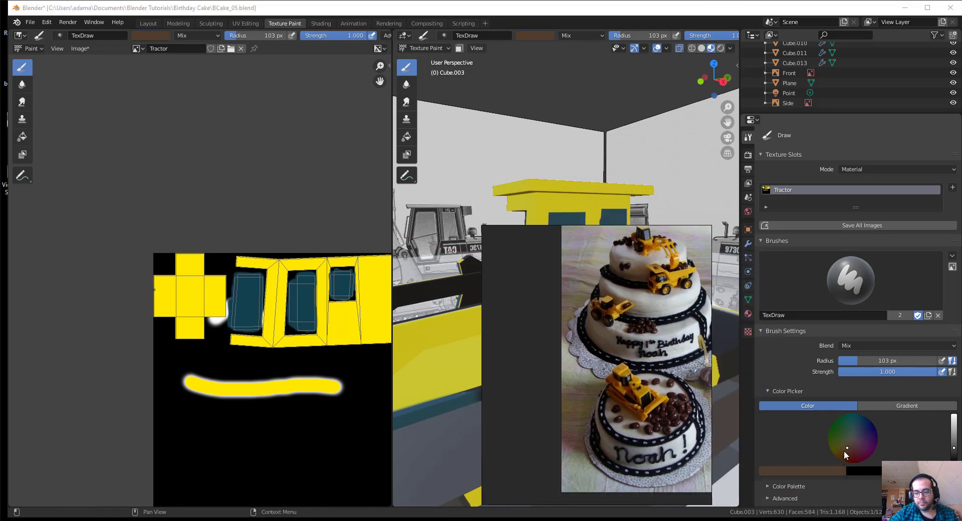
click(843, 451)
scroll(862, 456, up, 10)
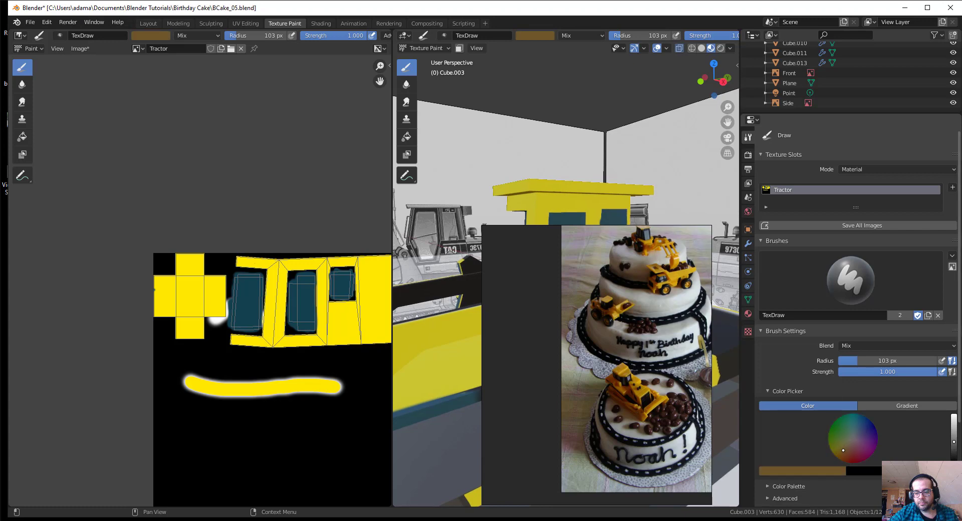
drag(843, 450, 852, 457)
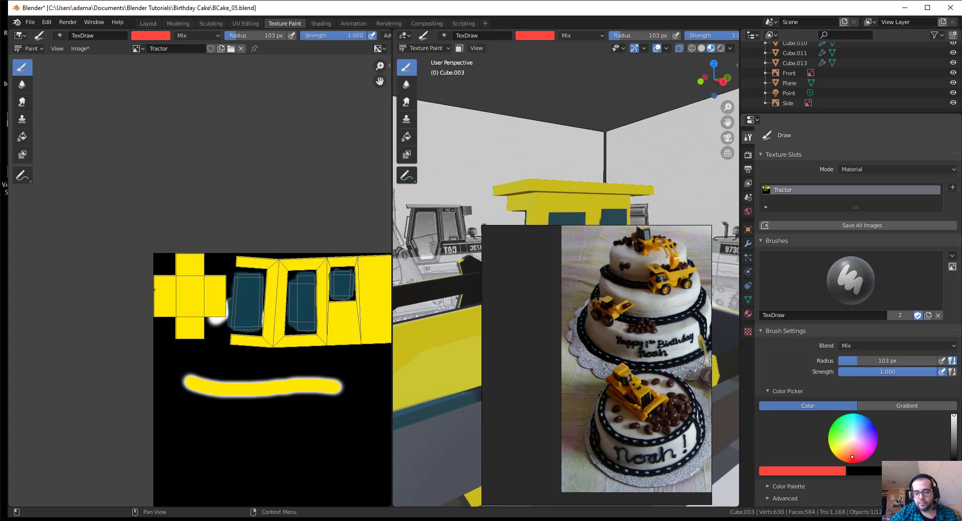
click(954, 435)
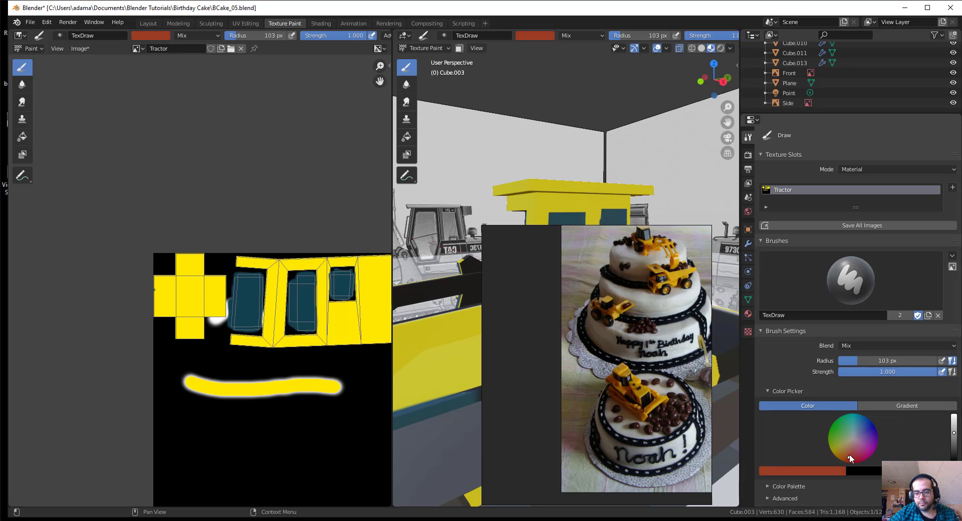
drag(850, 457, 843, 456)
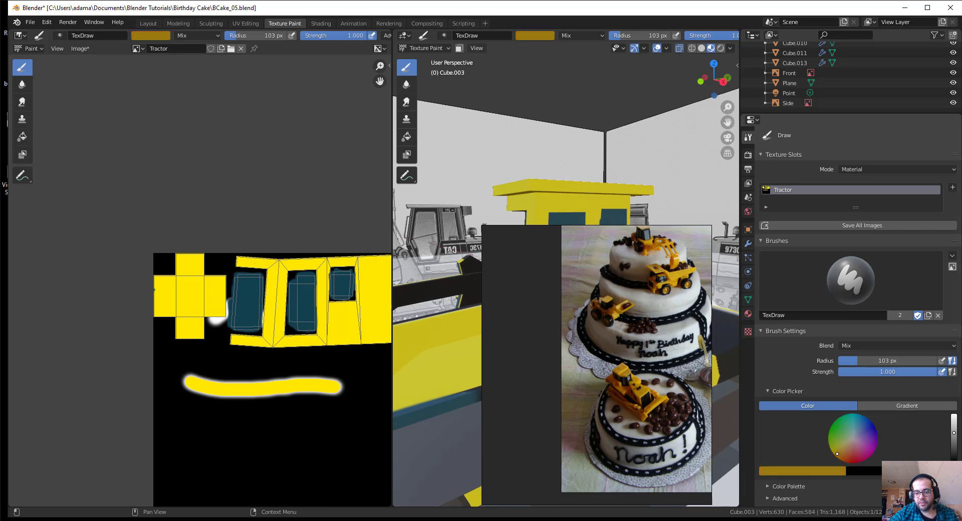
drag(953, 433, 953, 424)
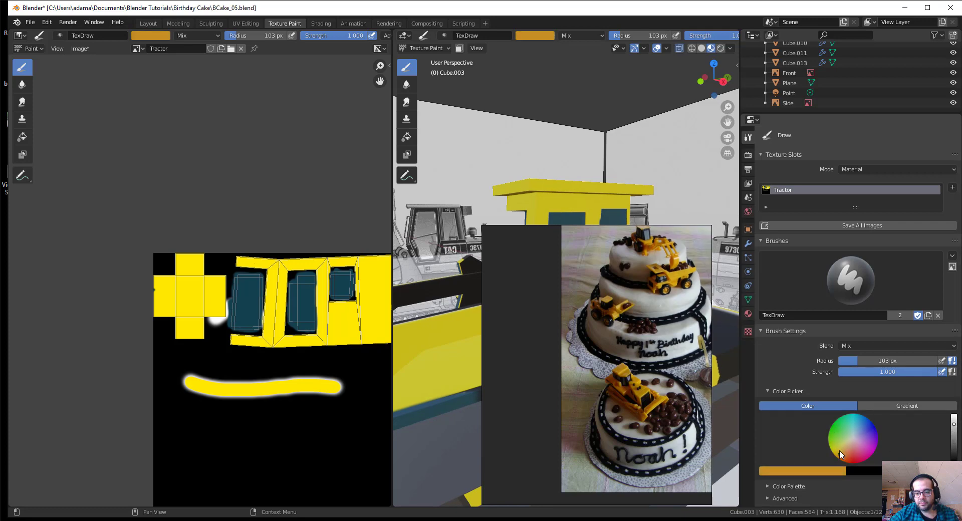
drag(841, 455, 841, 450)
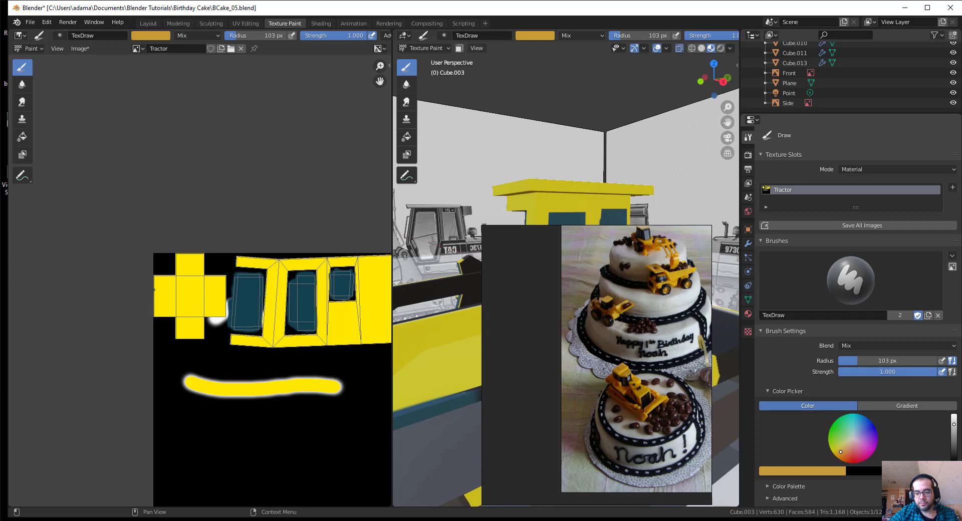
mouse_move(185, 273)
mouse_down()
mouse_move(168, 294)
mouse_move(172, 333)
mouse_move(201, 324)
mouse_move(204, 271)
mouse_up()
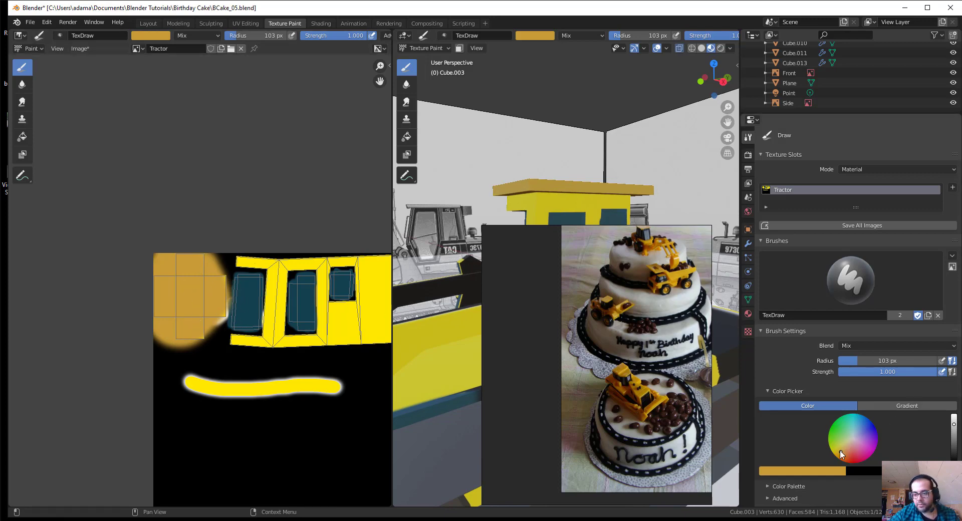
Step: Shift the brush color to a deeper orange and repaint the whole roof island with it
drag(841, 453, 843, 458)
drag(198, 276, 158, 331)
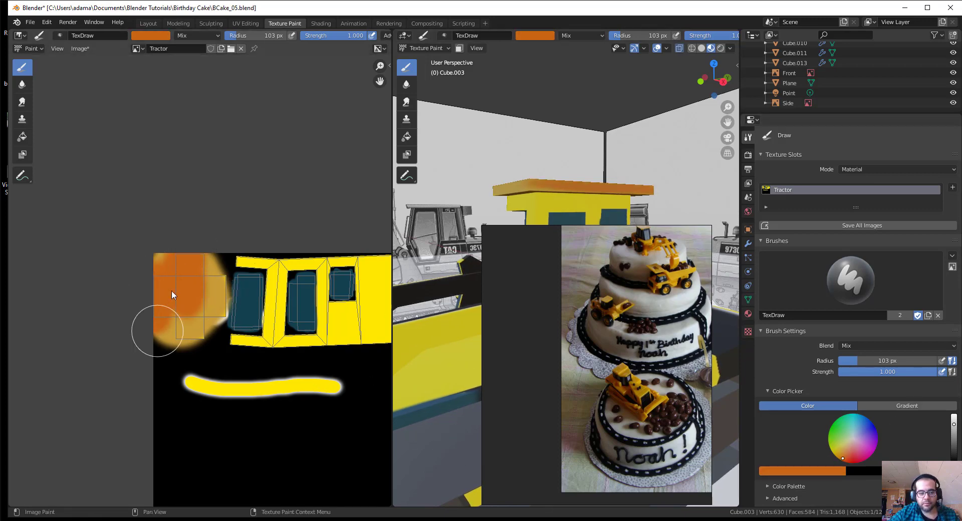
drag(172, 295, 178, 342)
drag(206, 259, 199, 318)
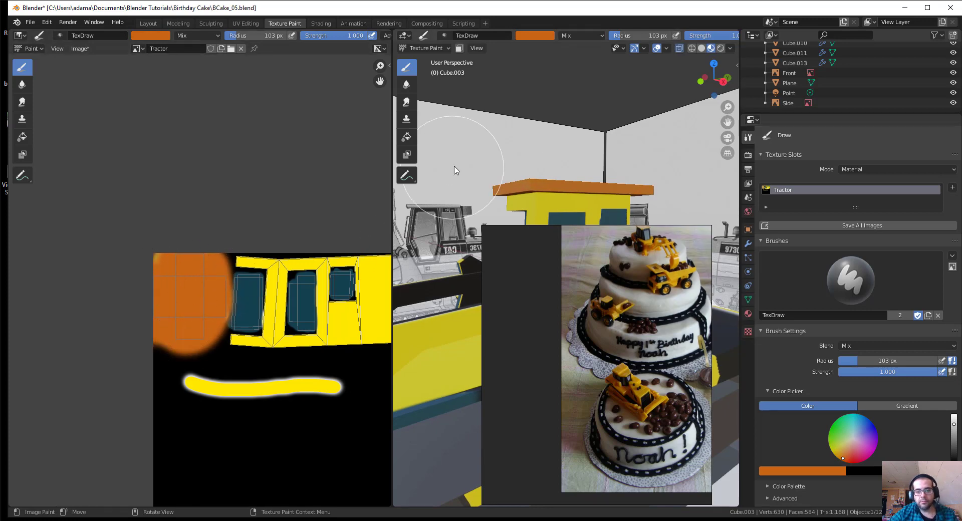
Step: Fill the cab body and roof islands in the Tractor image with the Fill brush's orange, leaving the windows teal
mouse_move(526, 170)
middle_down()
mouse_move(604, 162)
mouse_move(487, 261)
middle_up()
scroll(306, 316, up, 1)
middle_drag(315, 355, 237, 358)
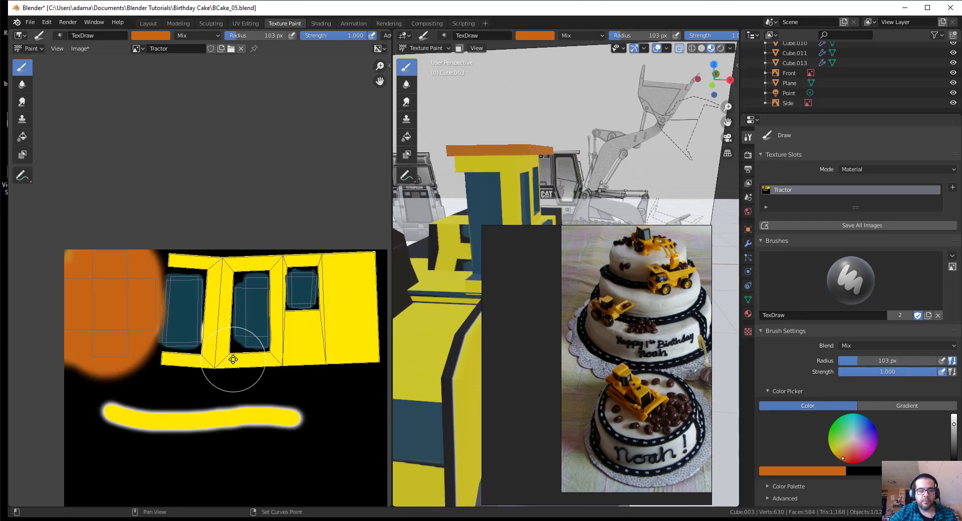
middle_drag(601, 199, 451, 166)
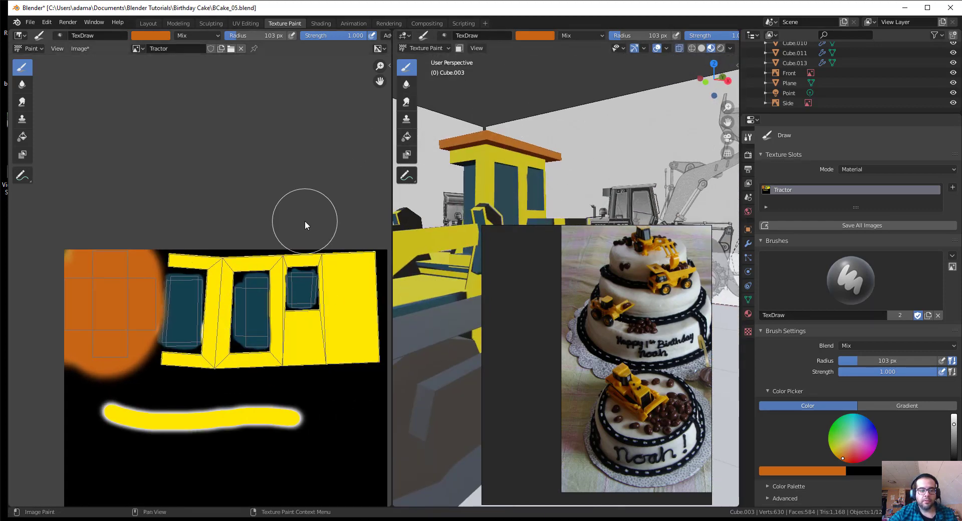
click(407, 136)
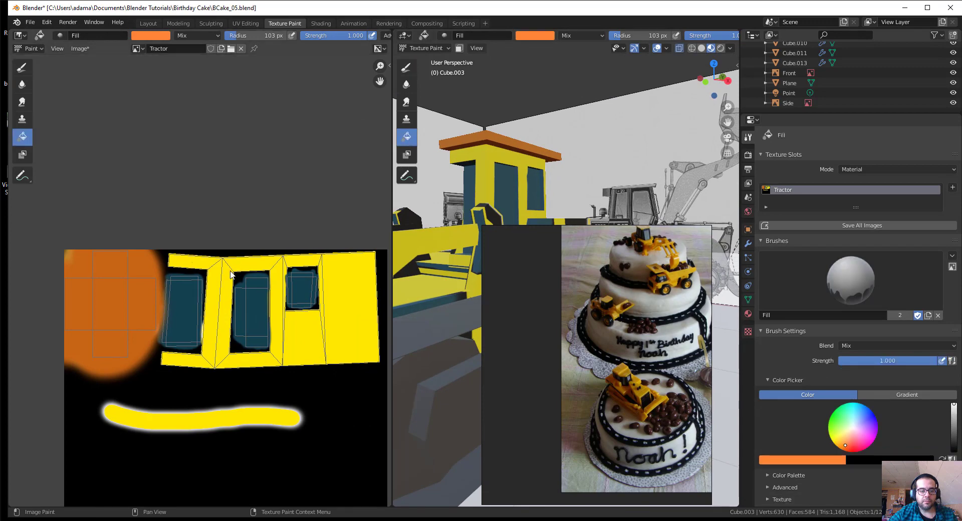
click(231, 275)
click(116, 344)
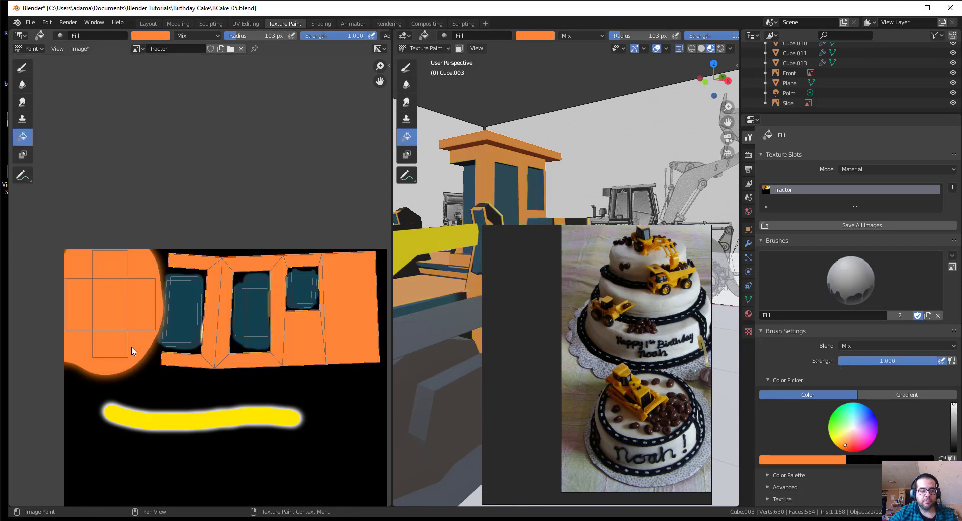
Step: Pick a light blue brush color, fill the three cab window areas in the Tractor image, and save the image
middle_drag(133, 350, 151, 339)
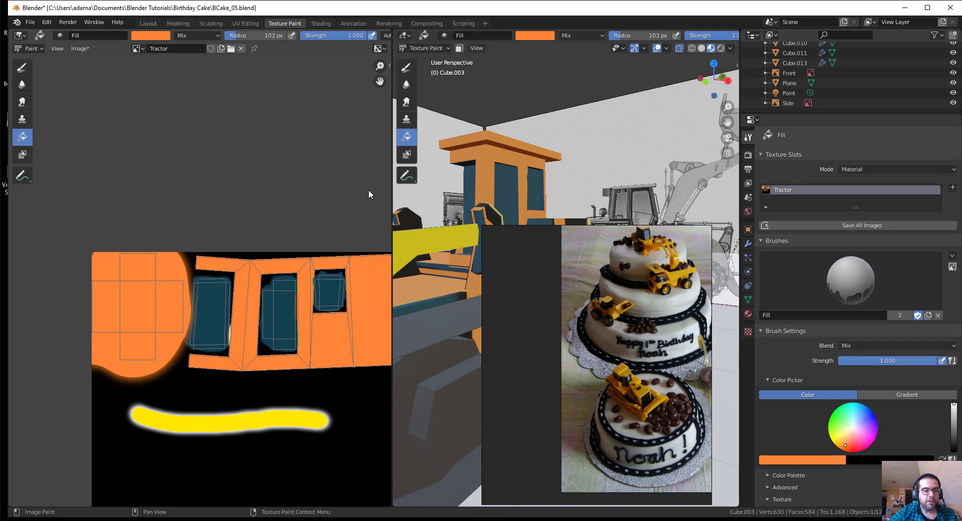
click(862, 417)
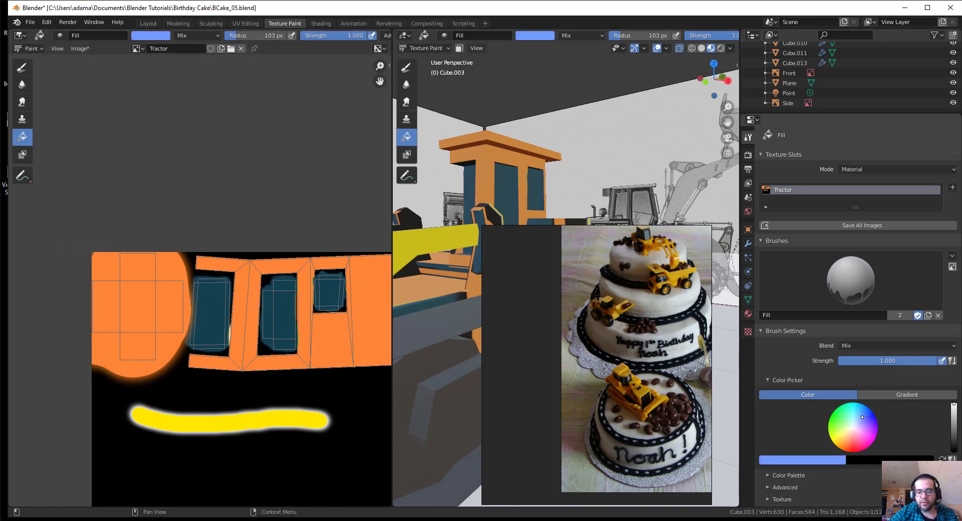
click(224, 314)
click(286, 311)
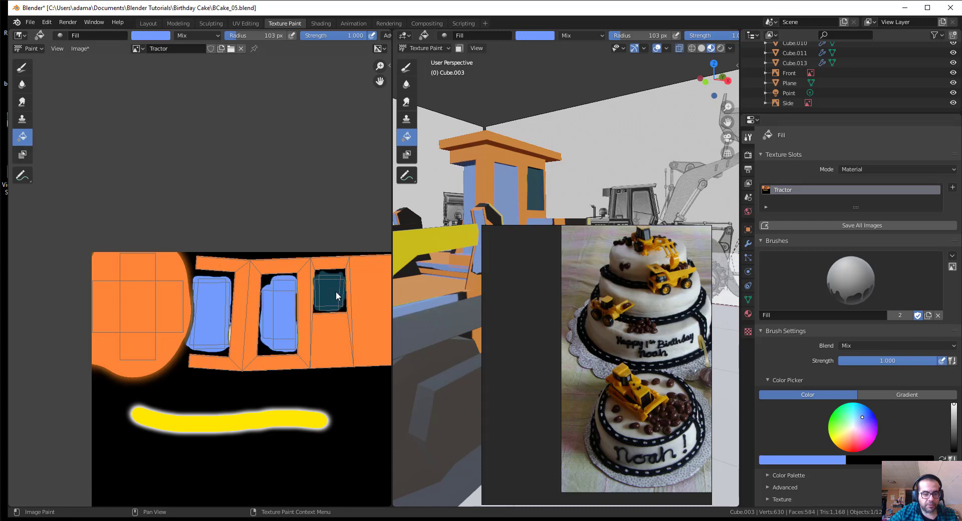
click(336, 296)
scroll(266, 359, down, 5)
middle_drag(512, 245, 534, 209)
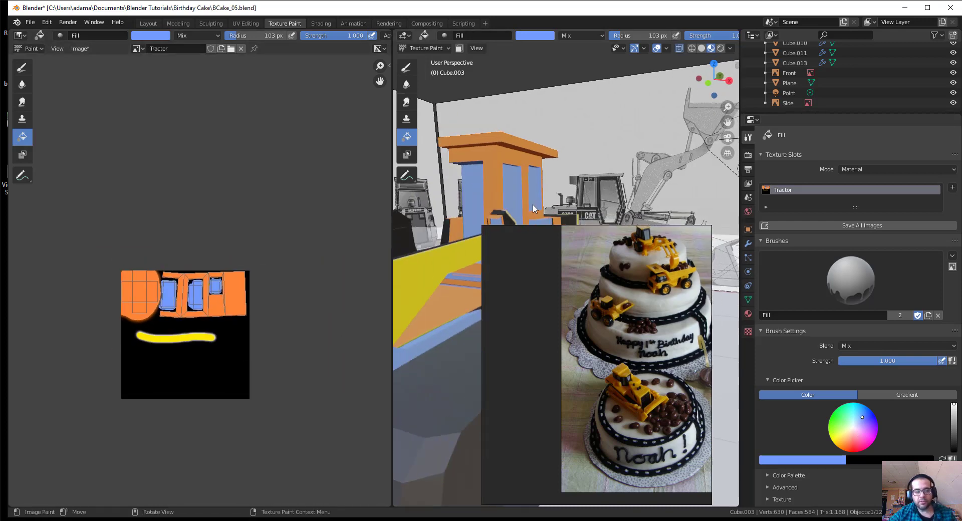
key(alt+s)
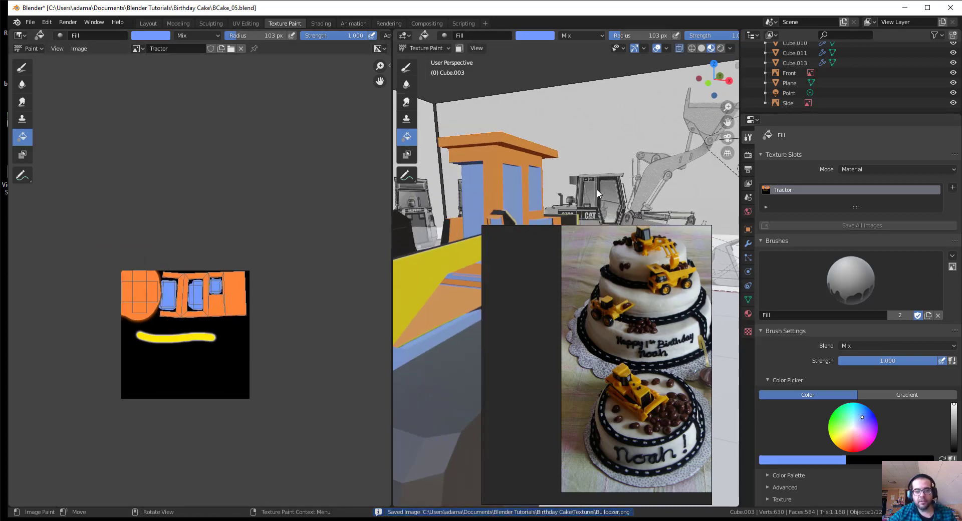
Step: Mix a golden yellow brush color and fill the cab body and roof islands in the Tractor image with it
middle_drag(597, 190, 556, 197)
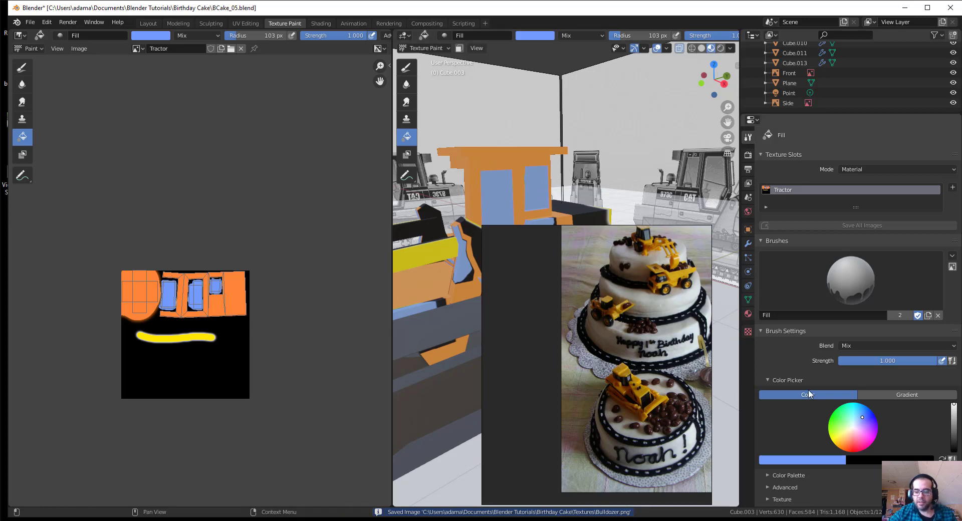
key(s)
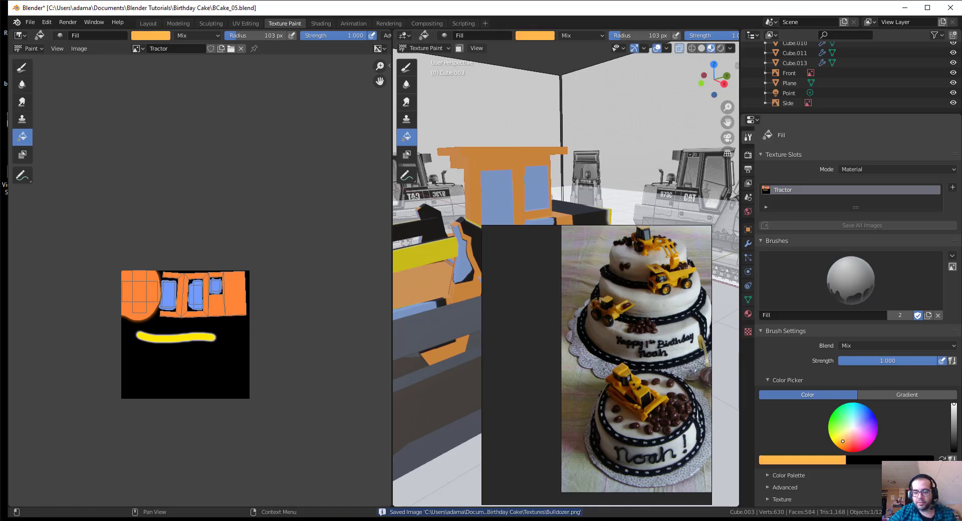
click(841, 440)
click(196, 311)
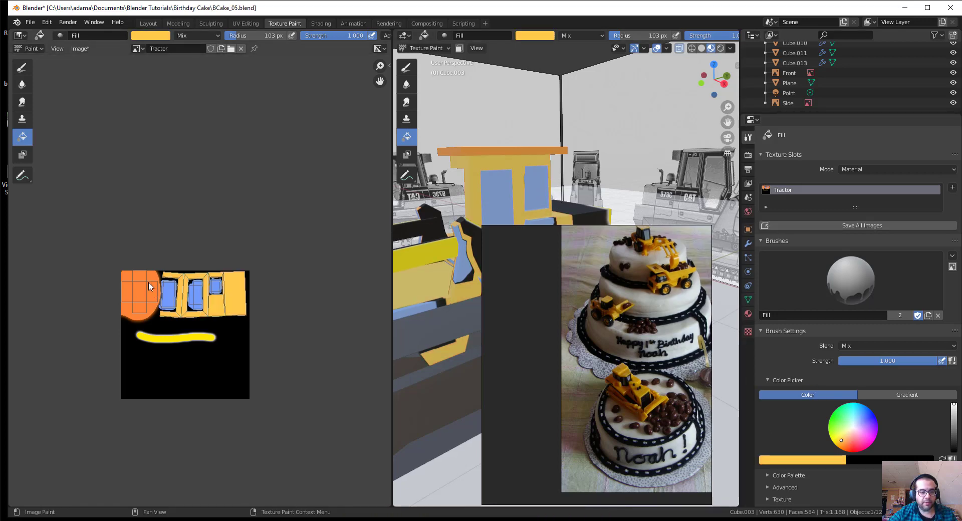
click(142, 298)
middle_drag(471, 160, 536, 170)
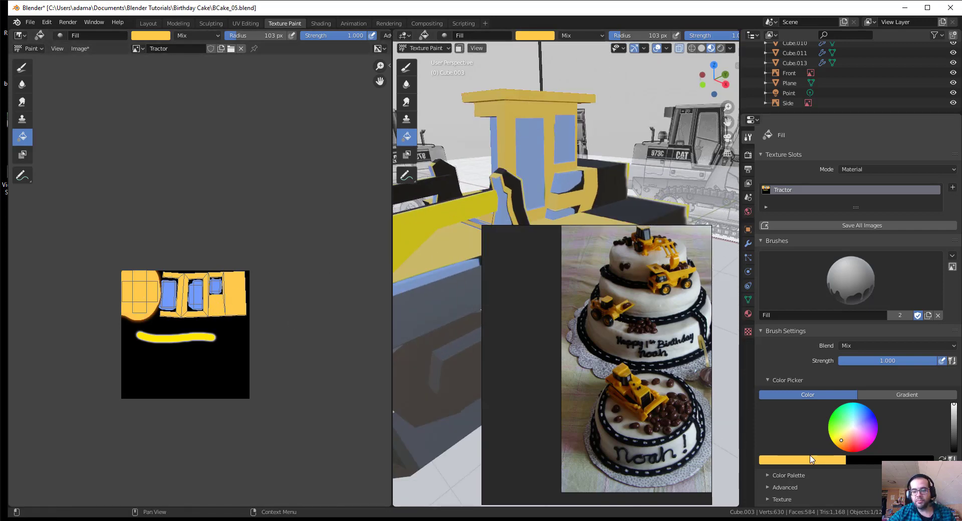
Step: Mix a near-black reddish brown and fill the image background and the cab body island with it, leaving the roof yellow
click(866, 457)
click(830, 425)
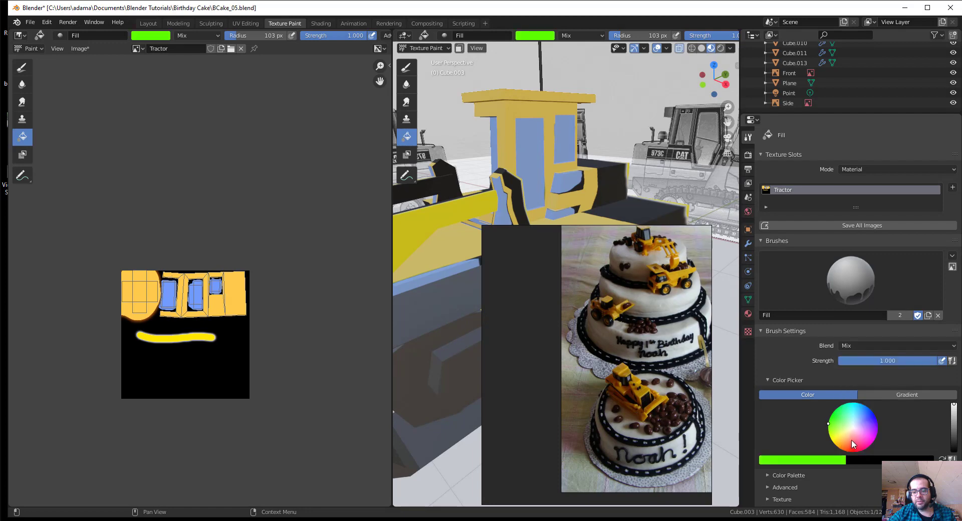
click(848, 439)
drag(954, 419, 954, 449)
click(247, 310)
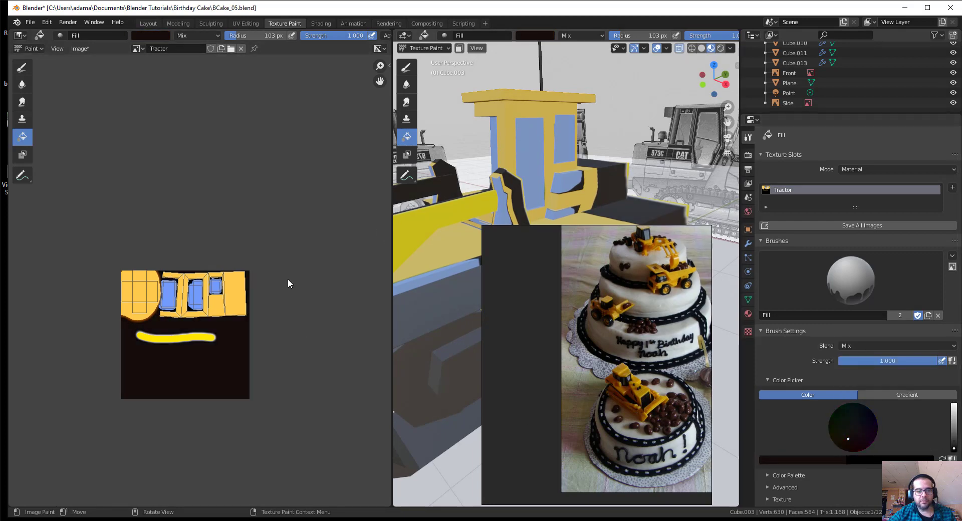
click(236, 308)
middle_drag(549, 168, 580, 203)
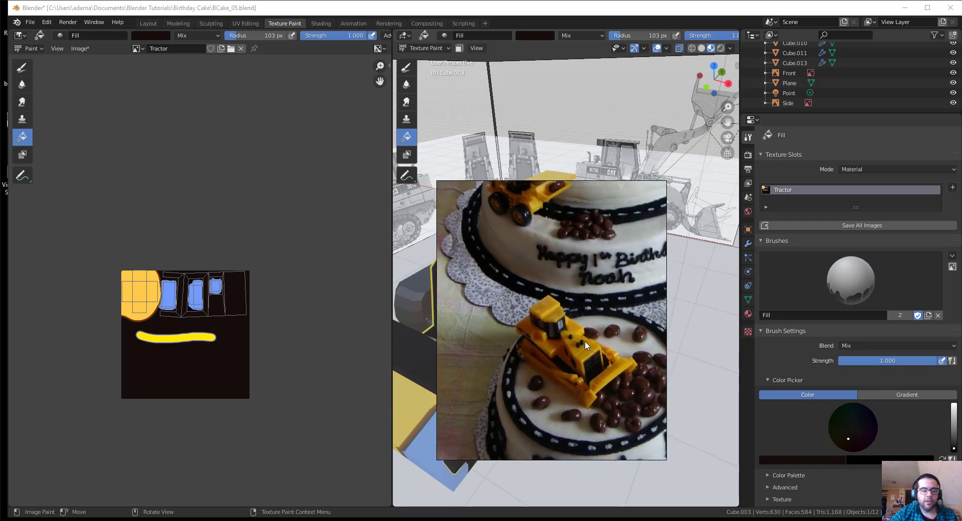
Step: Compare the cab's colors in the 3D view with the enlarged bulldozer in the cake photo, moving the photo aside as needed
right_drag(803, 278, 801, 272)
middle_drag(566, 258, 516, 127)
scroll(517, 127, up, 4)
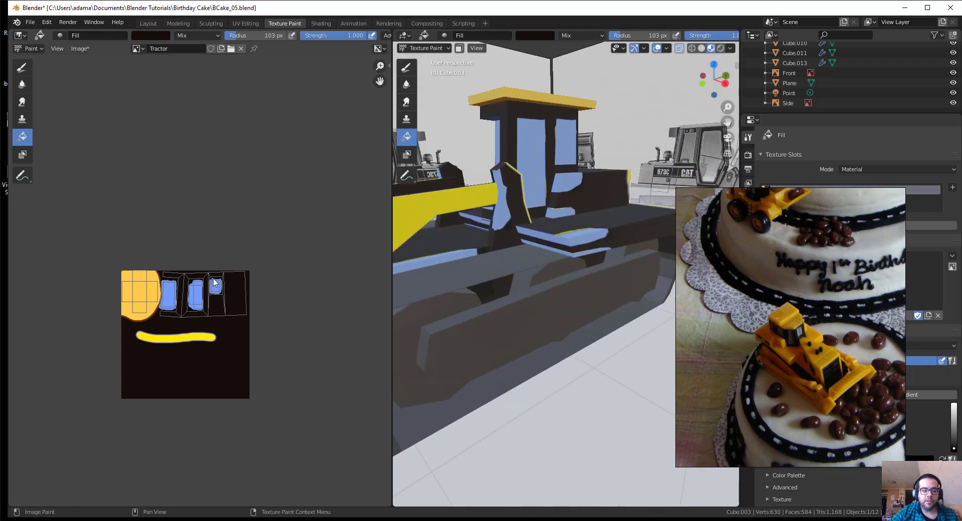
scroll(200, 286, up, 3)
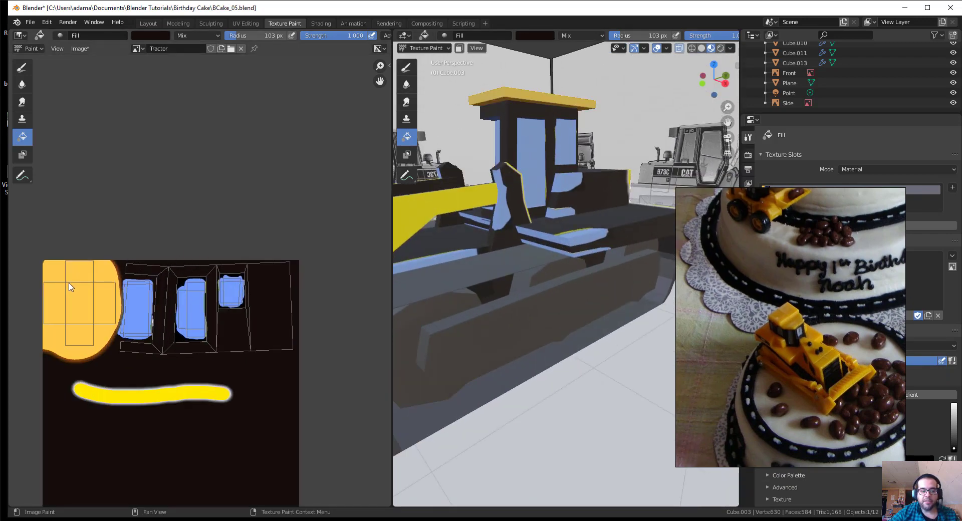
right_drag(830, 202, 654, 215)
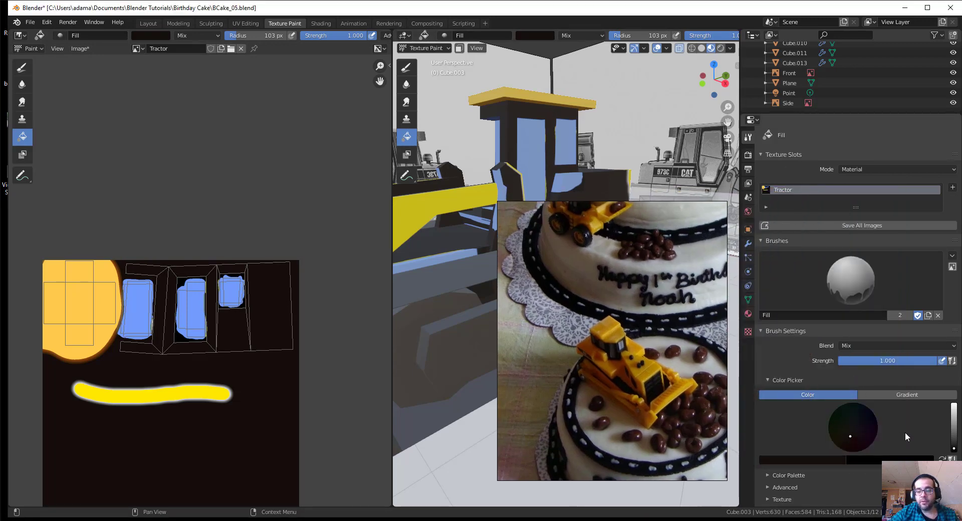
Step: Lighten and desaturate the brush color to a muted mauve grey and fill the cab body and background with it
drag(953, 448, 953, 434)
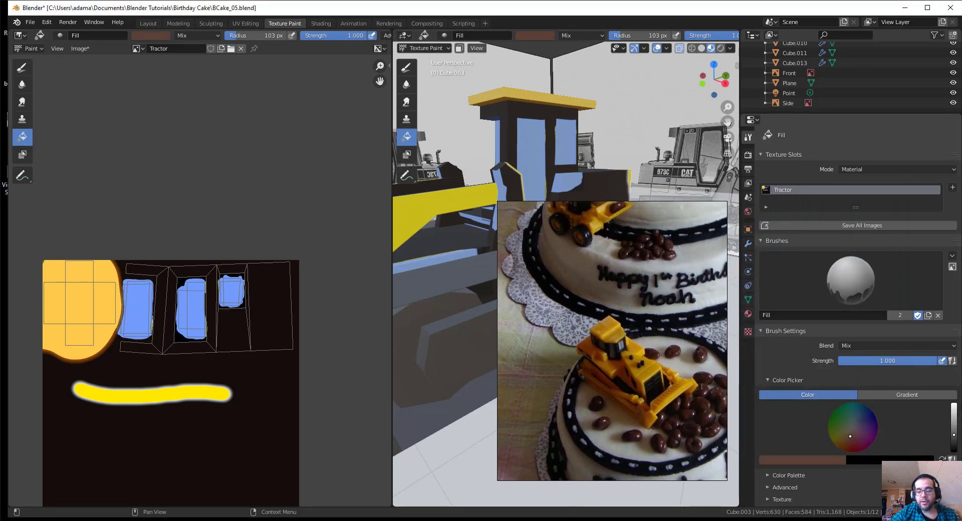
drag(841, 440, 844, 441)
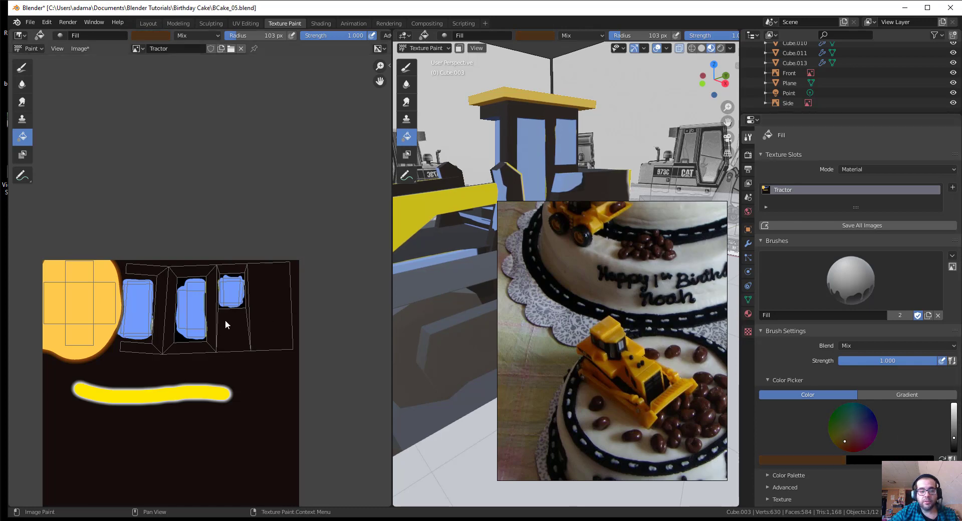
right_click(252, 339)
right_click(272, 293)
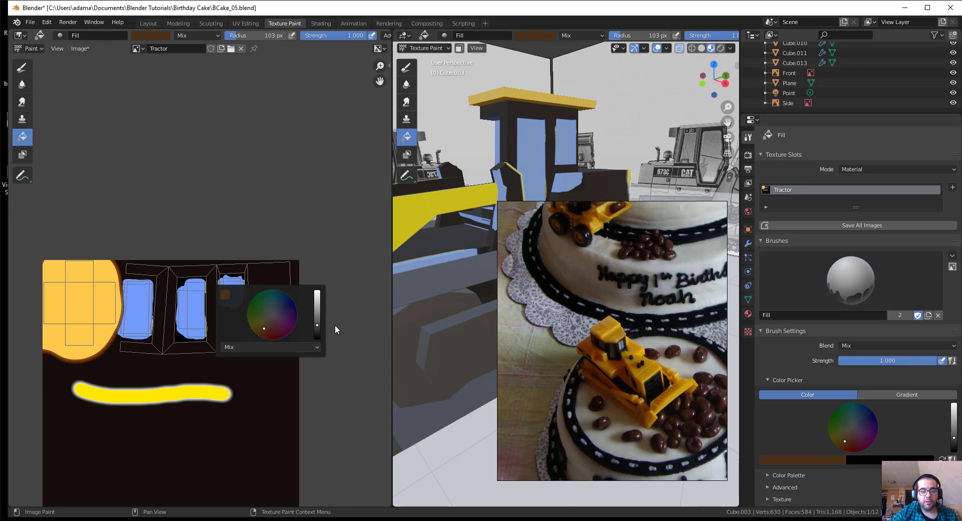
drag(317, 326, 318, 319)
drag(263, 332, 274, 315)
click(193, 345)
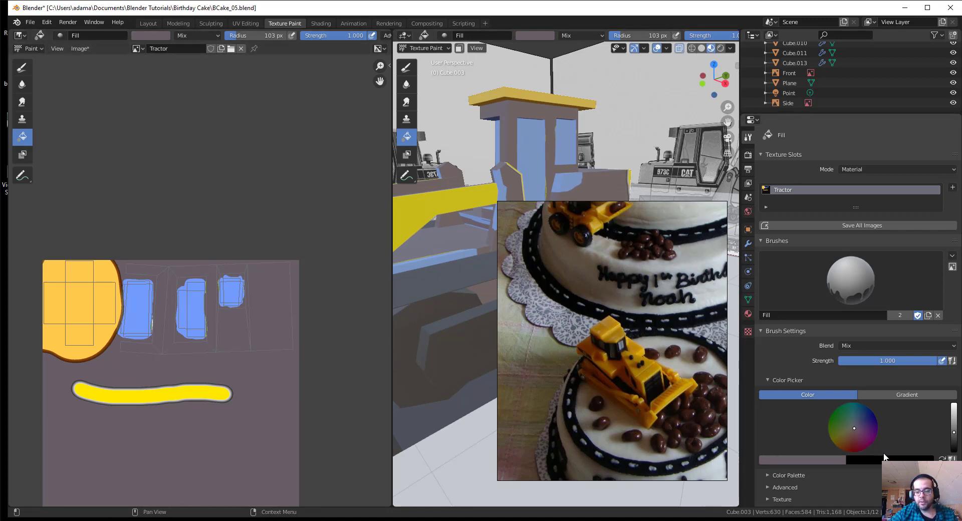
Step: Darken the brush grey slightly, refill the cab body and background with it, and move the cake photo clear of the 3D view
drag(954, 431, 953, 436)
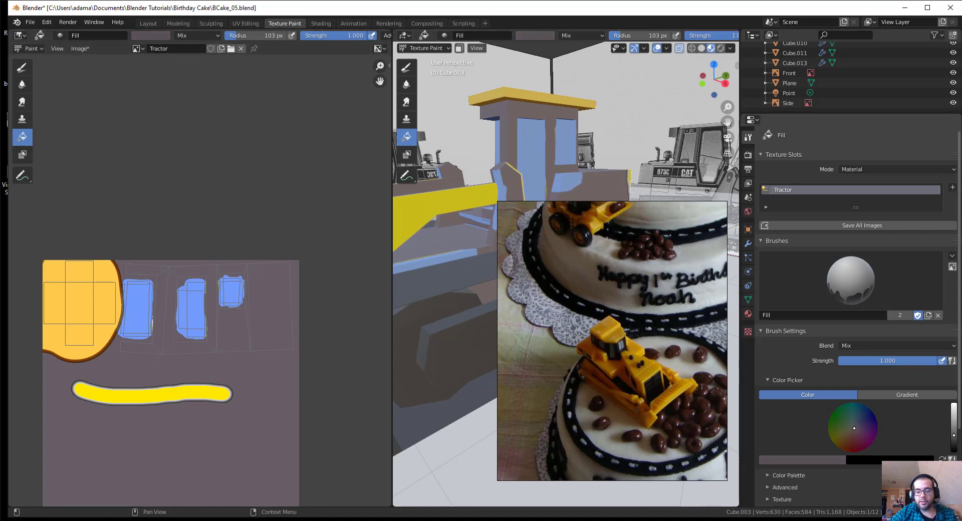
click(215, 327)
middle_drag(616, 236, 651, 230)
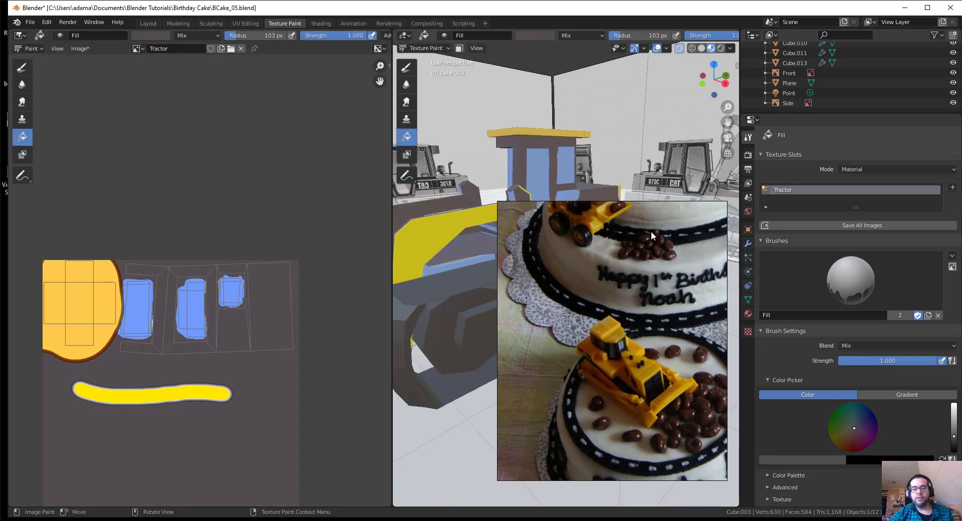
drag(650, 232, 266, 248)
middle_drag(621, 150, 635, 167)
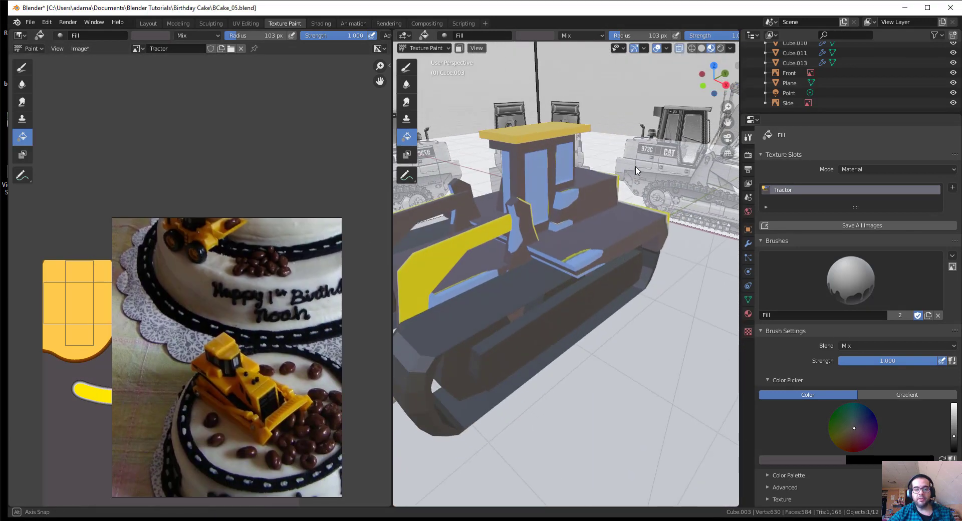